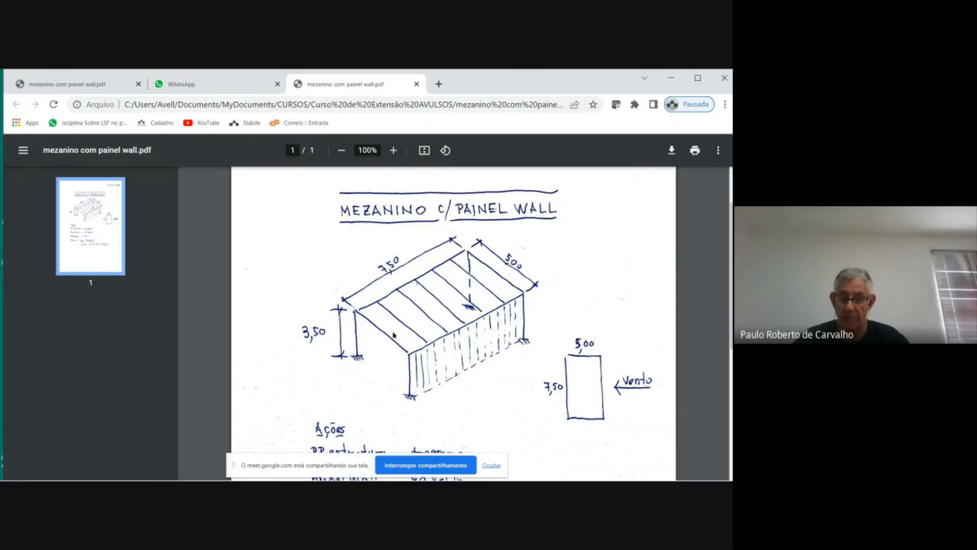
Step: Examine the mezzanine sketch's dimensions, wind direction and list of loads in the PDF
scroll(407, 310, down, 2)
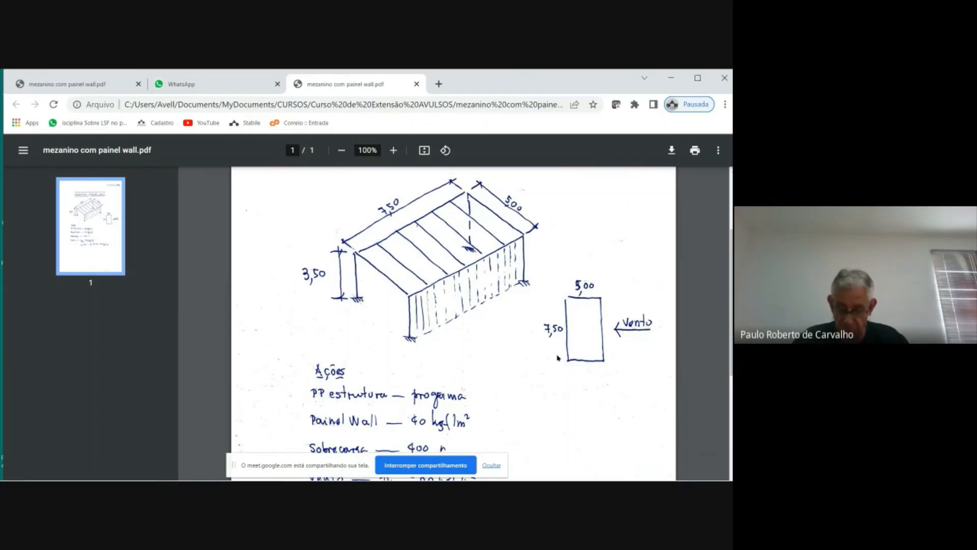
scroll(464, 368, down, 1)
scroll(464, 367, down, 2)
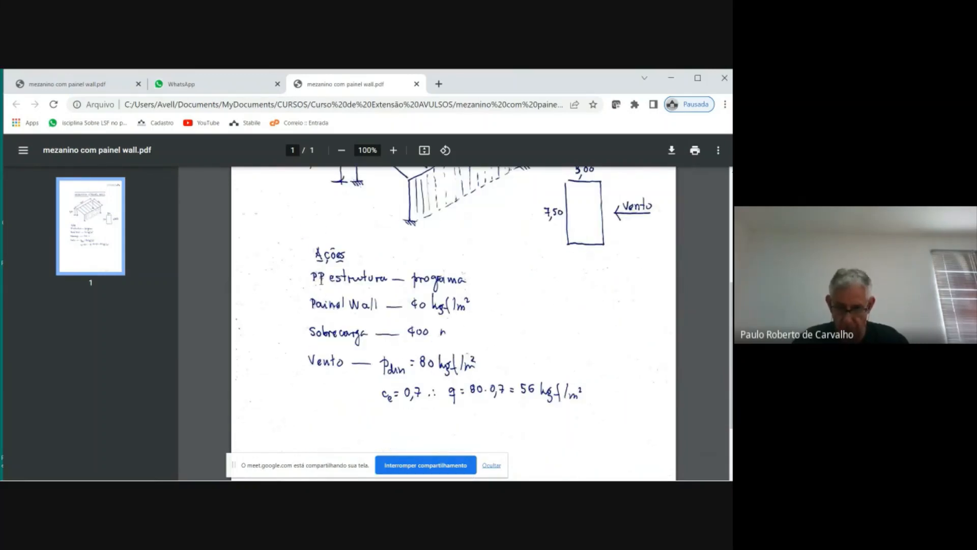
scroll(344, 288, up, 3)
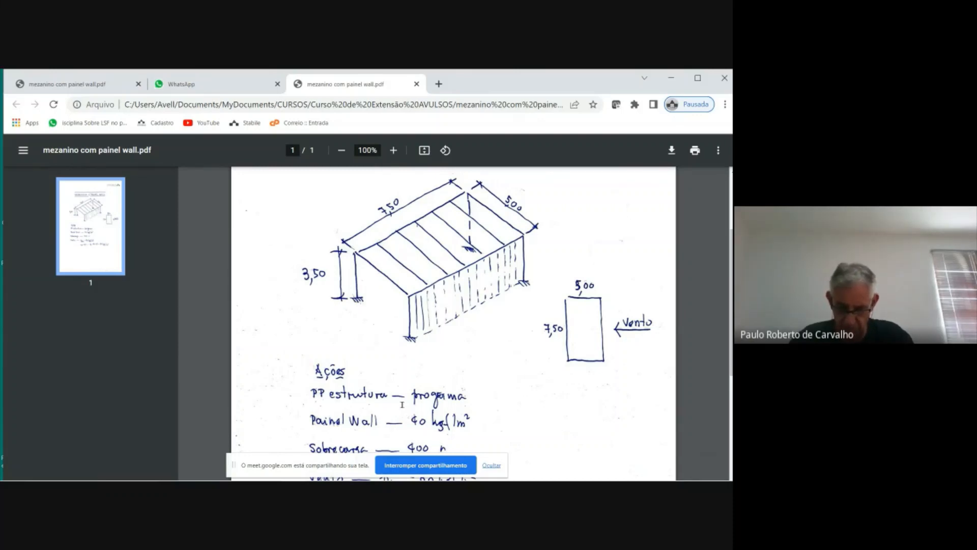
scroll(402, 404, down, 2)
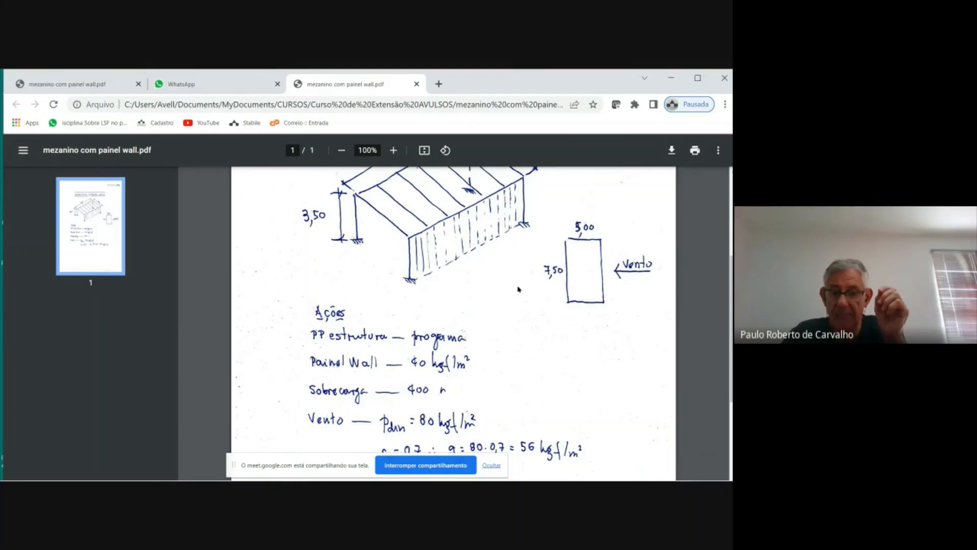
scroll(502, 269, up, 1)
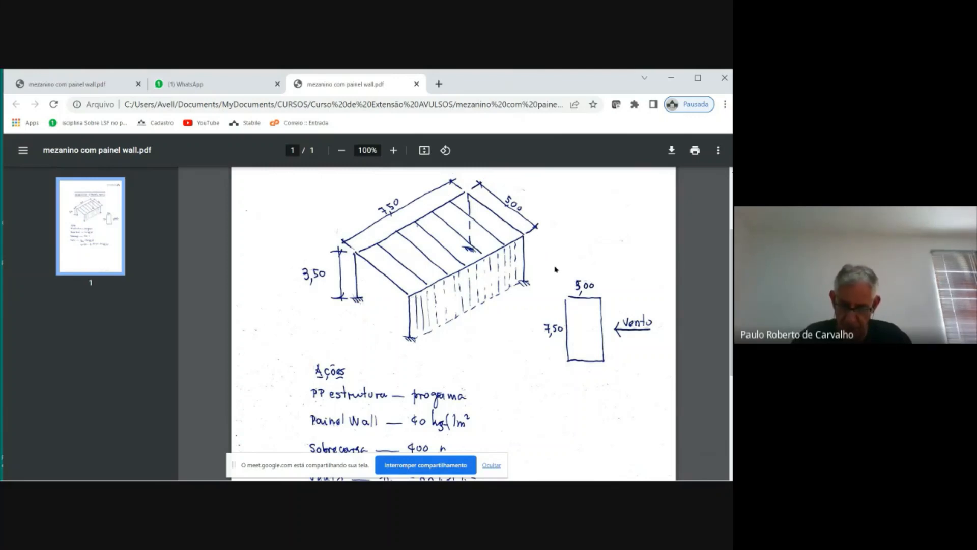
Step: Switch to mCalc 3D and create a vertical column bar from 0,0,0 to 0,0,350
click(348, 471)
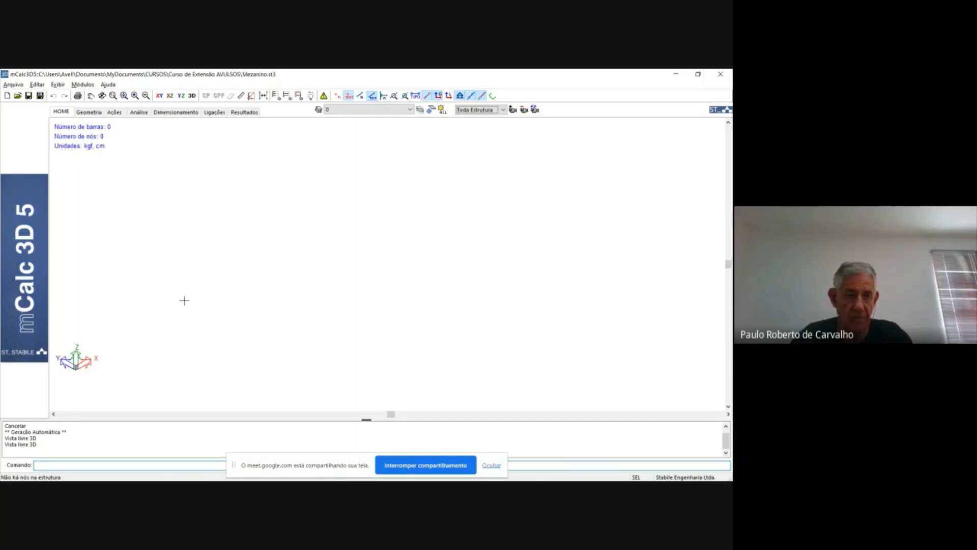
click(95, 113)
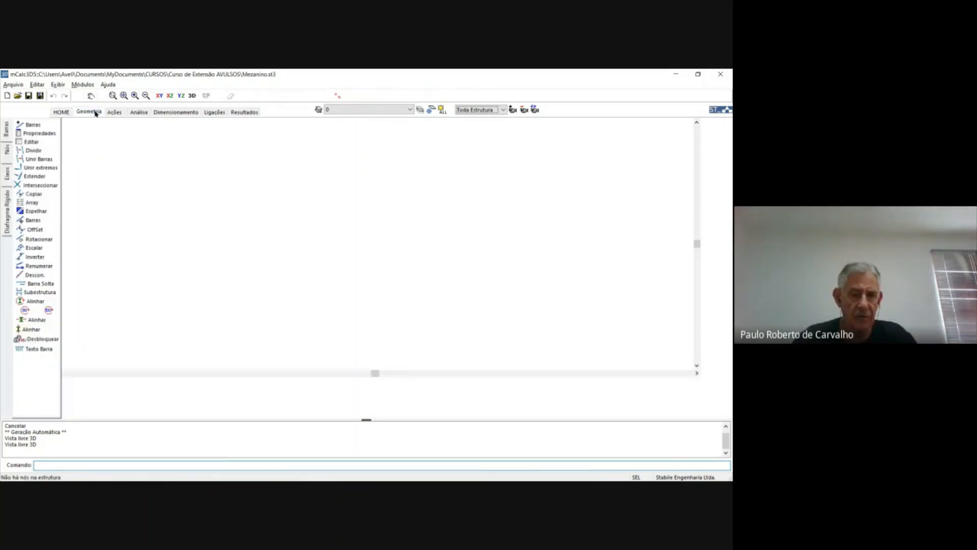
click(39, 126)
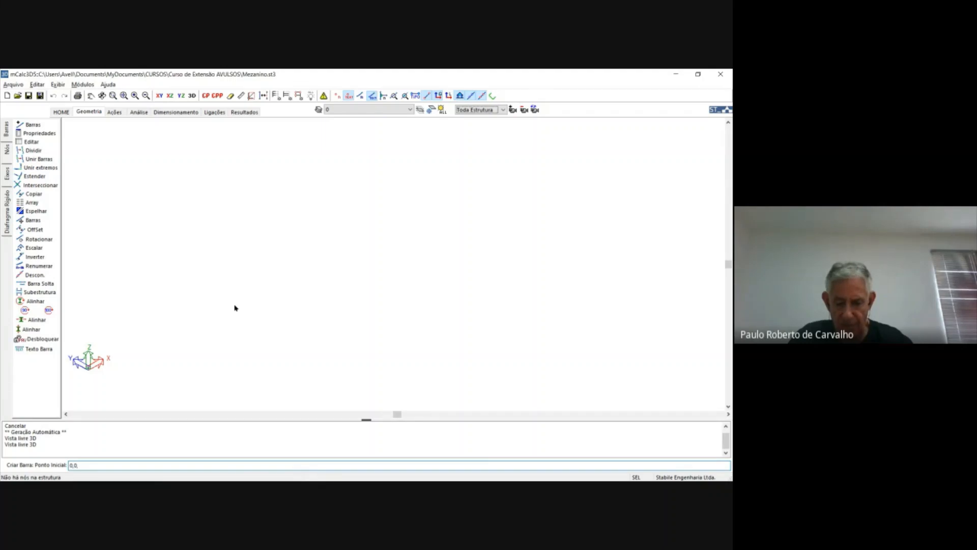
key(Return)
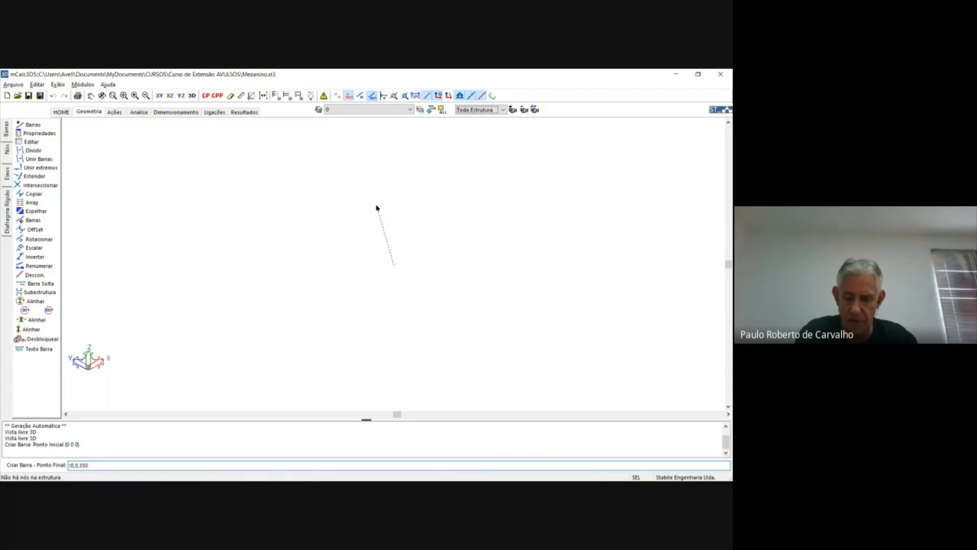
key(Return)
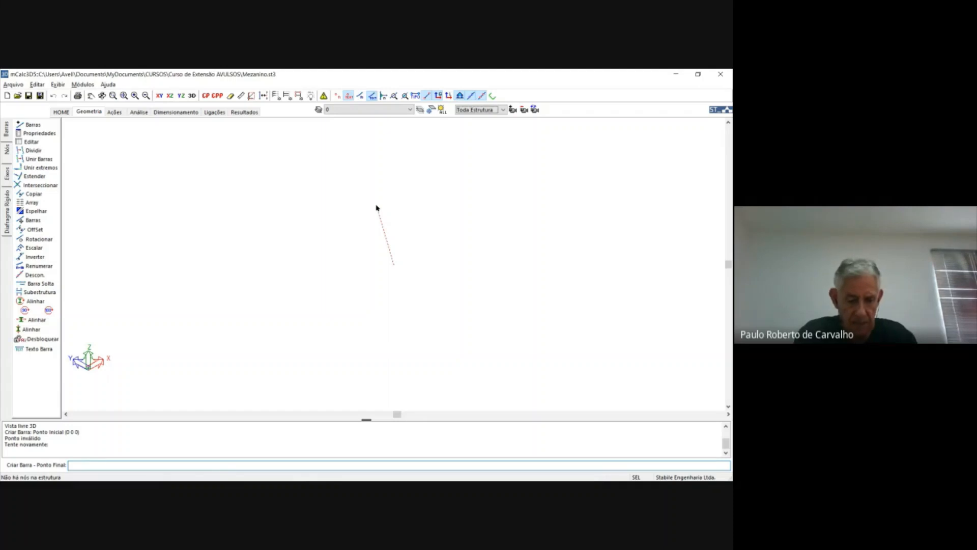
text(@0,0,3)
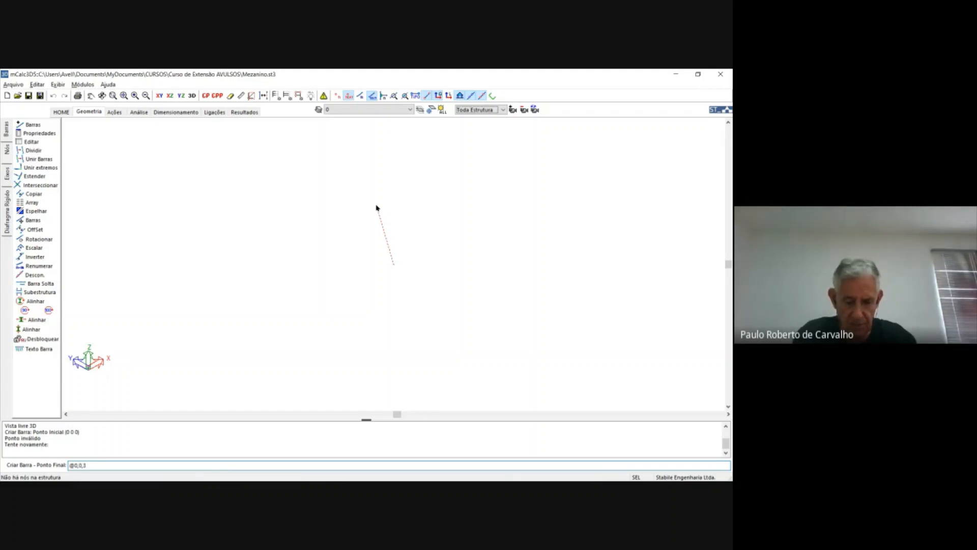
key(Return)
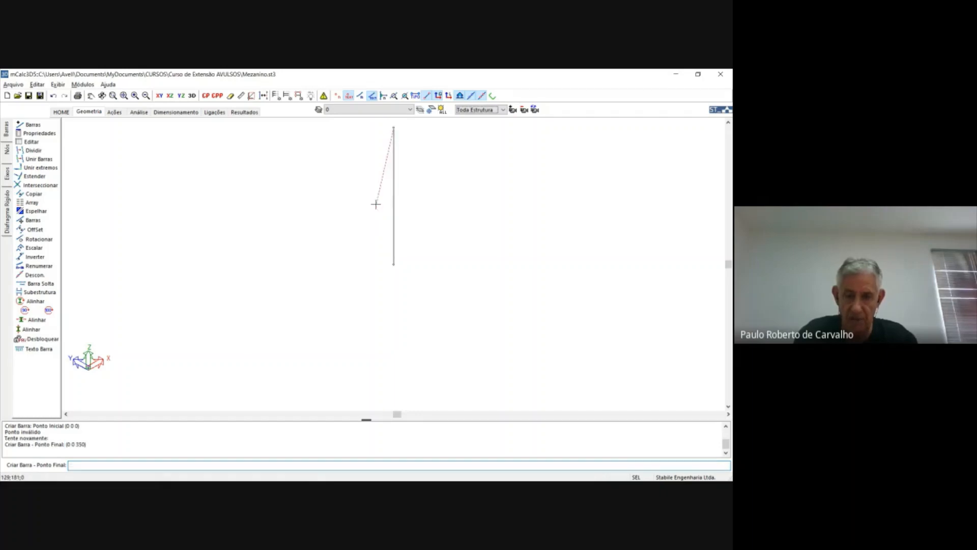
key(Escape)
Step: Set the column bar's element type to Pórtico Espacial -PE in its properties
scroll(292, 270, down, 3)
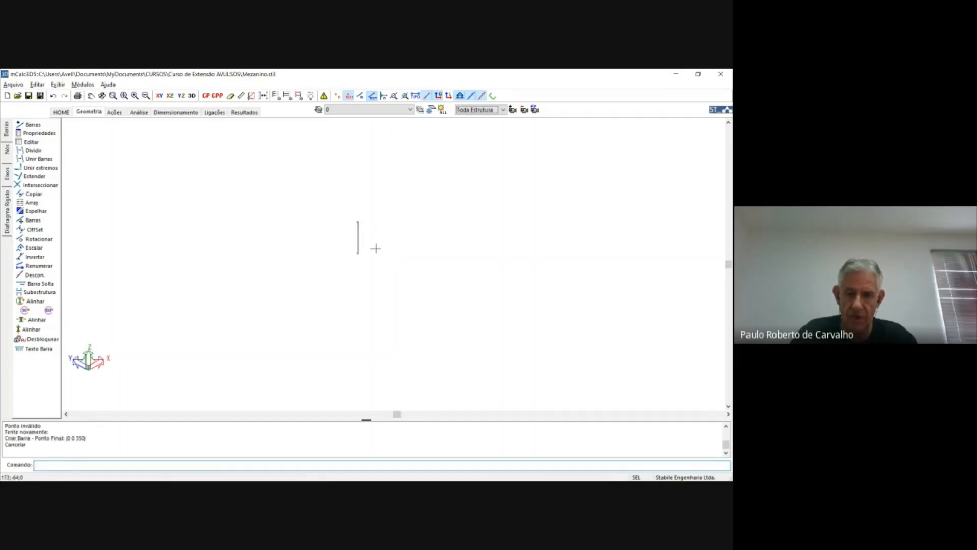
middle_drag(375, 247, 210, 317)
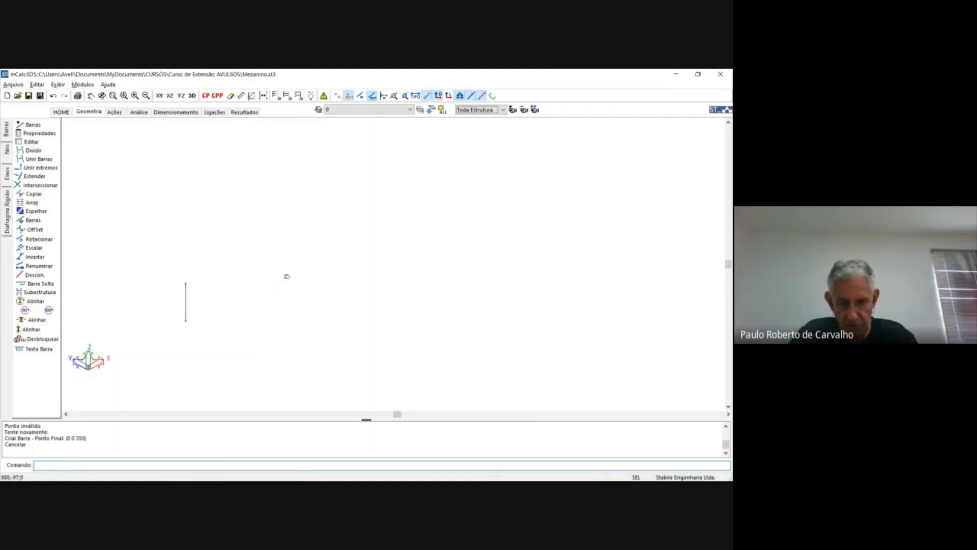
middle_drag(297, 270, 358, 272)
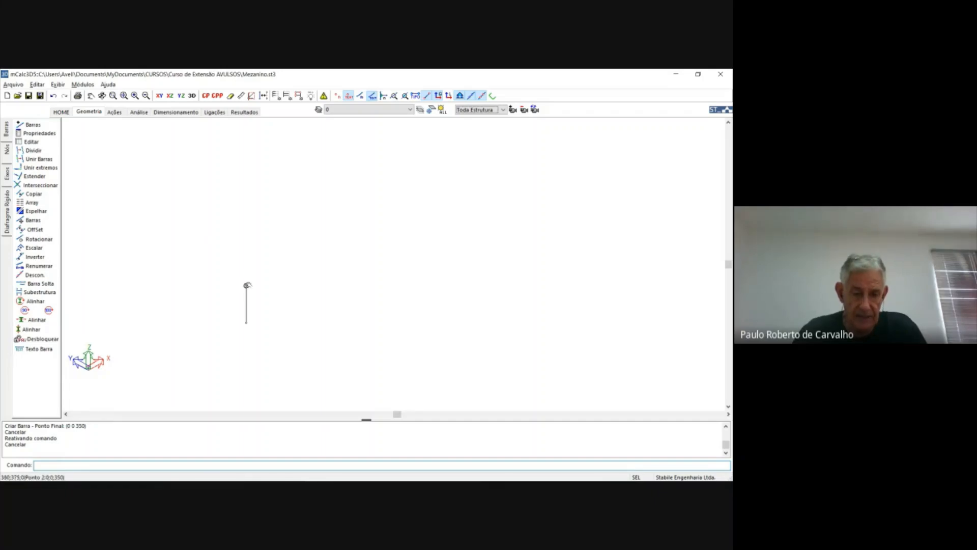
scroll(244, 316, up, 3)
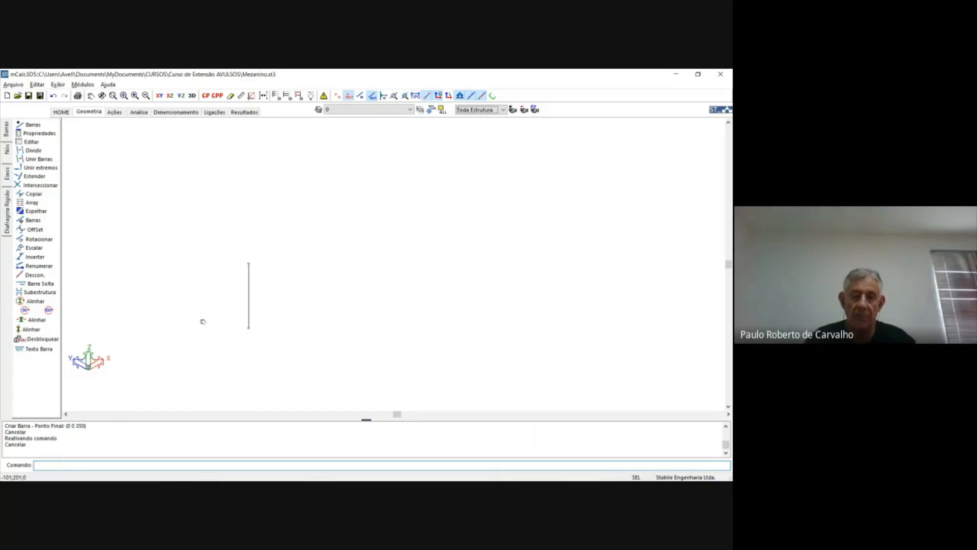
click(42, 133)
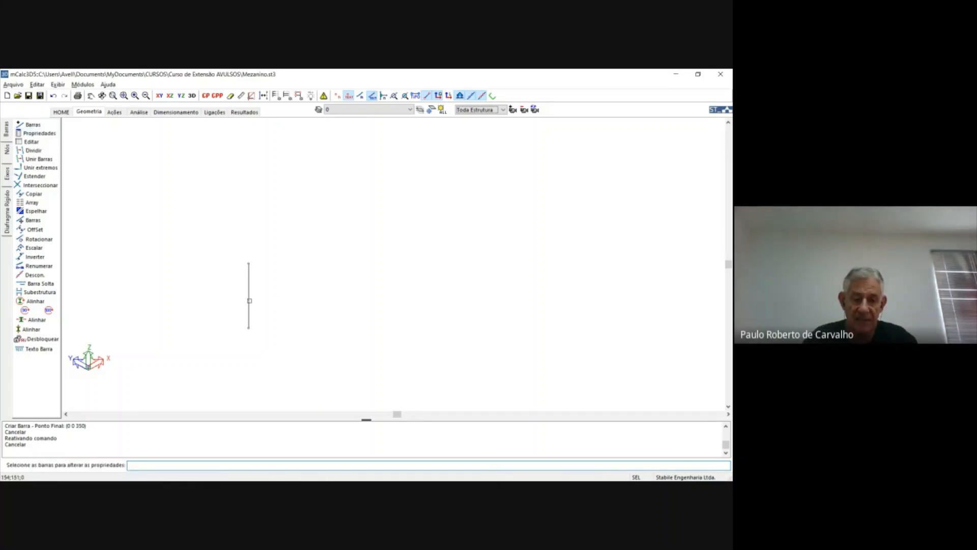
click(249, 301)
right_click(308, 296)
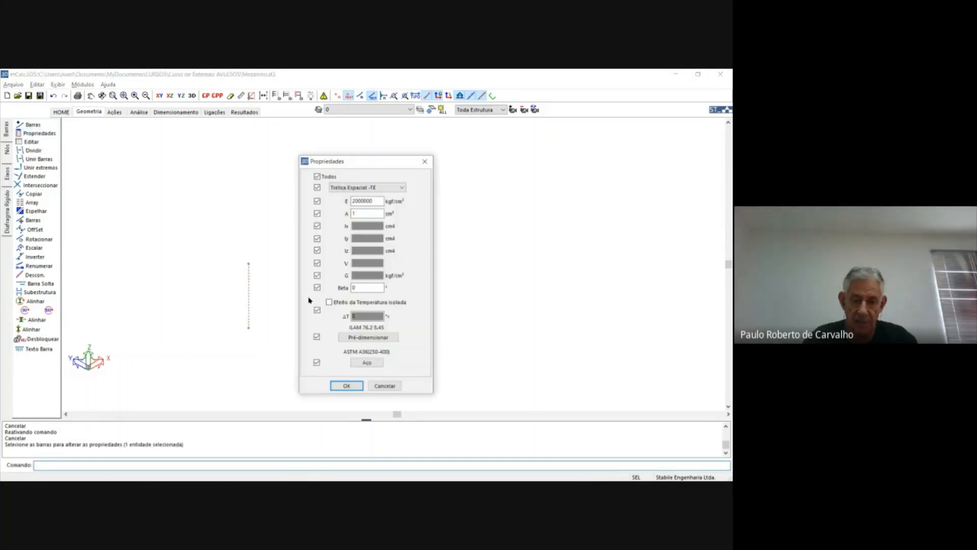
click(375, 188)
click(367, 203)
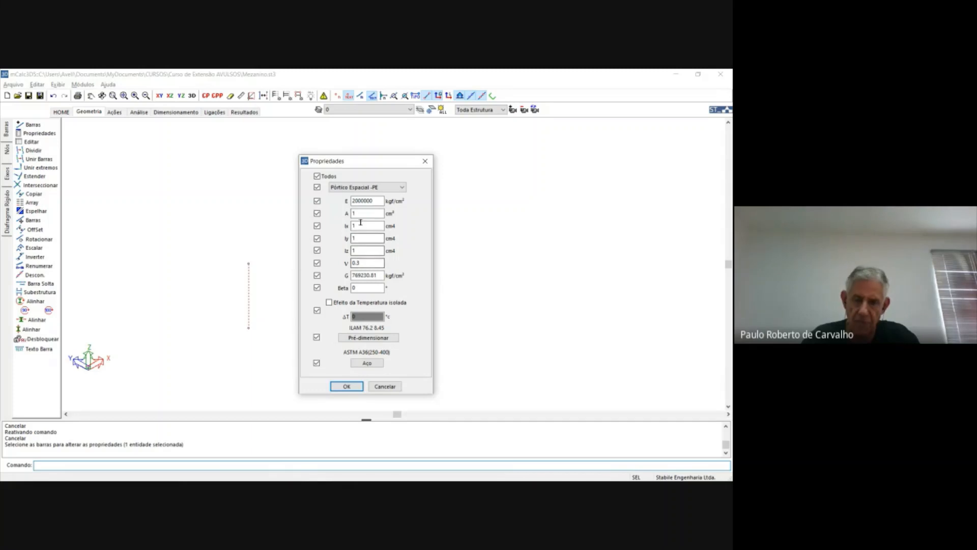
click(346, 389)
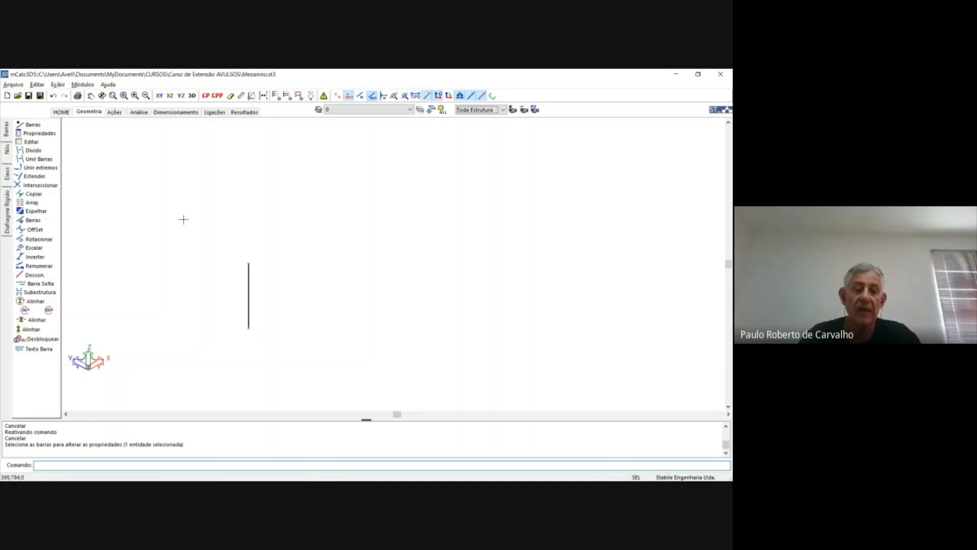
Step: Create a beam bar from the column's top node with relative end point @0,500,0
click(39, 126)
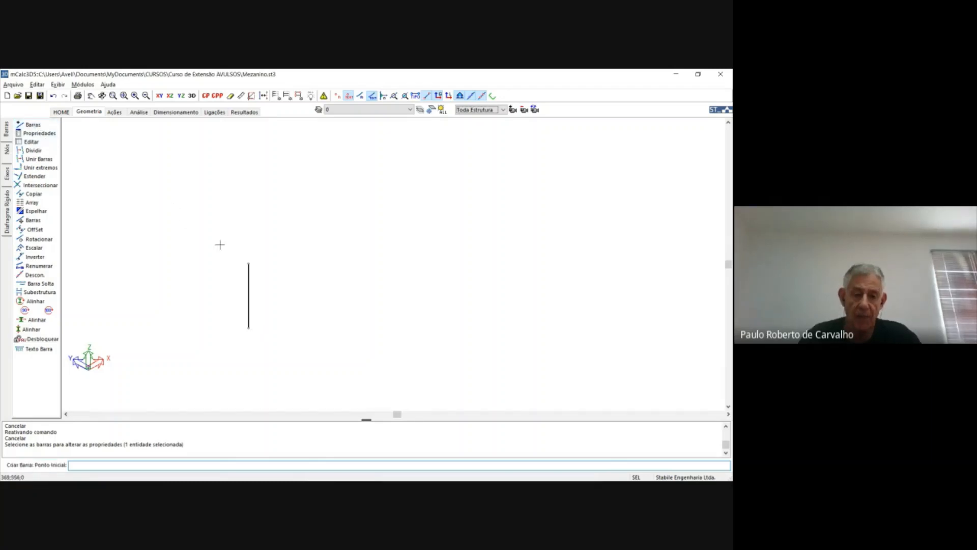
click(249, 262)
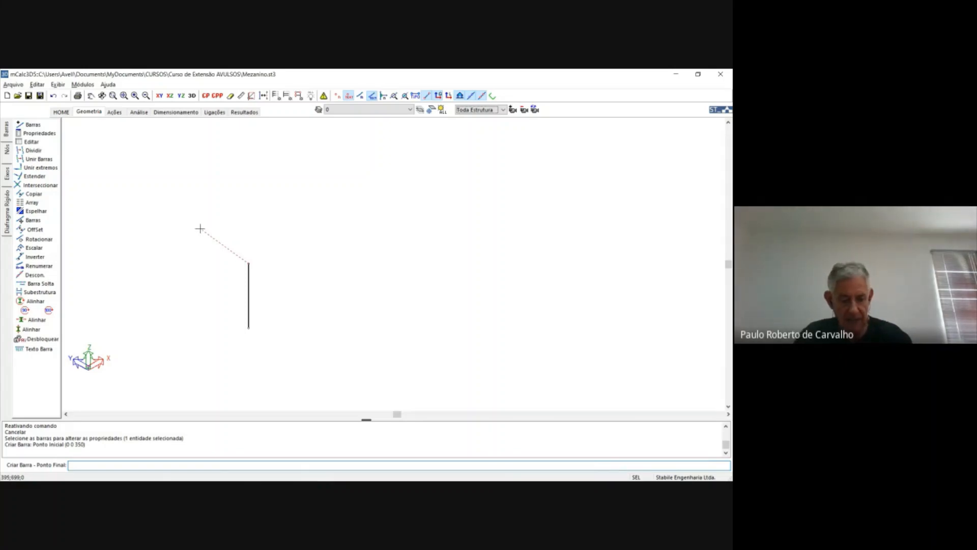
text(@0,500)
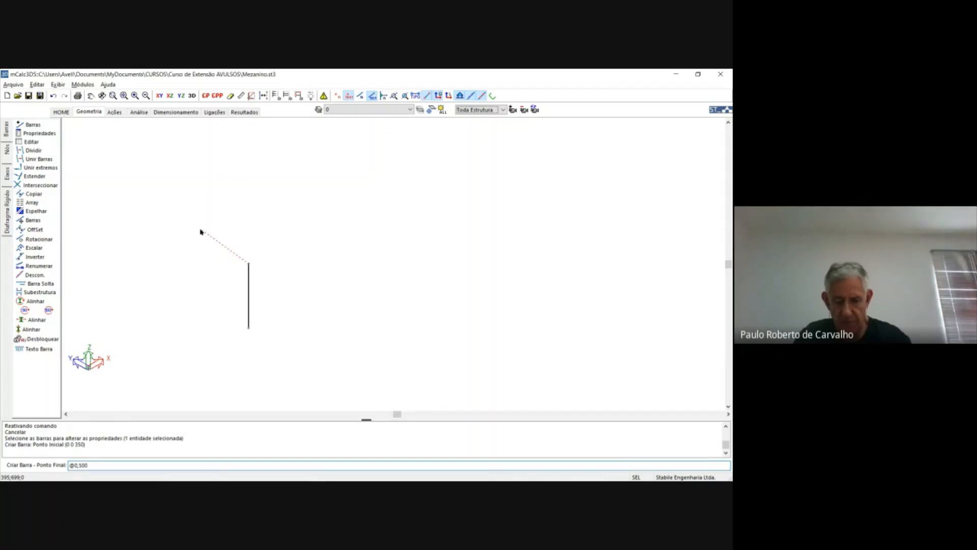
text(,0)
key(Return)
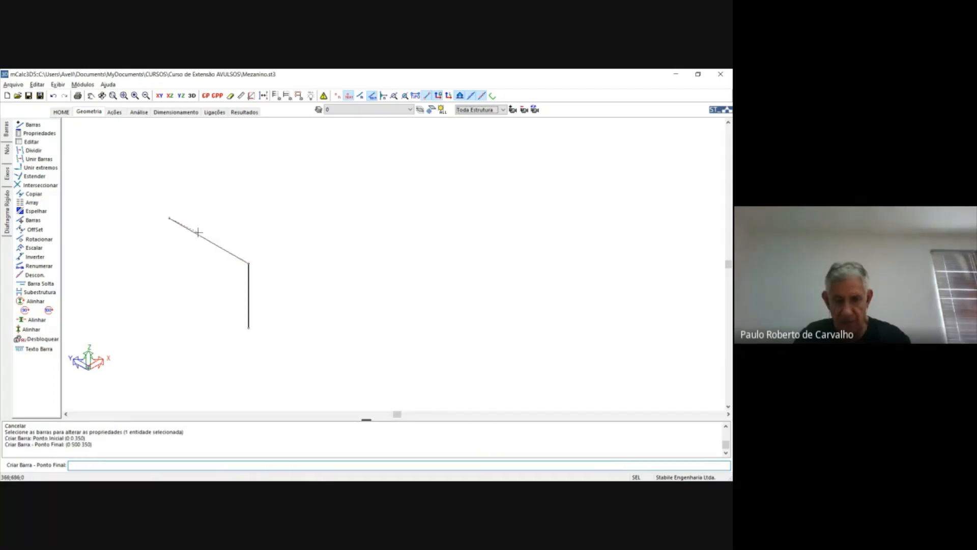
key(Escape)
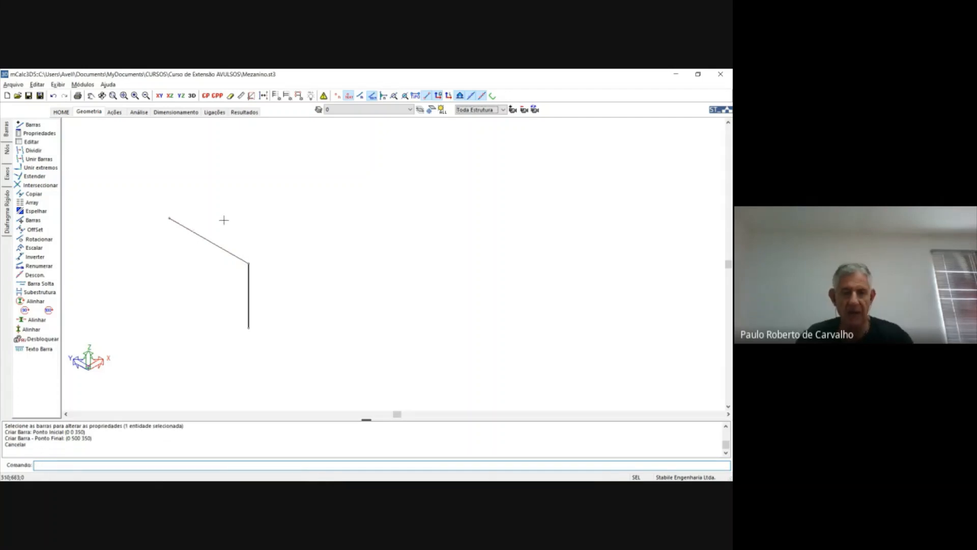
scroll(238, 214, down, 1)
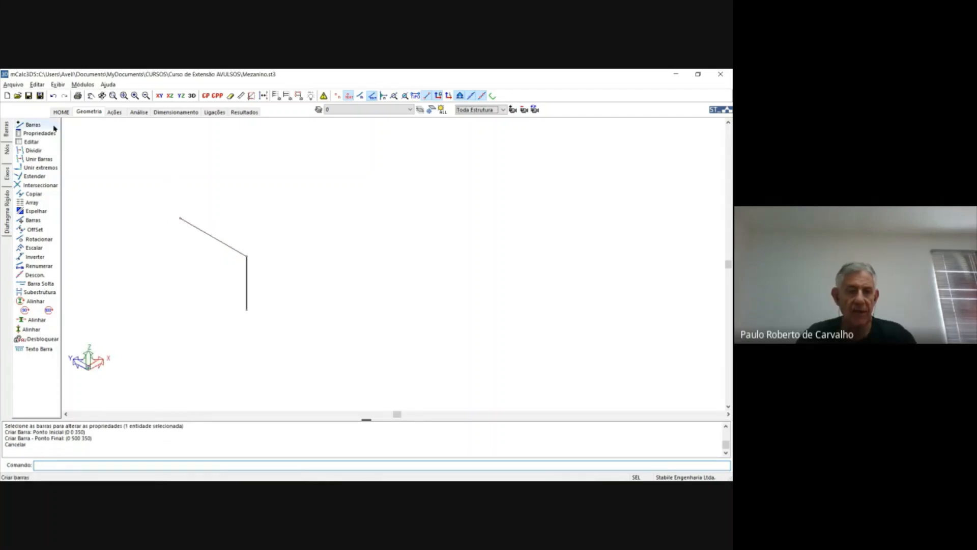
click(31, 125)
click(248, 257)
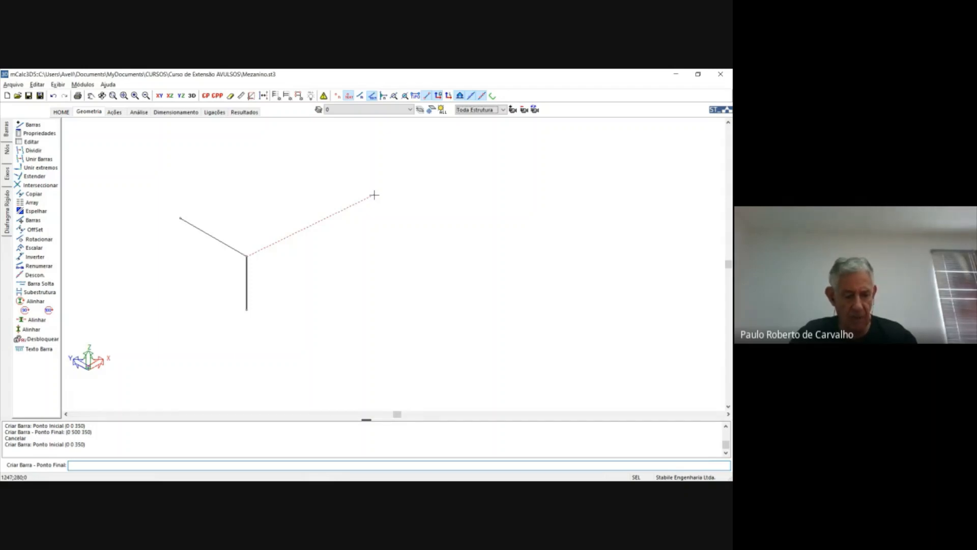
text(@750,0,0)
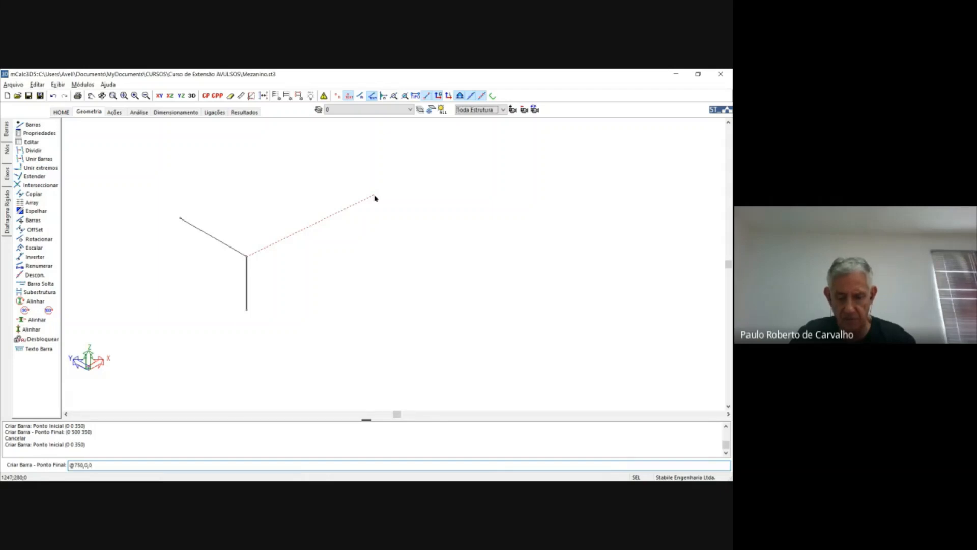
key(Return)
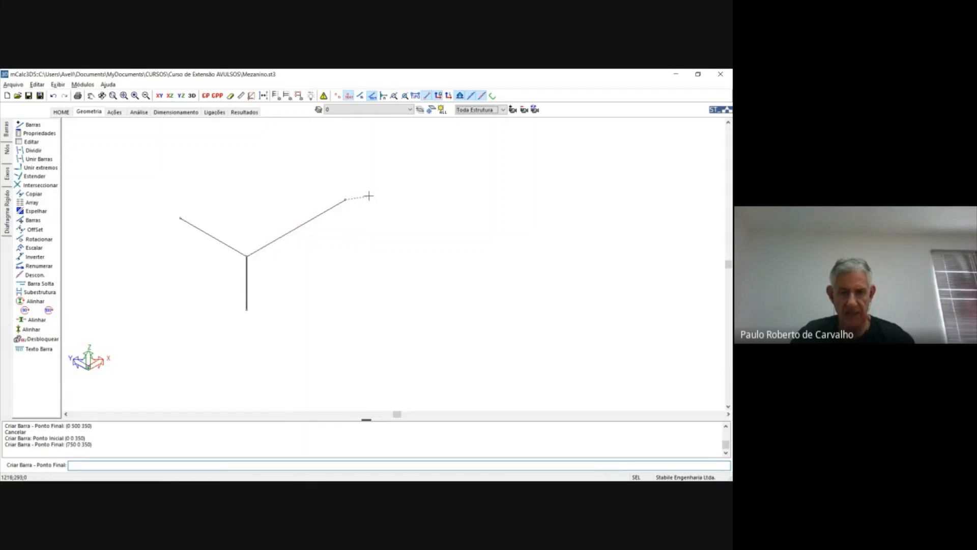
key(Escape)
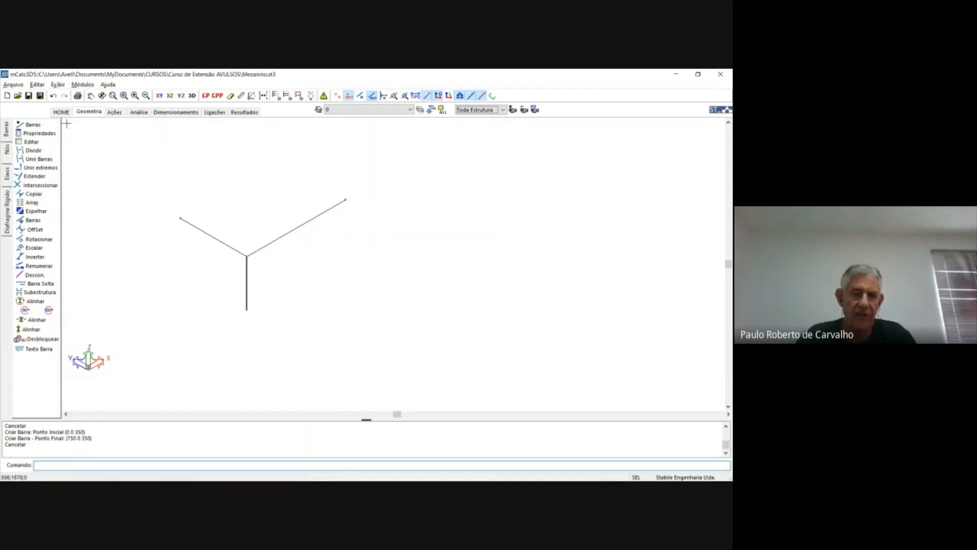
Step: Copy the 750 cm beam from the column's top node to the far end of the 500 cm beam
click(41, 197)
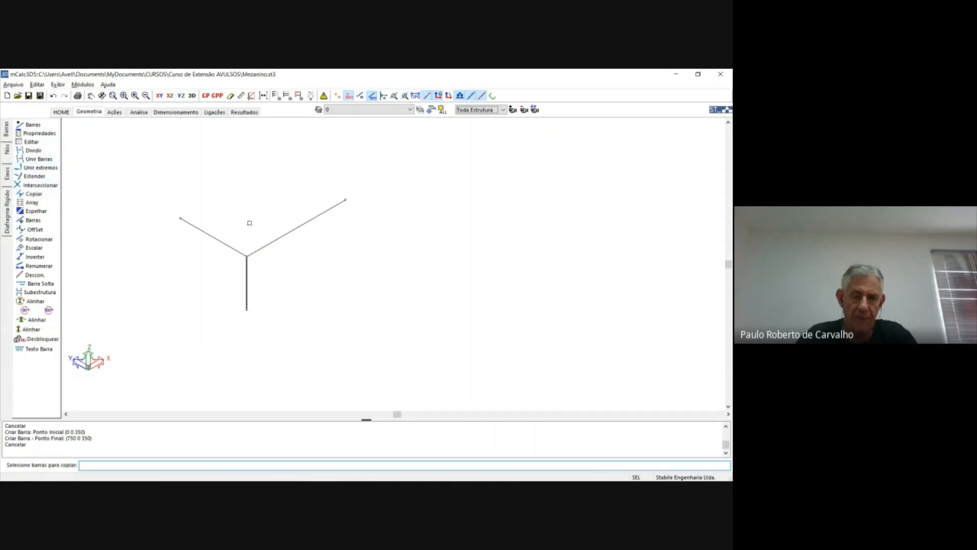
click(278, 239)
key(Return)
click(247, 256)
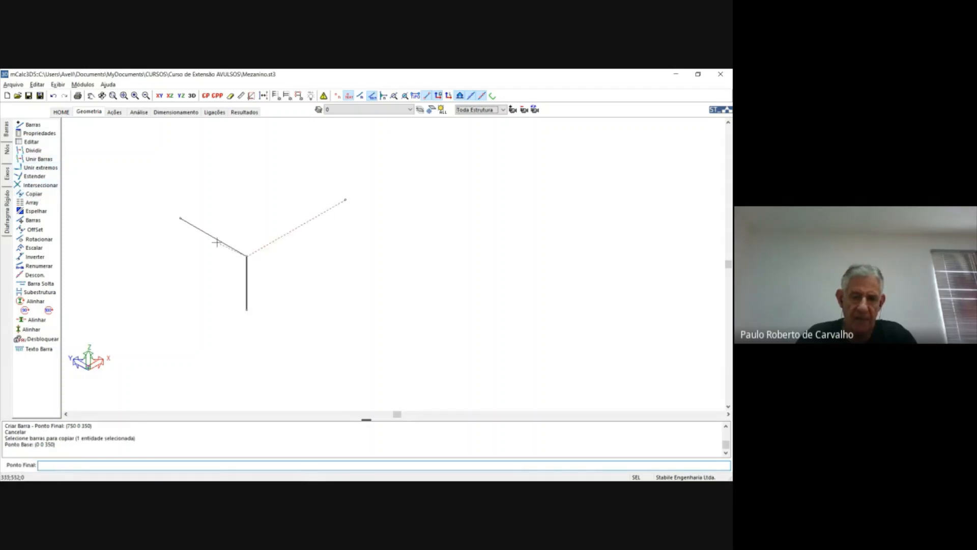
click(181, 218)
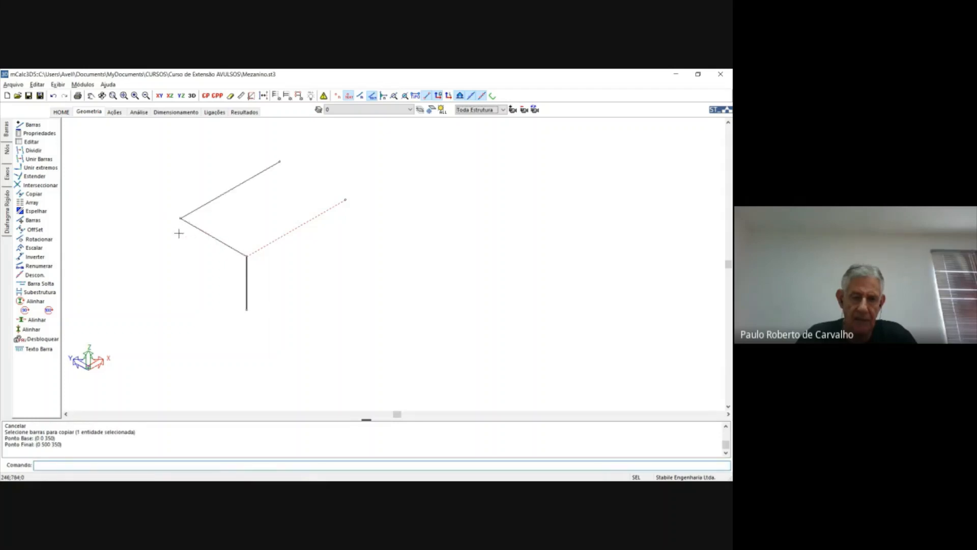
key(Escape)
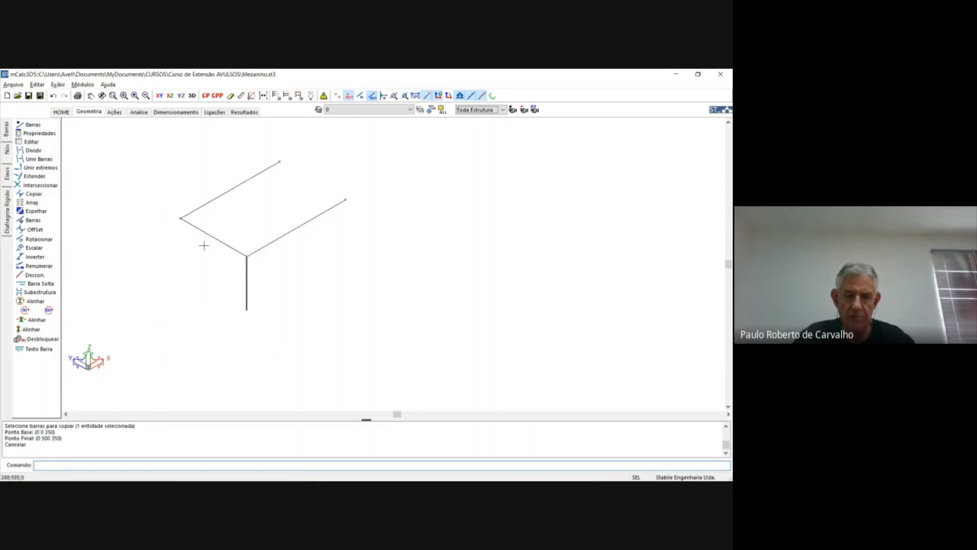
Step: Copy the 500 cm beam from the column's top node to the free end of the 750 cm beam starting there
key(Return)
click(219, 242)
key(Return)
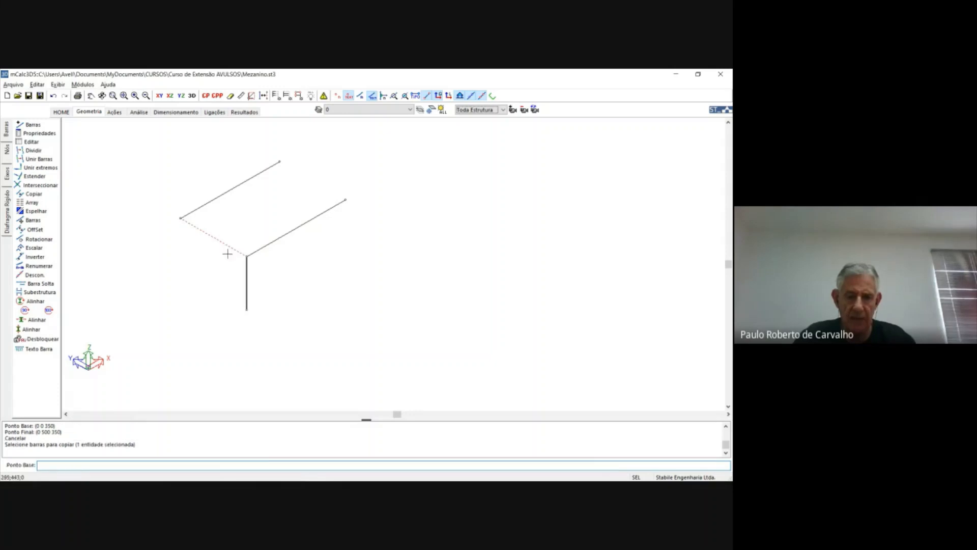
click(246, 256)
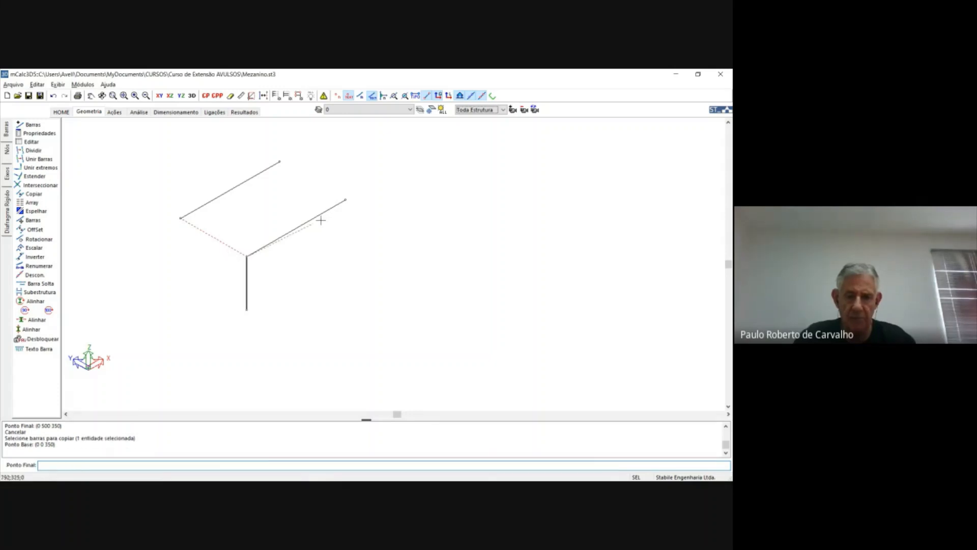
click(347, 198)
key(Escape)
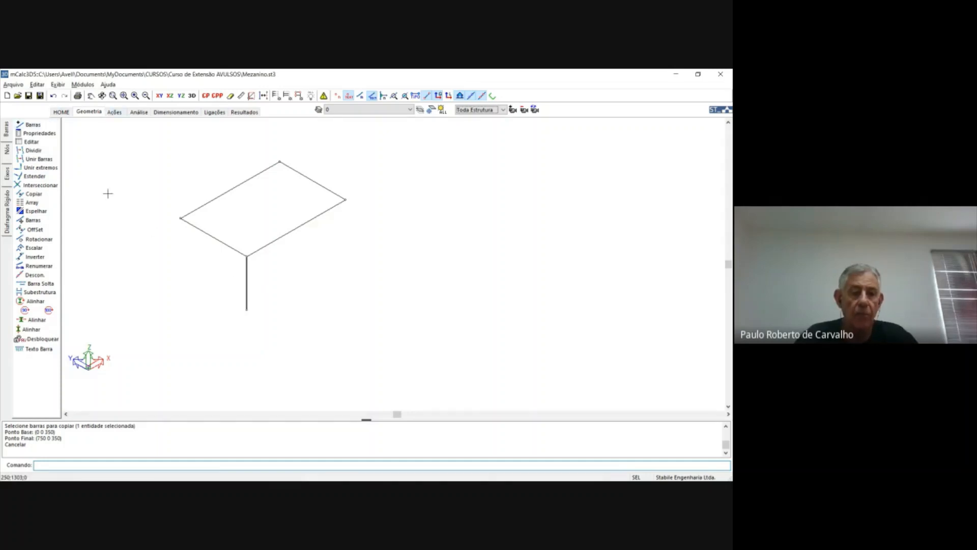
Step: Assign a fully fixed support to the column's base node, restraining all displacements and rotations
click(34, 194)
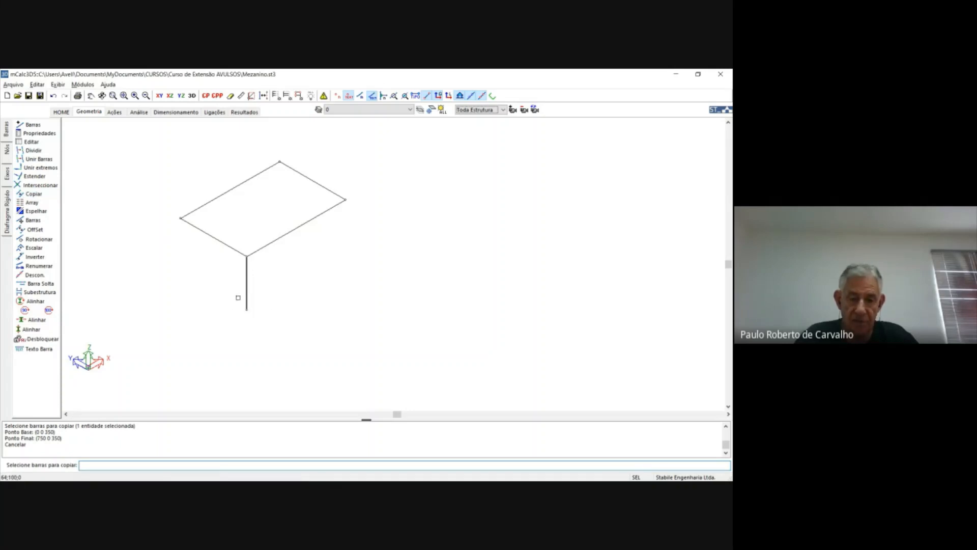
click(6, 149)
click(36, 146)
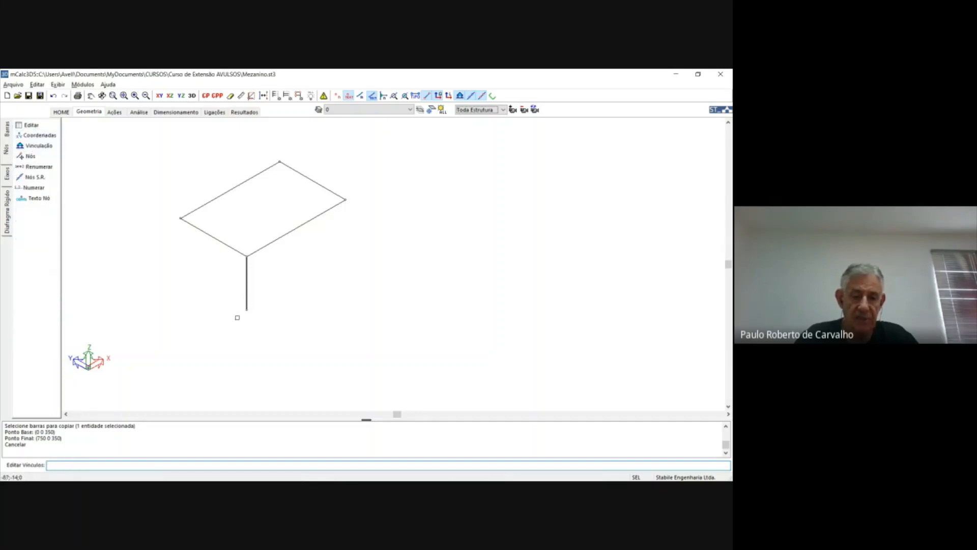
drag(238, 318, 272, 296)
right_click(273, 297)
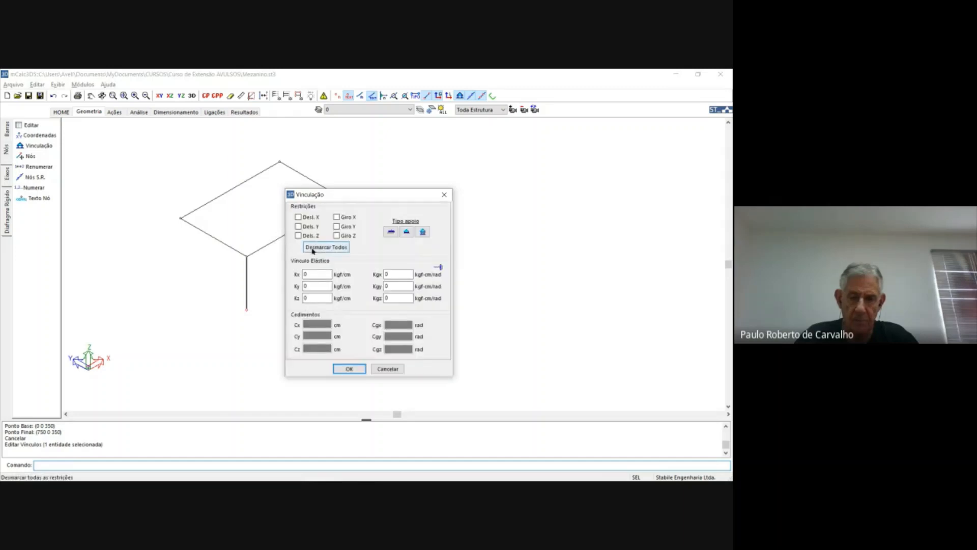
click(391, 233)
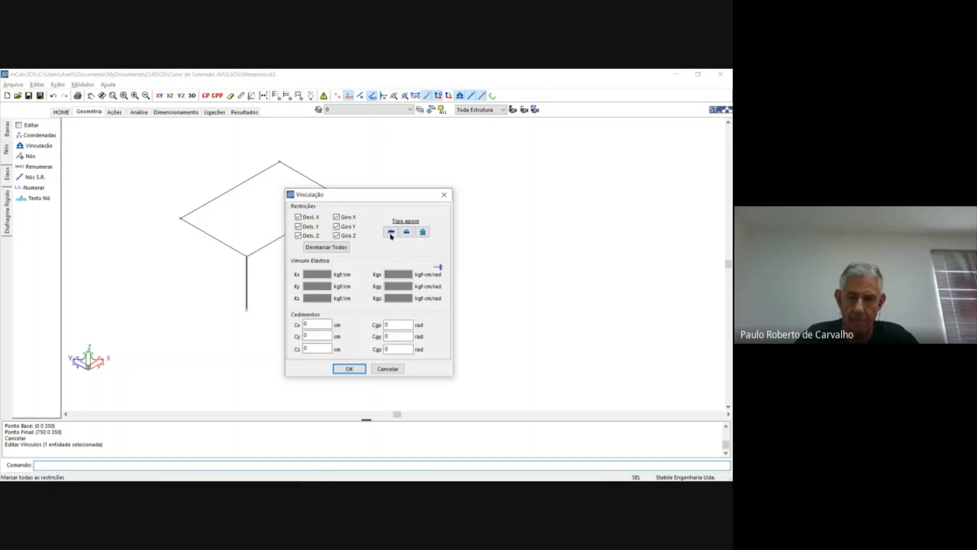
click(349, 369)
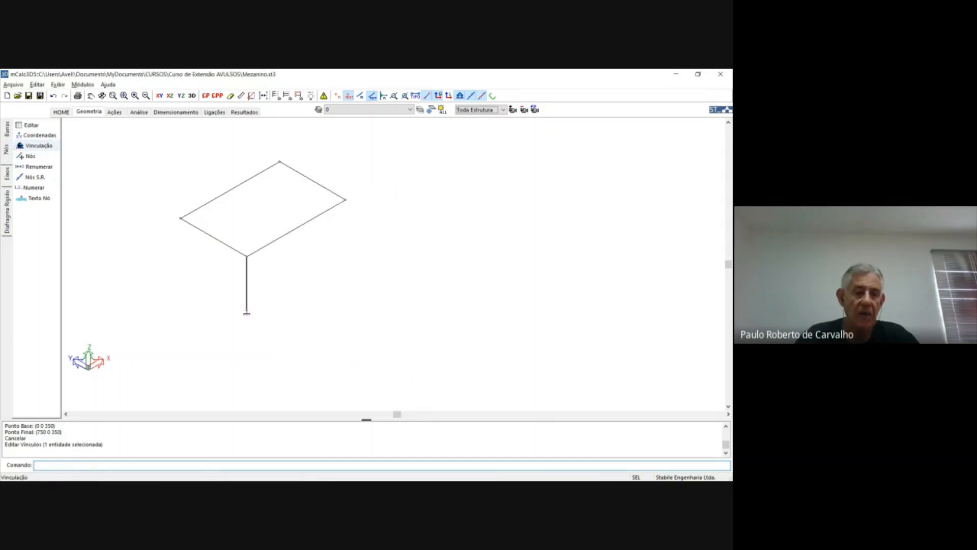
Step: Copy the supported column from its top node to the other three corners of the beam rectangle
click(8, 131)
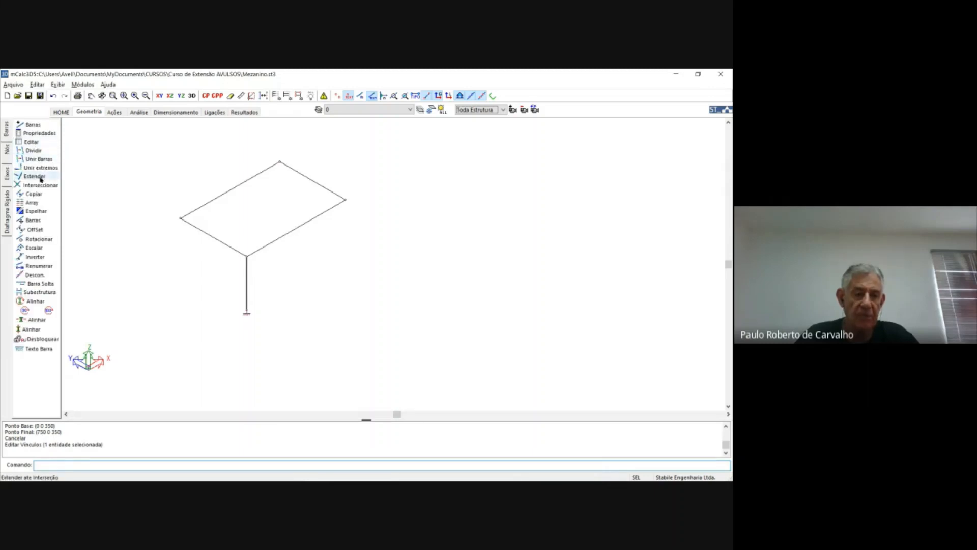
click(33, 194)
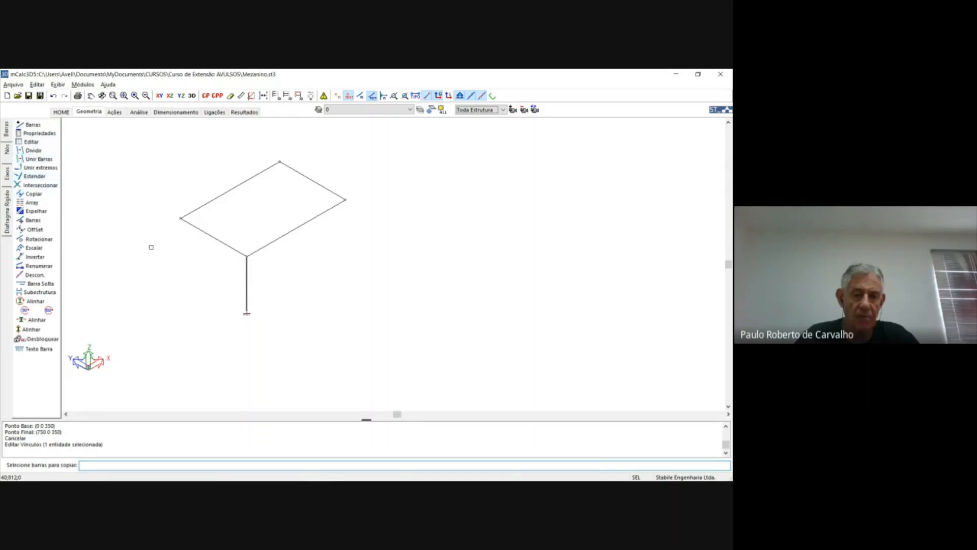
click(248, 282)
key(Return)
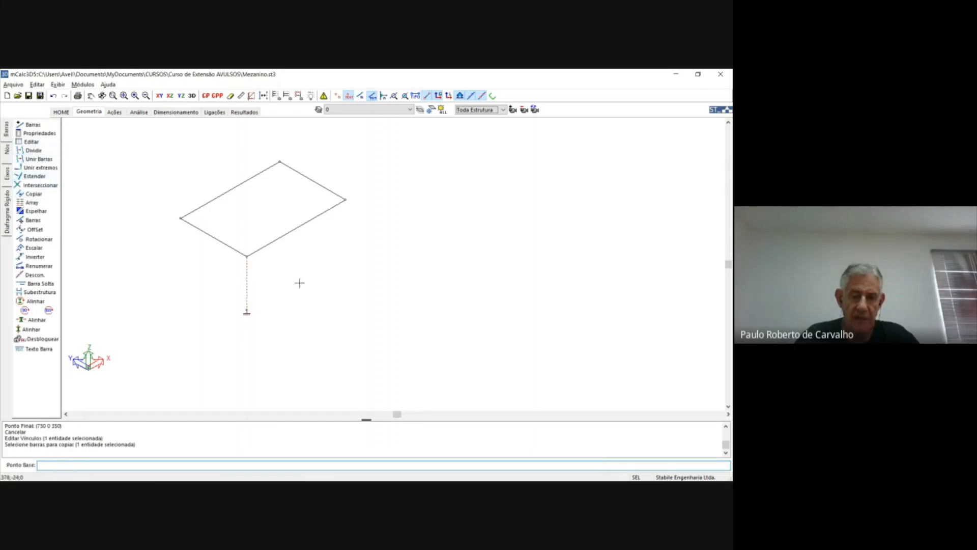
click(247, 256)
click(181, 219)
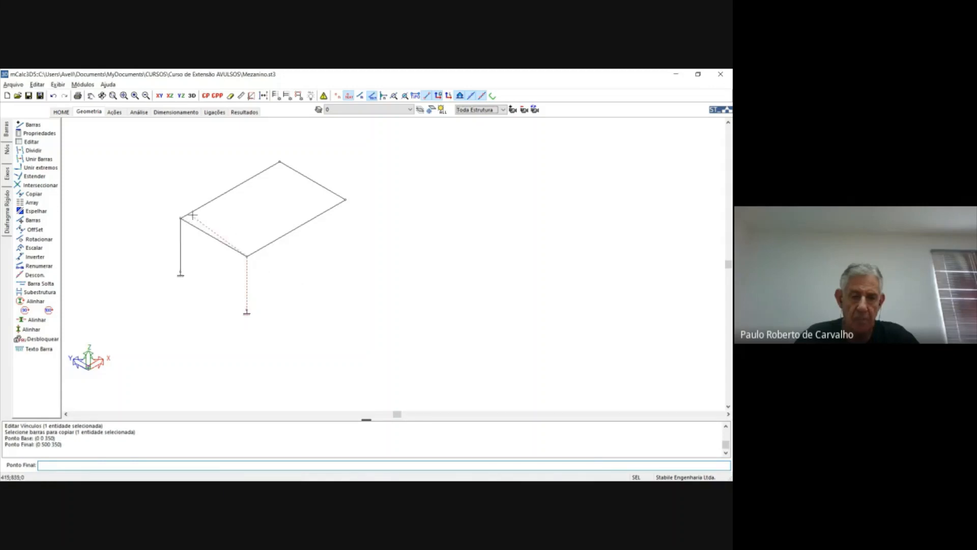
click(279, 162)
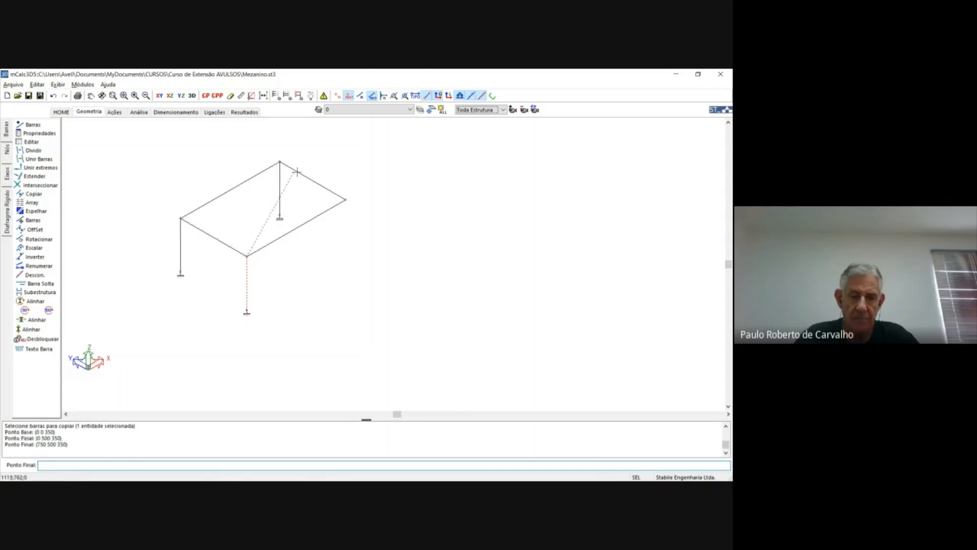
click(345, 199)
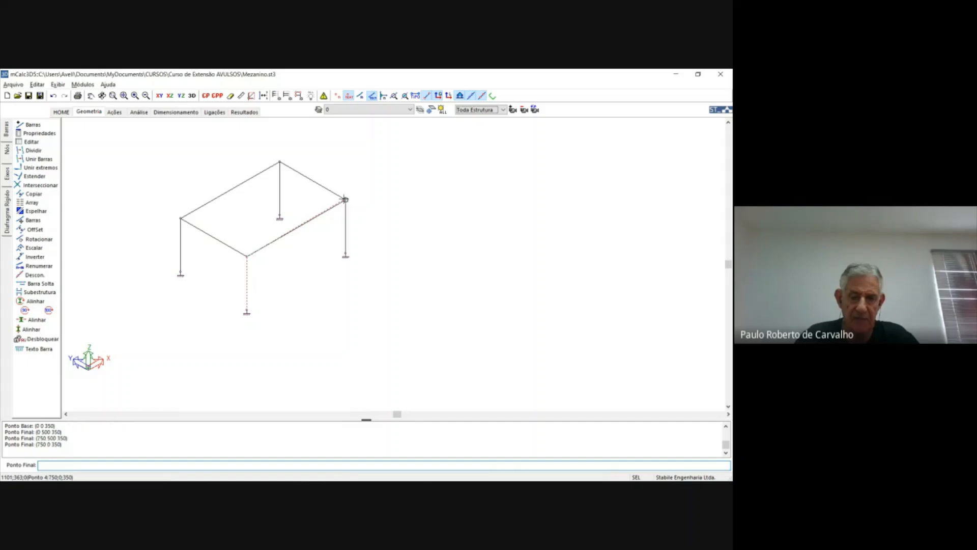
key(Escape)
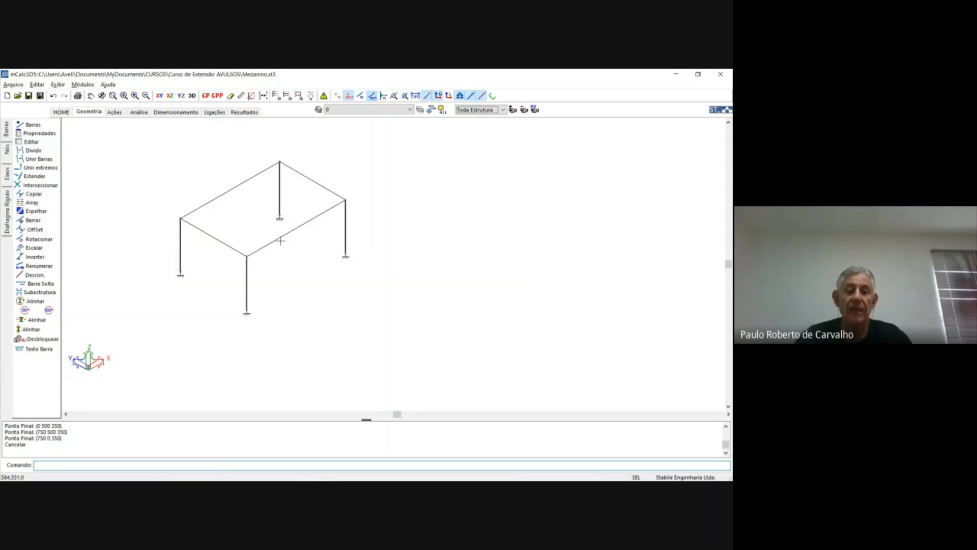
Step: Set the element type of the four perimeter beams to Pórtico Espacial -PE in their properties
click(46, 134)
click(226, 192)
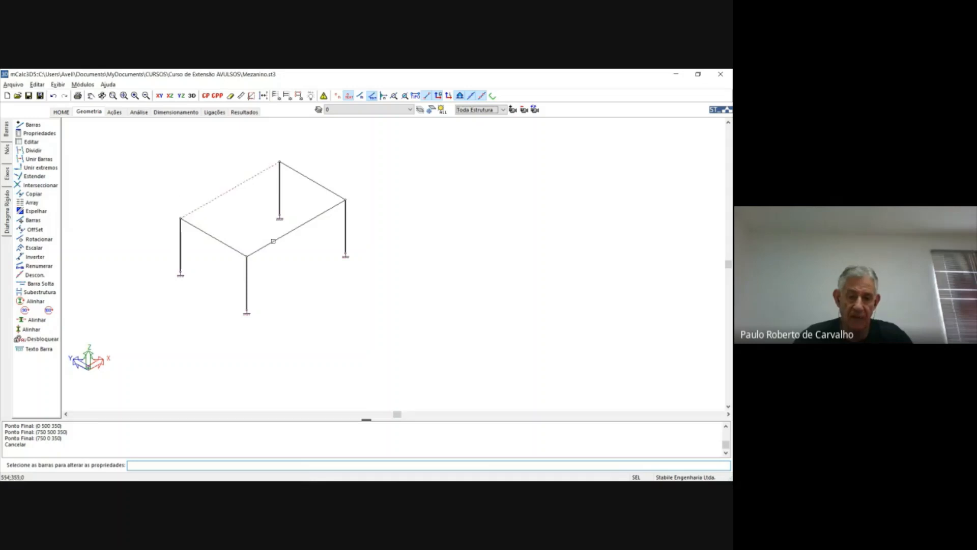
click(272, 241)
click(327, 188)
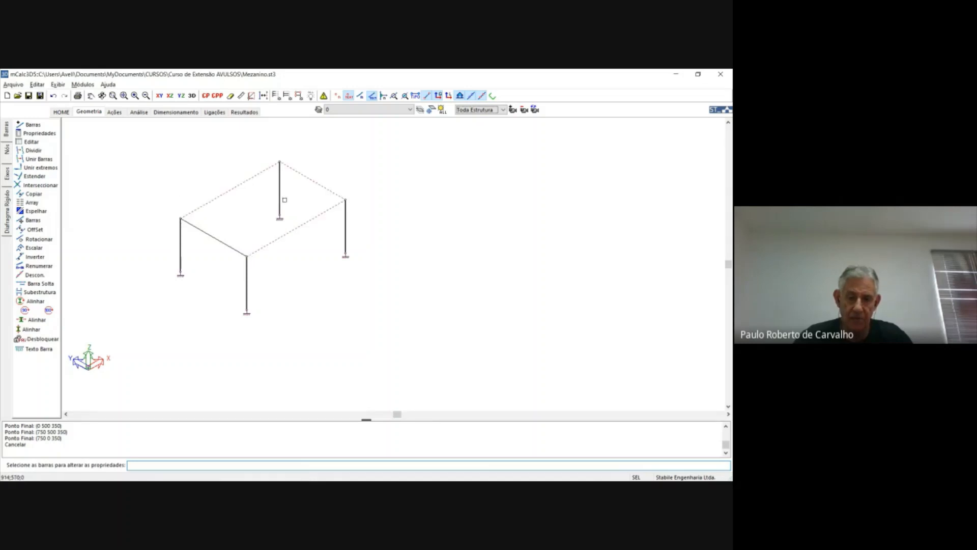
click(196, 228)
right_click(201, 280)
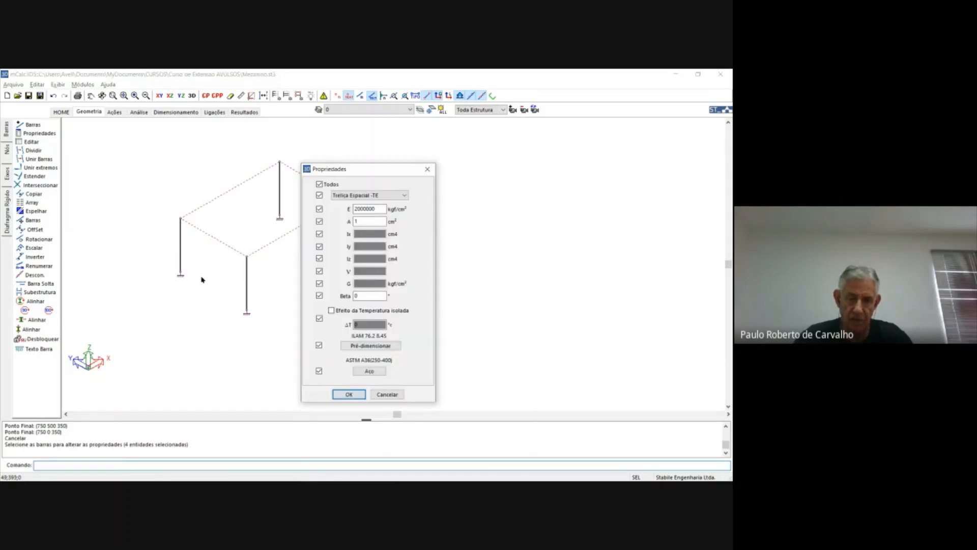
click(380, 196)
click(361, 211)
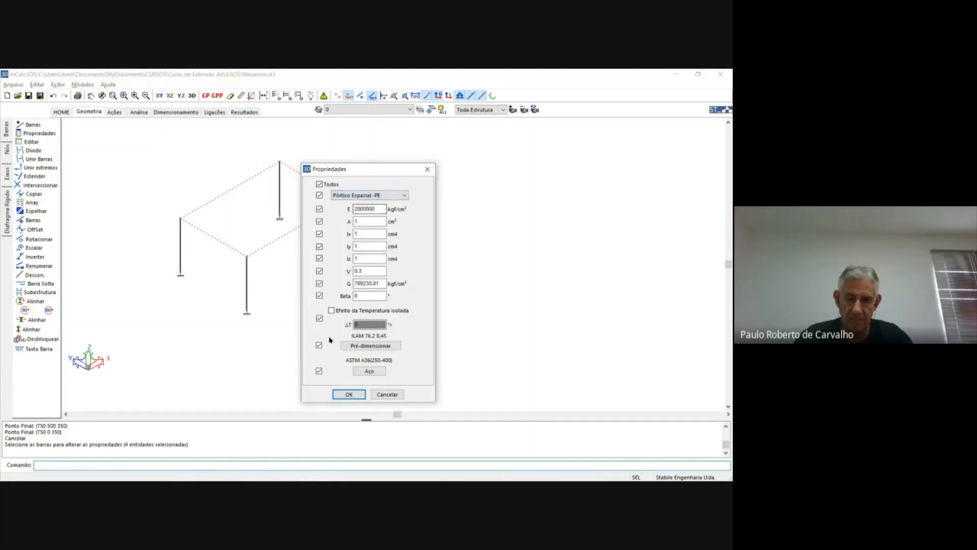
click(348, 395)
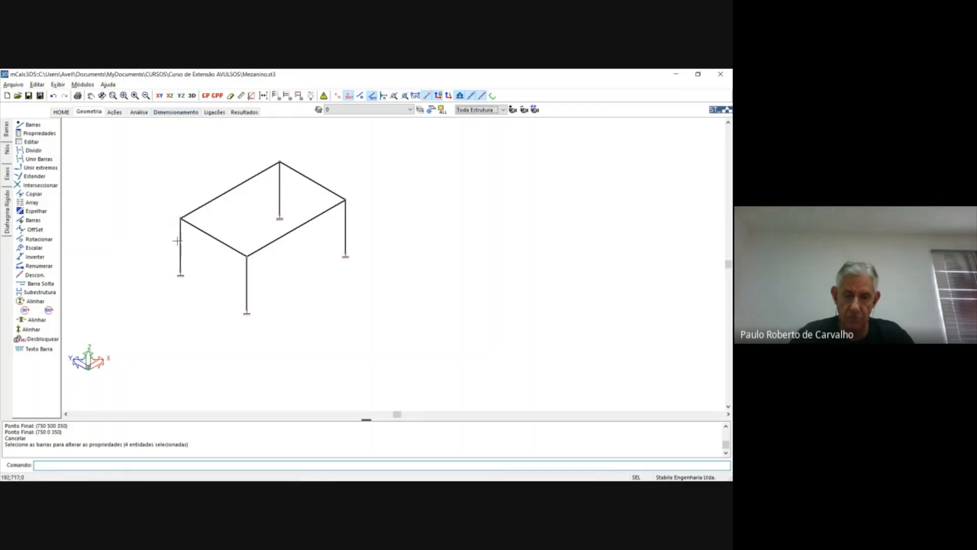
Step: Hide the four columns by selecting them in the XZ plane view
click(170, 96)
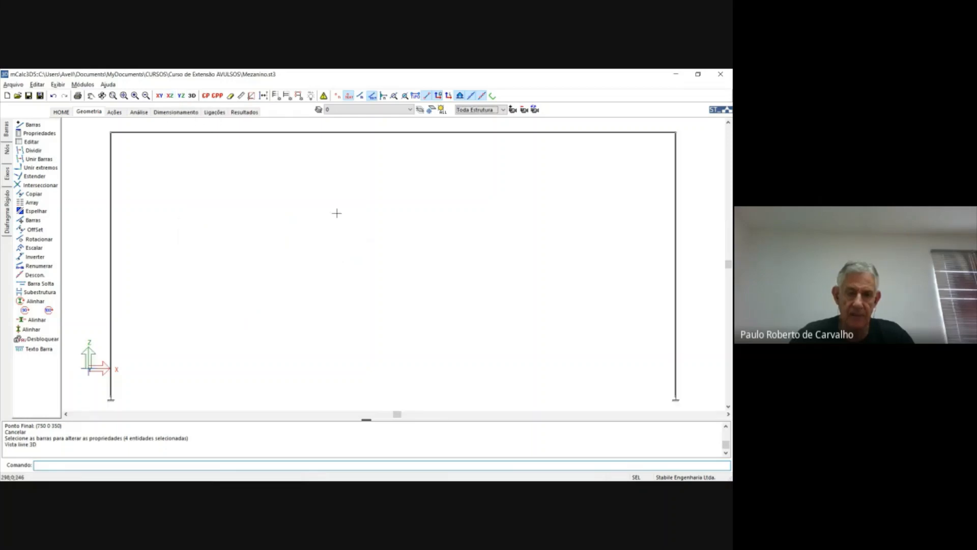
click(287, 96)
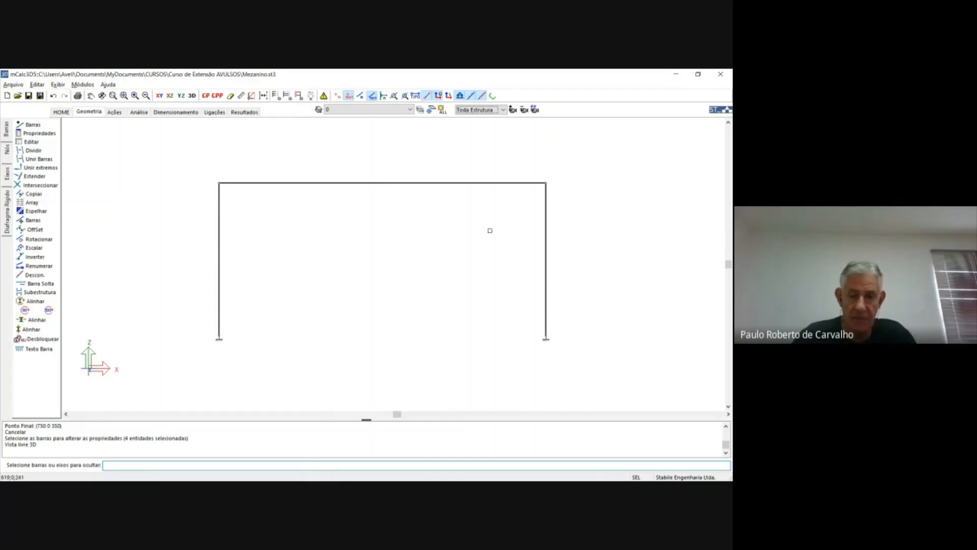
drag(562, 233, 178, 271)
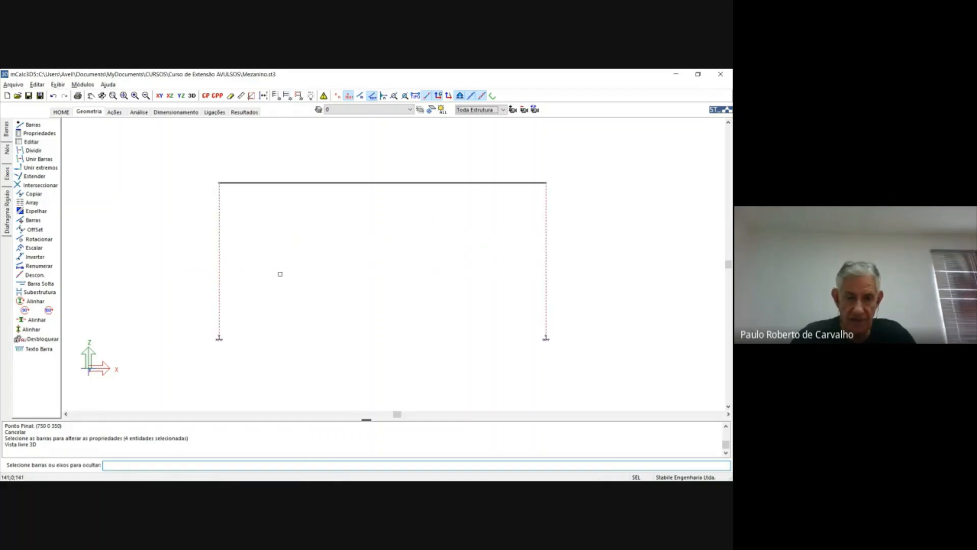
key(Return)
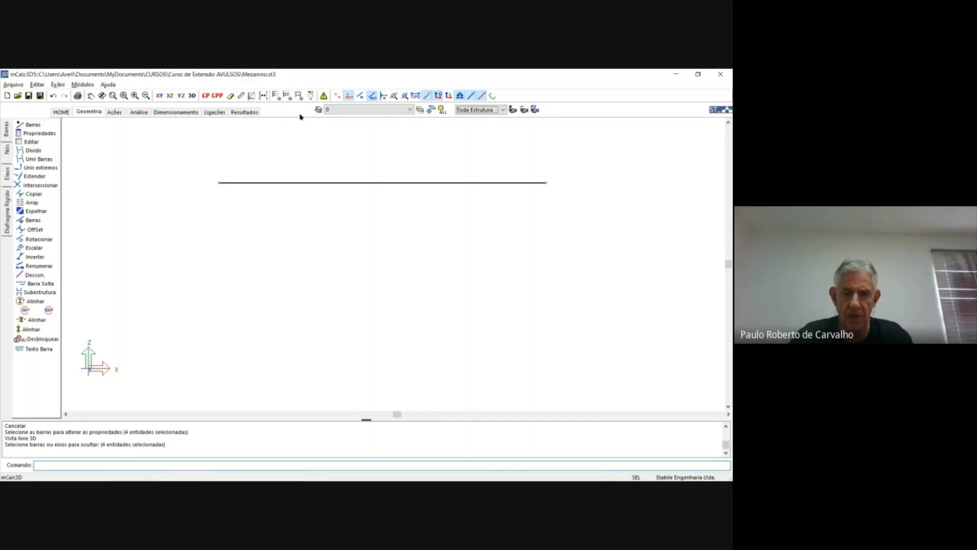
Step: Redisplay the whole structure, hide the four columns again, and return to the 3D view
click(310, 95)
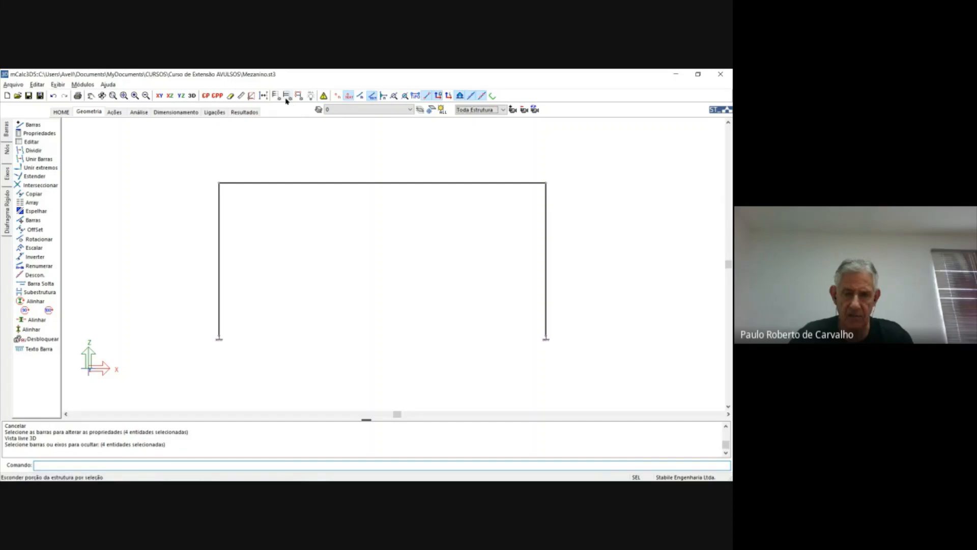
click(286, 96)
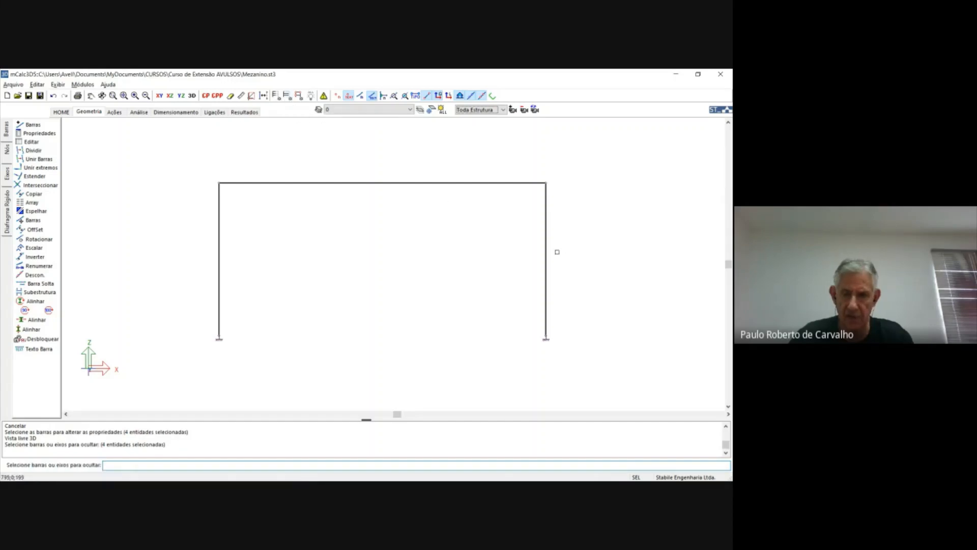
drag(576, 252, 187, 255)
right_click(199, 256)
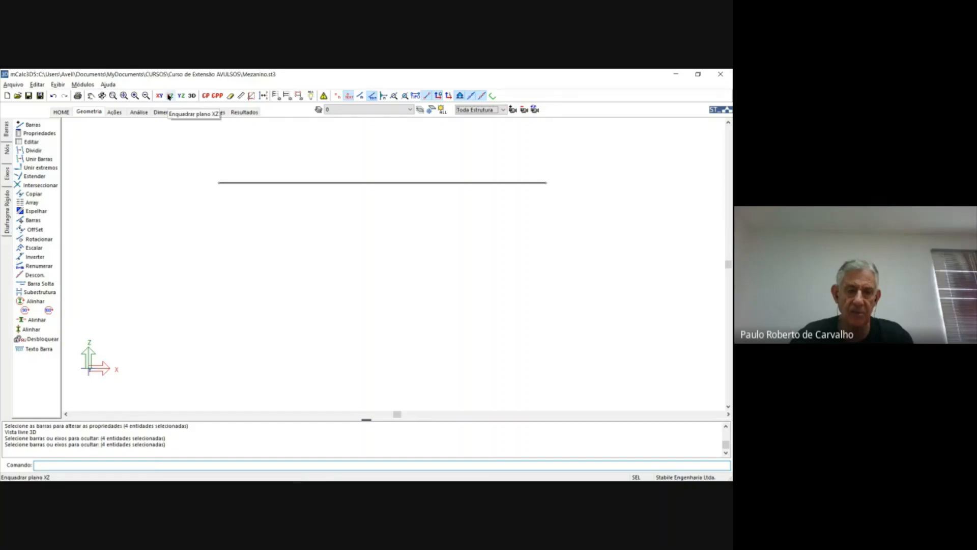
click(192, 96)
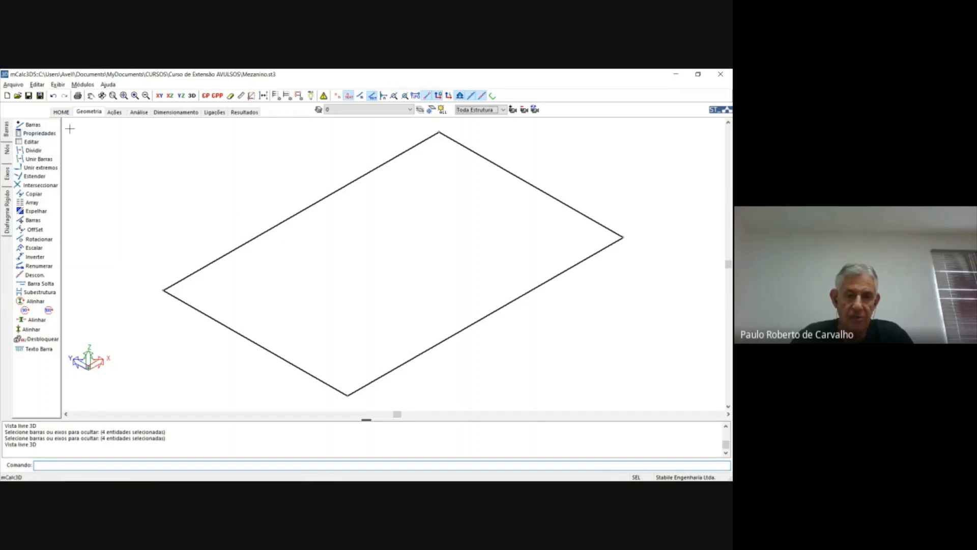
Step: Measure the distance between the end nodes of the long beam at Y 500
click(240, 97)
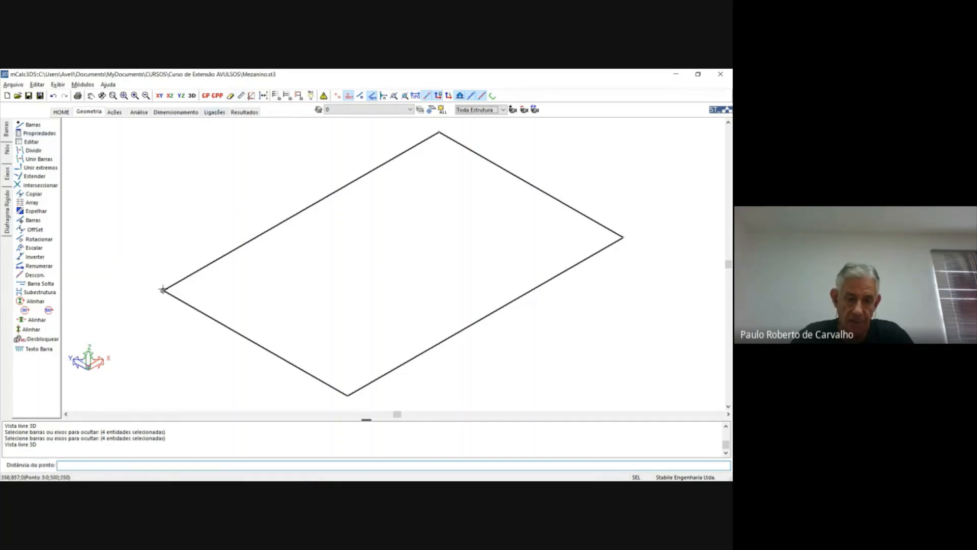
click(164, 290)
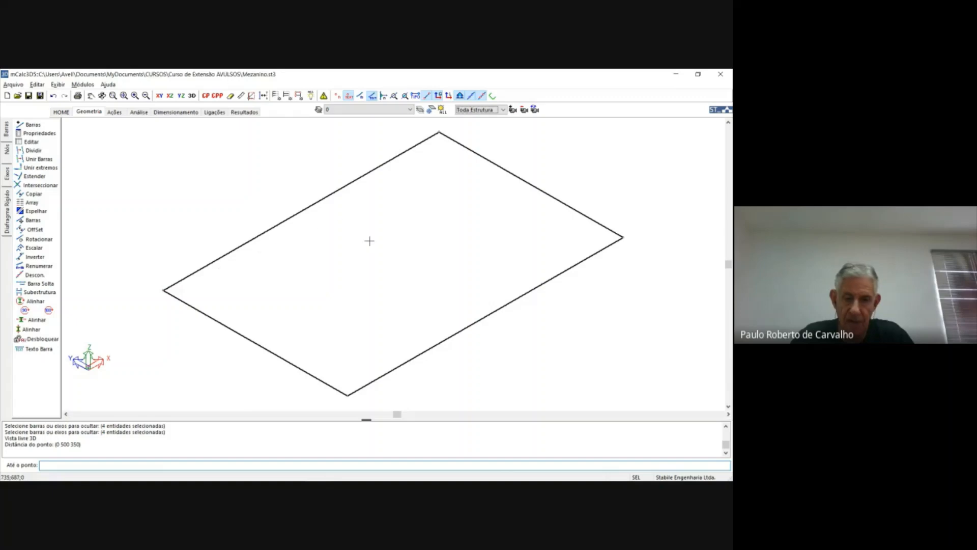
click(439, 132)
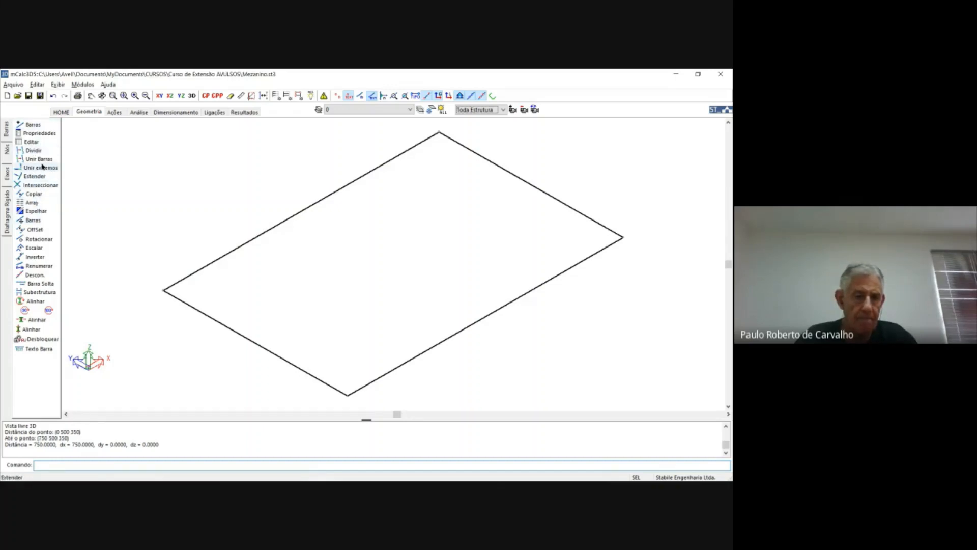
Step: Divide the two 750 cm beams into 6 equal parts each
click(34, 150)
click(274, 227)
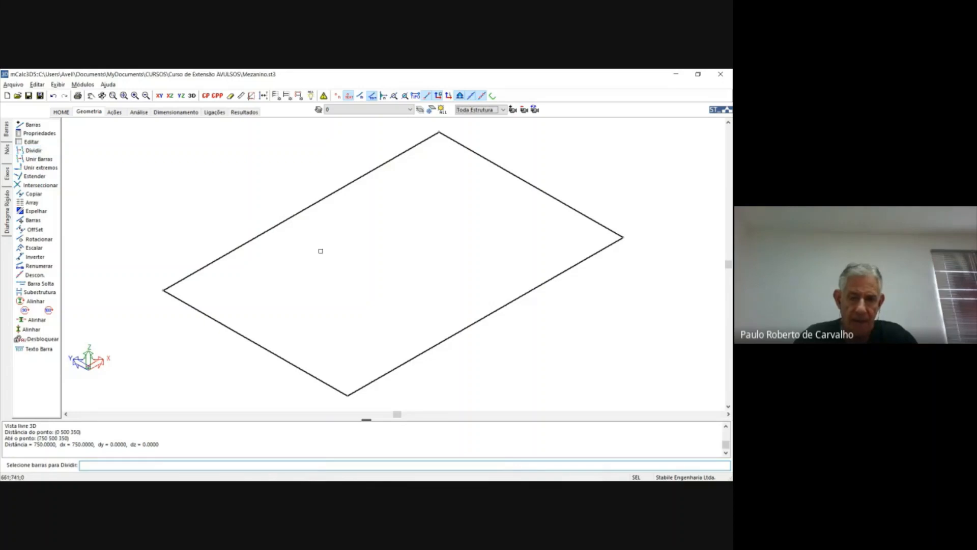
click(426, 352)
key(Return)
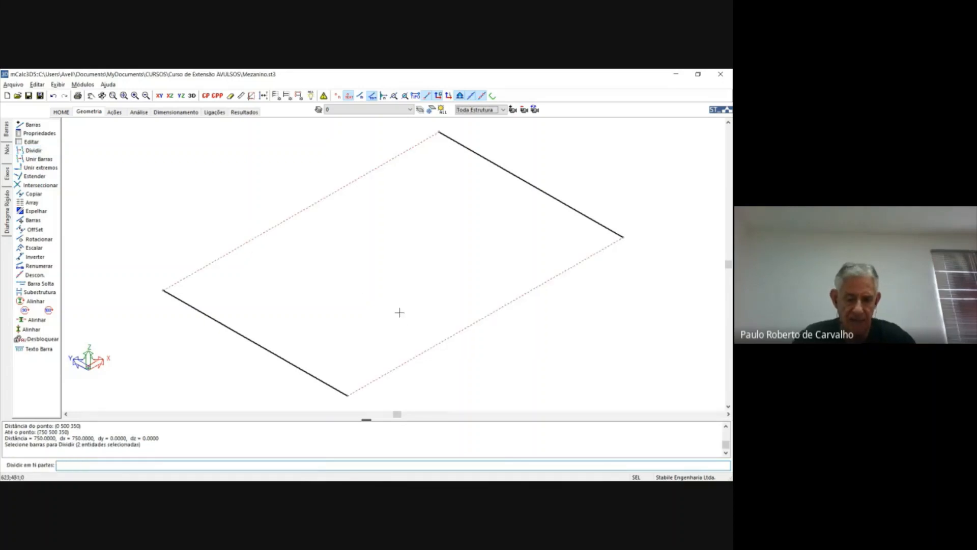
key(Return)
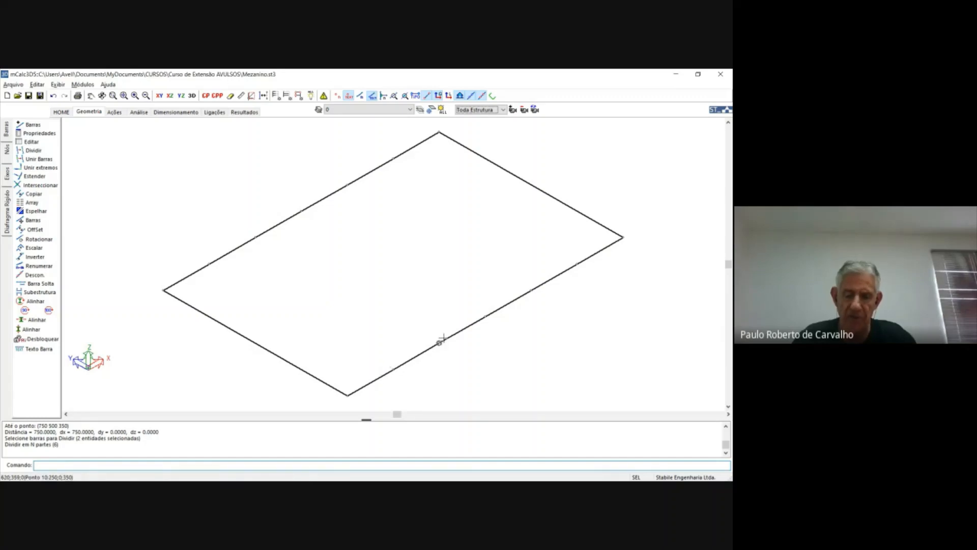
Step: Divide the two 500 cm beams into 4 equal parts each and check the bar numbering
click(34, 150)
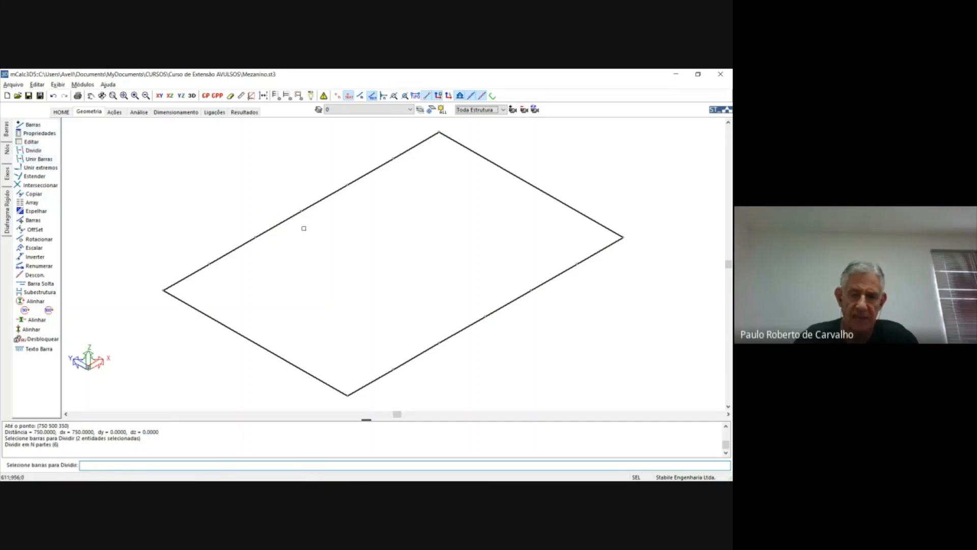
click(523, 181)
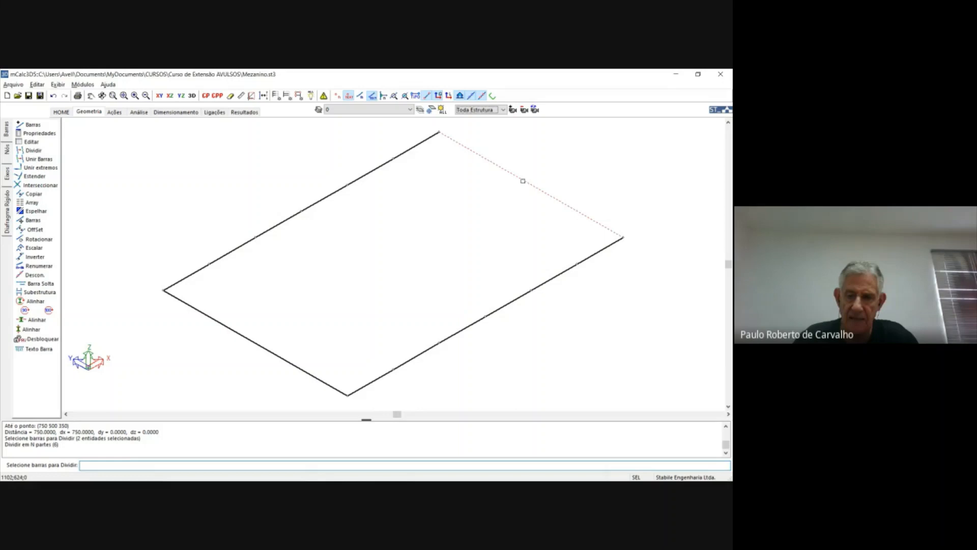
click(287, 350)
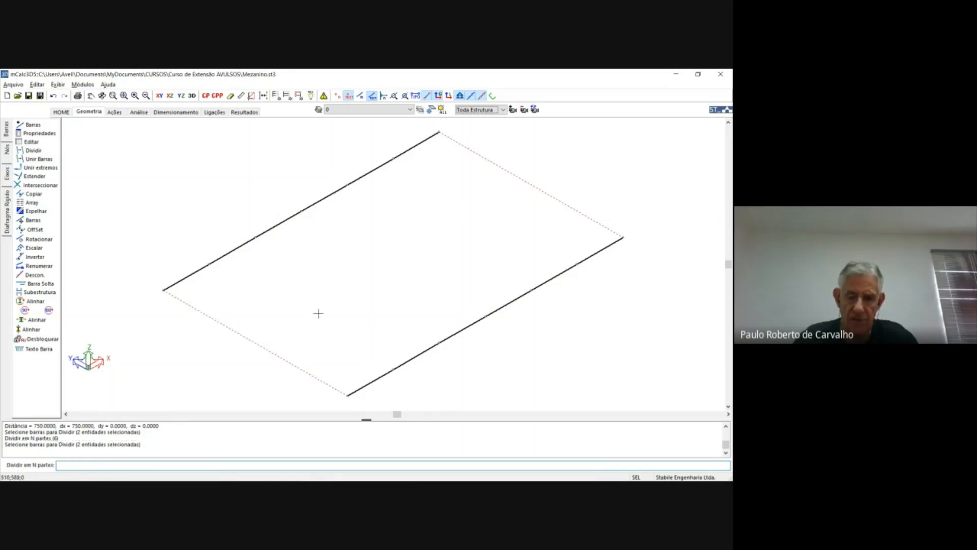
key(Return)
key(Return)
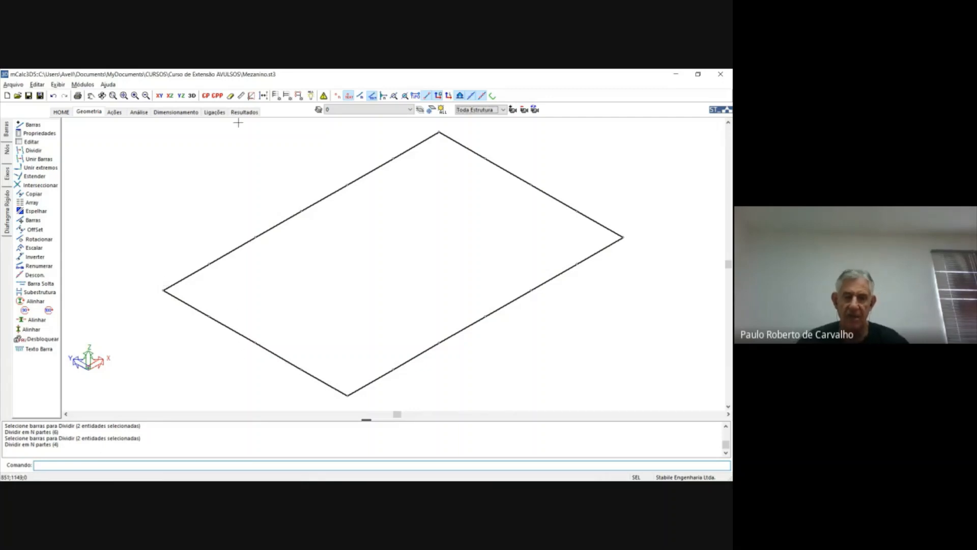
click(363, 97)
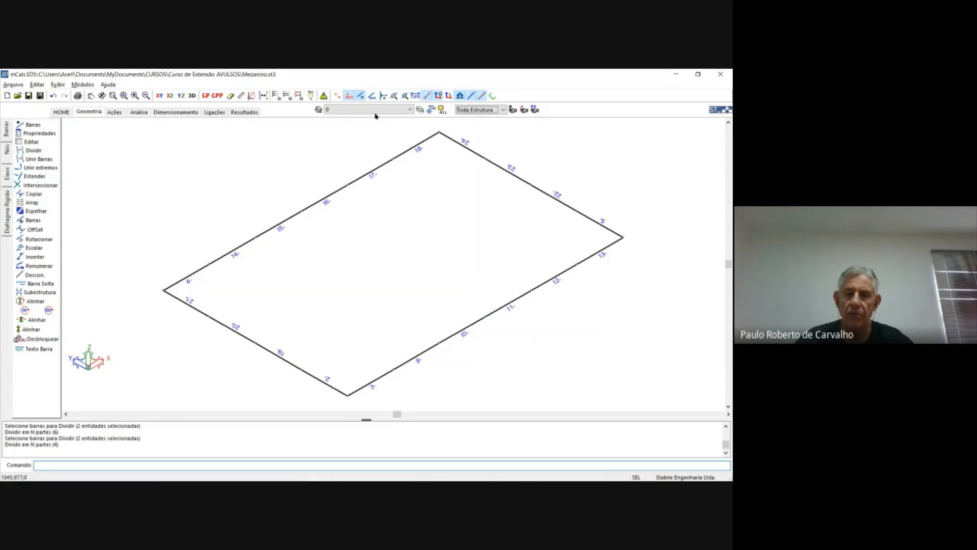
click(361, 96)
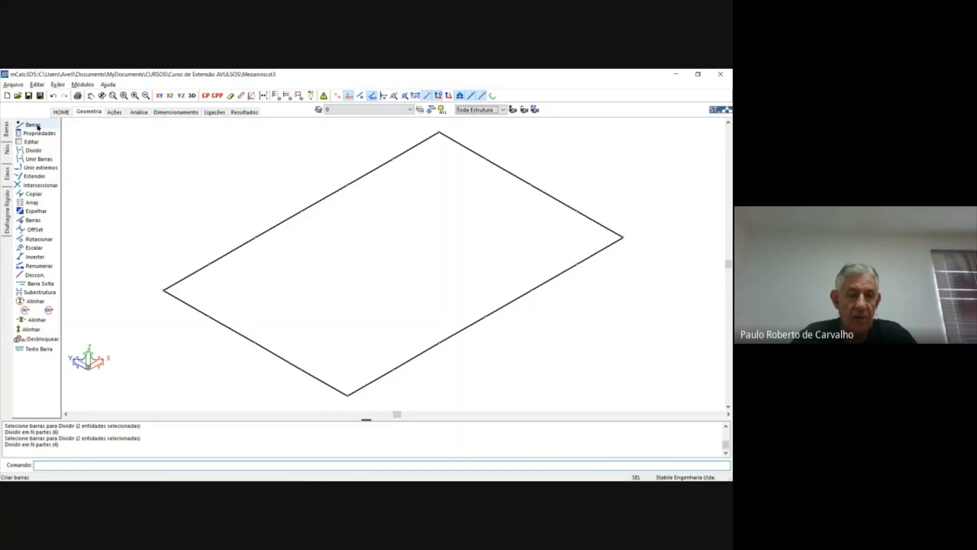
Step: Copy the four-segment beam at X 0 to the division nodes at X 125, 250, 375, 500 and 625 in plan view
click(33, 193)
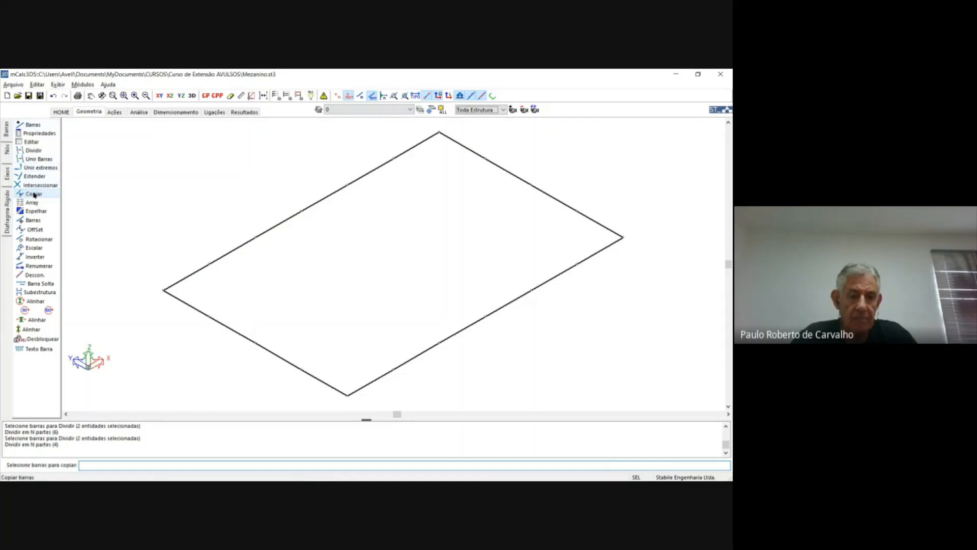
click(160, 96)
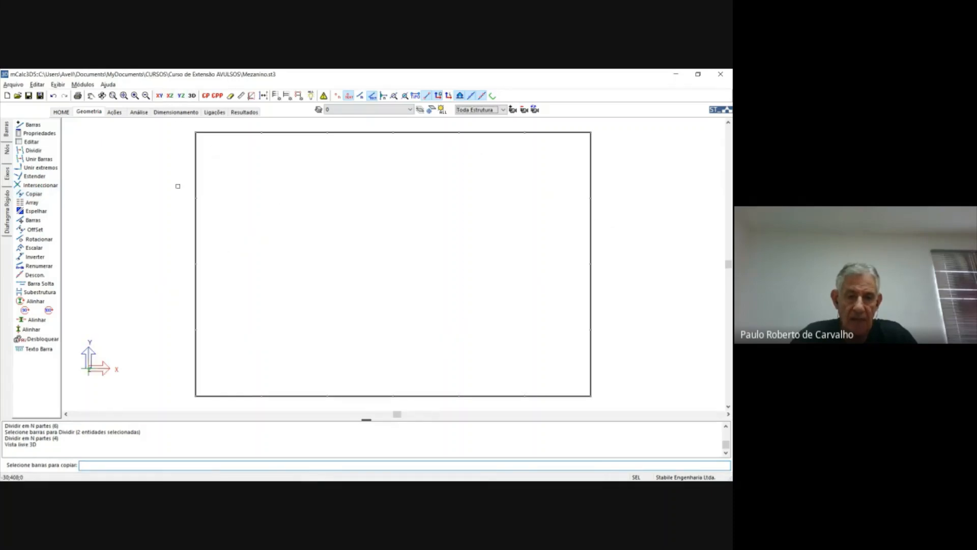
drag(213, 148, 189, 377)
key(Return)
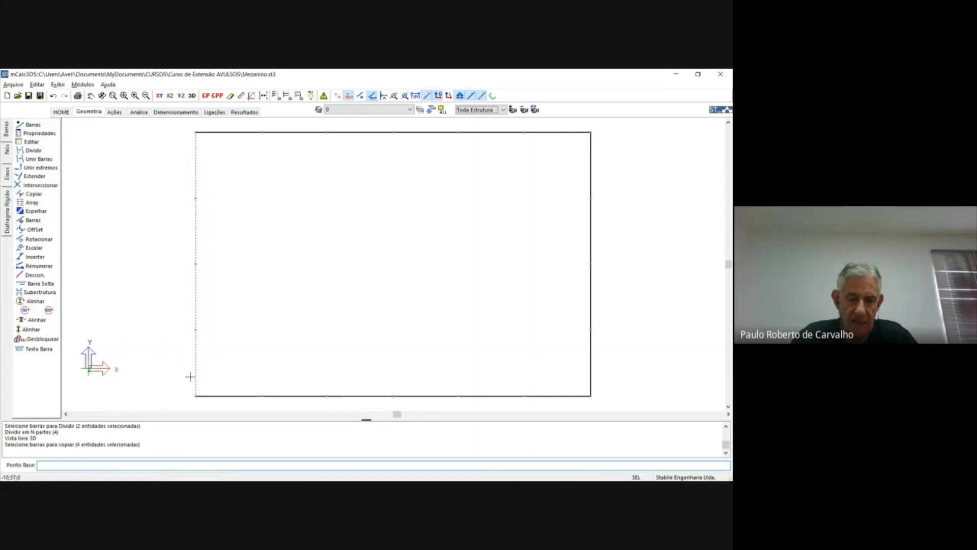
click(196, 395)
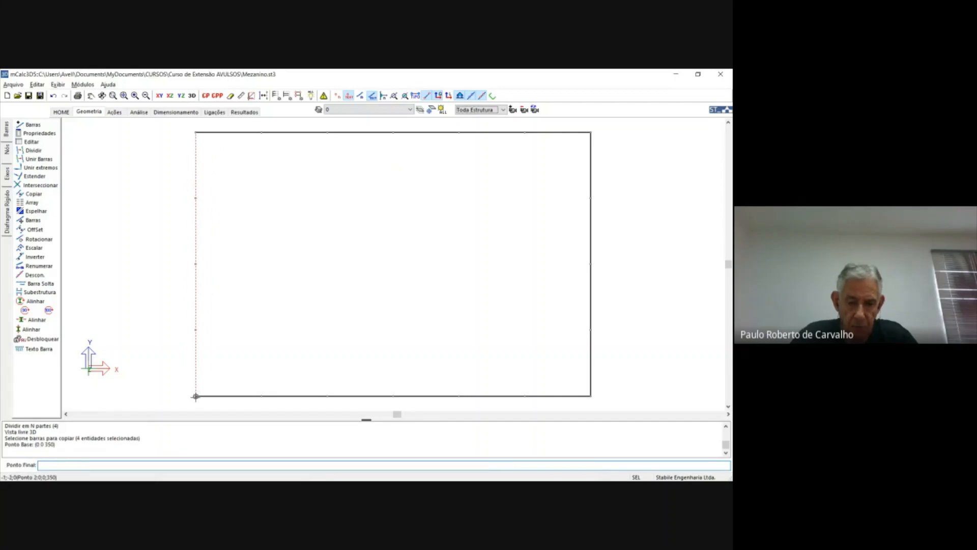
click(262, 396)
click(328, 395)
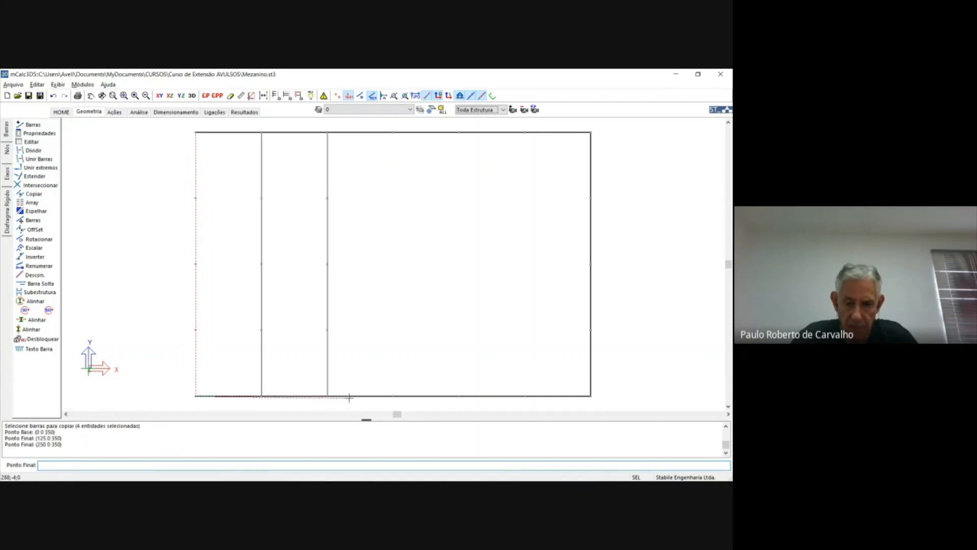
click(394, 396)
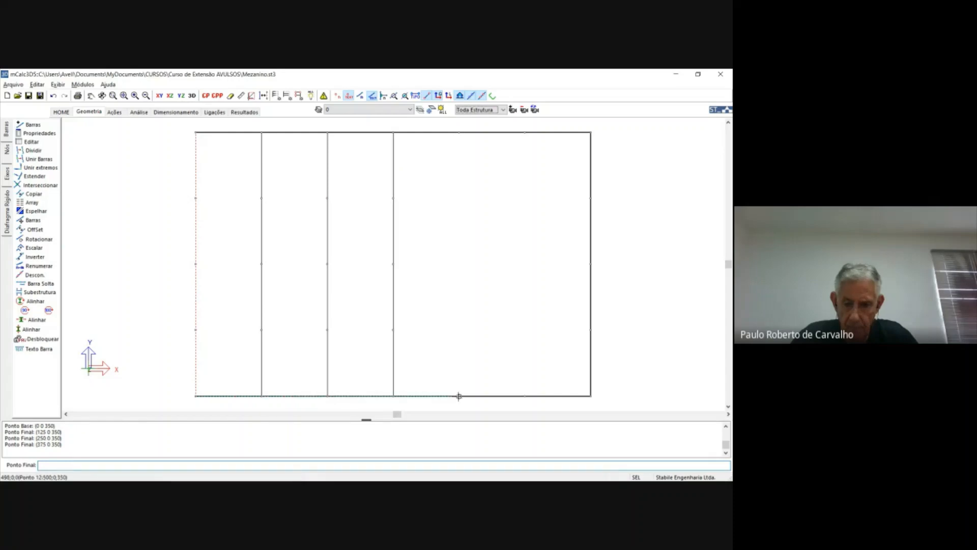
click(459, 396)
click(525, 395)
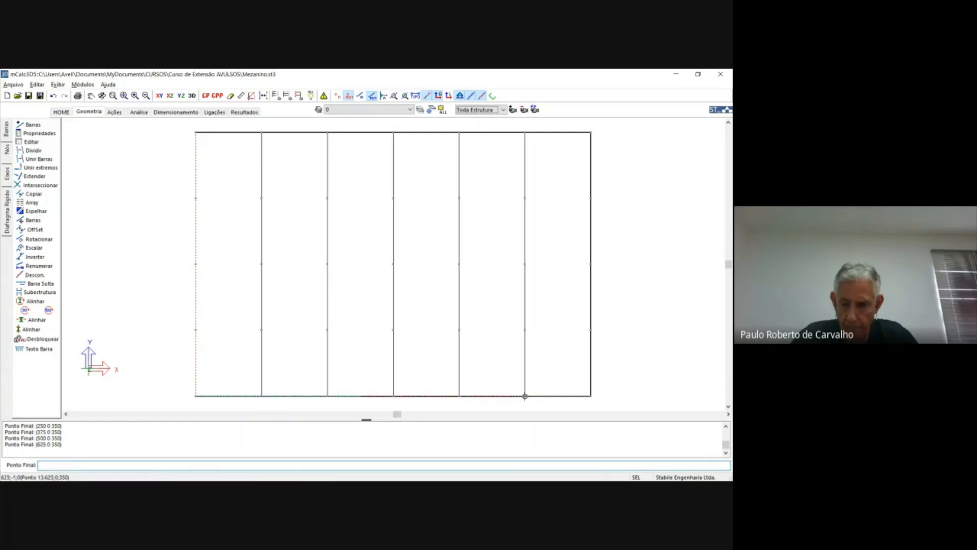
key(Escape)
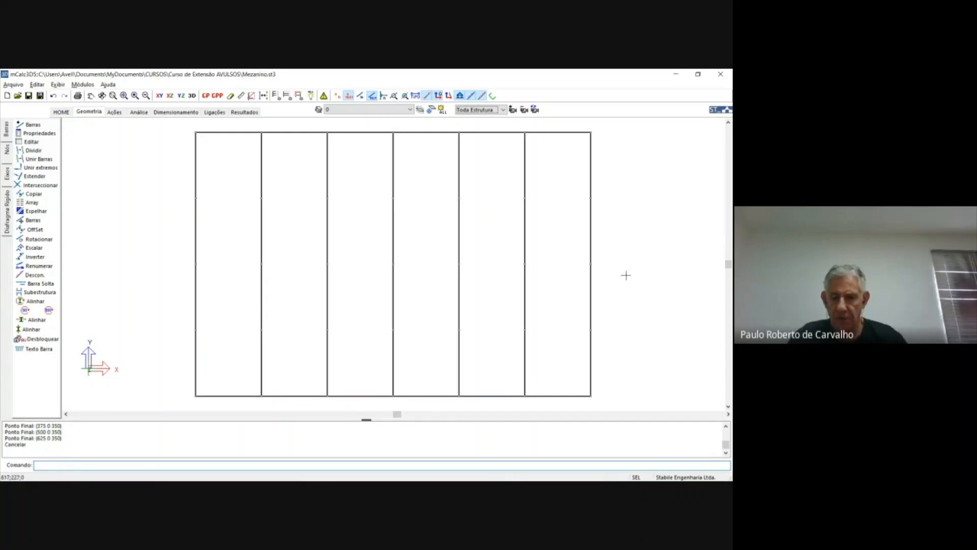
Step: Redisplay the hidden columns in the 3D view and switch the whole structure to the XY plan view
click(169, 97)
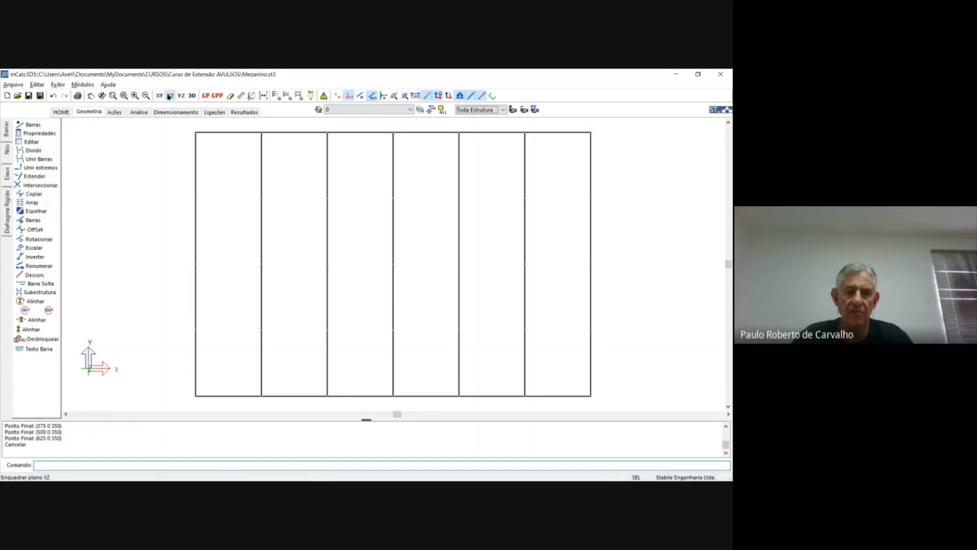
click(191, 97)
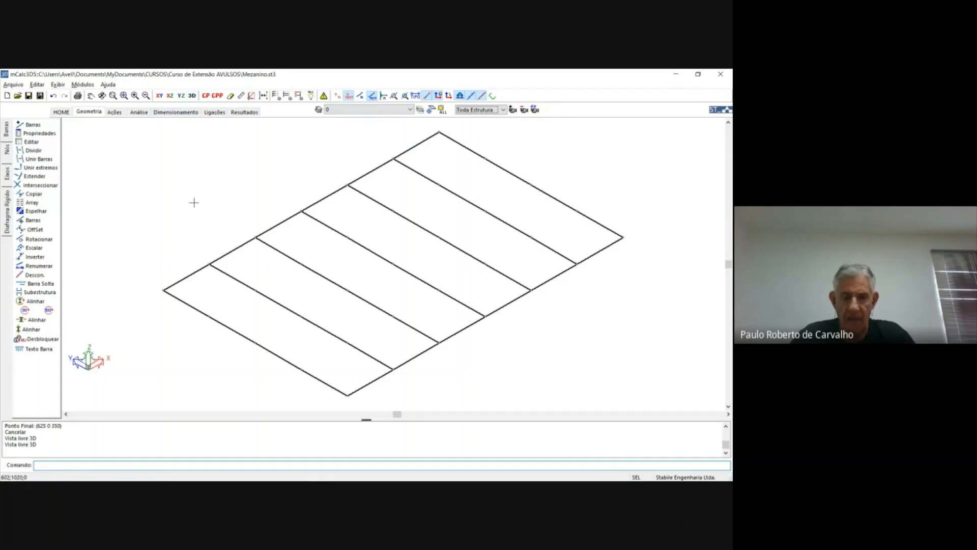
click(311, 96)
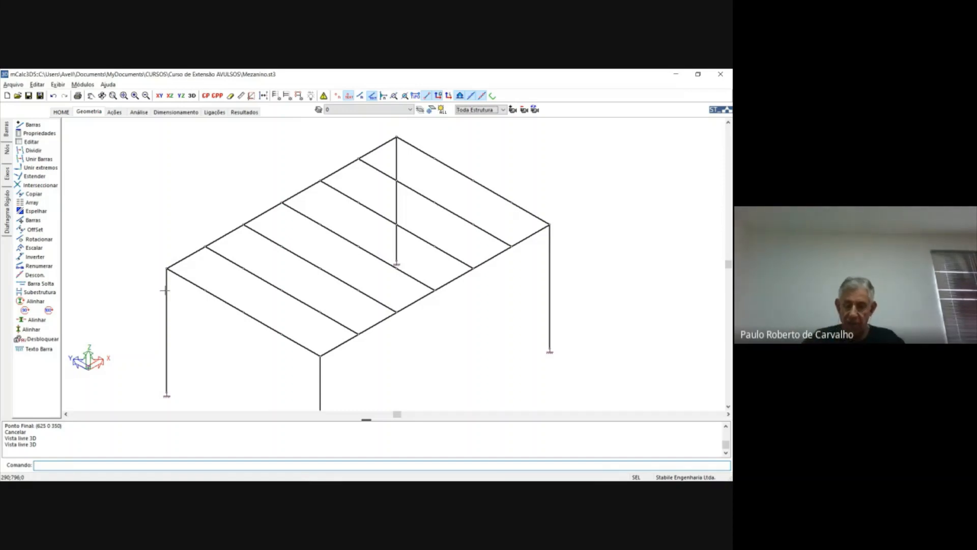
scroll(154, 270, down, 1)
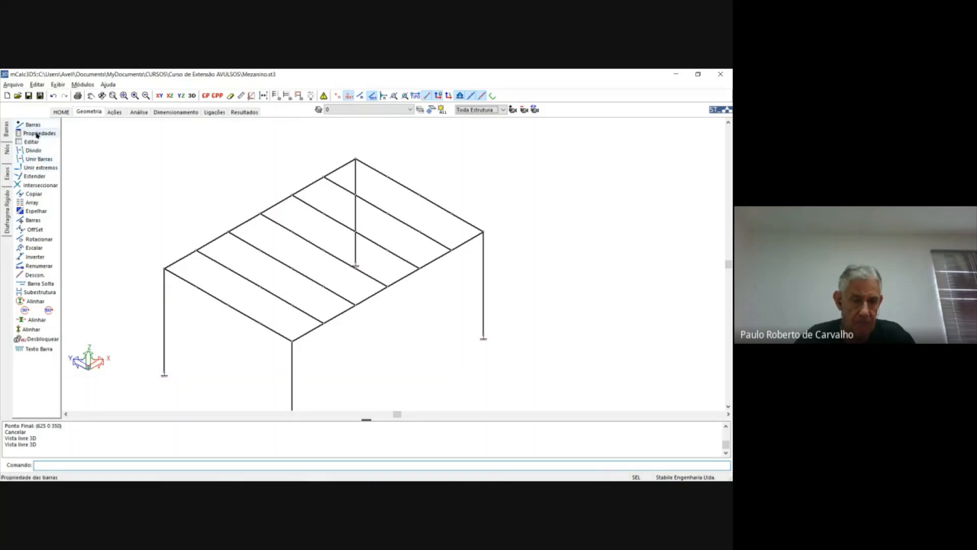
click(169, 96)
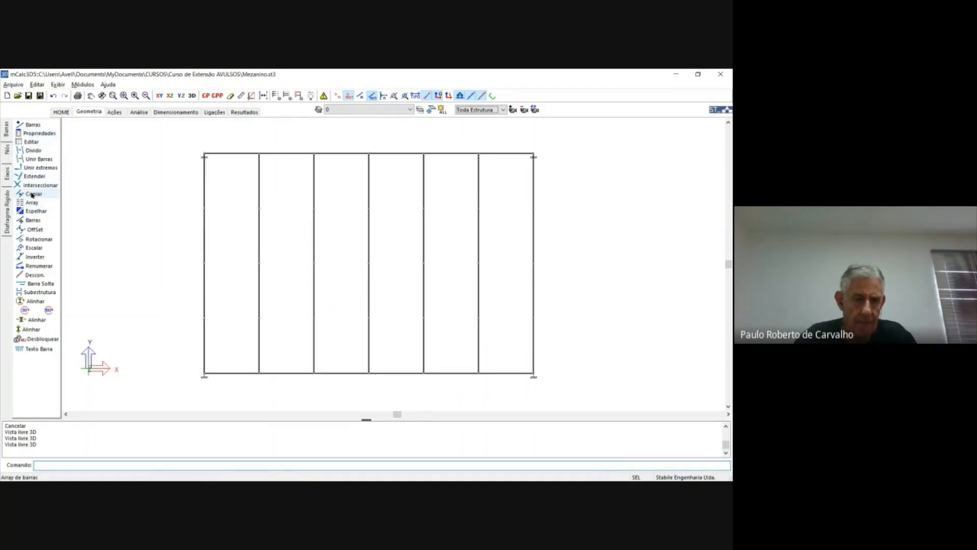
click(7, 149)
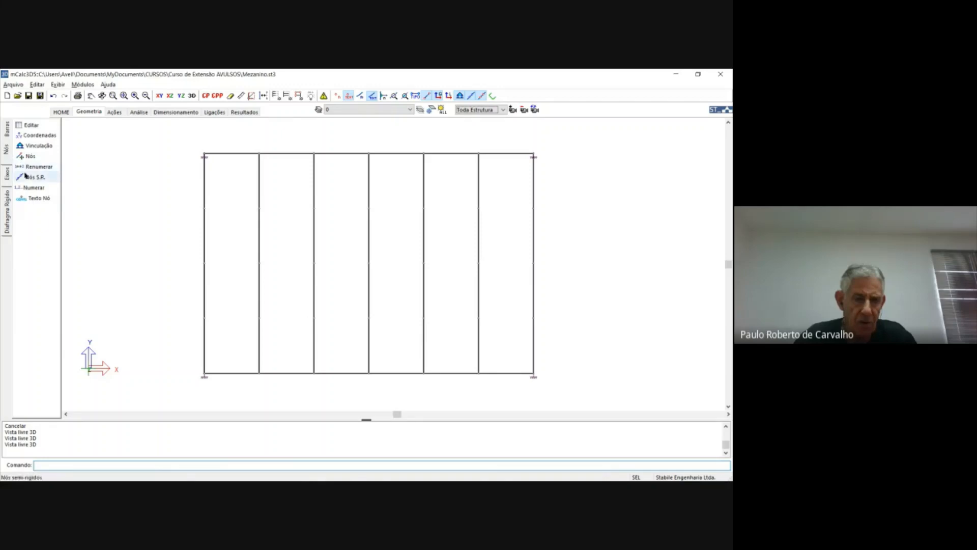
click(7, 130)
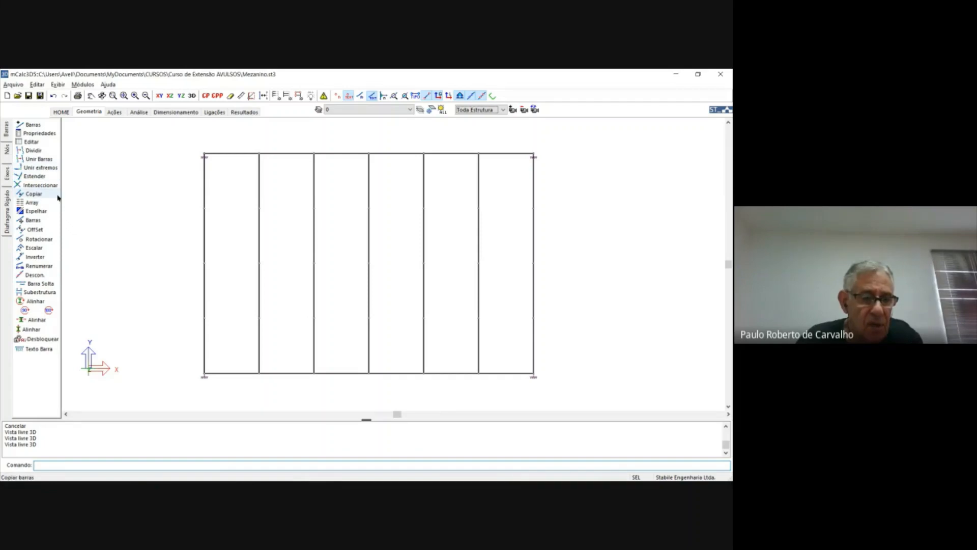
click(37, 277)
click(227, 153)
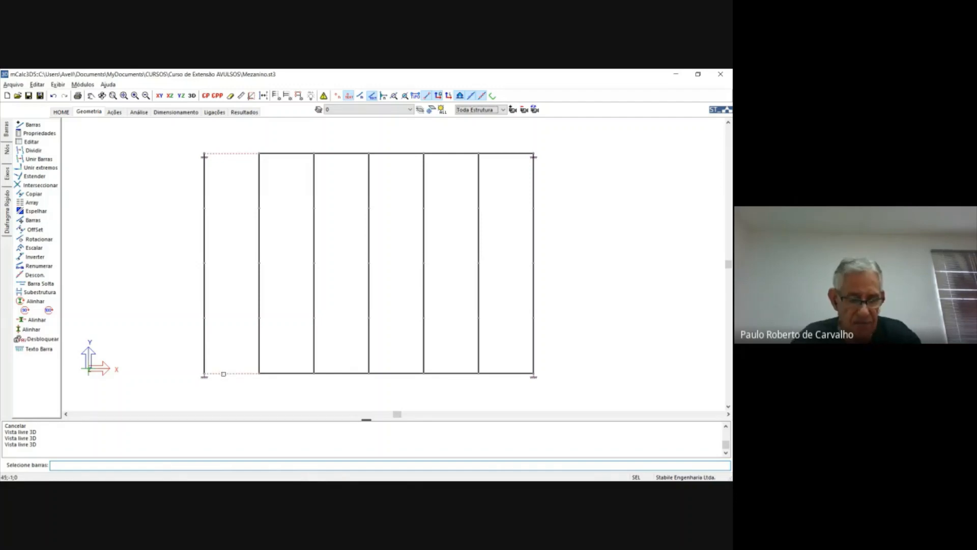
key(Escape)
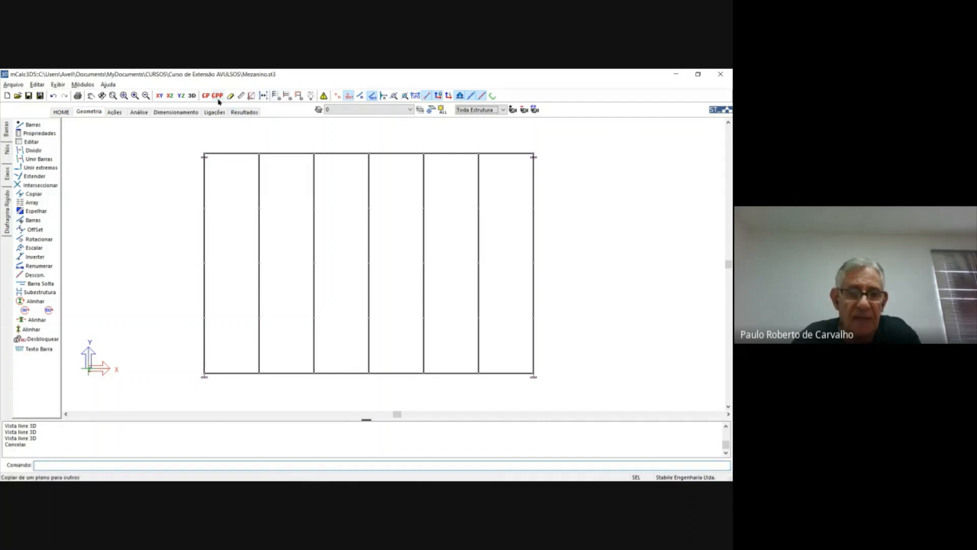
click(359, 97)
click(360, 98)
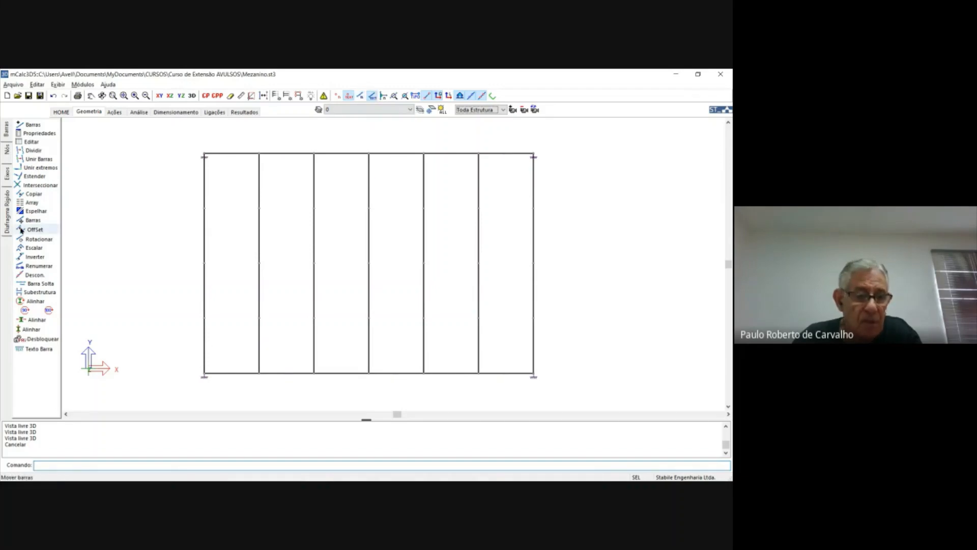
Step: Apply an end discontinuity to the first segments of both 750 cm beams at their X 0 column ends
click(36, 276)
click(223, 152)
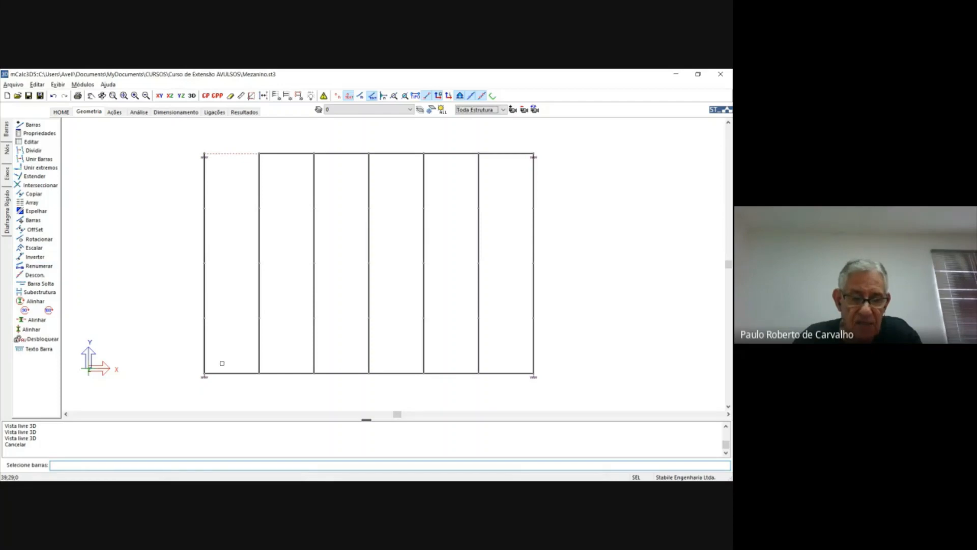
click(225, 374)
key(Return)
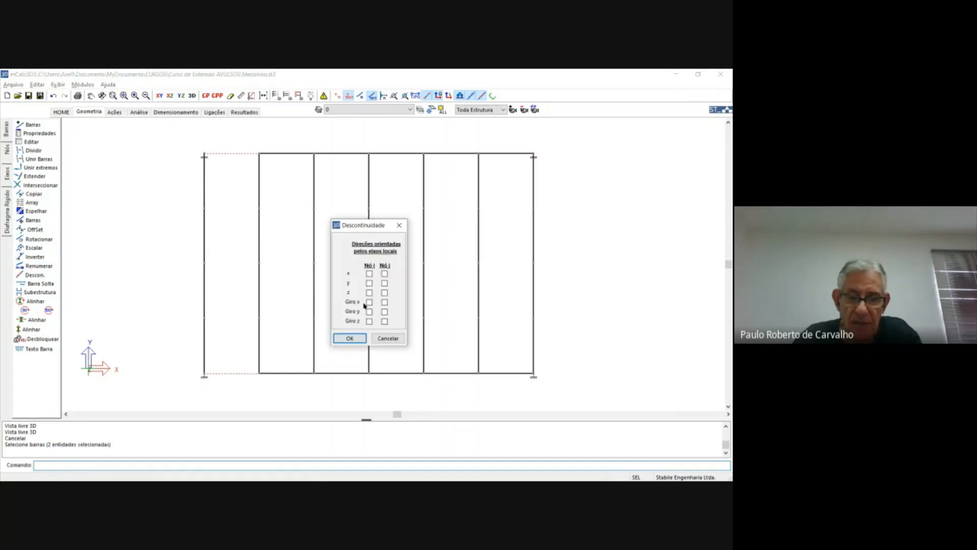
click(349, 338)
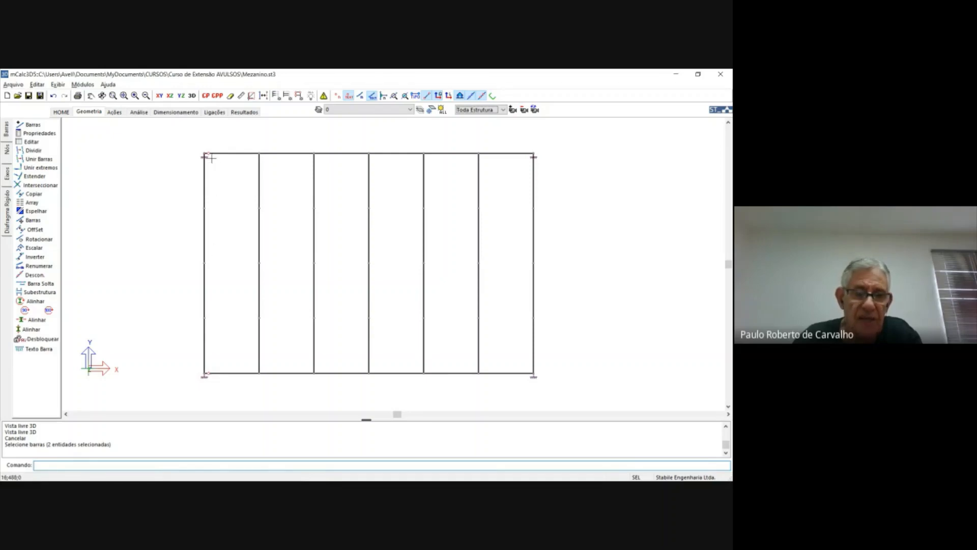
Step: Apply an end discontinuity to the last segments of both 750 cm beams at their X 750 column ends
key(Return)
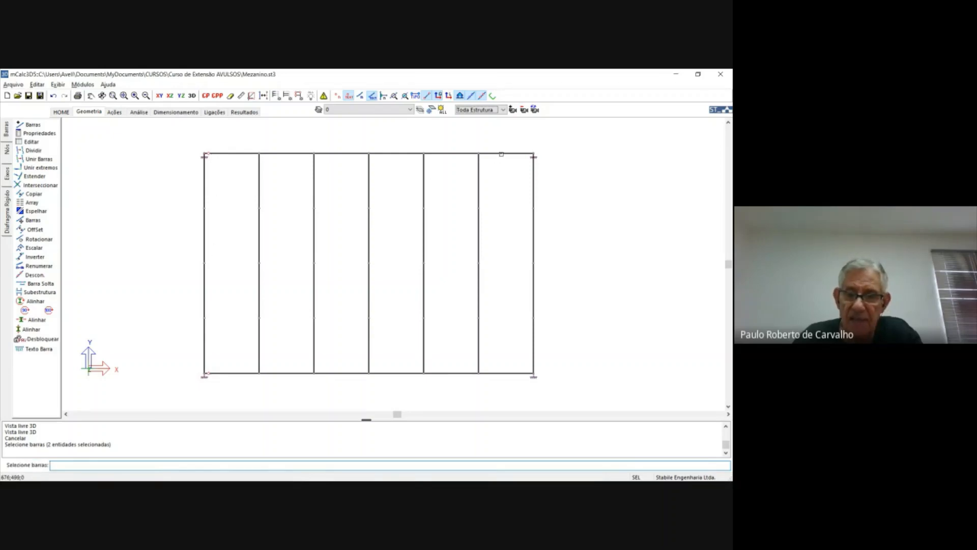
click(501, 154)
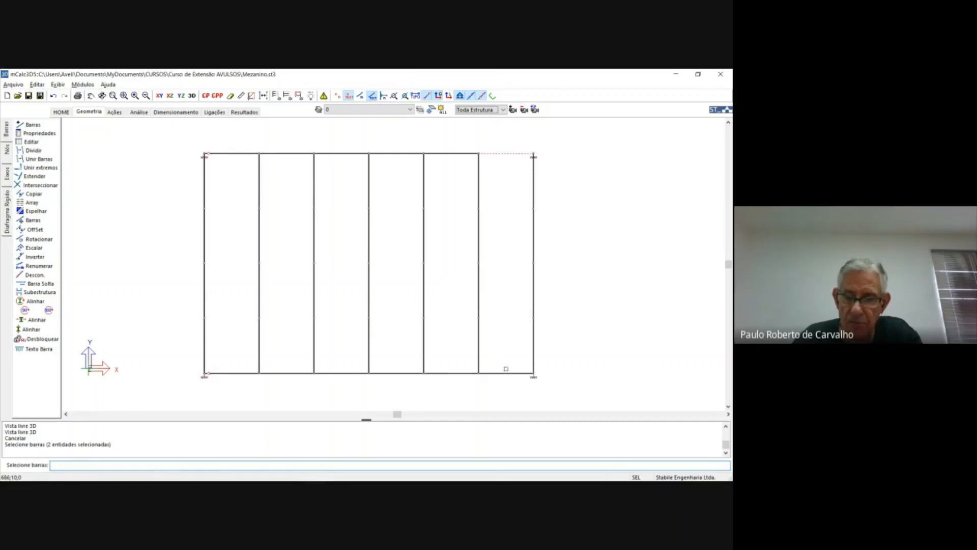
click(506, 369)
key(Return)
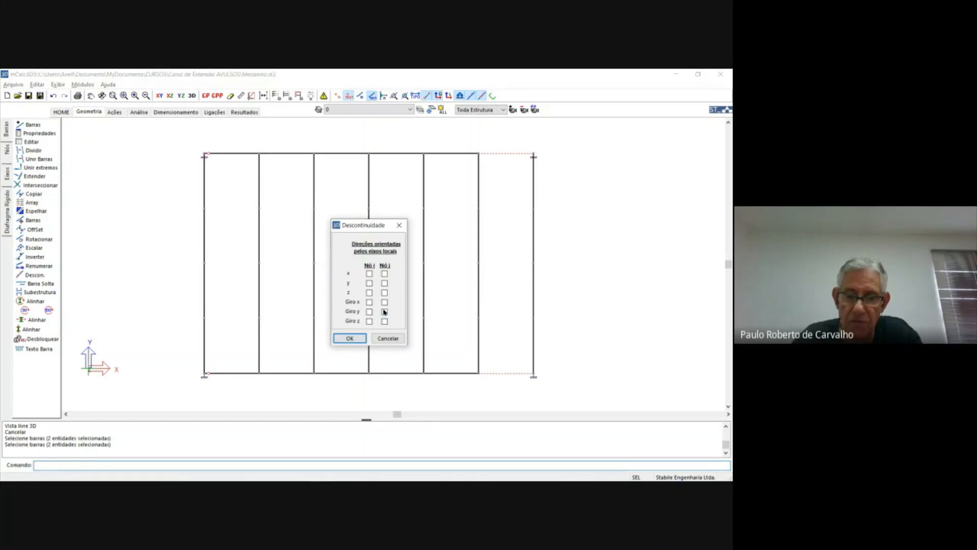
click(349, 338)
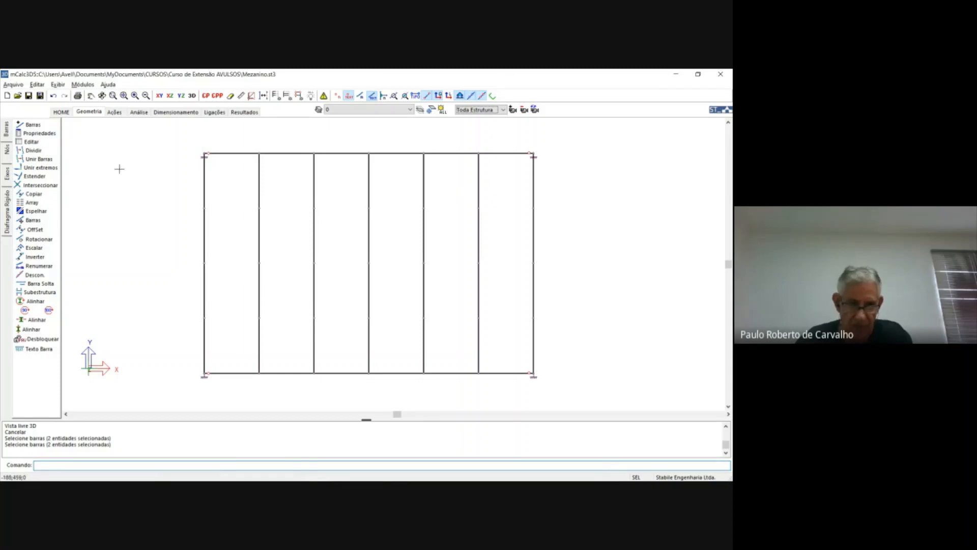
Step: Show the bar numbers and release Giro y at Nó i on the Y 0 segments of the two outer transverse beams
click(361, 96)
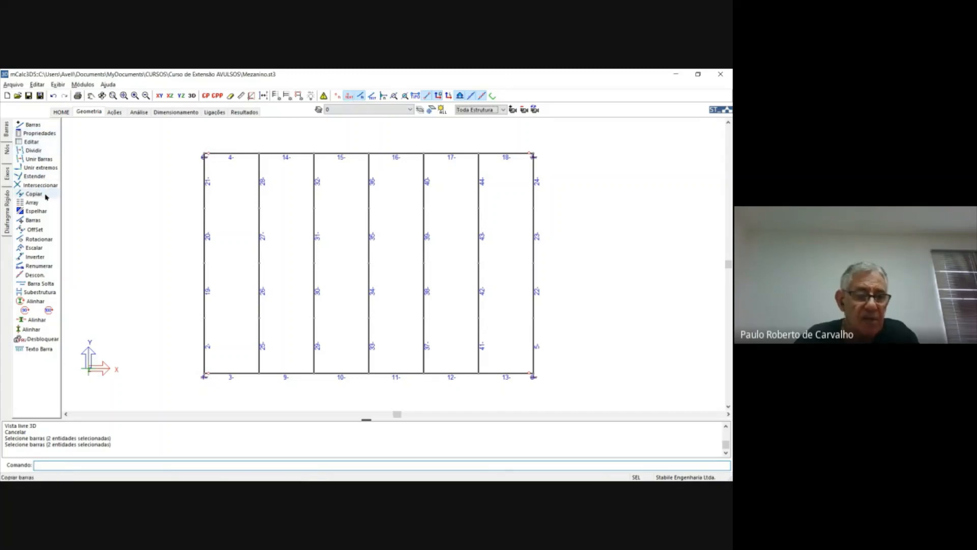
click(40, 266)
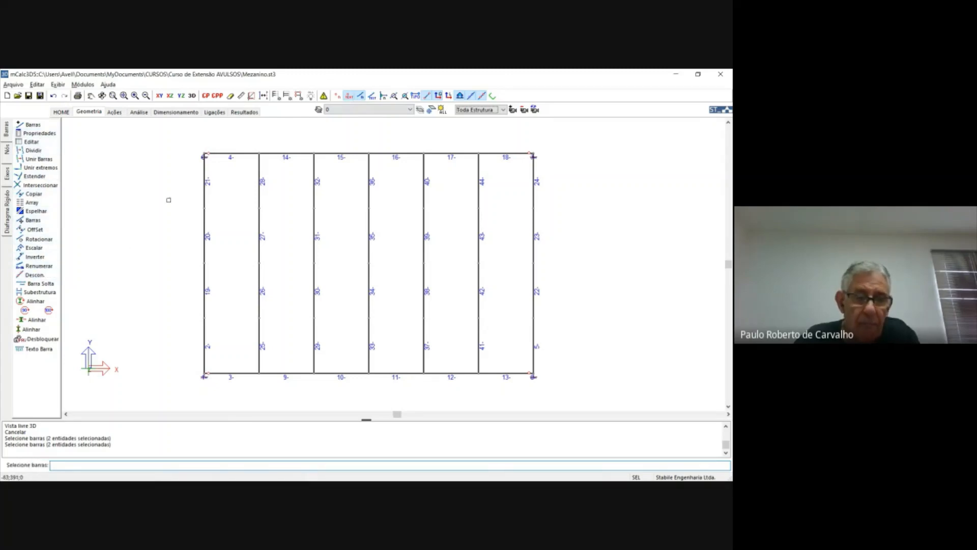
click(205, 355)
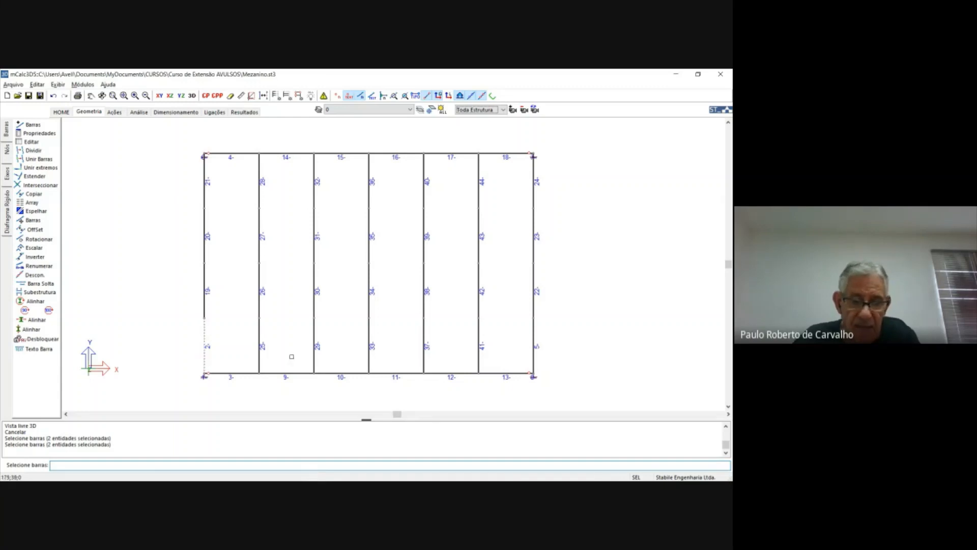
click(534, 354)
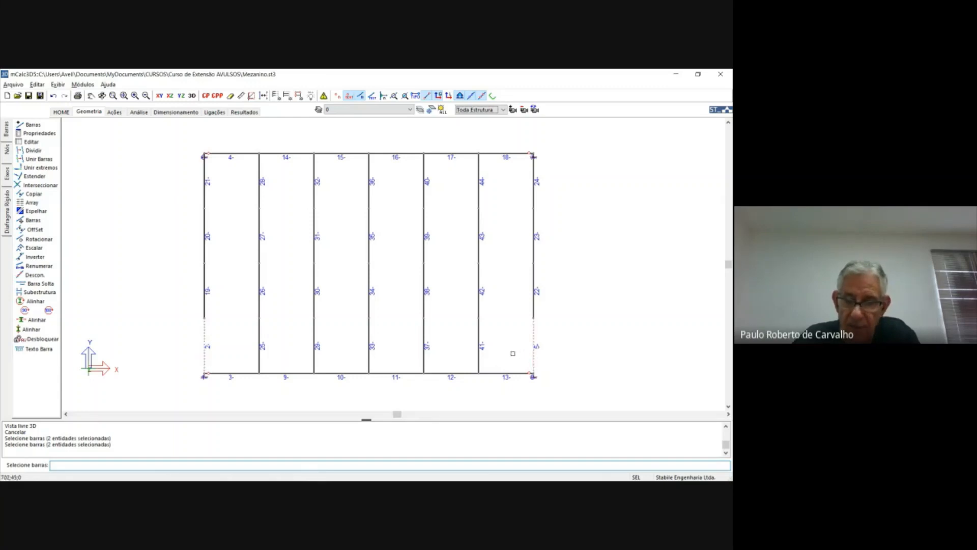
click(510, 354)
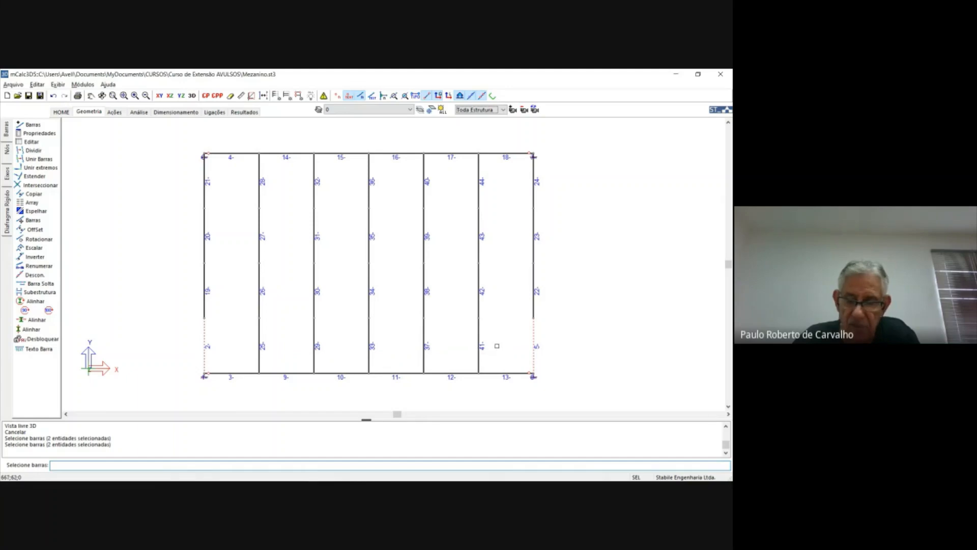
key(Return)
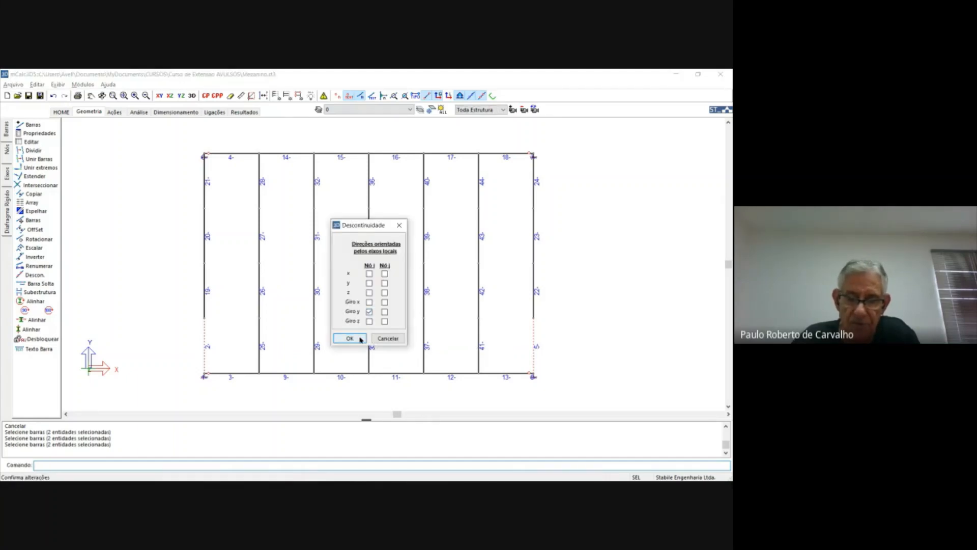
click(356, 337)
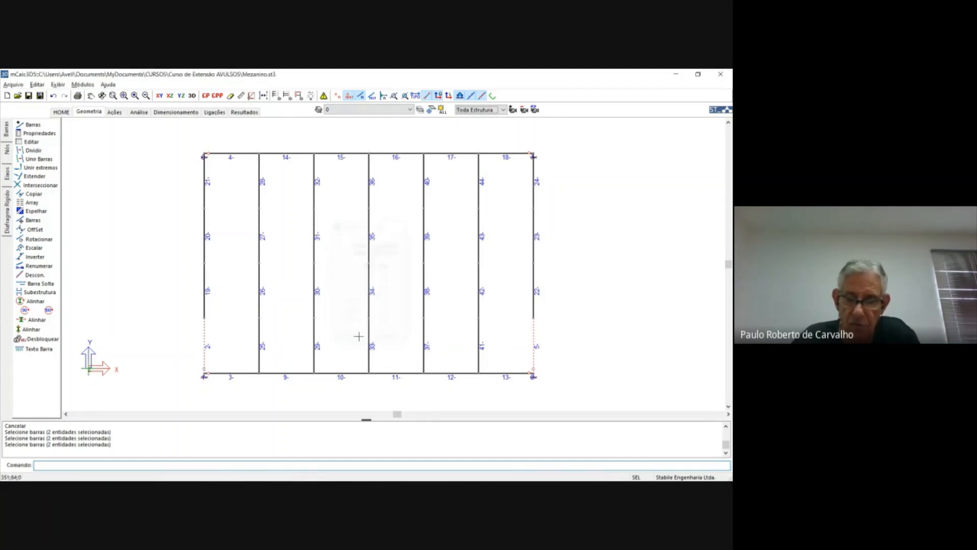
Step: Release Giro y at Nó j on the last segments of all seven transverse beams at their Y 500 ends
click(551, 172)
click(164, 189)
key(Return)
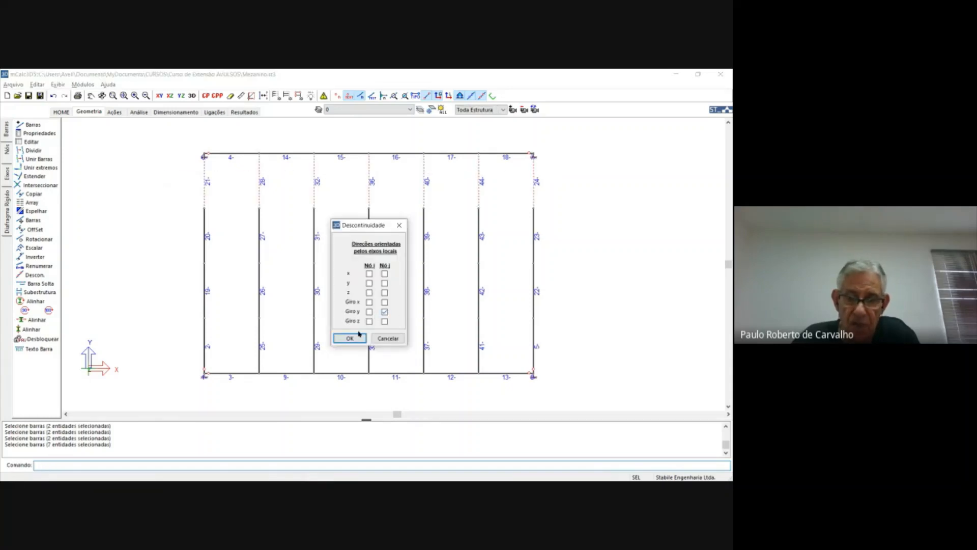
click(356, 337)
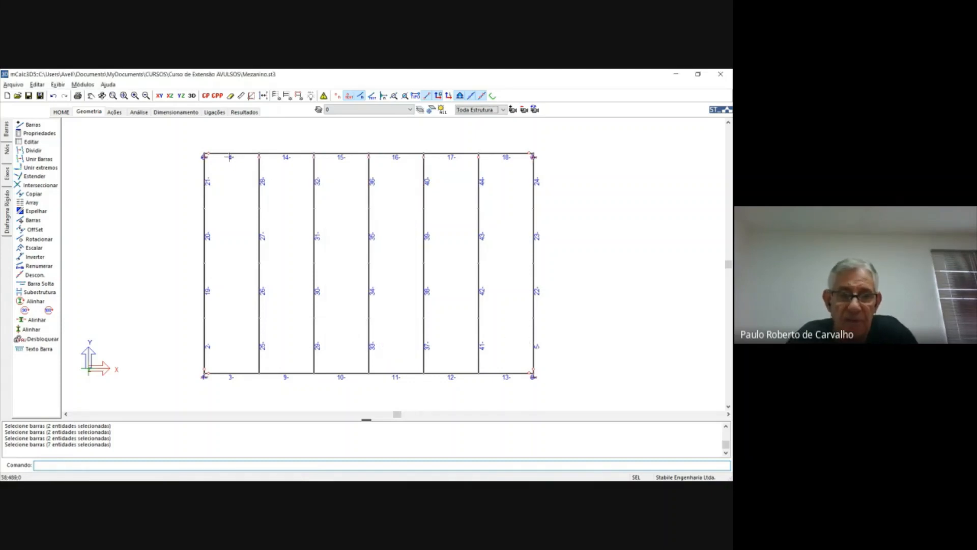
scroll(198, 150, up, 3)
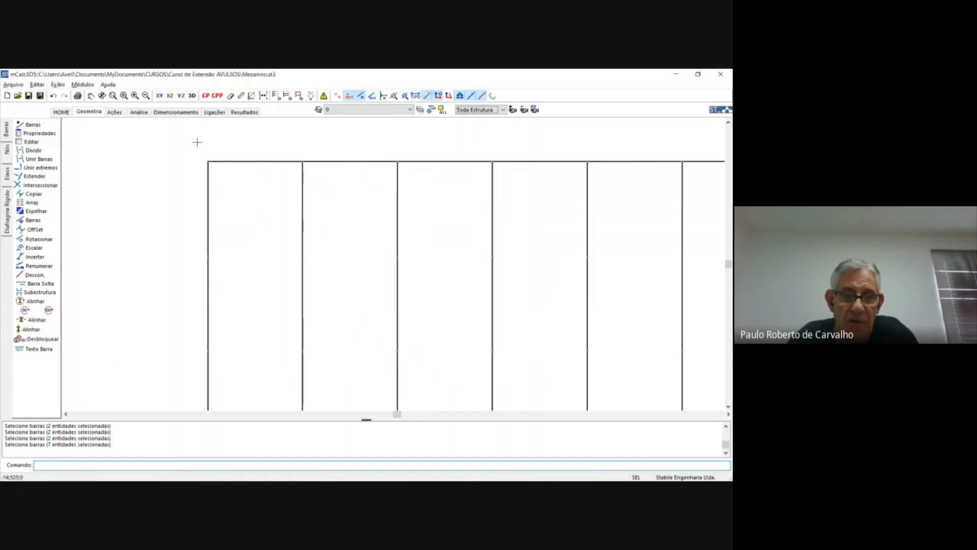
Step: Apply an end discontinuity to the Y 0 segments of the five intermediate beams in the 3D view and hide the bar numbers
click(192, 96)
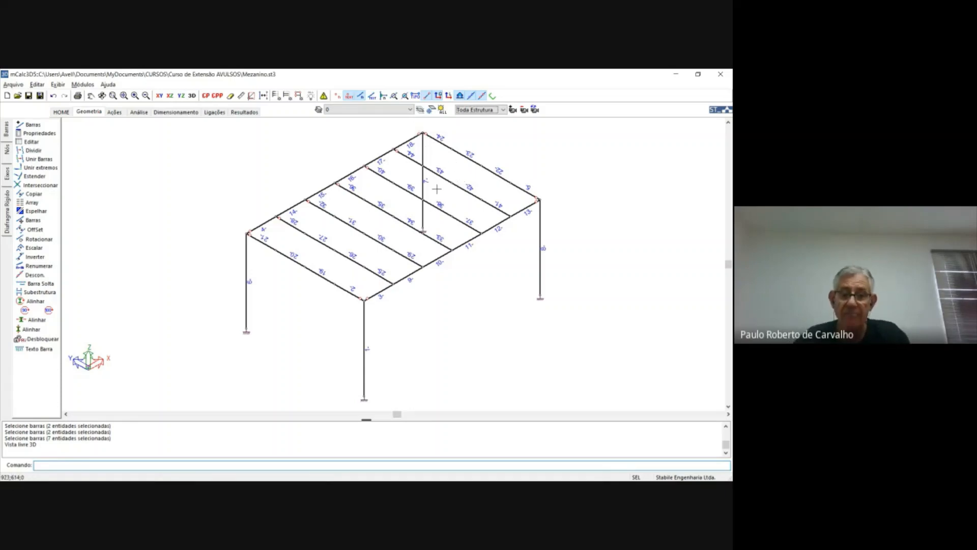
click(31, 125)
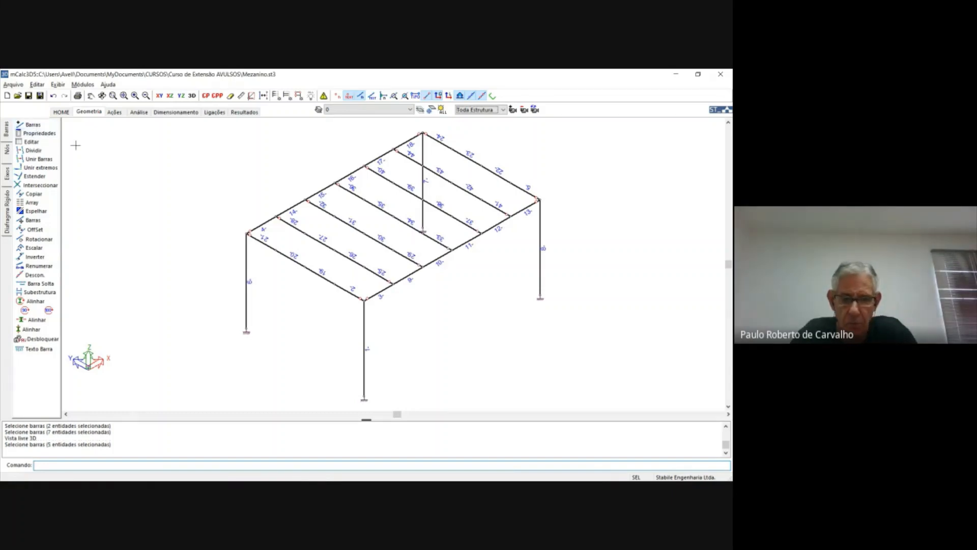
click(360, 96)
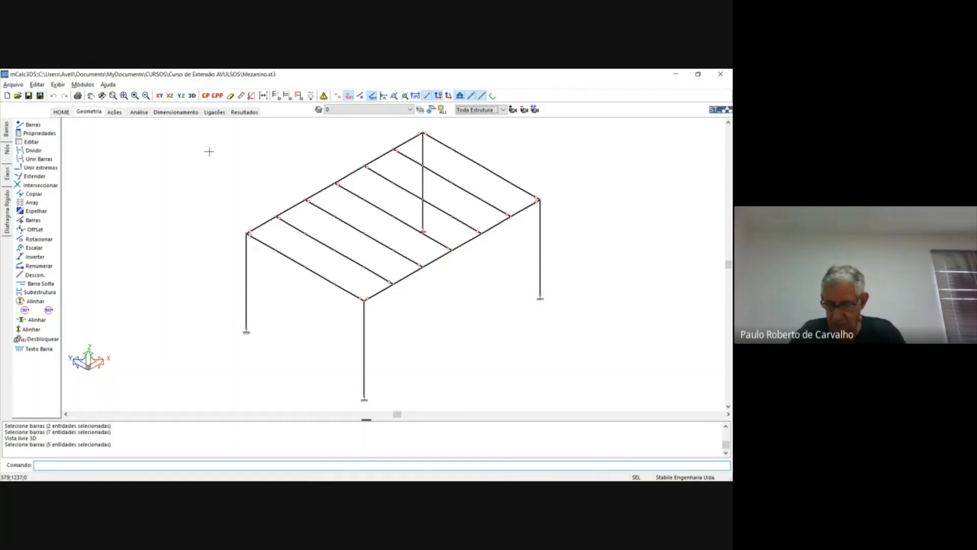
Step: Go to the structure's actions and review the list of action states
click(141, 113)
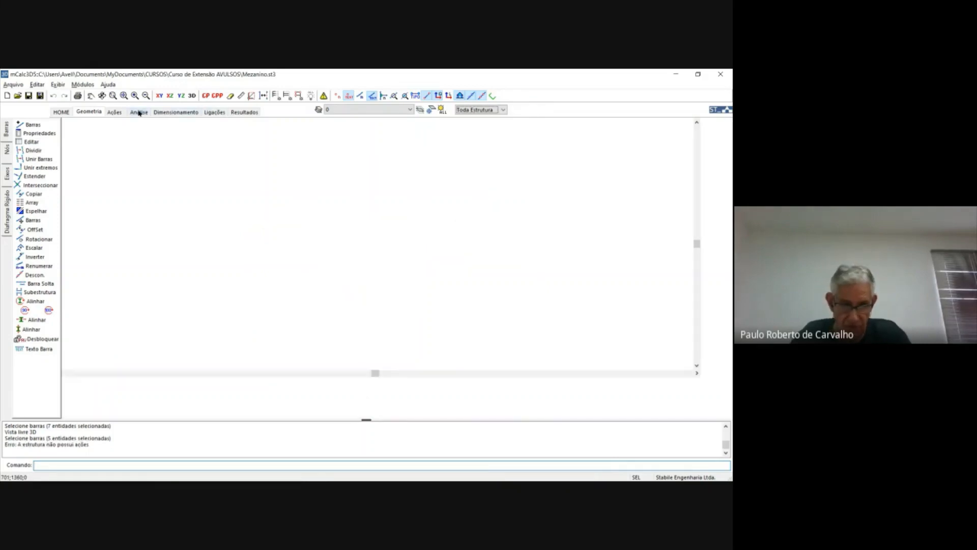
click(115, 112)
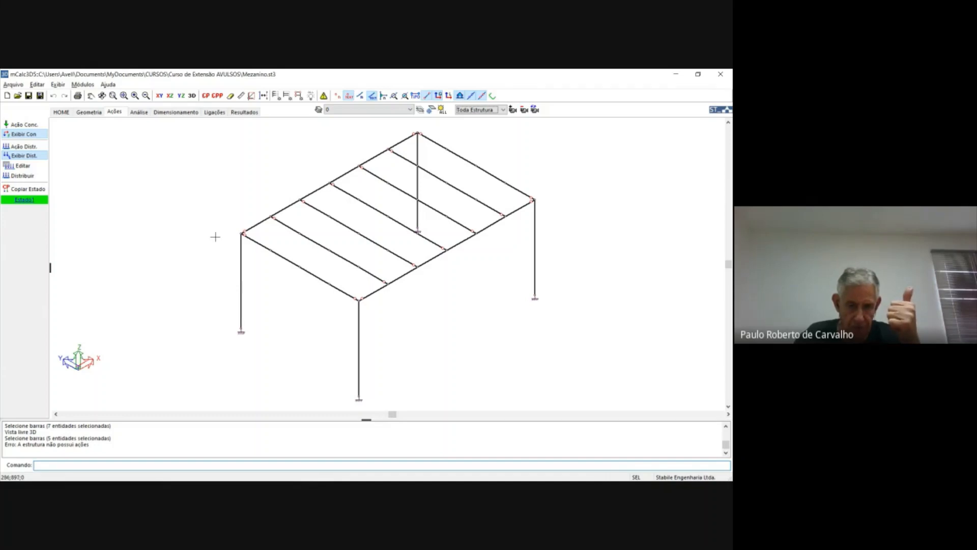
click(27, 200)
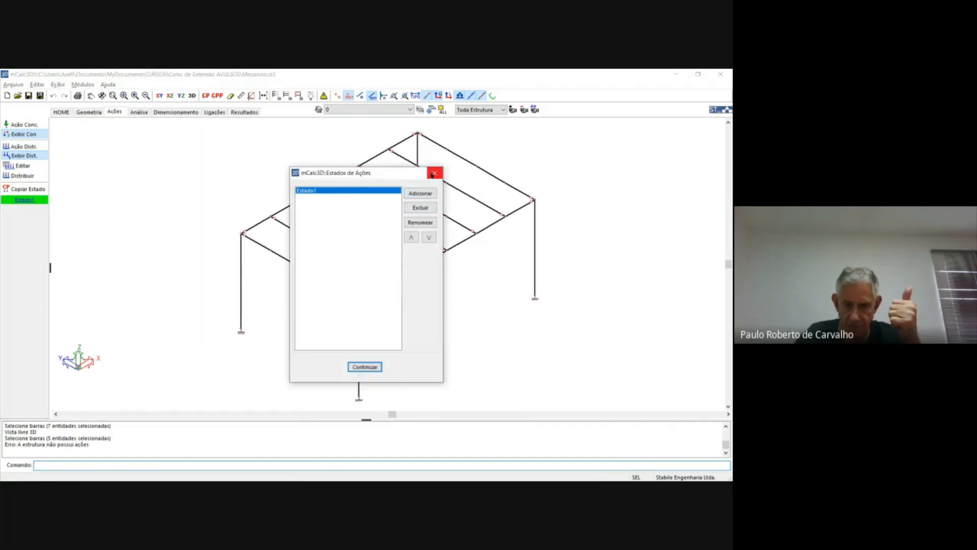
click(433, 174)
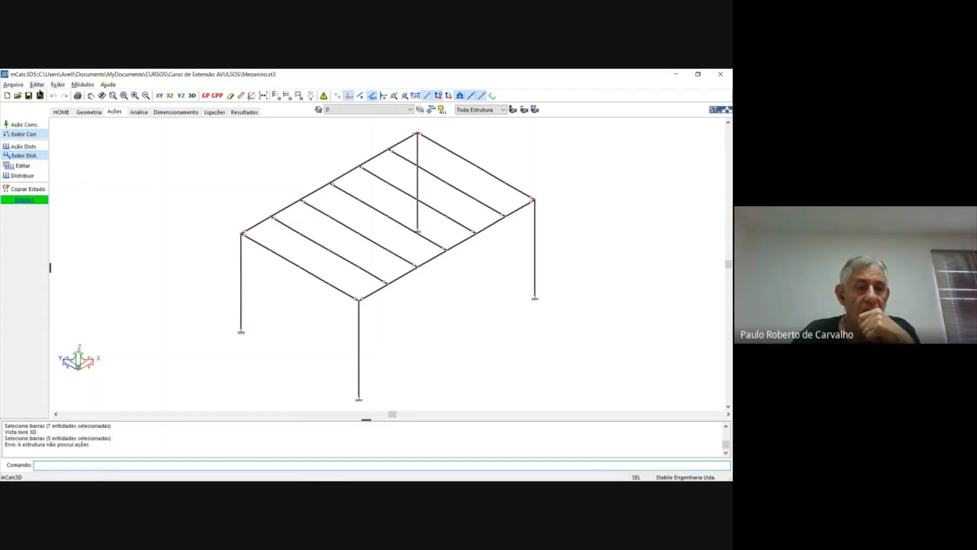
Step: Enable the automatic self-weight update in the design preferences and activate the Peso-Próprio action state
click(58, 85)
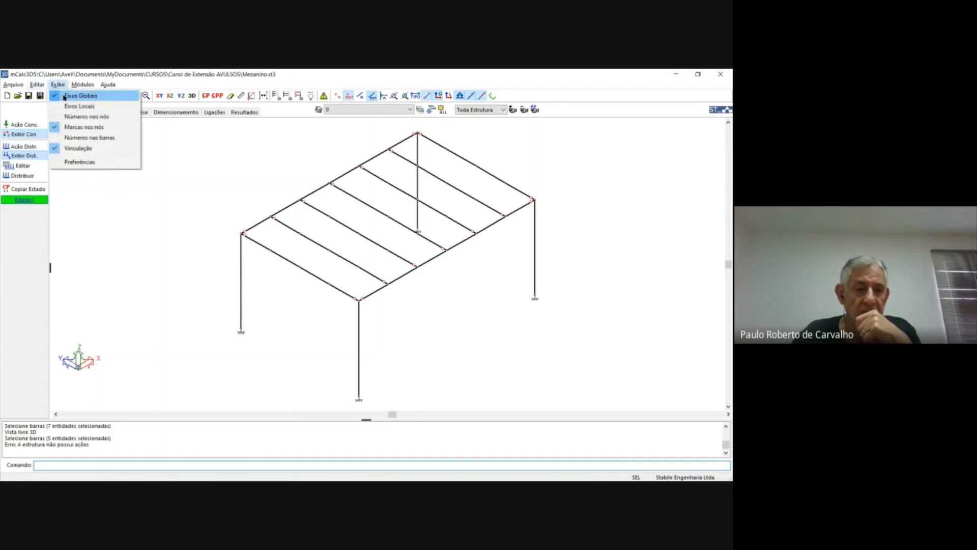
click(73, 162)
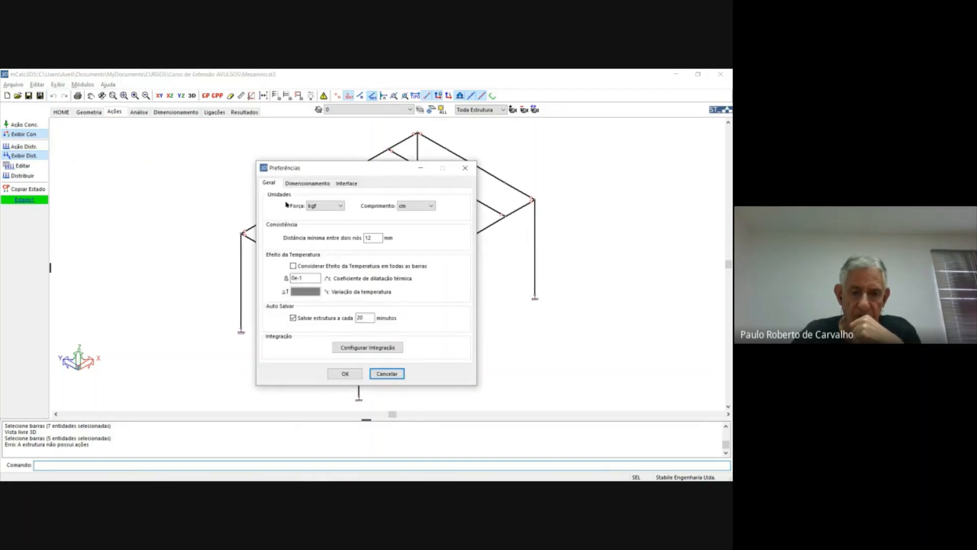
click(293, 184)
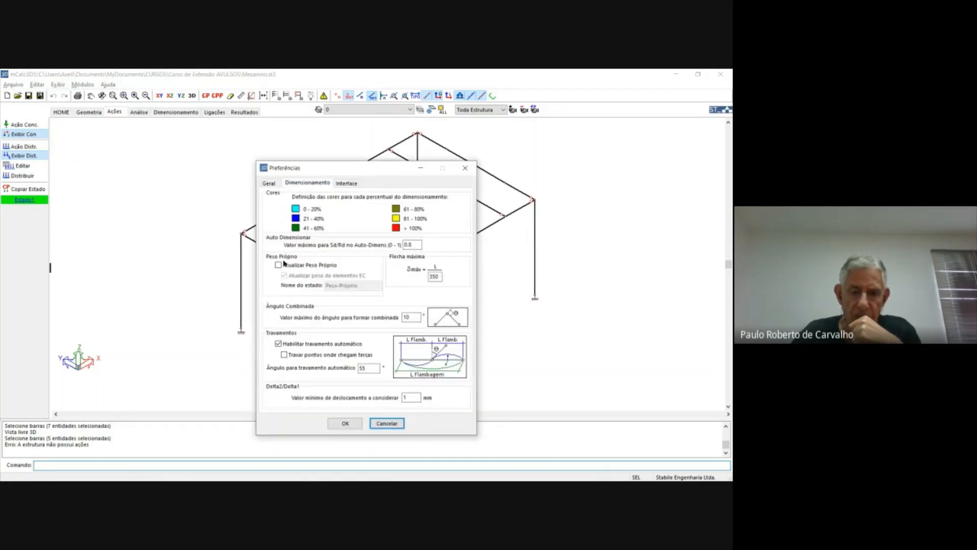
click(278, 265)
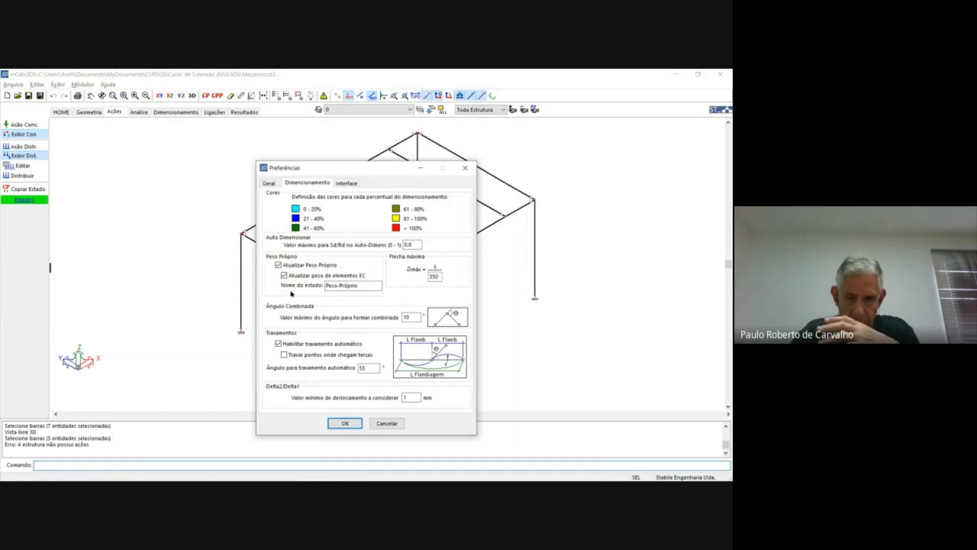
drag(391, 172, 476, 321)
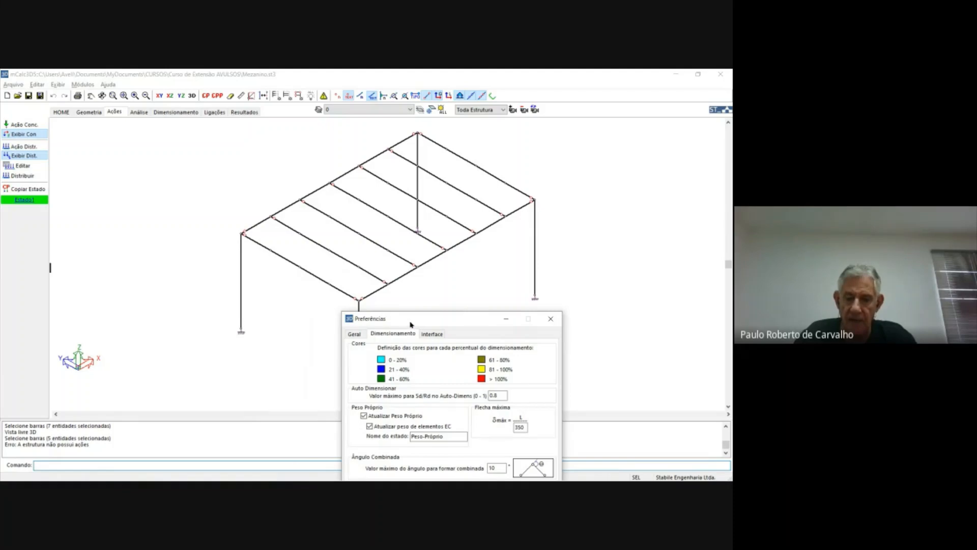
drag(410, 324, 399, 170)
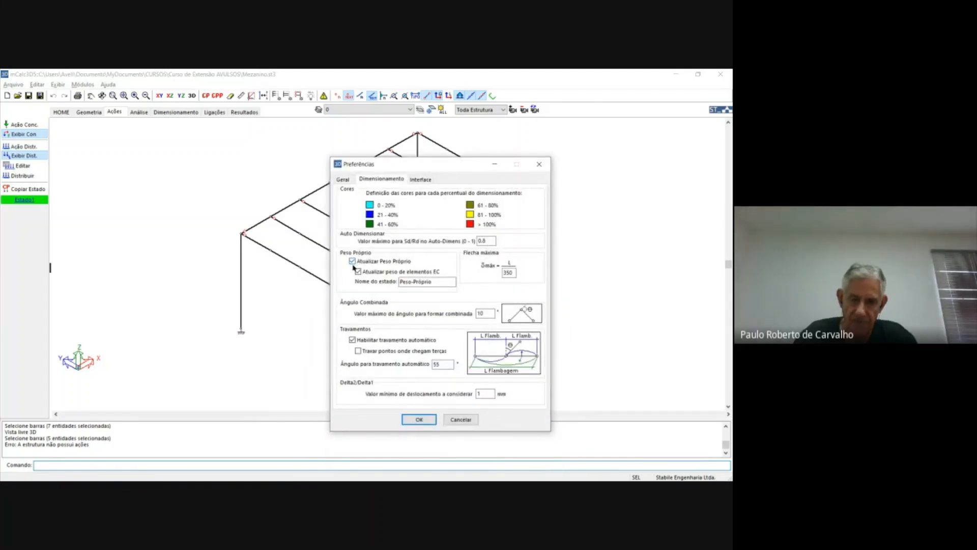
click(417, 420)
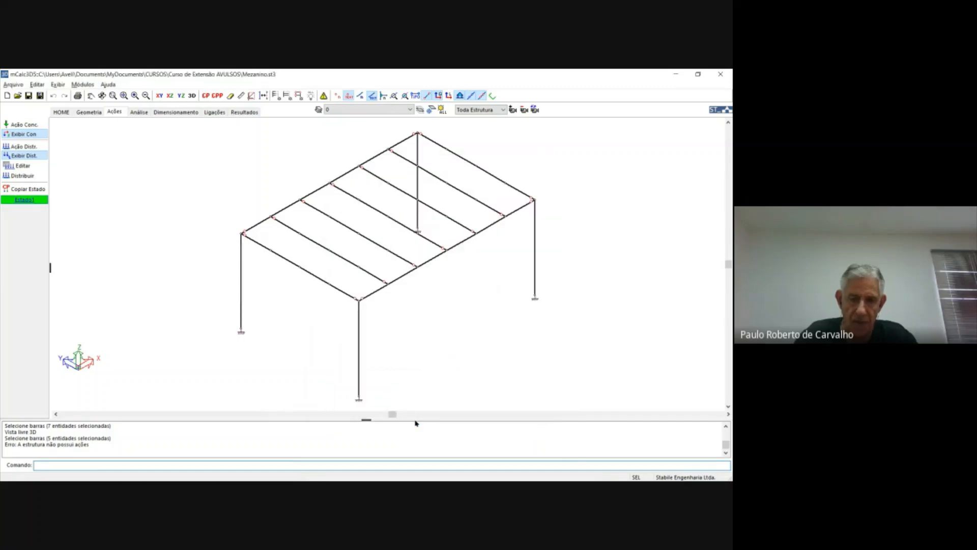
click(34, 209)
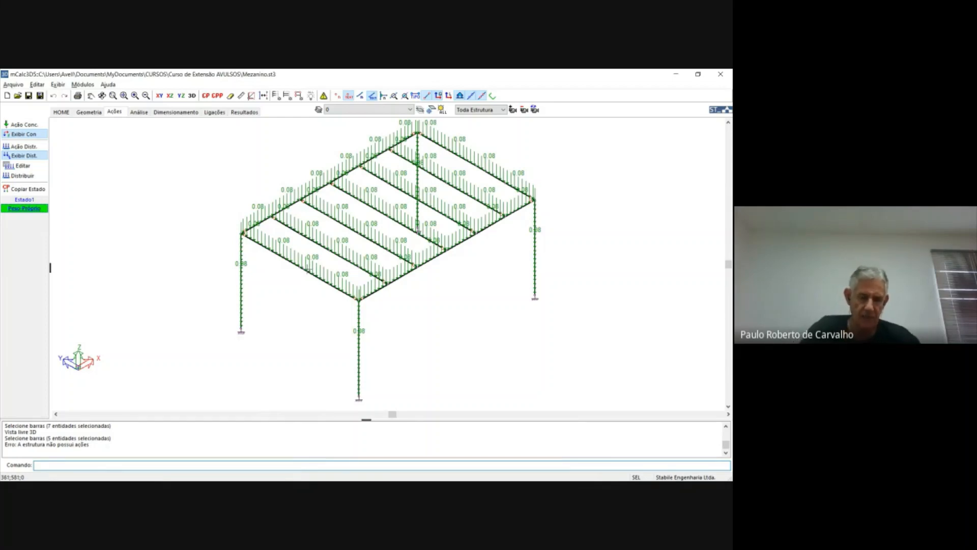
Step: Add an action state named Painel to the list of action states
double_click(29, 208)
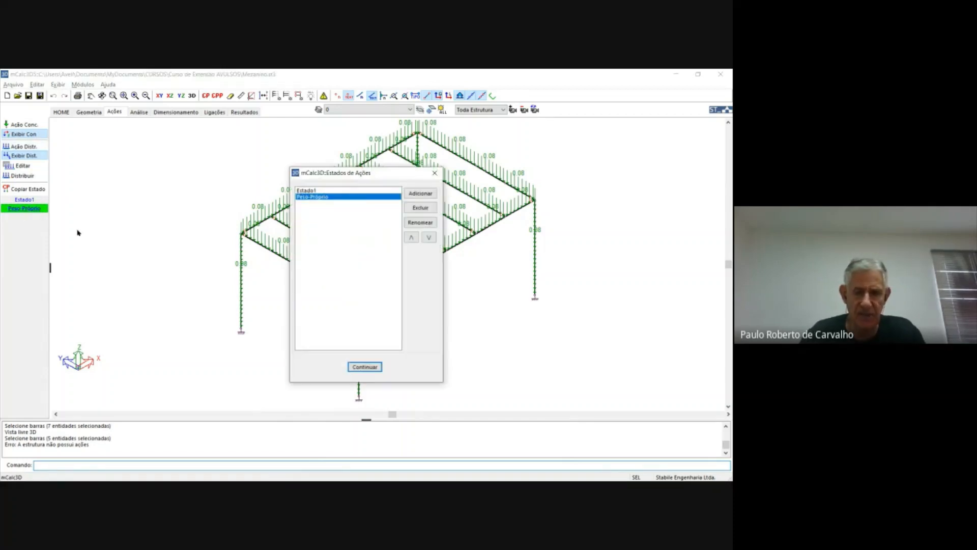
click(418, 194)
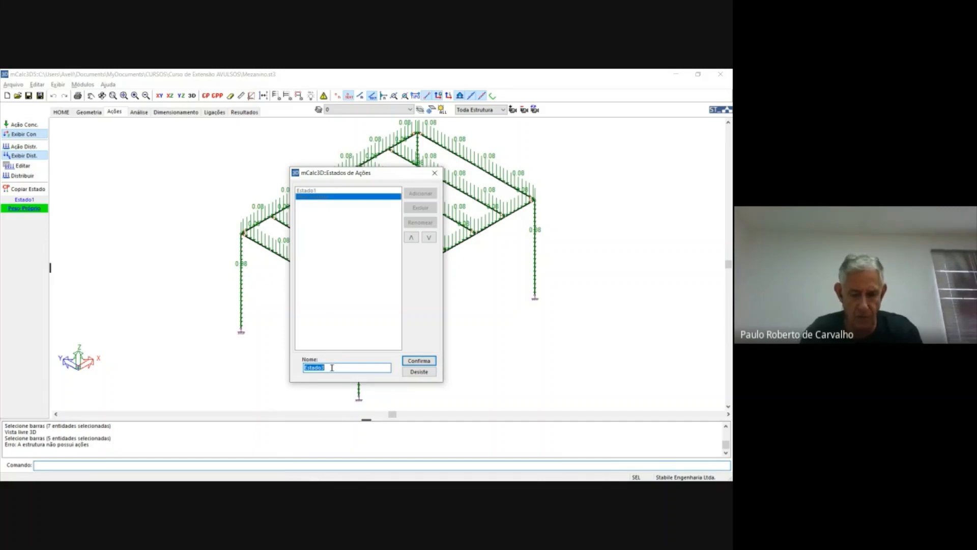
text(pa)
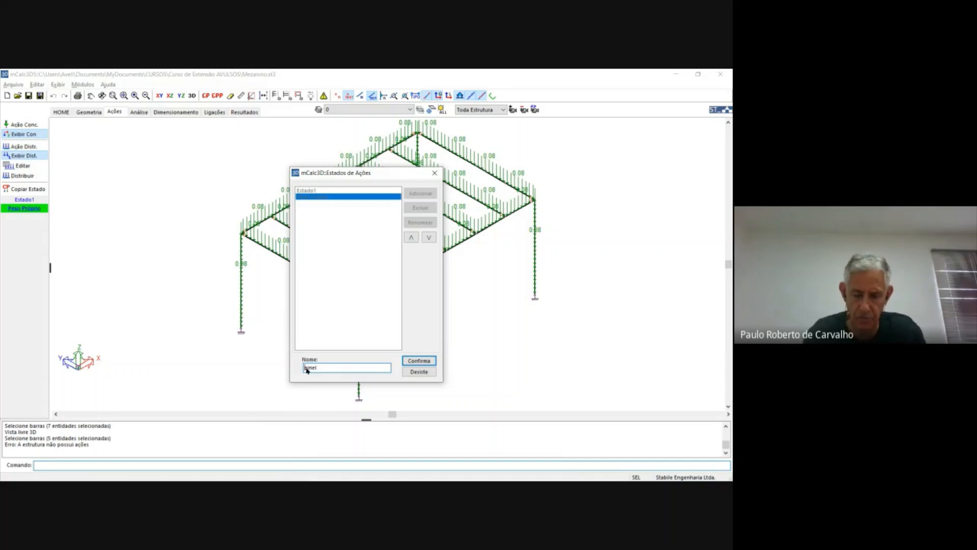
click(307, 367)
key(BackSpace)
text(P)
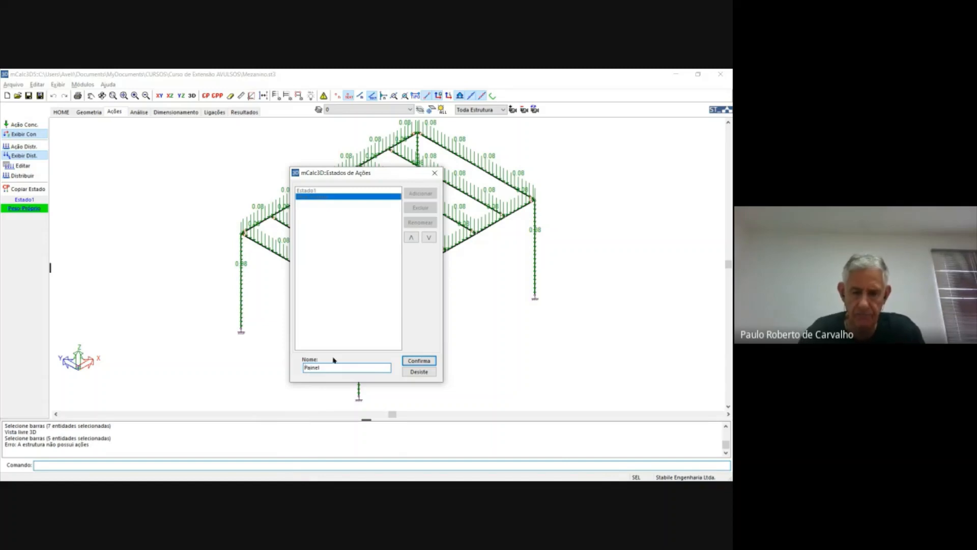
click(419, 361)
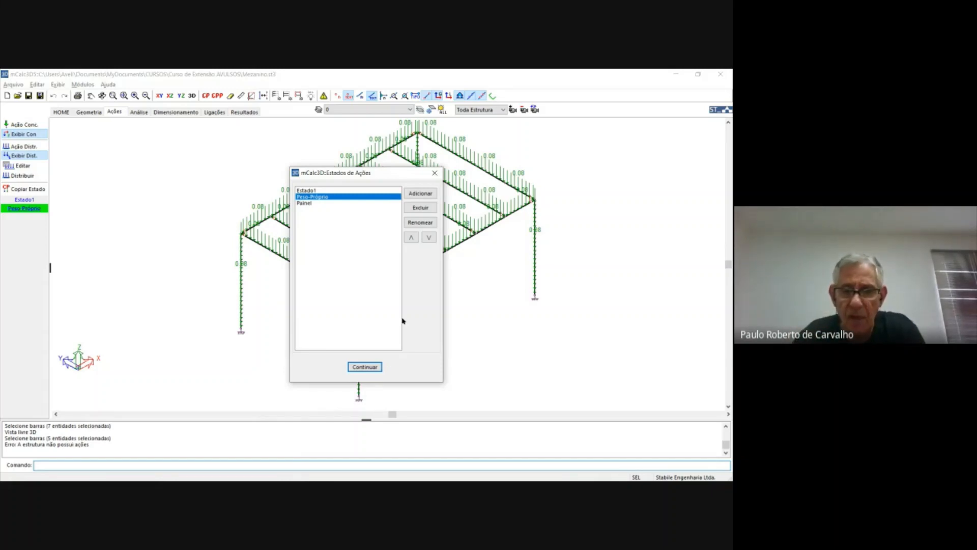
Step: Add another action state named Sobrecarga
click(421, 195)
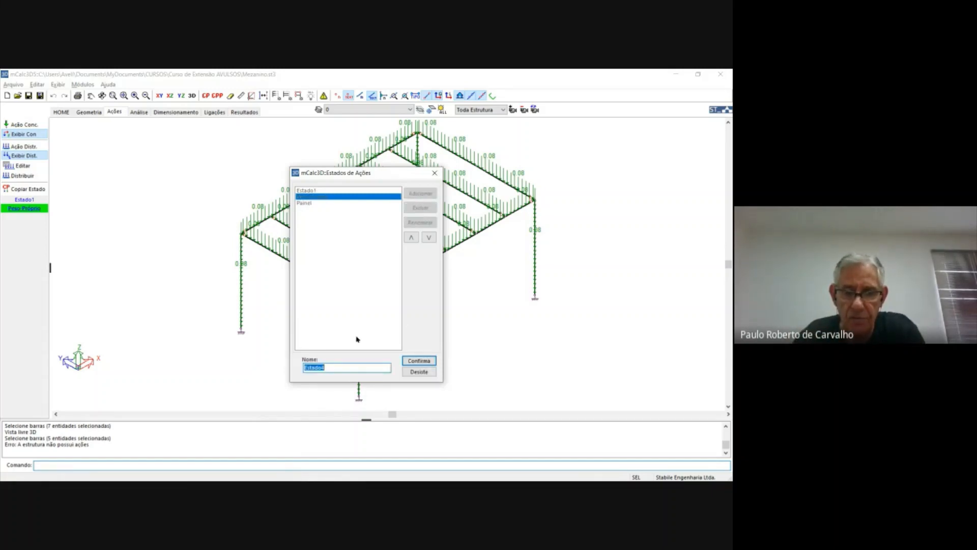
text(S)
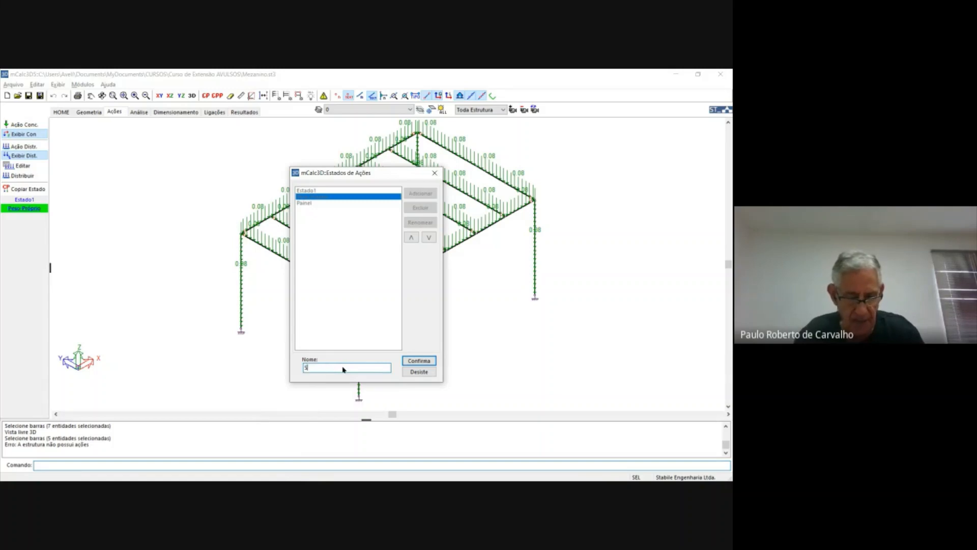
text(obrecar)
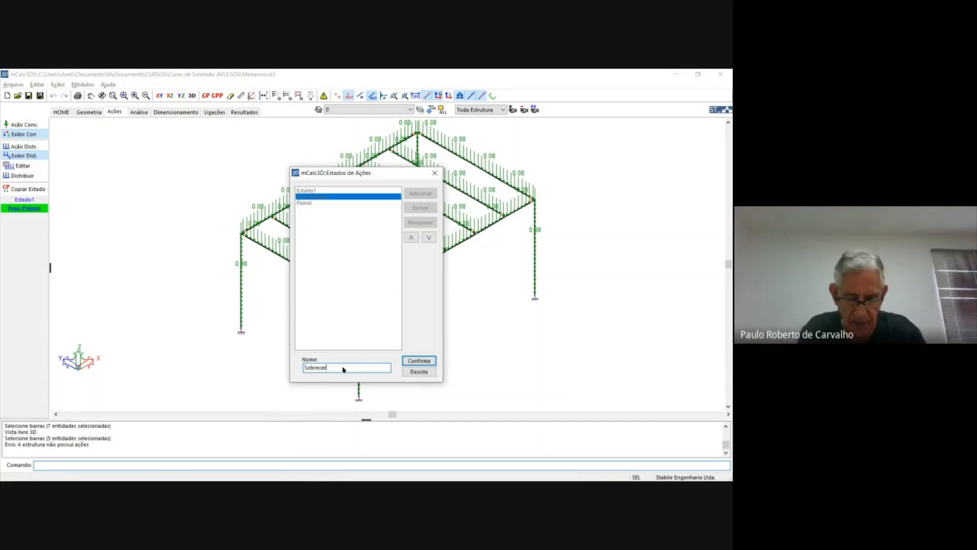
text(ga)
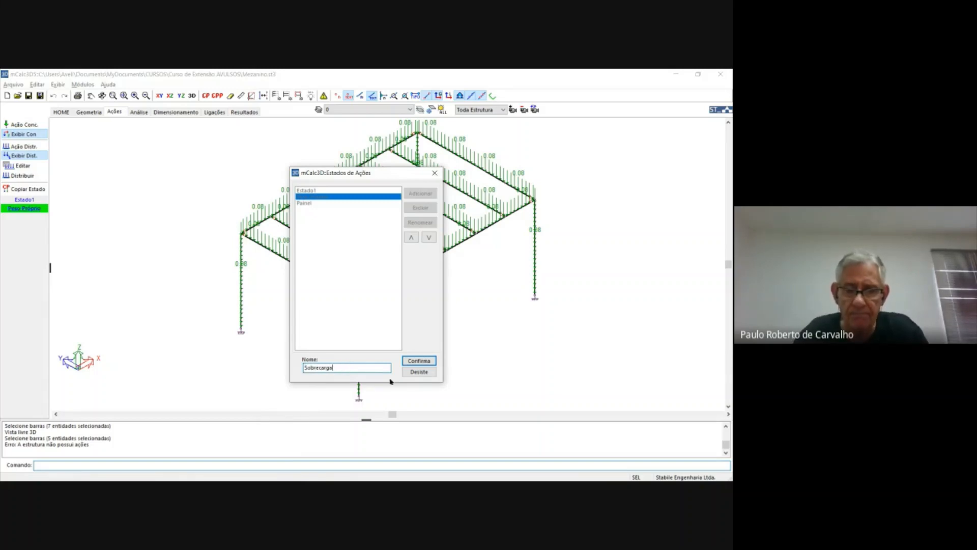
click(414, 361)
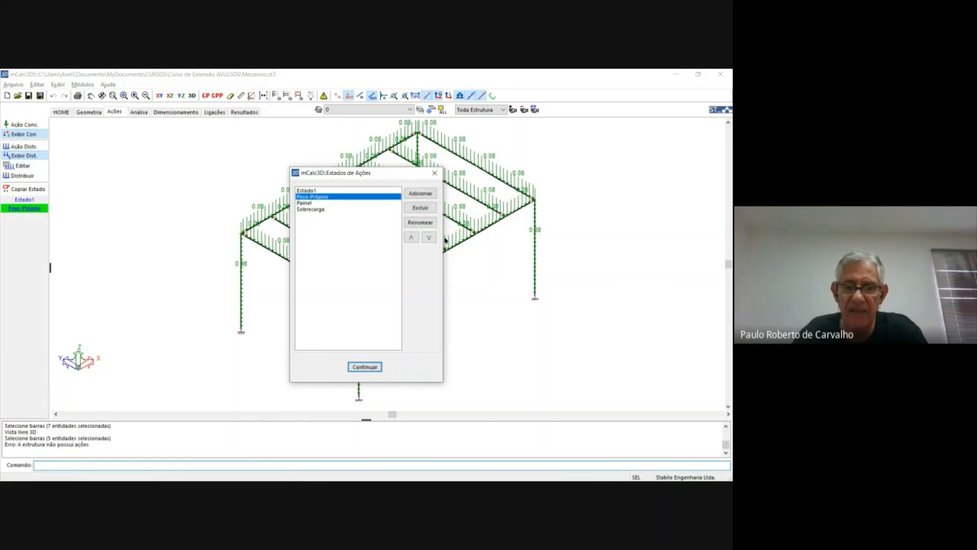
Step: Add an action state named Vento and close the list of action states
click(426, 194)
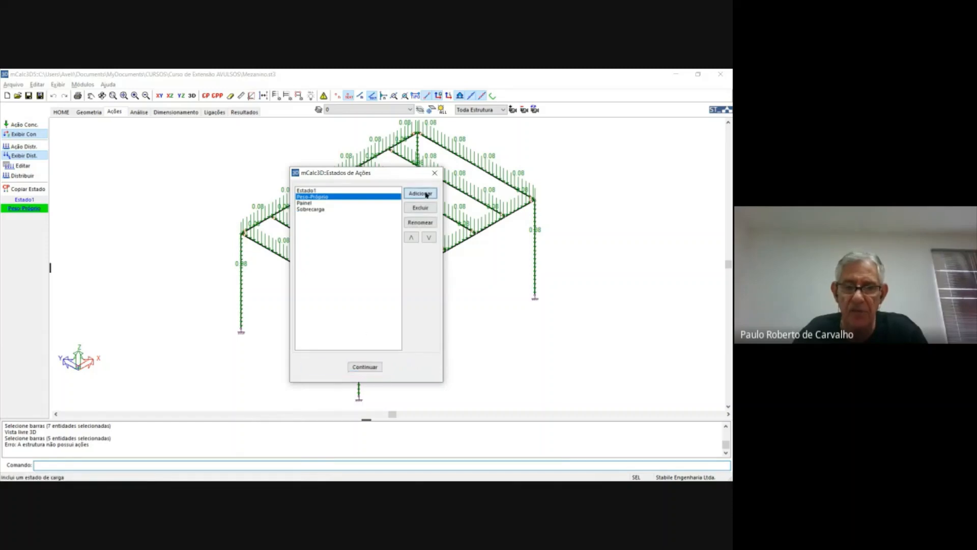
text(Vento)
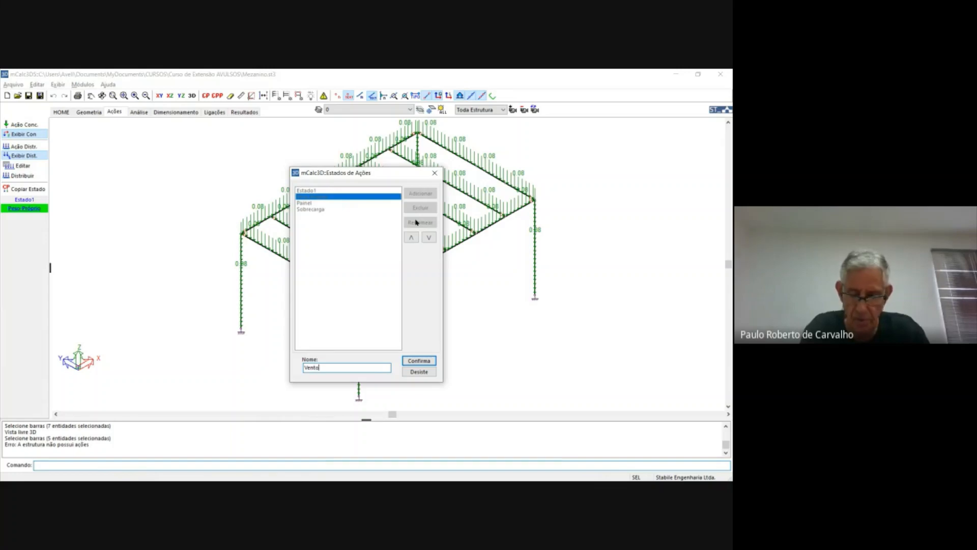
key(Return)
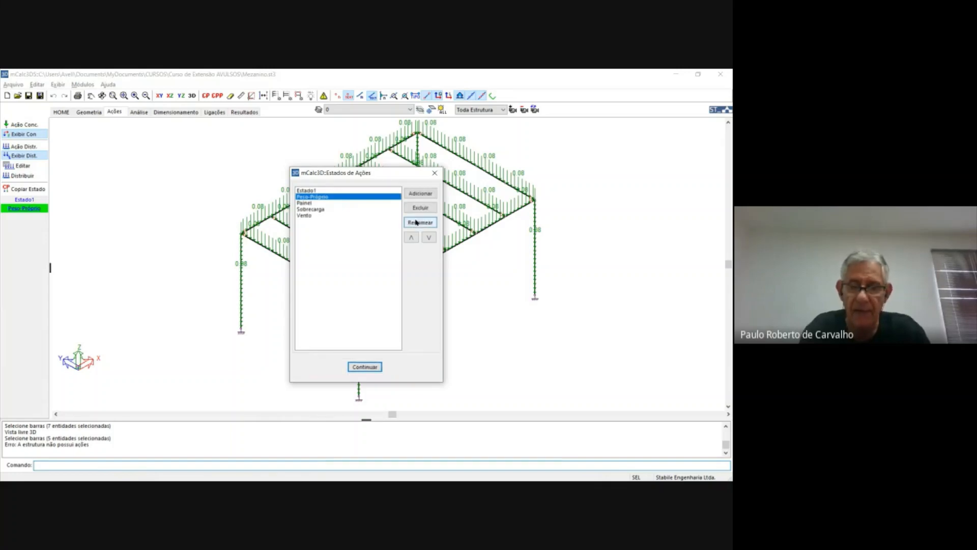
click(360, 366)
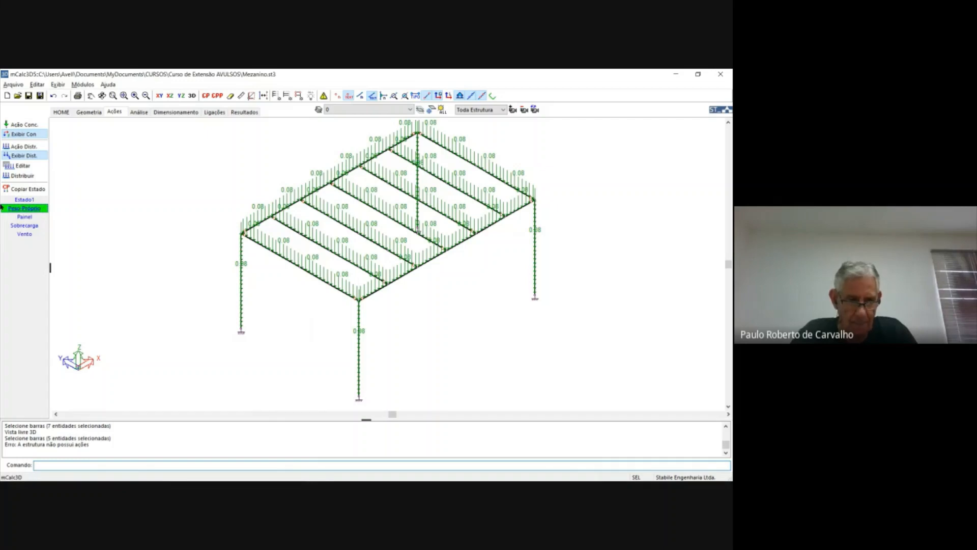
Step: In the Painel action state, distribute a gravity load of 40 kgf/m² over all the parallel floor beams spanning in Y
click(30, 217)
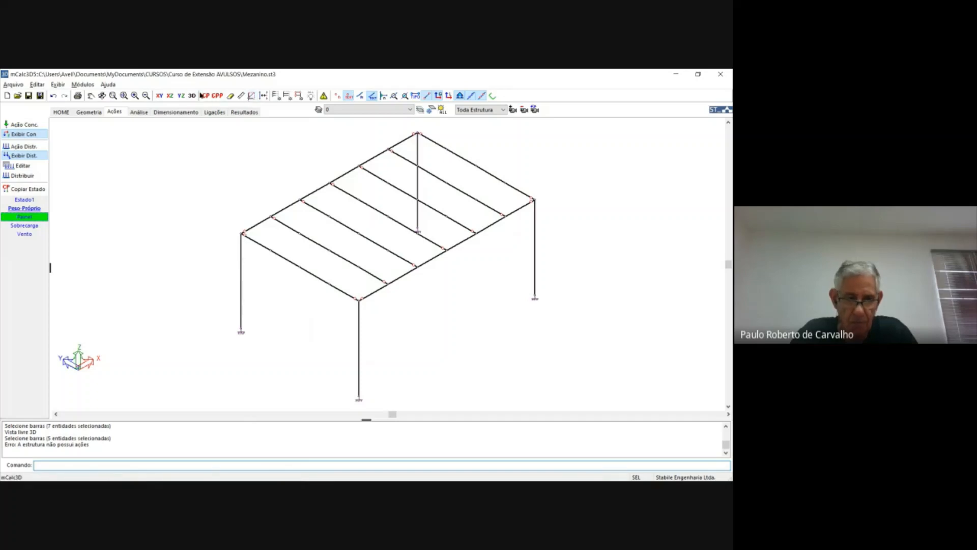
click(159, 96)
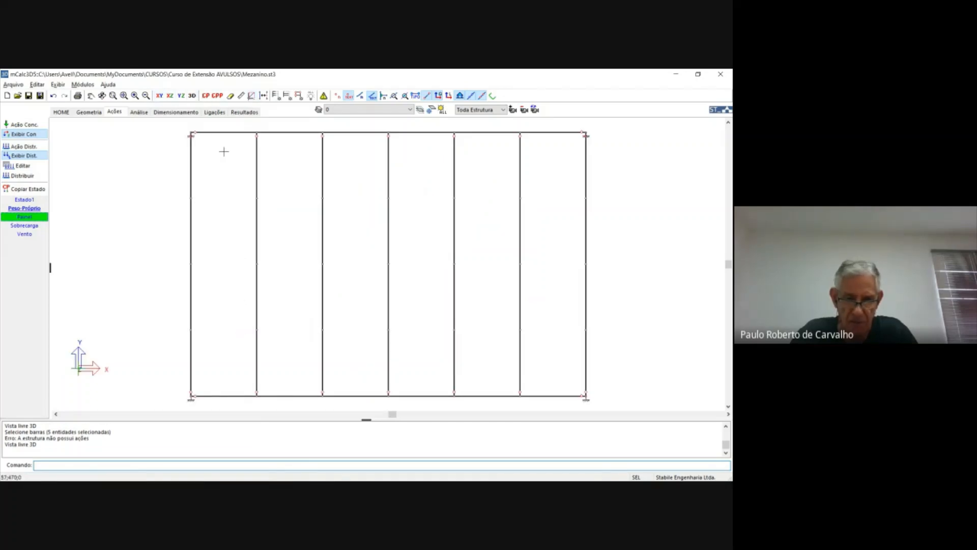
scroll(308, 244, down, 1)
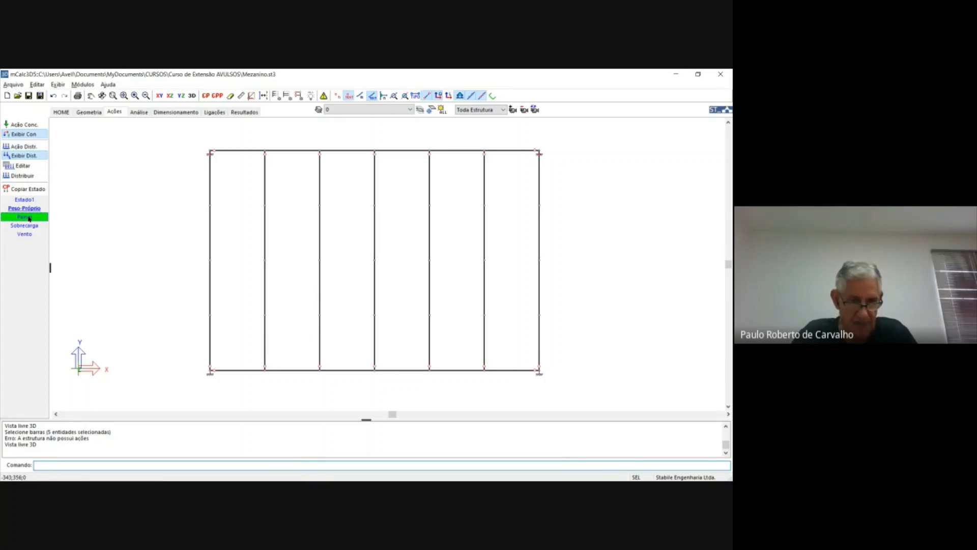
click(28, 176)
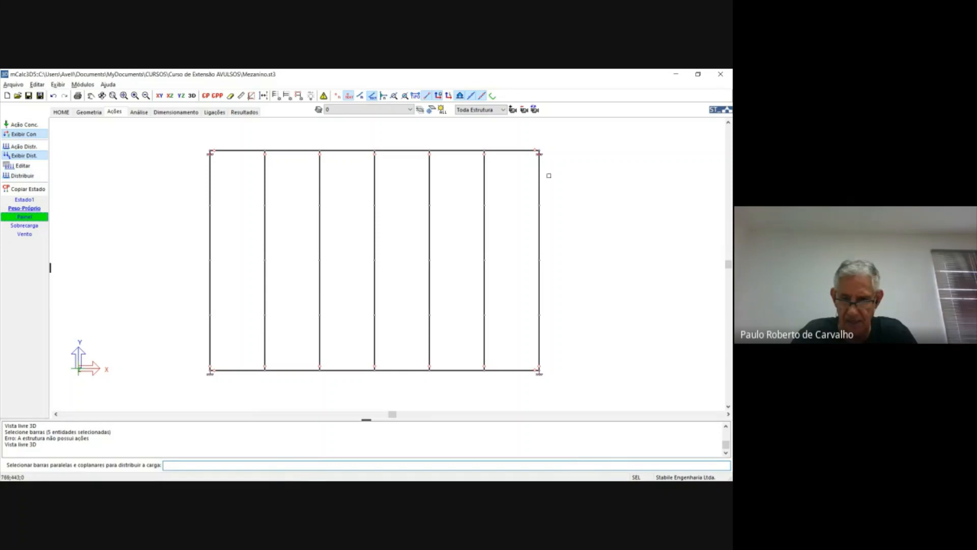
click(557, 173)
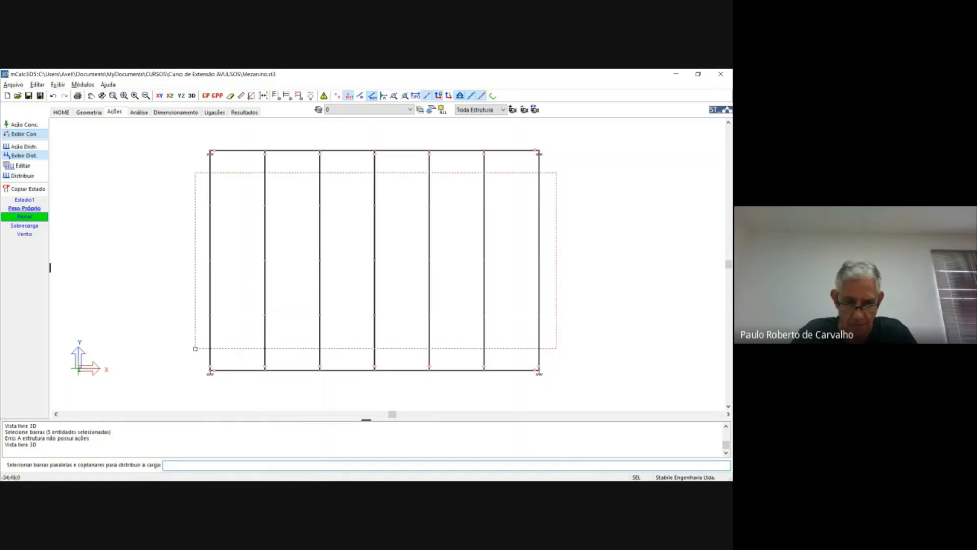
click(196, 348)
right_click(196, 349)
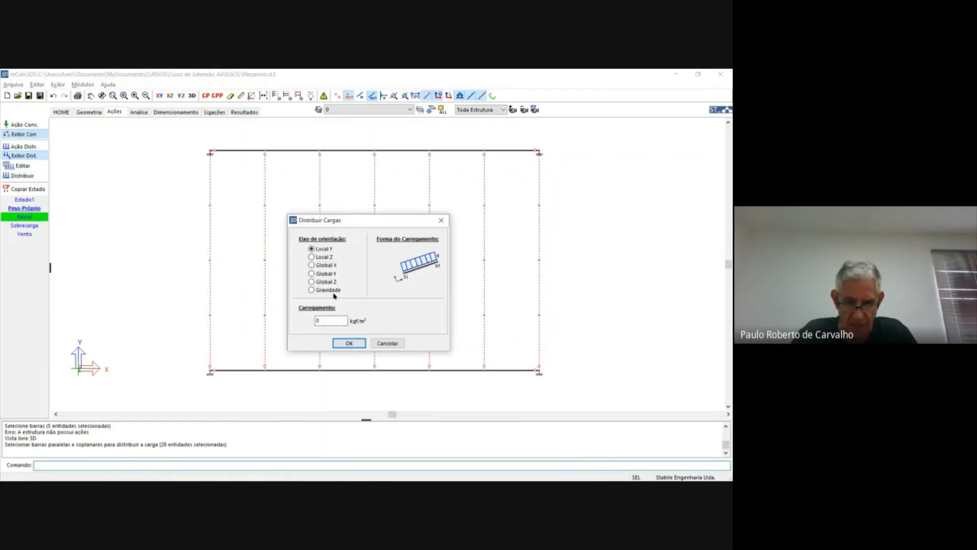
click(327, 290)
double_click(324, 317)
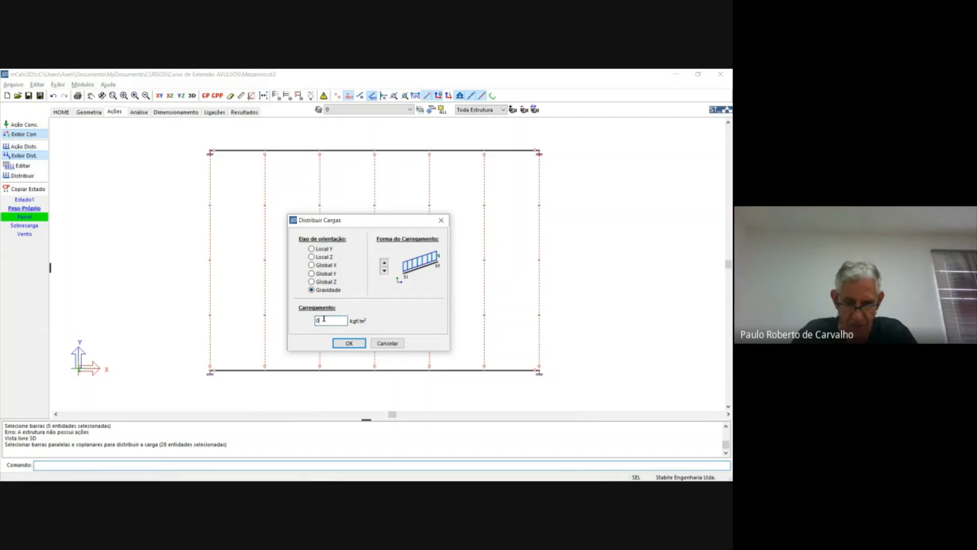
text(40)
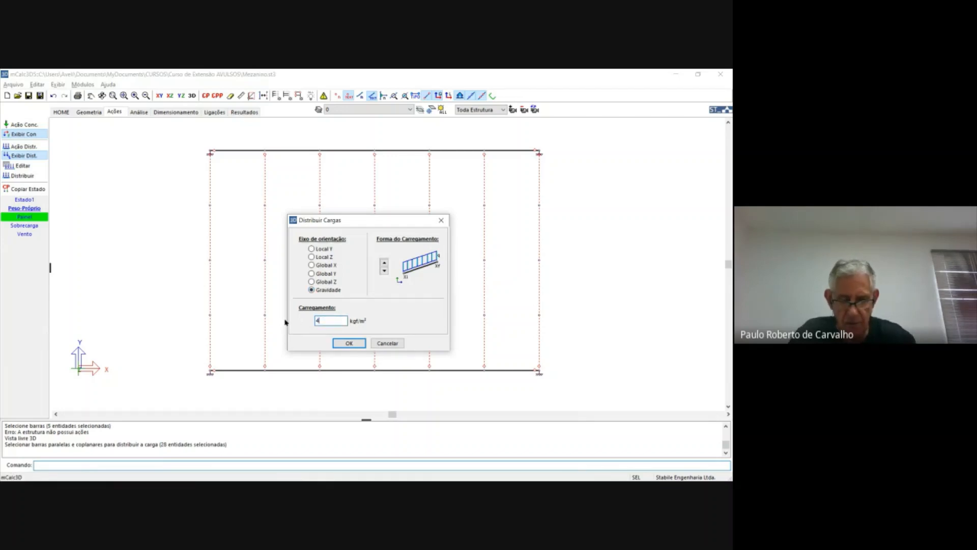
click(350, 344)
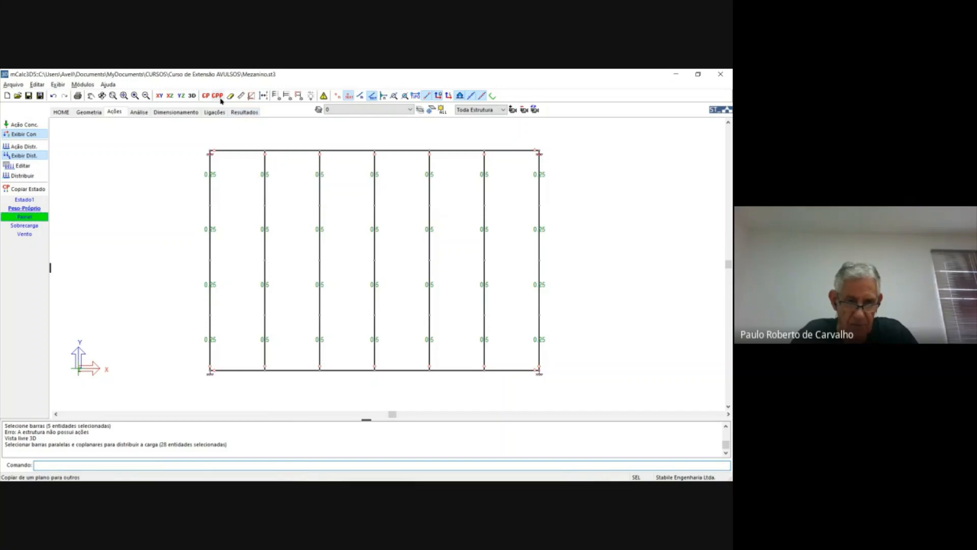
click(191, 95)
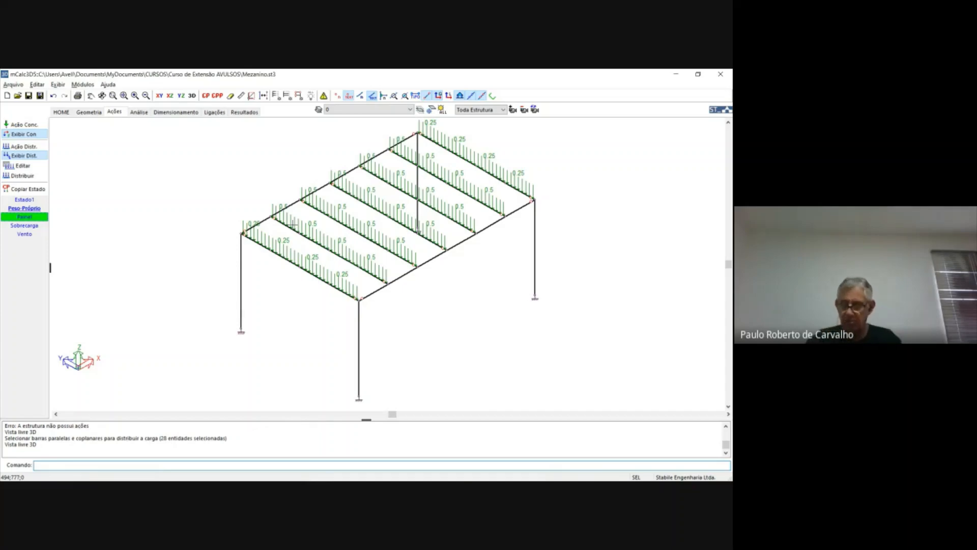
Step: In the Sobrecarga action state, distribute a gravity load of 400 kgf/m² over all the parallel floor beams spanning in Y
click(32, 226)
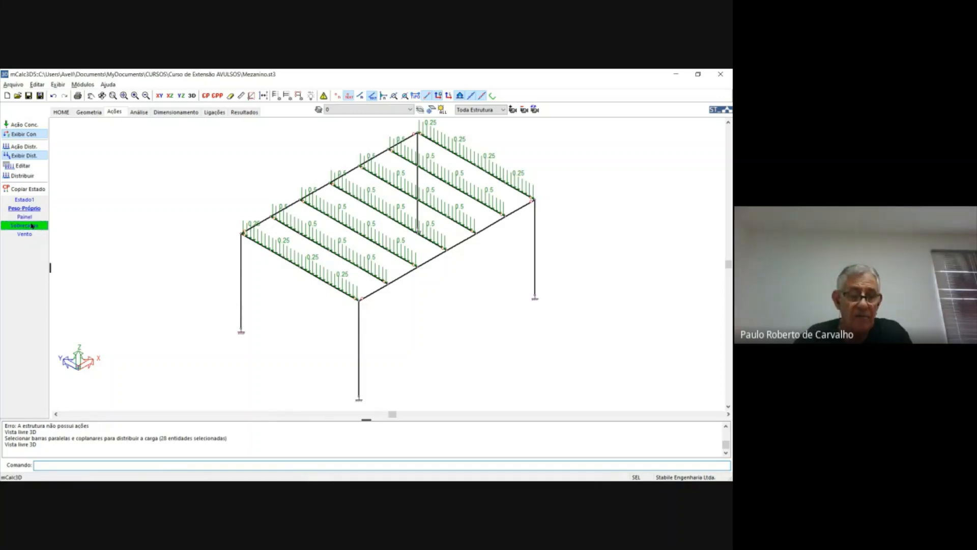
click(170, 95)
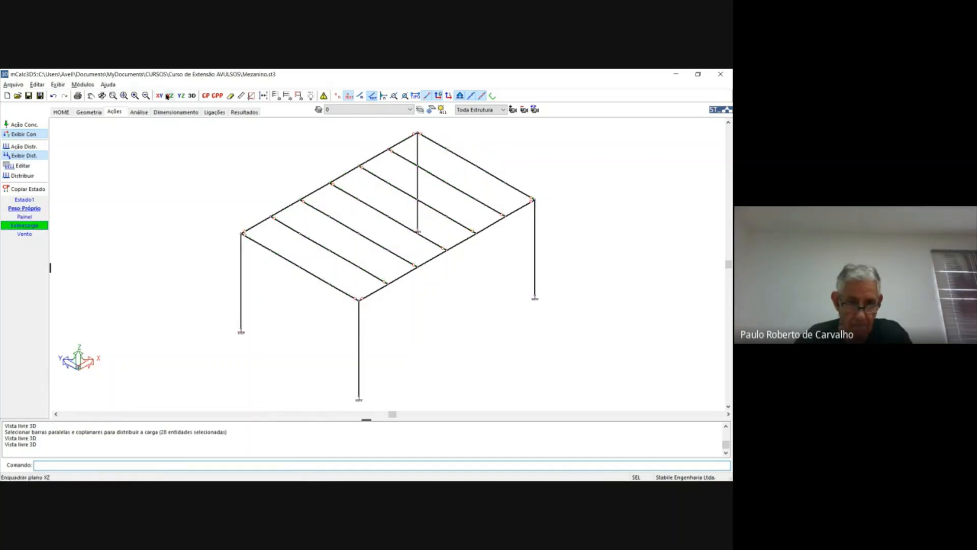
click(160, 95)
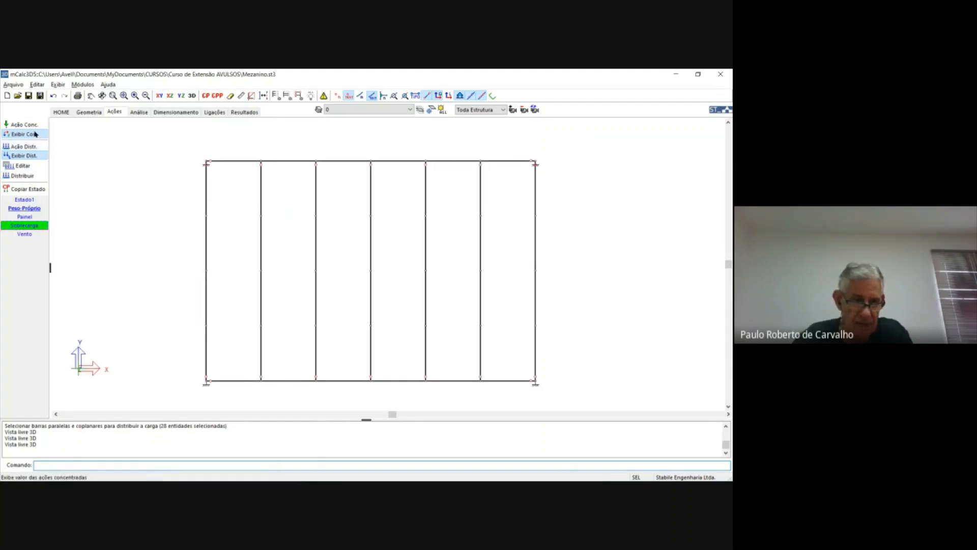
click(24, 175)
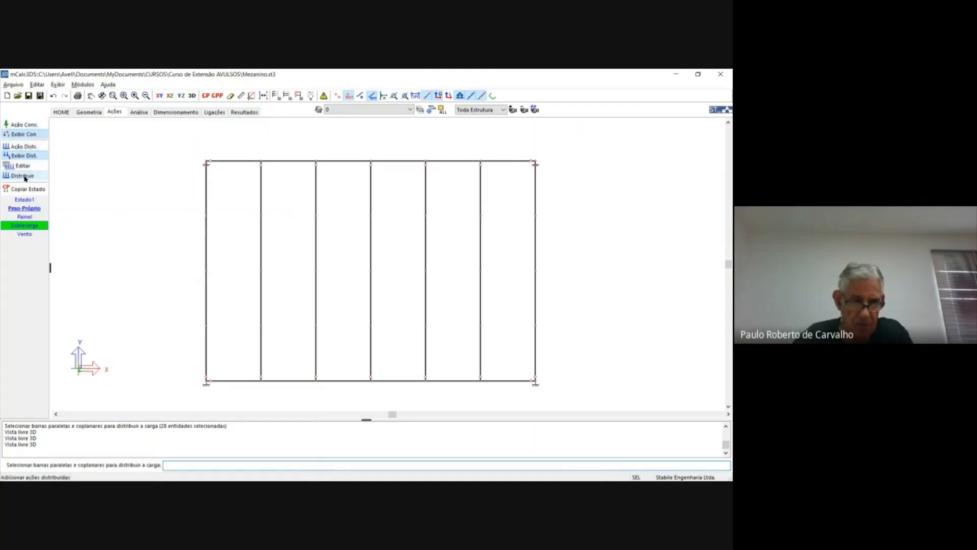
drag(569, 186, 175, 359)
key(Return)
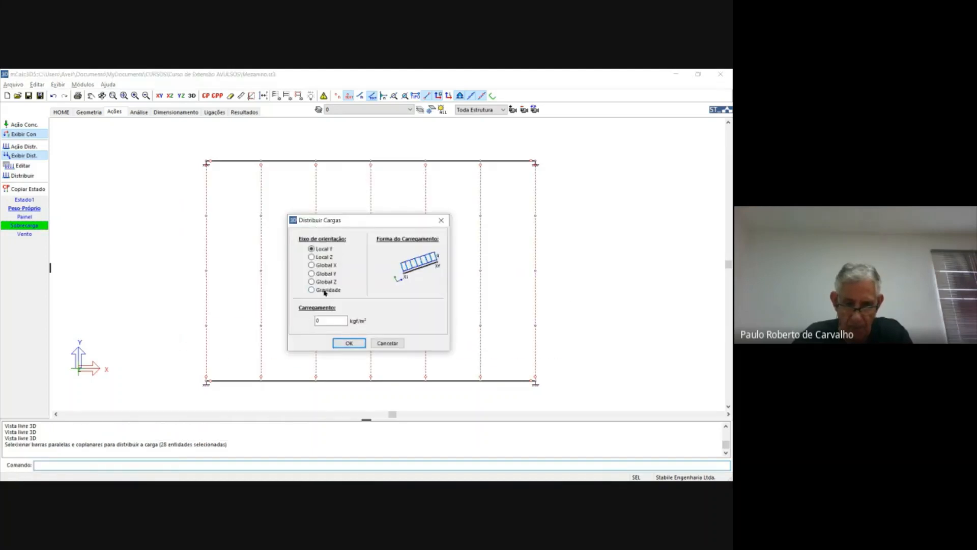
click(324, 290)
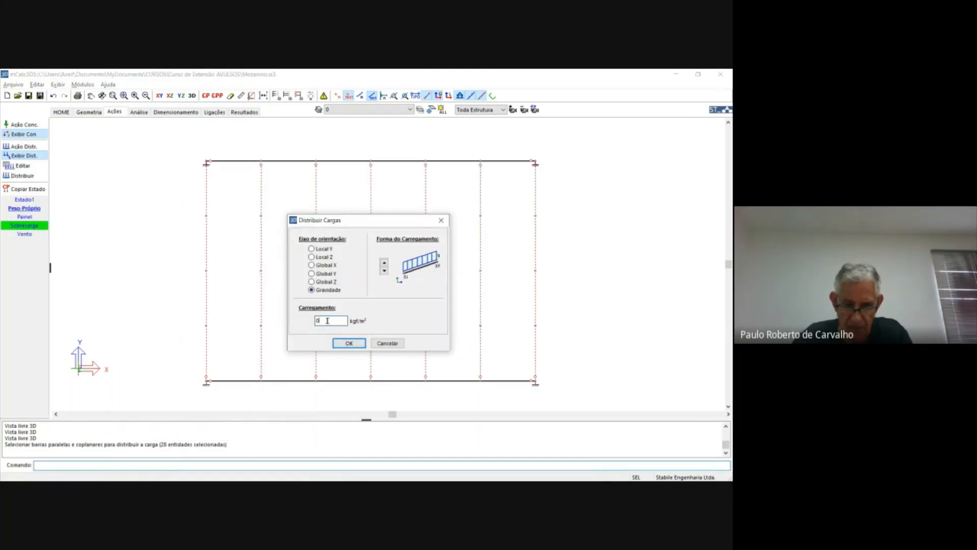
text(400)
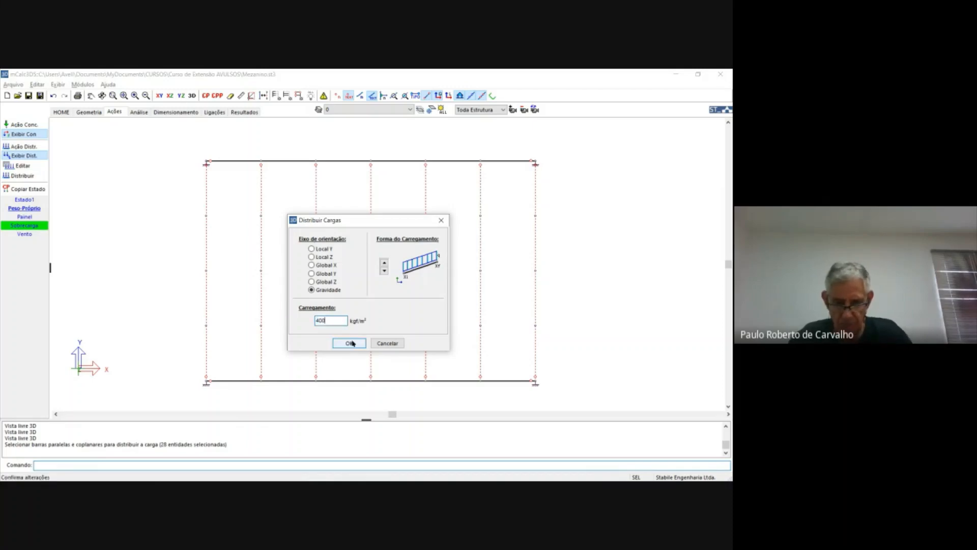
click(351, 341)
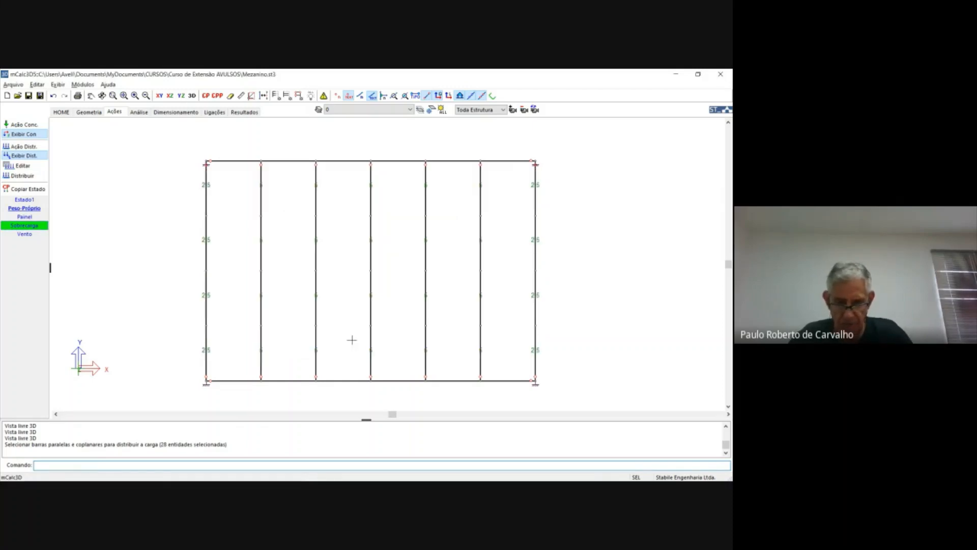
Step: Create a bar between the two front column bases, from (0 0 0) to (750 0 0), and make Vento the active action state
click(28, 235)
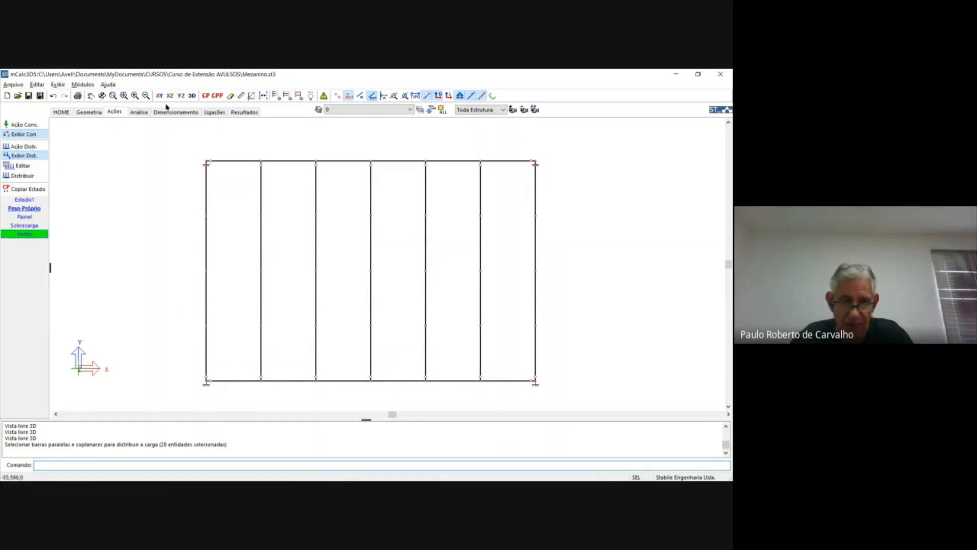
click(191, 95)
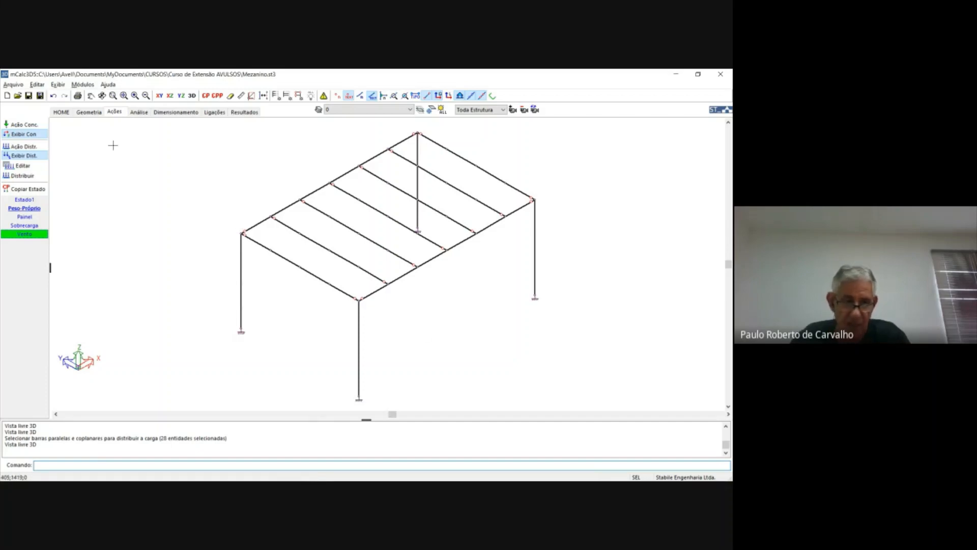
click(85, 112)
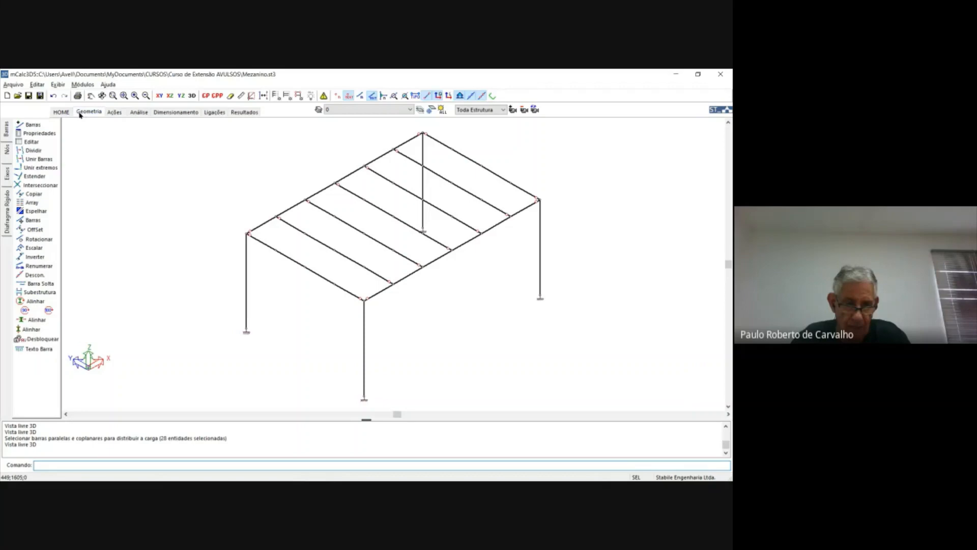
click(32, 125)
click(365, 397)
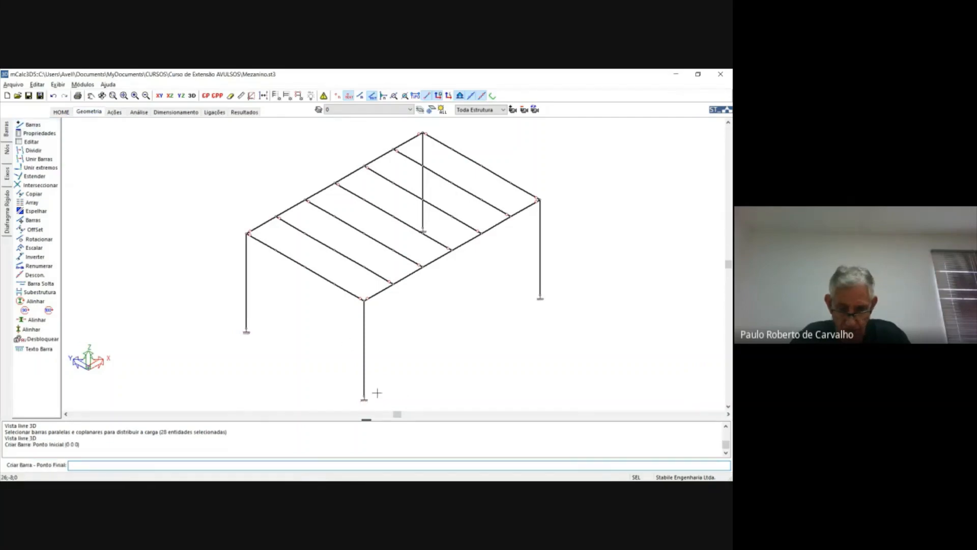
click(540, 296)
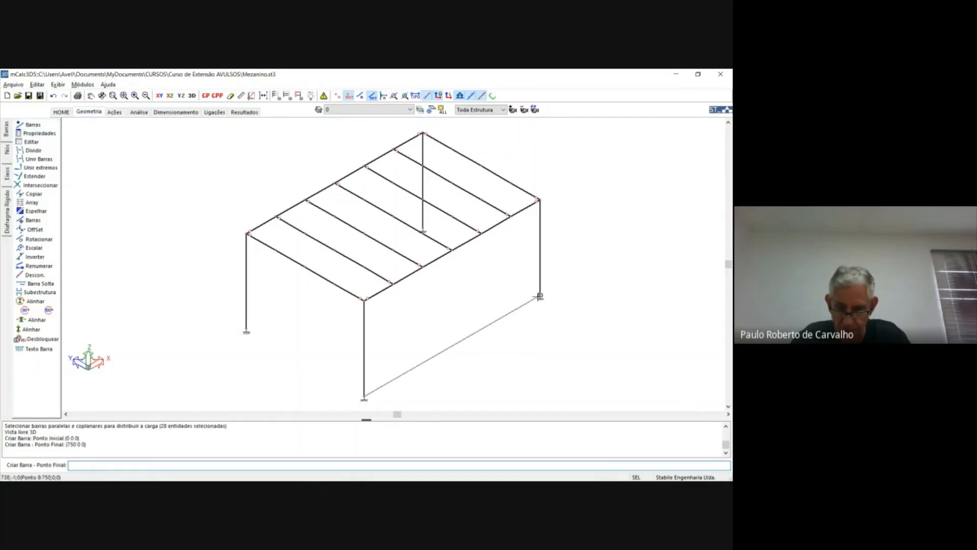
key(Escape)
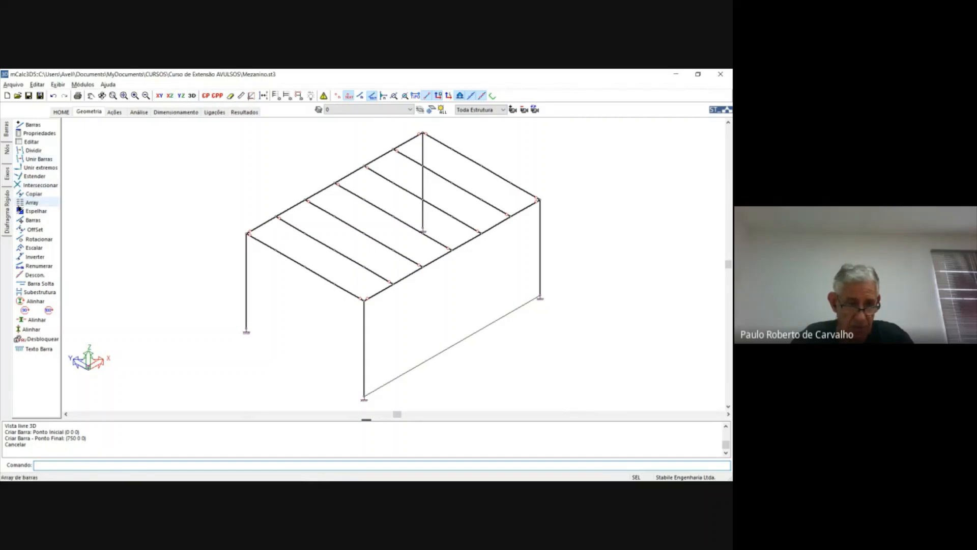
click(114, 112)
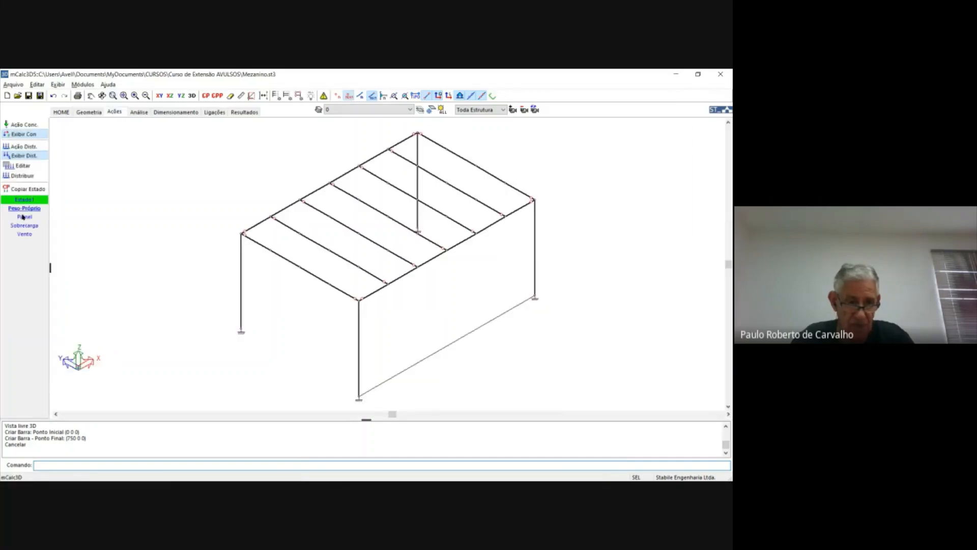
click(23, 234)
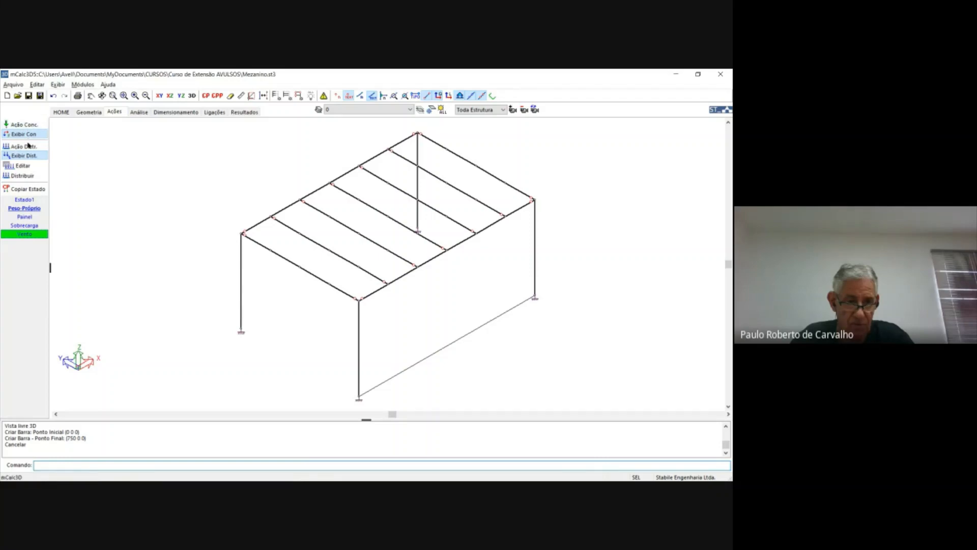
Step: Try to distribute a wind load over the base bar and the six segments of the upper beam above it
click(23, 175)
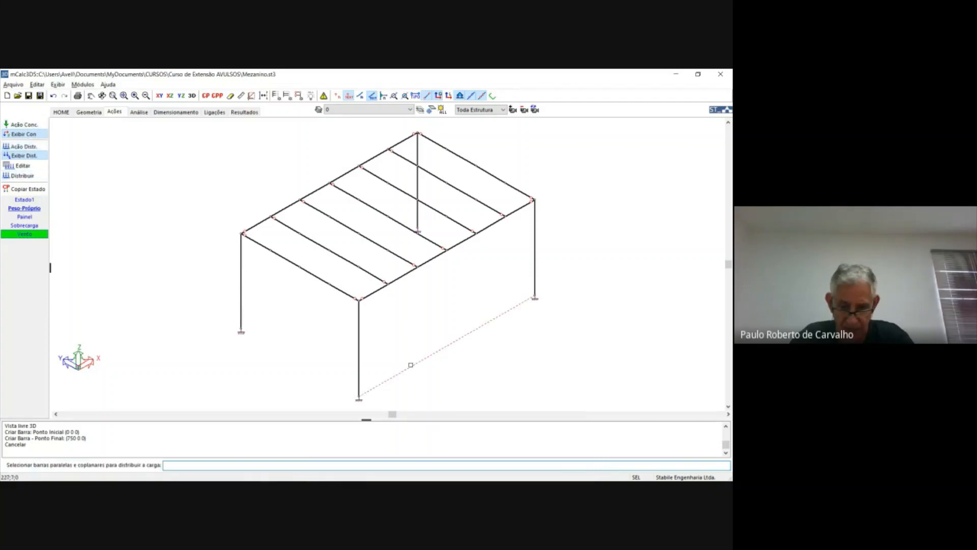
click(373, 292)
click(400, 278)
click(428, 260)
click(464, 241)
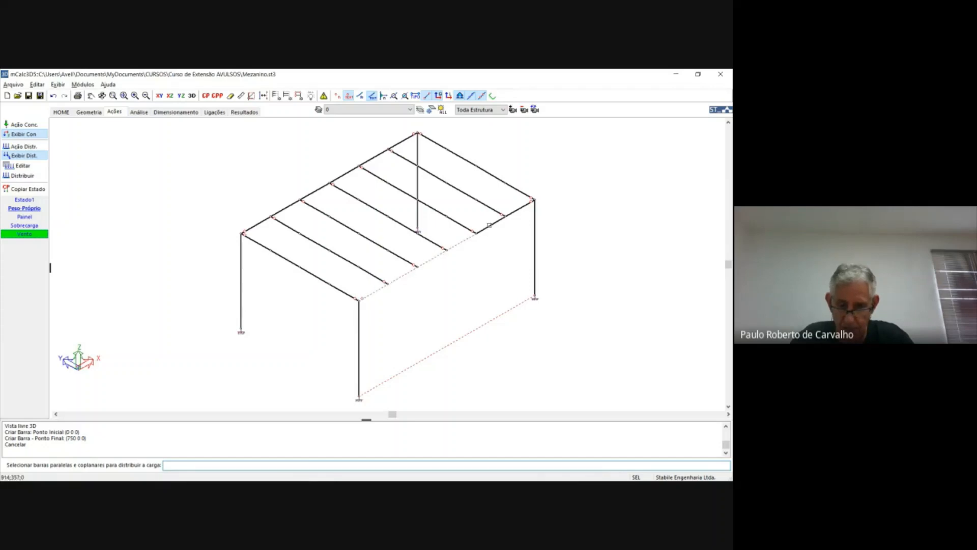
click(489, 225)
click(513, 211)
key(Return)
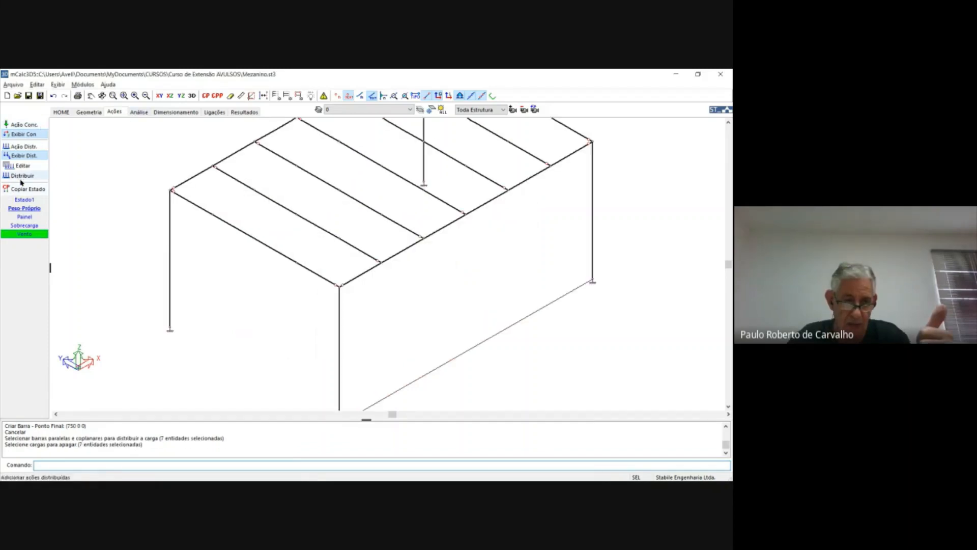
Step: In the Vento action state, distribute a 56 kgf/m² load along Global Y over the base bar and the six segments of the upper beam above it
click(22, 176)
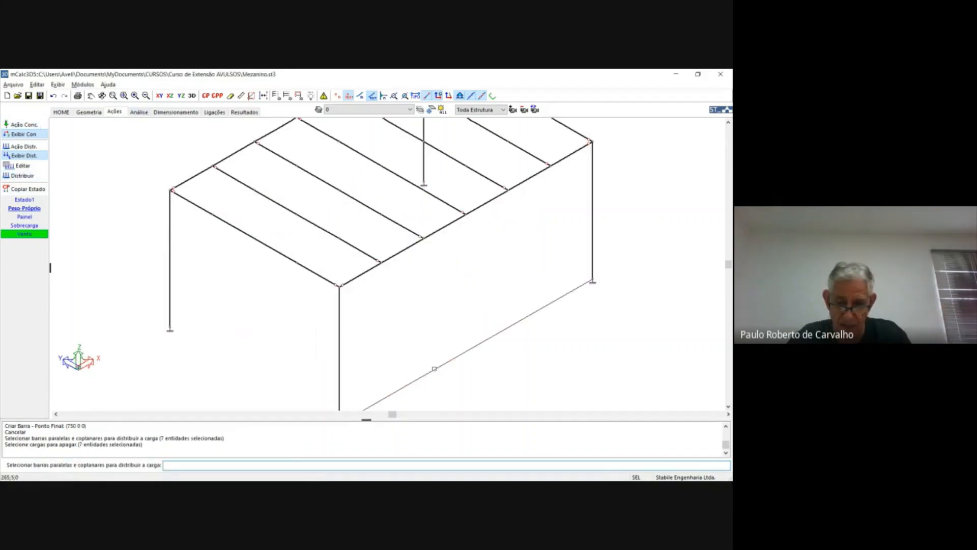
click(438, 368)
drag(329, 310, 432, 231)
click(435, 229)
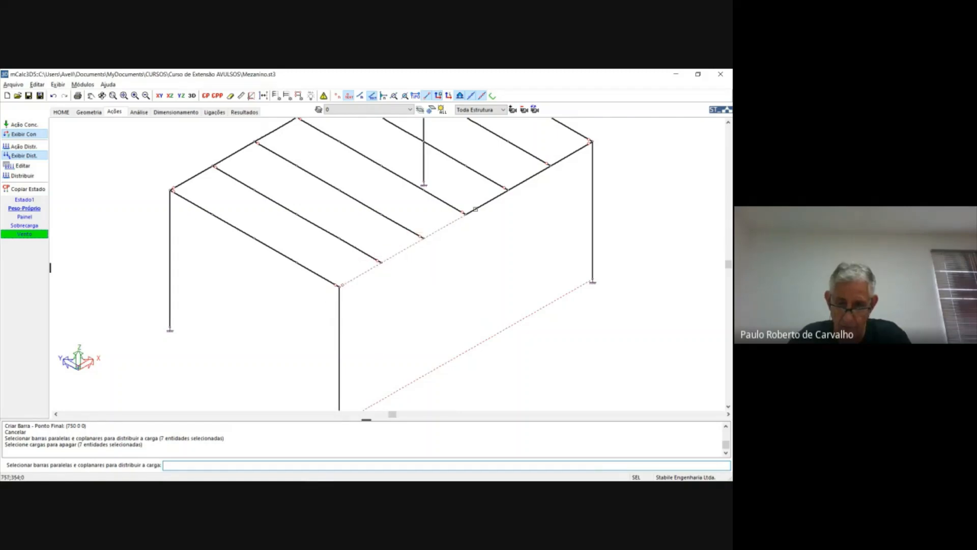
click(475, 208)
click(519, 184)
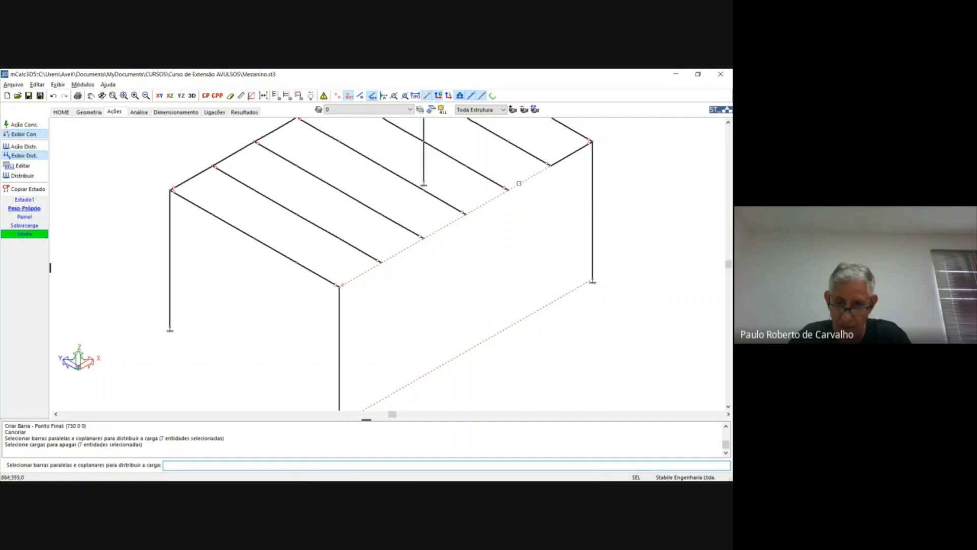
click(560, 161)
key(Return)
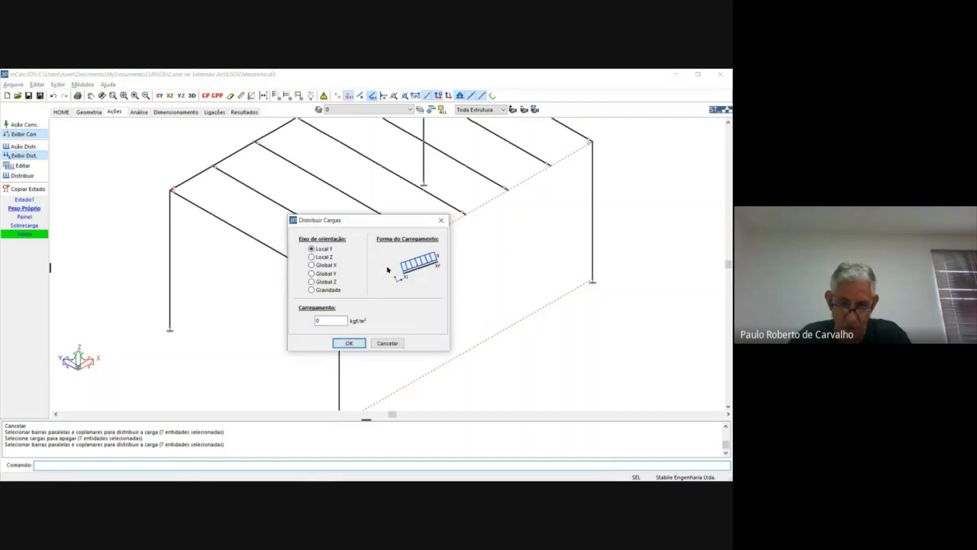
click(331, 274)
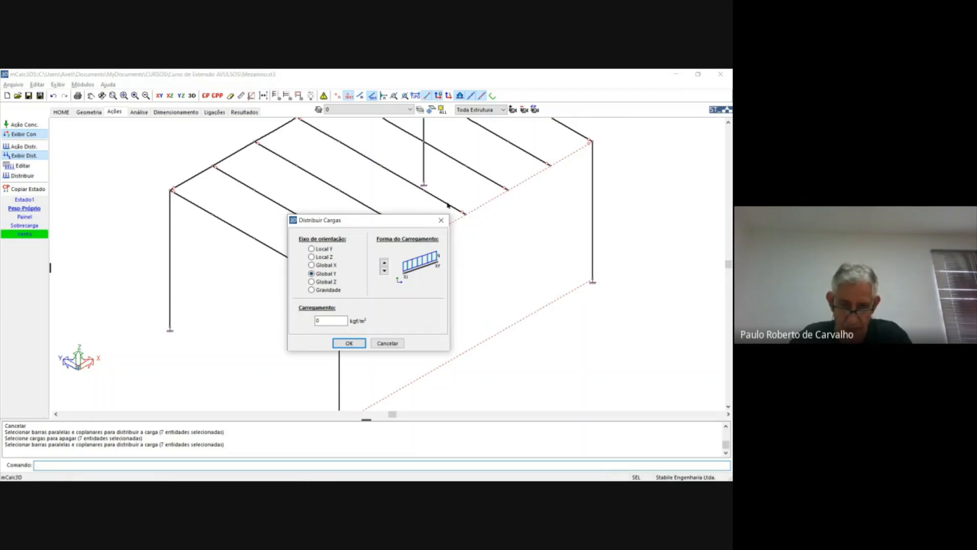
double_click(334, 319)
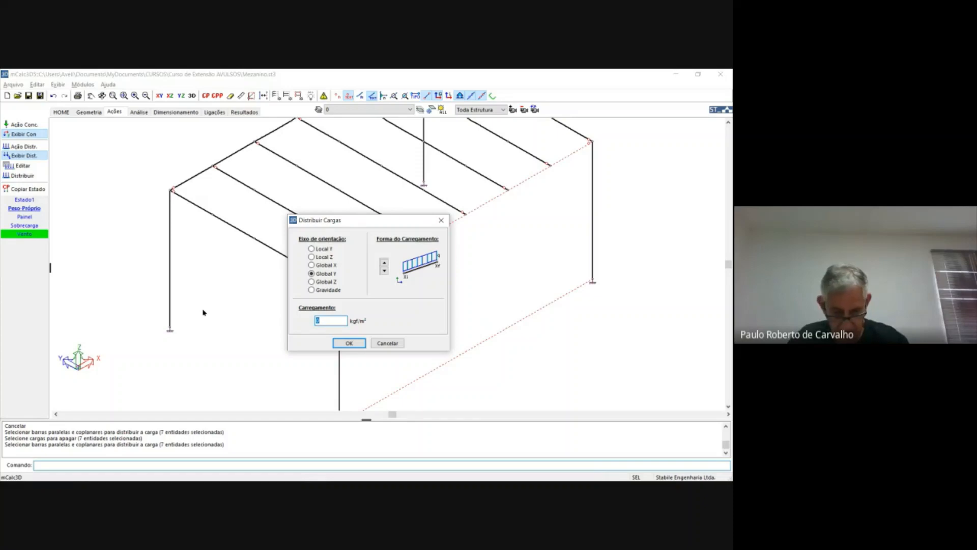
text(56)
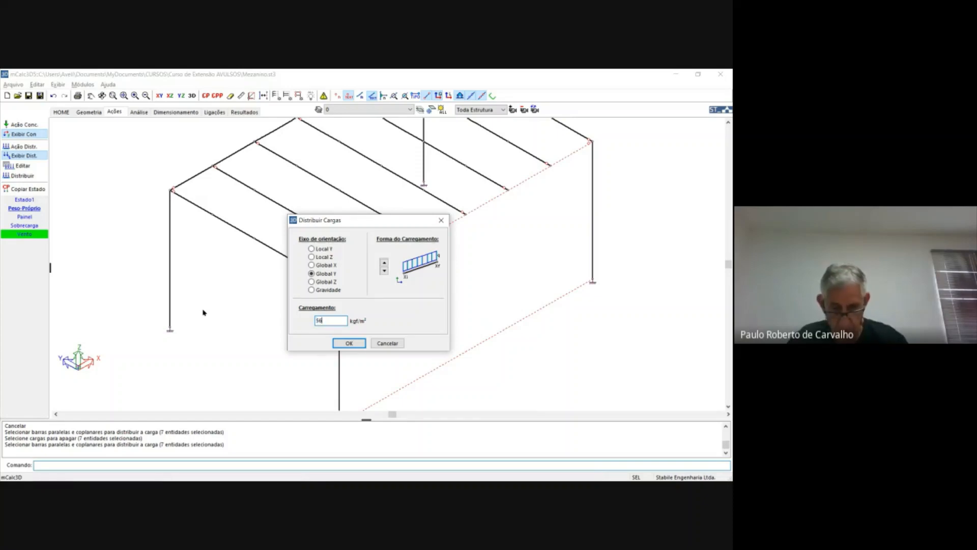
click(349, 344)
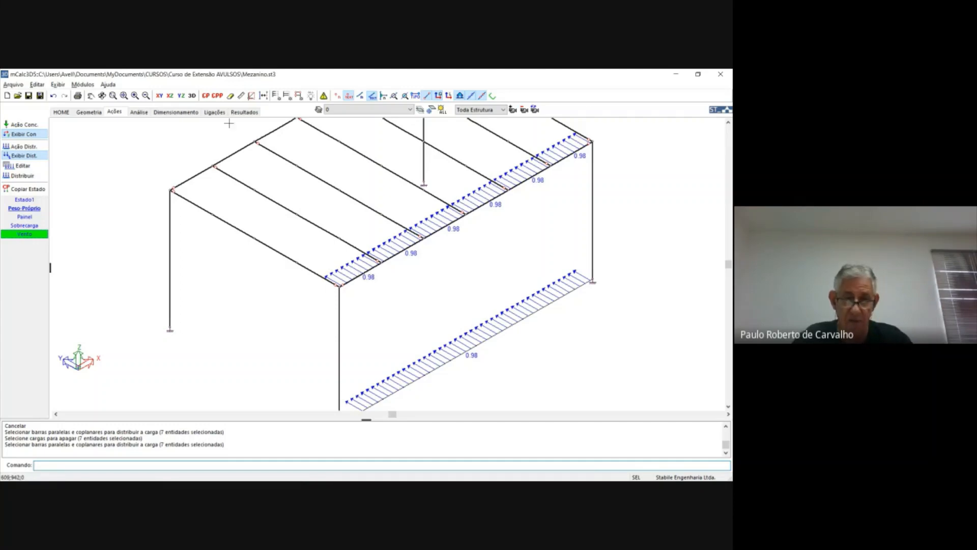
Step: Delete the auxiliary base bar between the two front column bases from the geometry
click(230, 96)
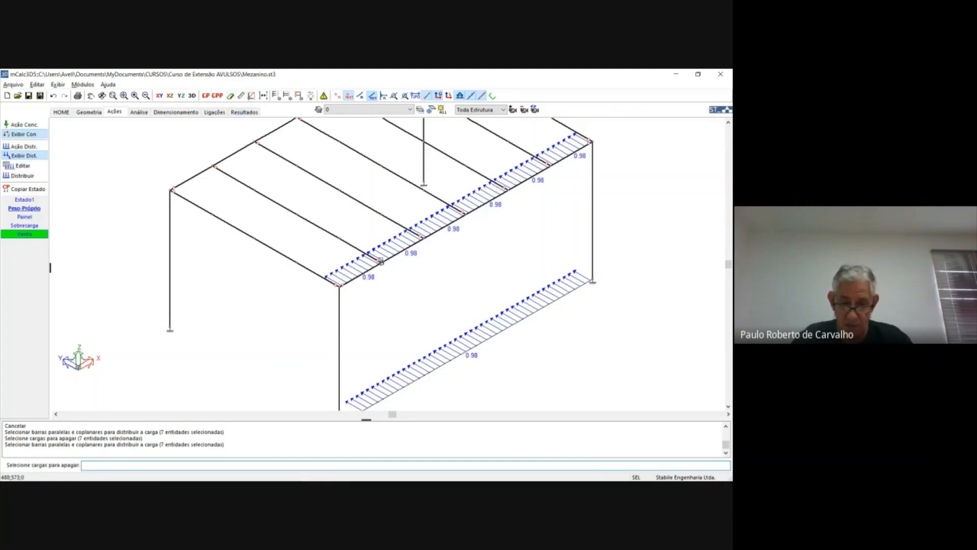
click(88, 112)
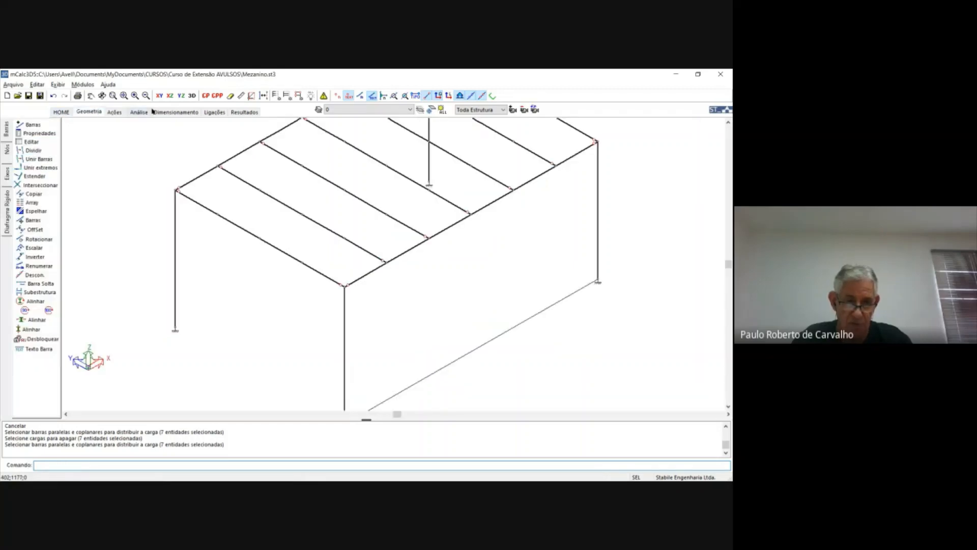
click(230, 95)
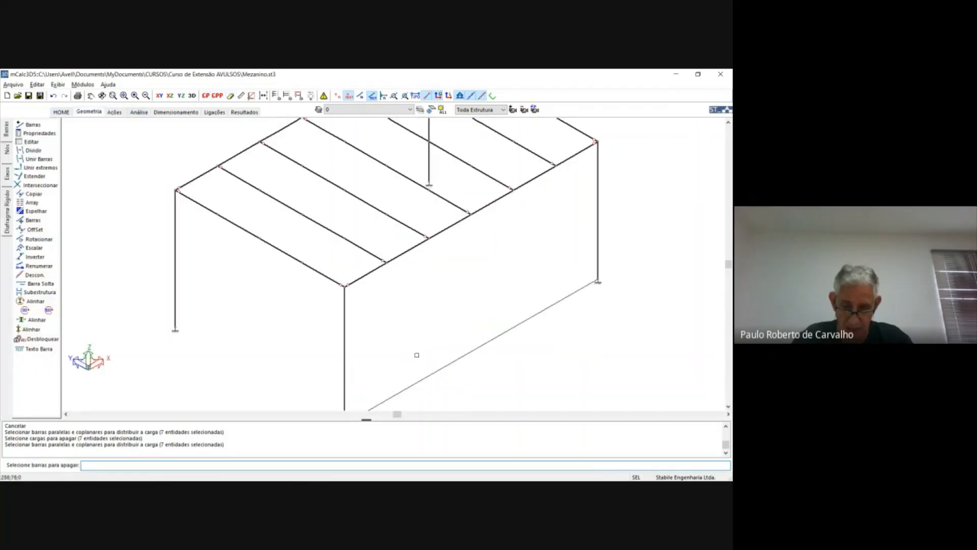
click(431, 375)
right_click(416, 344)
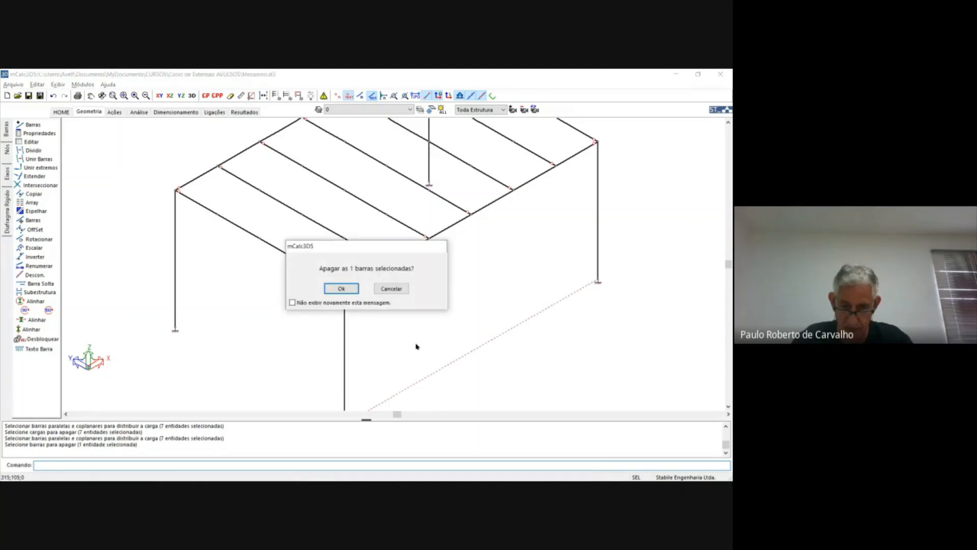
click(341, 288)
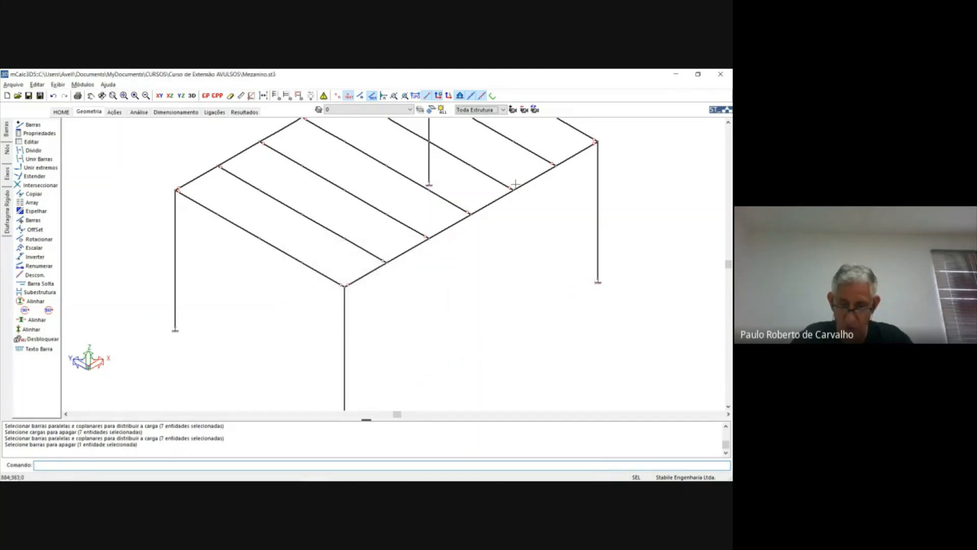
Step: Check the loads that remain in the Vento action state
click(139, 112)
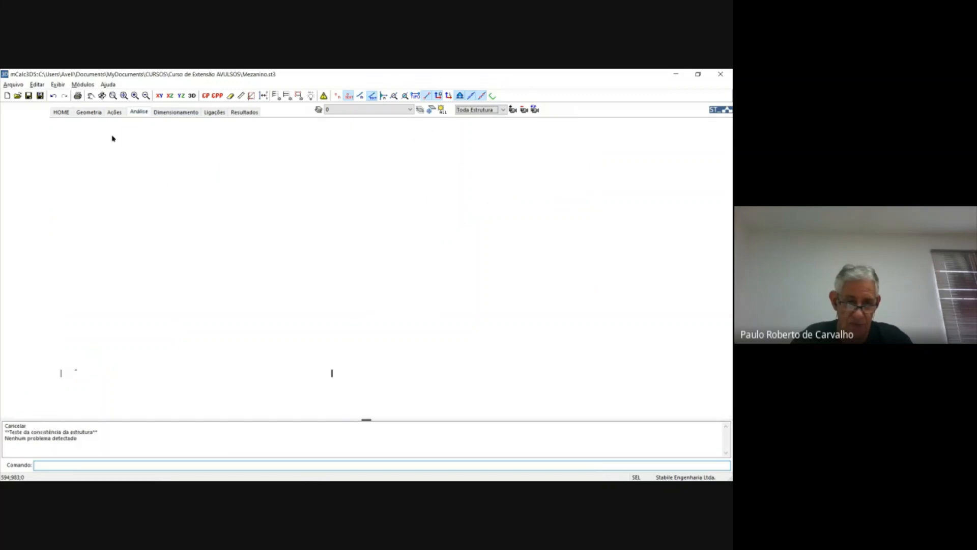
click(532, 125)
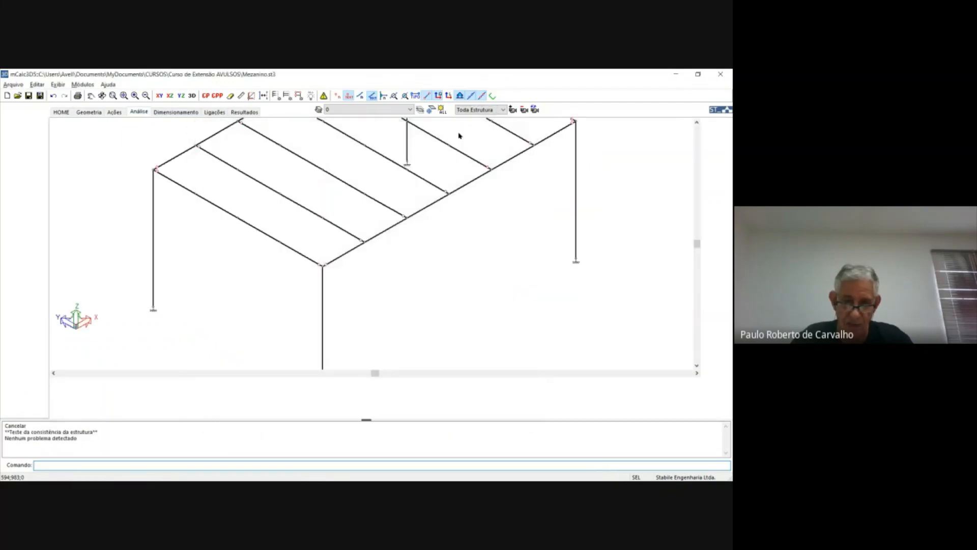
click(118, 115)
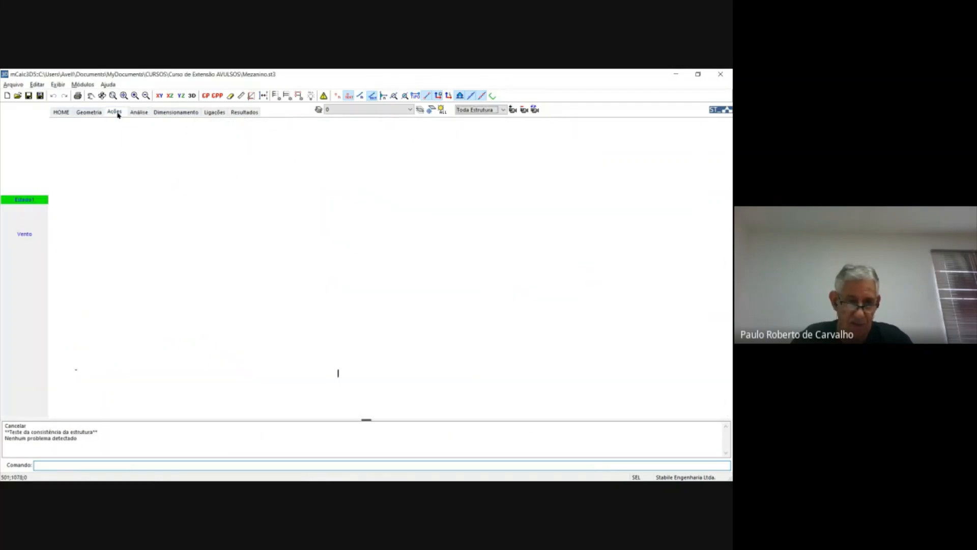
click(25, 234)
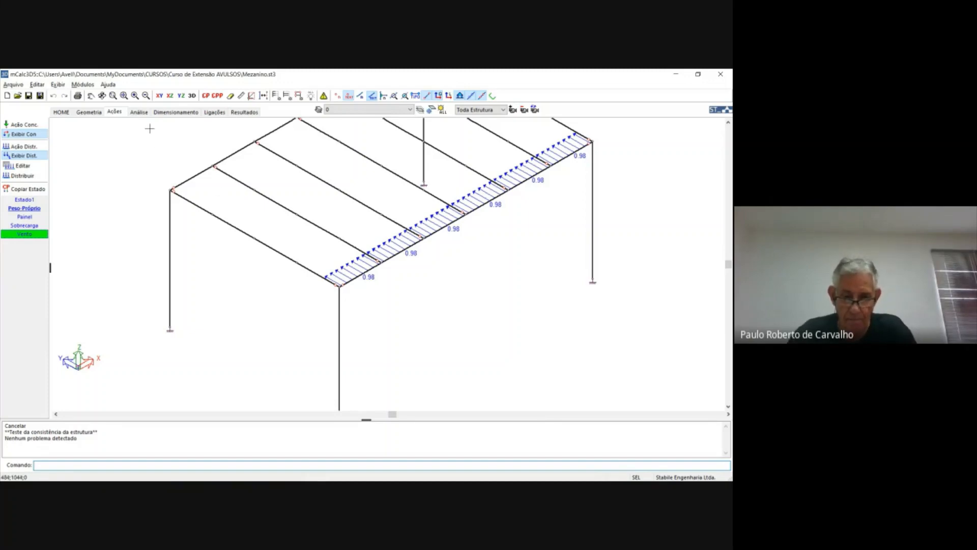
Step: Remove the unused Estado1 from the list of action states
double_click(33, 200)
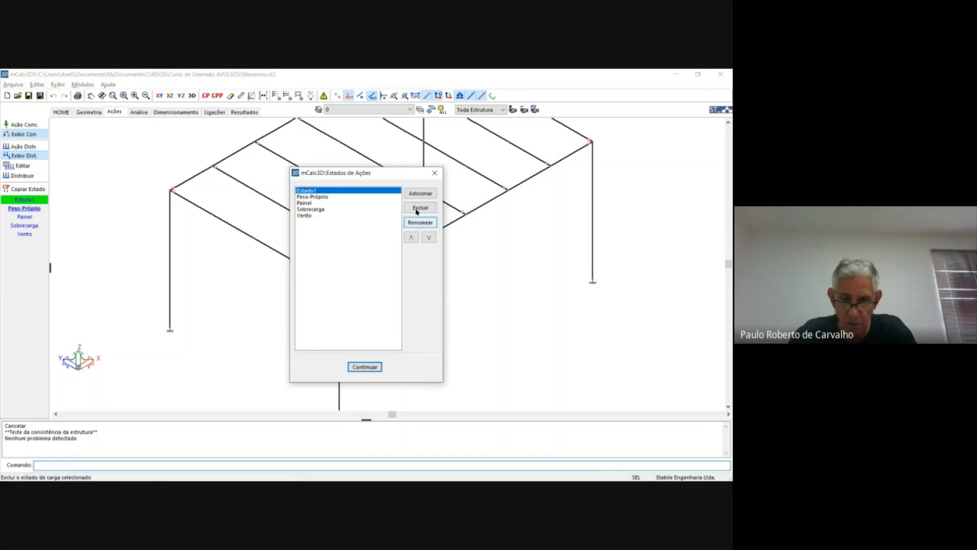
click(417, 209)
click(408, 310)
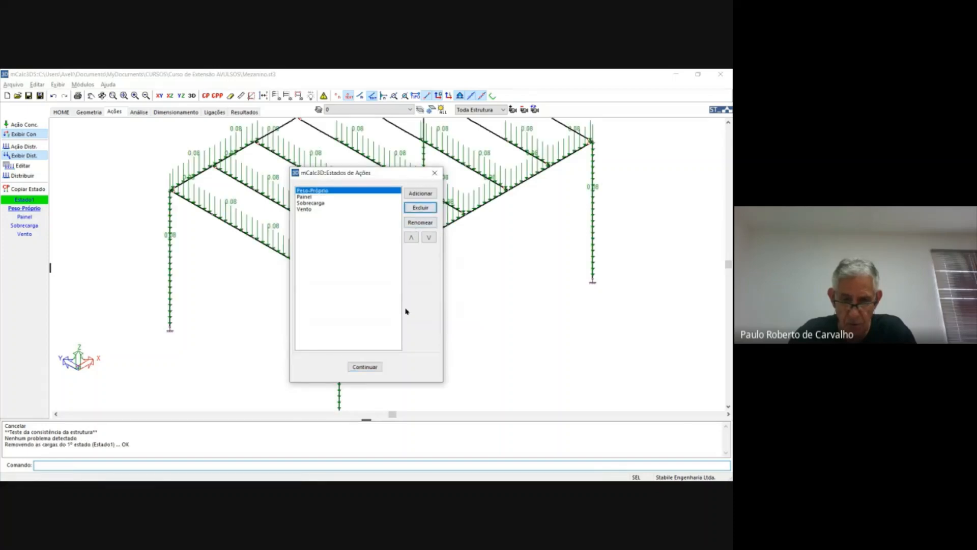
click(366, 366)
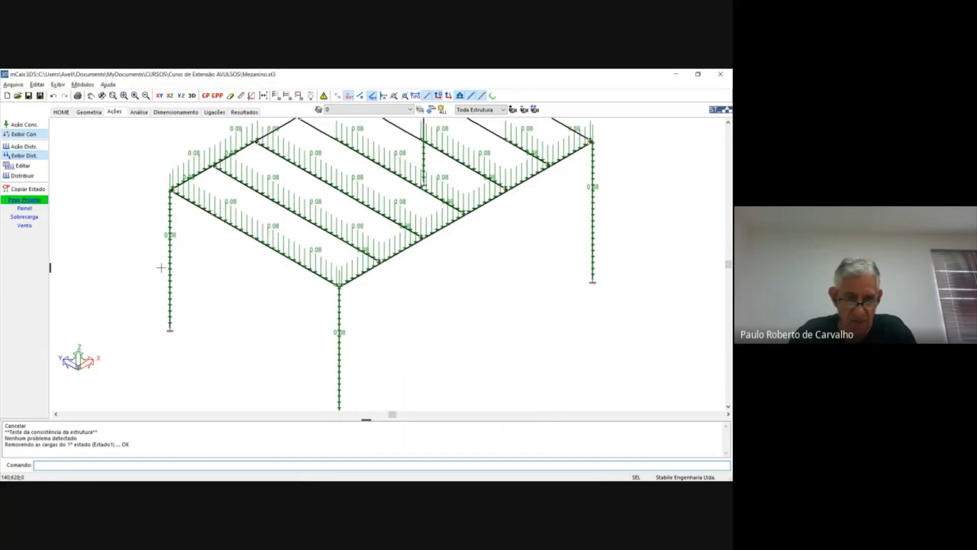
Step: Review the loads of the Painel, Sobrecarga and Vento action states one after another
click(25, 208)
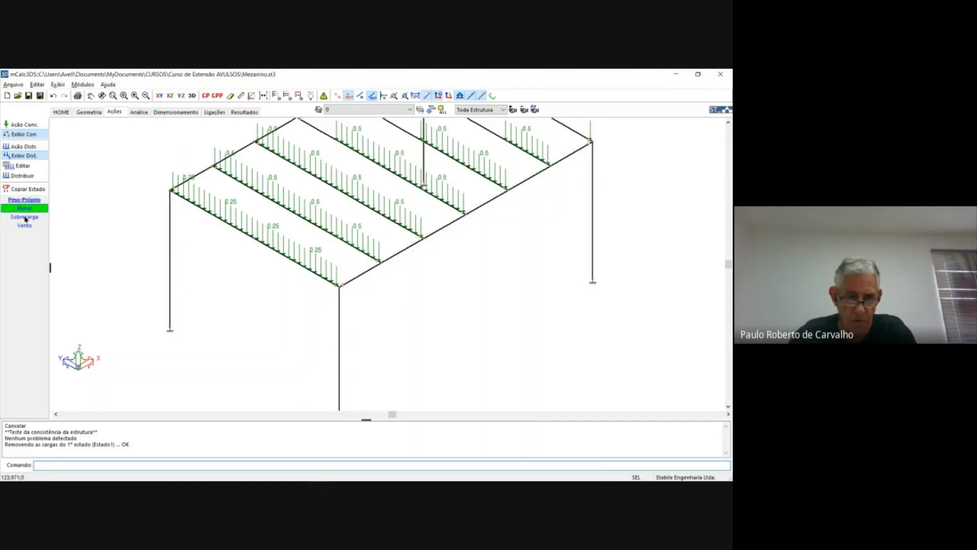
click(24, 217)
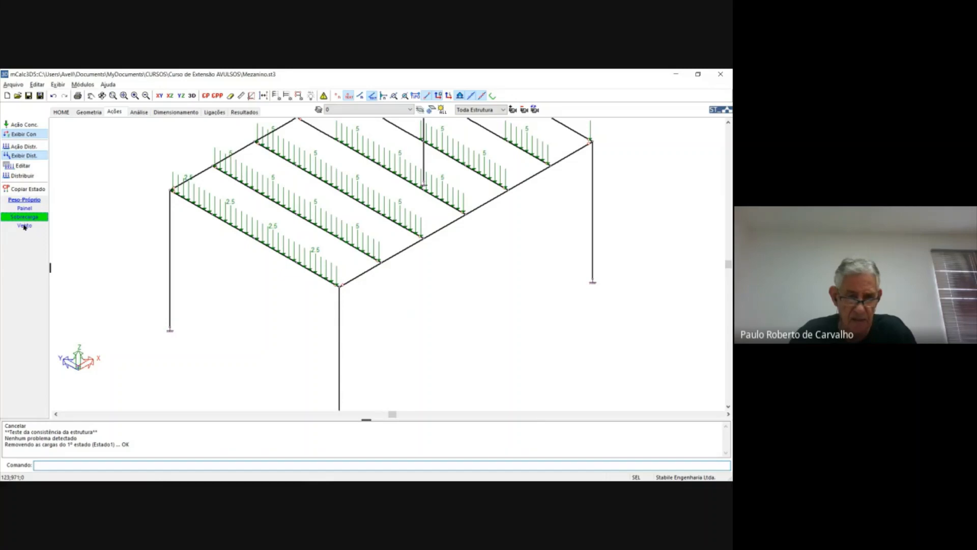
click(24, 226)
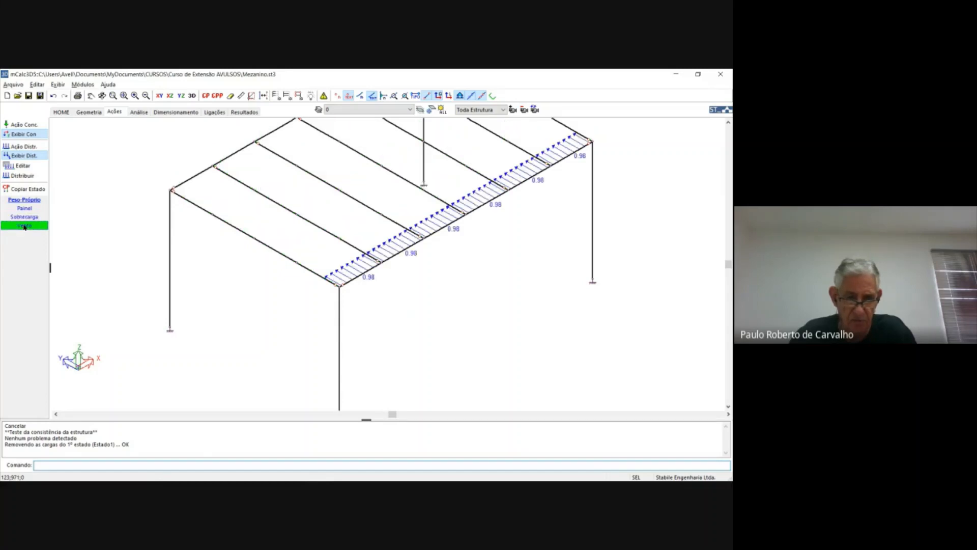
Step: In the analysis settings, include Peso-Próprio in a new action combination with an E.L.U. factor of 1.25
click(140, 113)
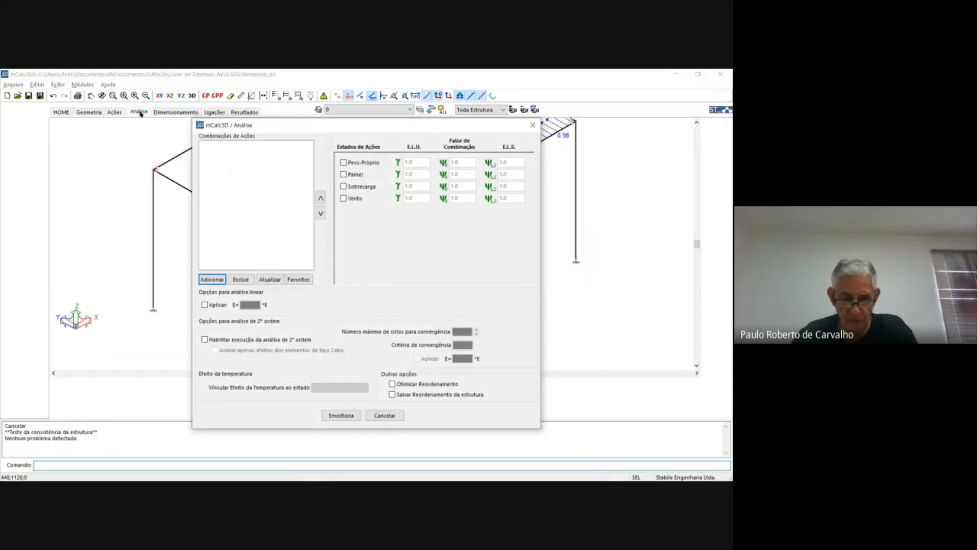
drag(351, 127, 436, 301)
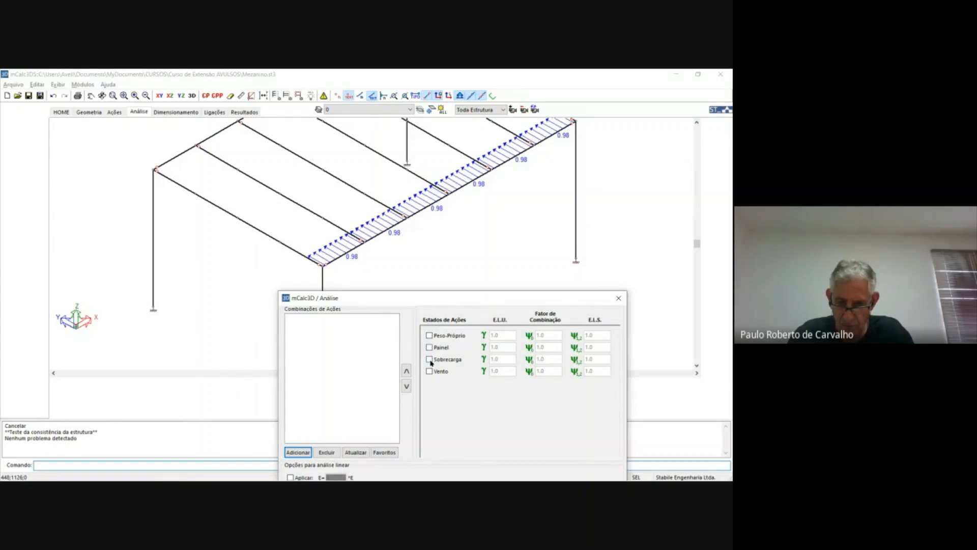
click(429, 335)
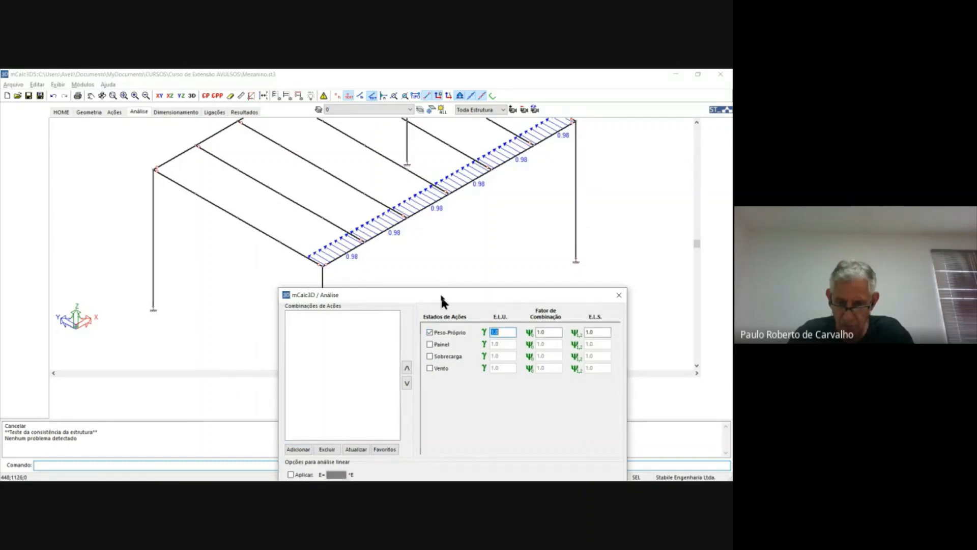
drag(441, 299, 413, 154)
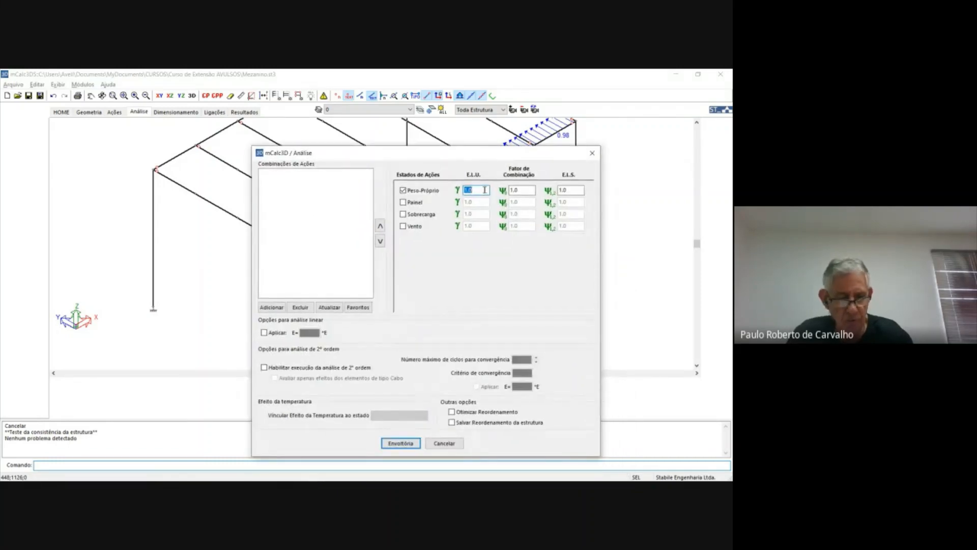
text(1)
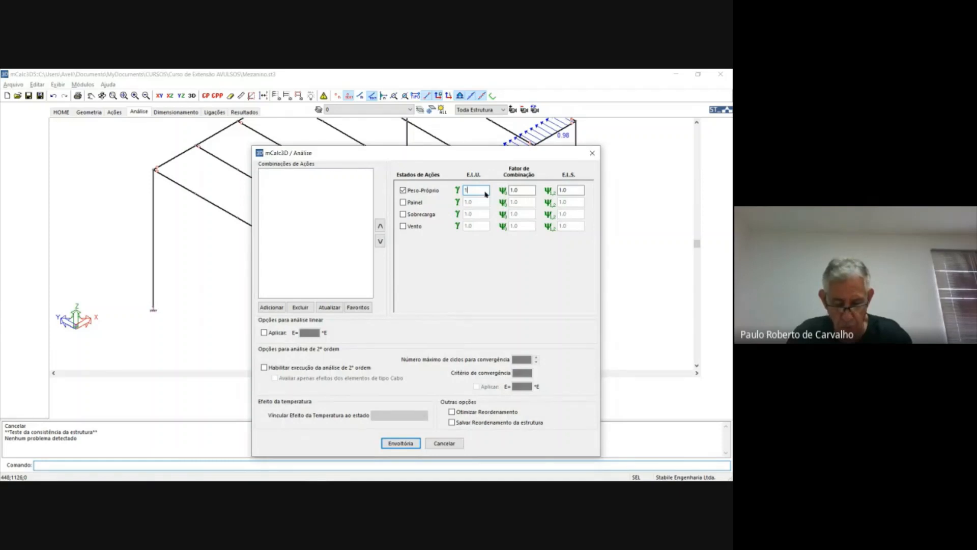
text(.25)
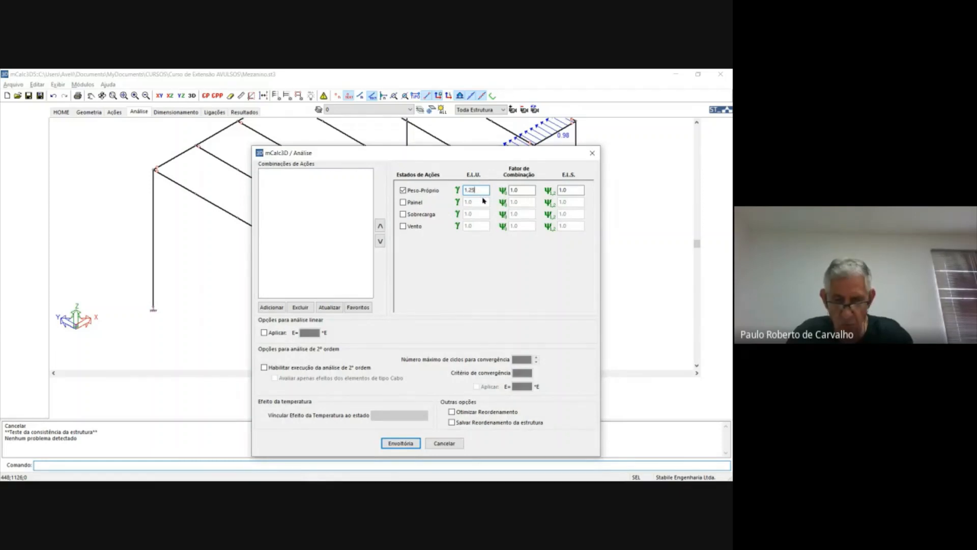
Step: Include Painel with an E.L.U. factor of 1.35 and Sobrecarga with 1.5, and add the three actions as a combination
click(413, 203)
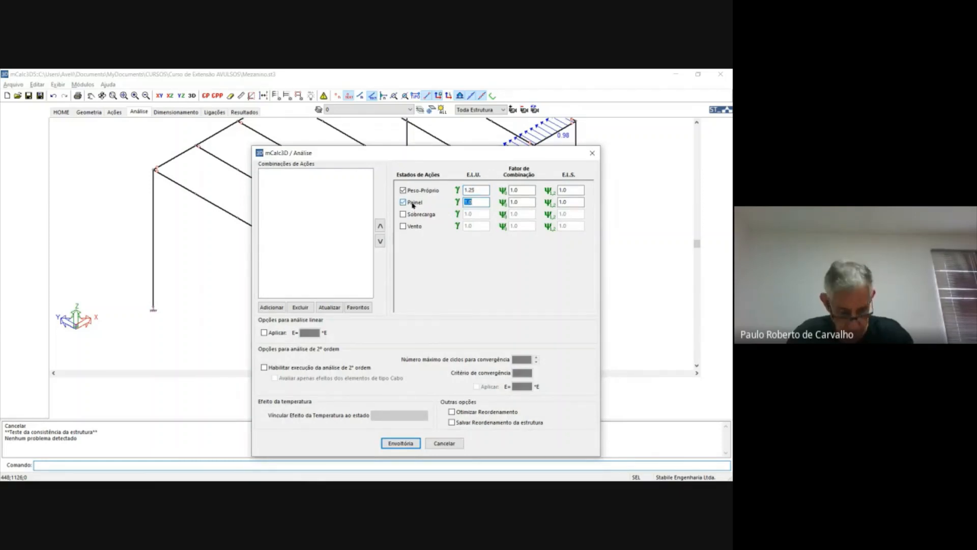
text(1)
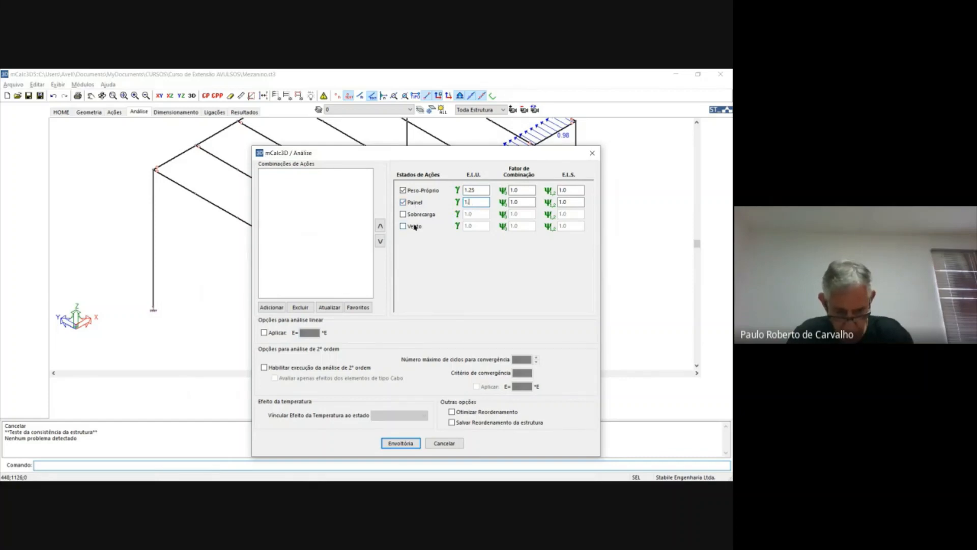
text(.35)
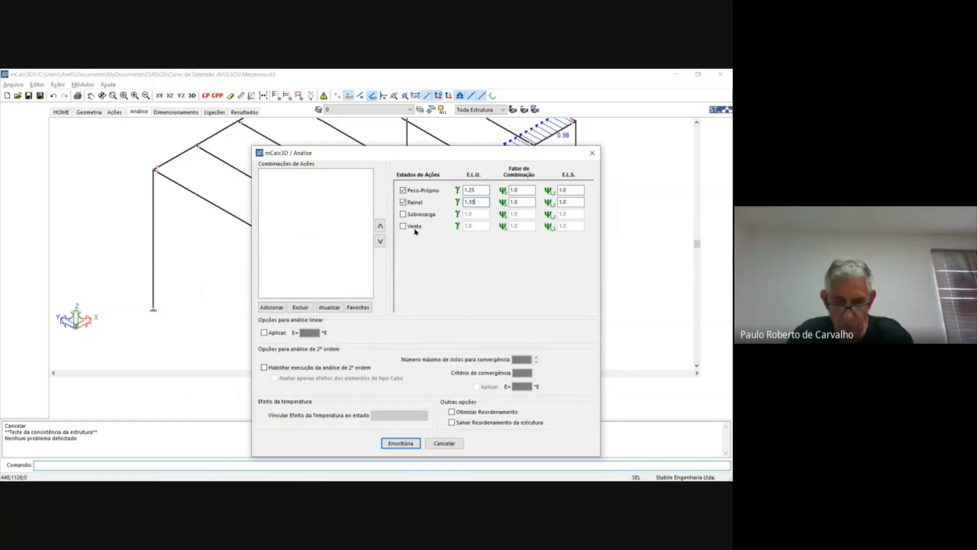
click(424, 215)
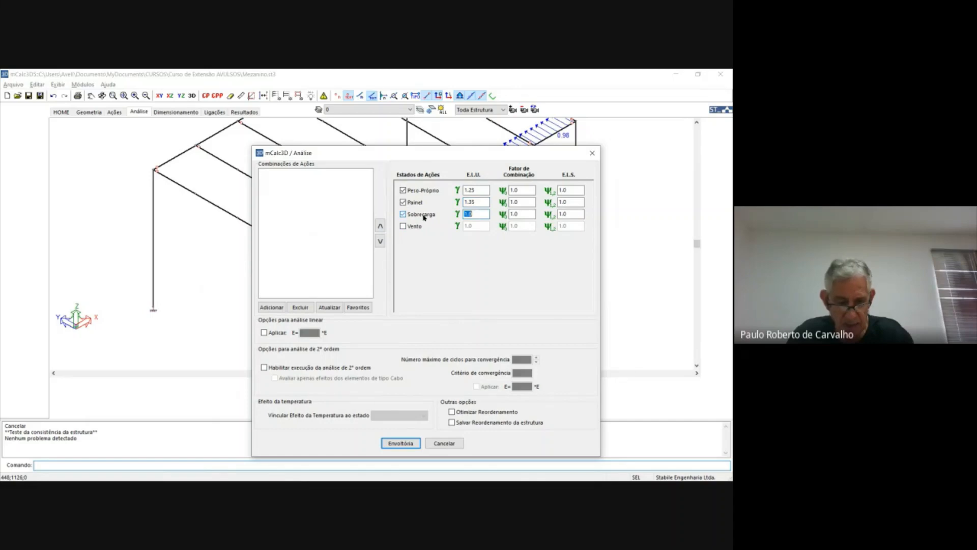
text(1.5)
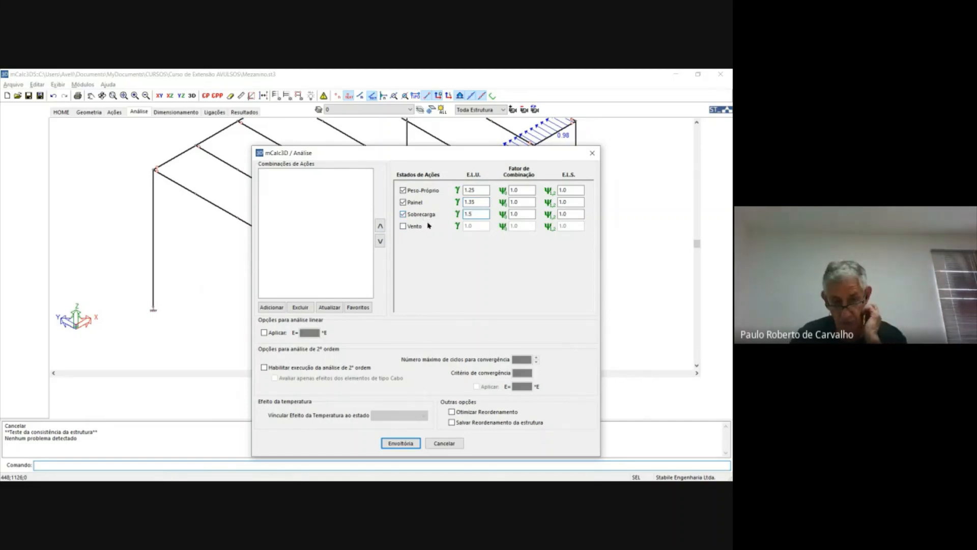
click(272, 307)
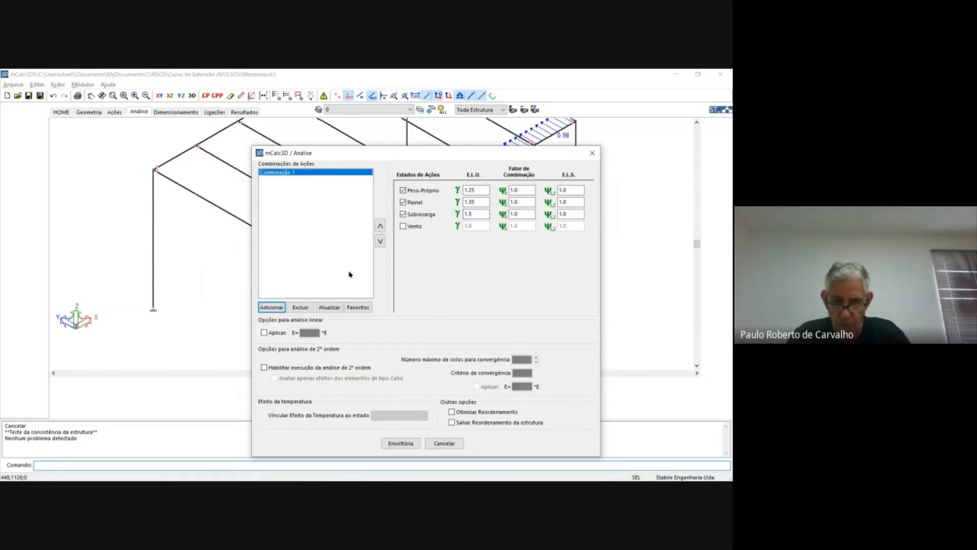
Step: Set the E.L.U. factors of Peso-Próprio and Painel to 1.0 for a second action combination
click(479, 188)
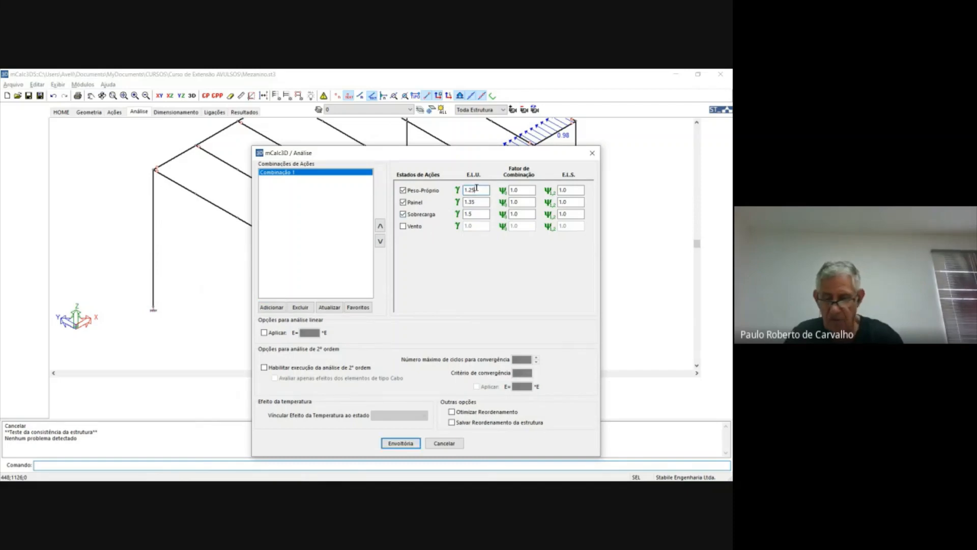
key(BackSpace)
key(BackSpace)
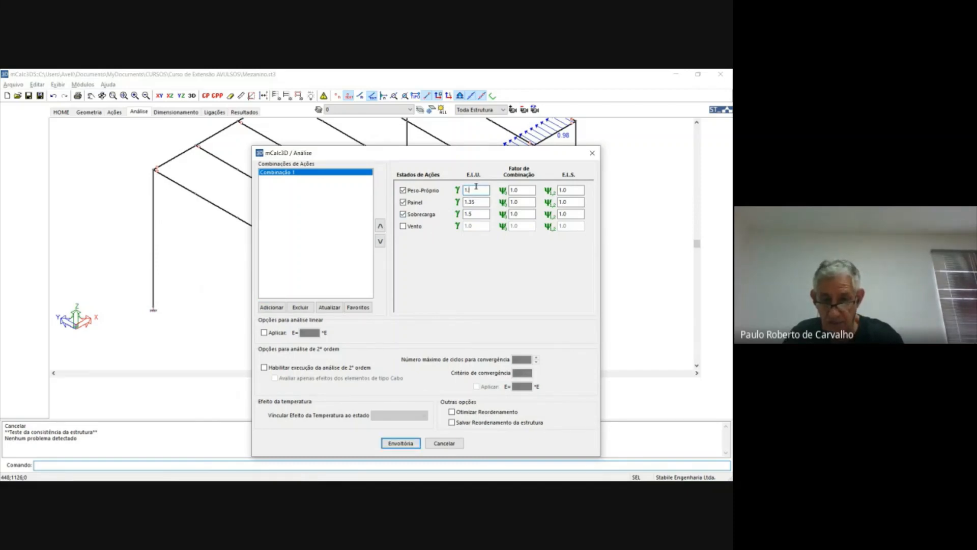
key(BackSpace)
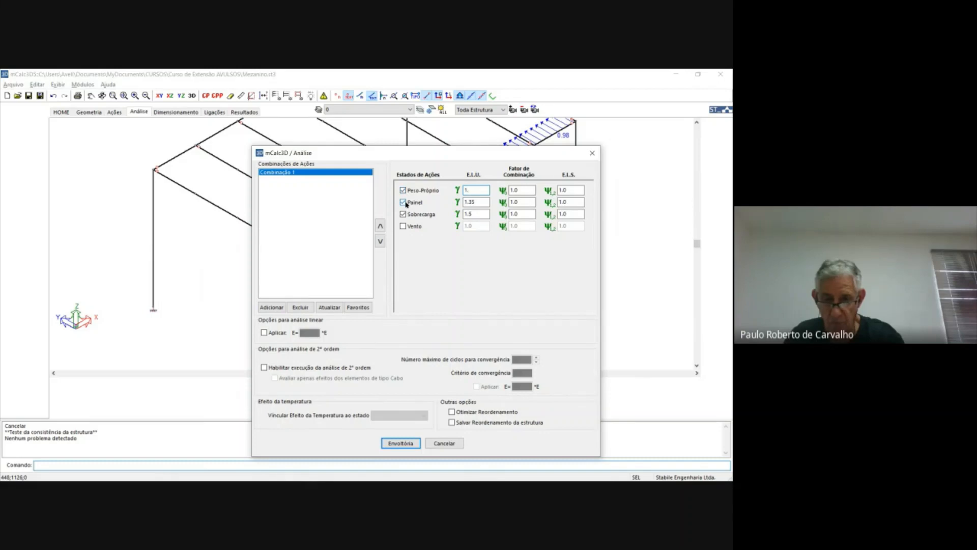
text(.0)
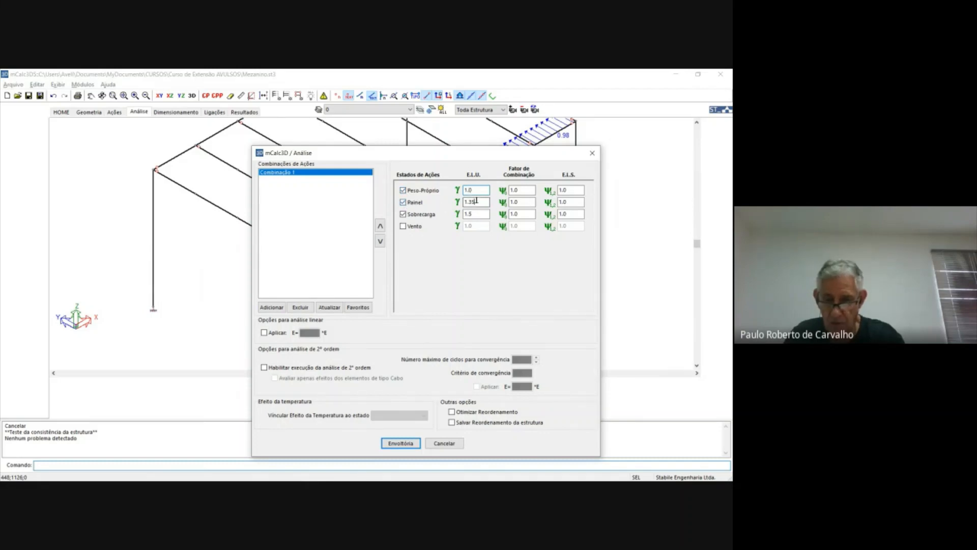
text(0)
Step: Exclude Sobrecarga, include Vento with an E.L.U. factor of 1.4, and add the selected actions as a second combination
click(402, 214)
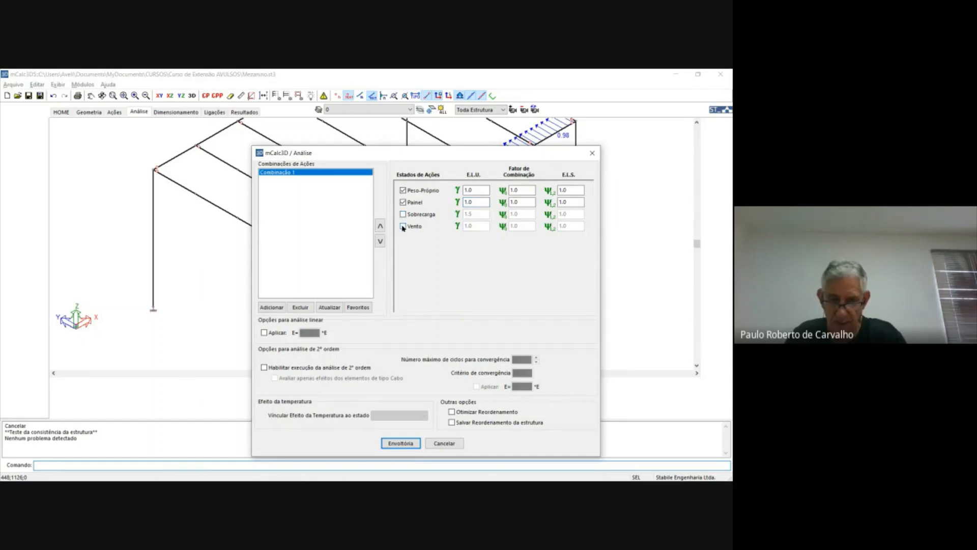
click(402, 227)
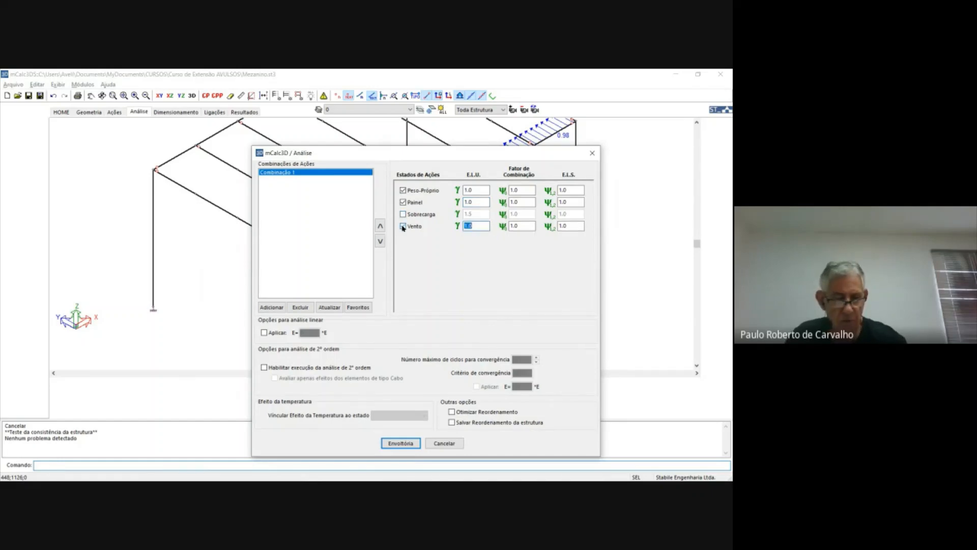
text(1.)
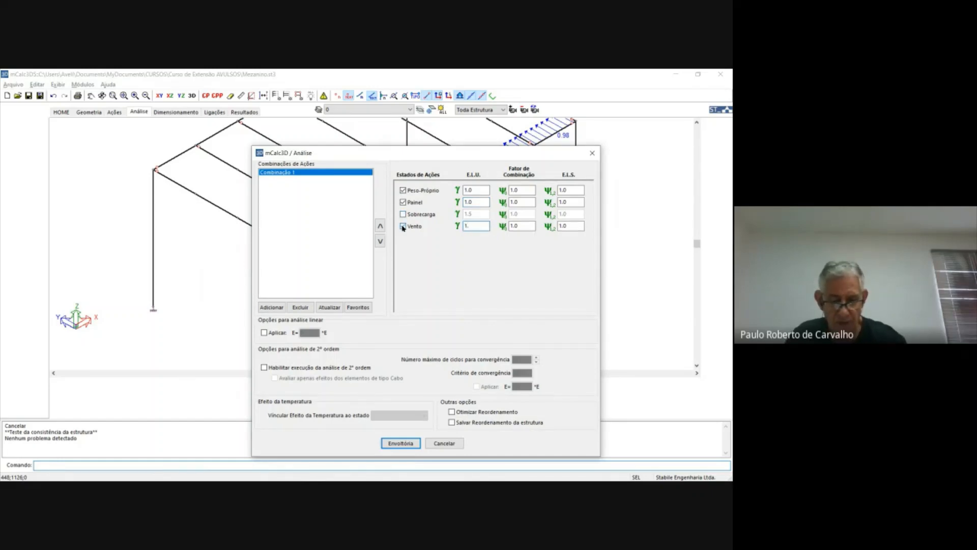
text(4)
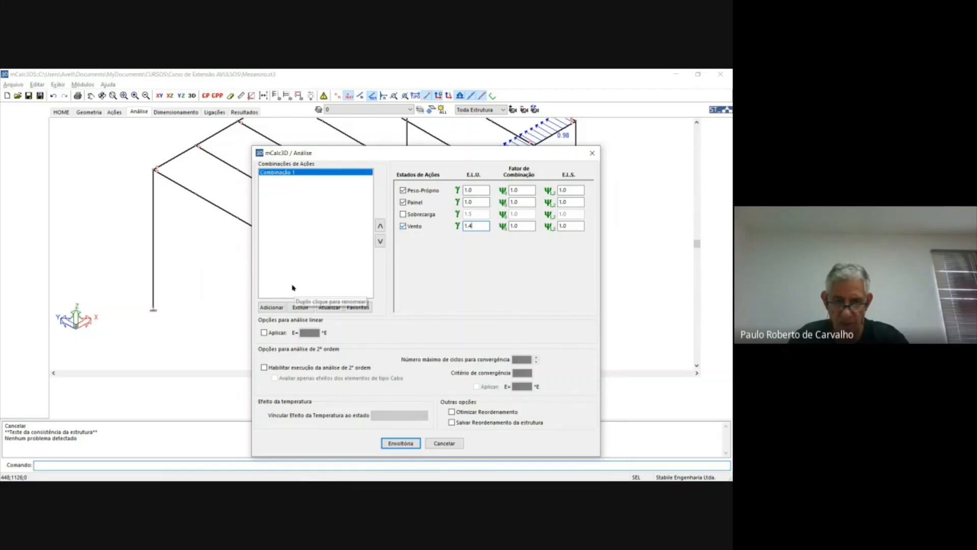
click(275, 307)
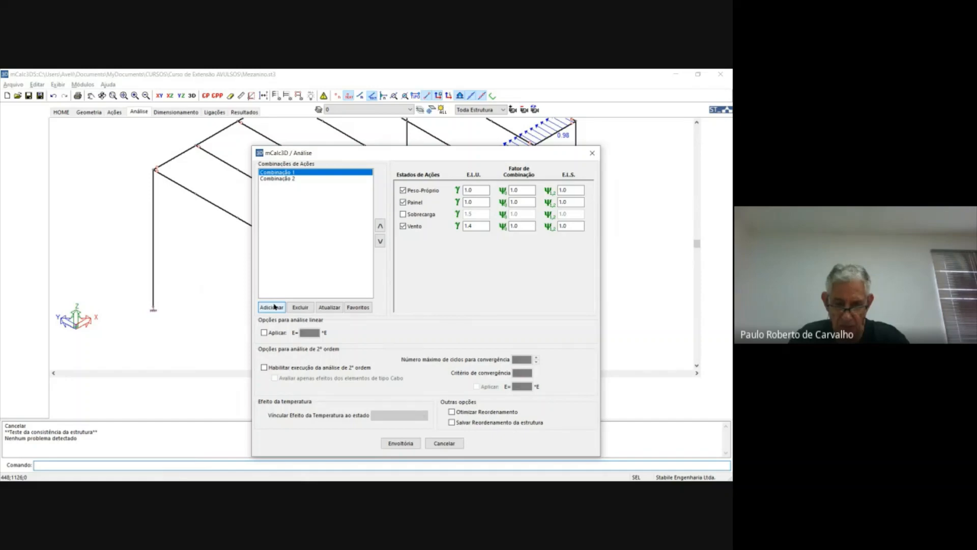
Step: Run the envelope analysis of the two action combinations and close its progress report
click(400, 443)
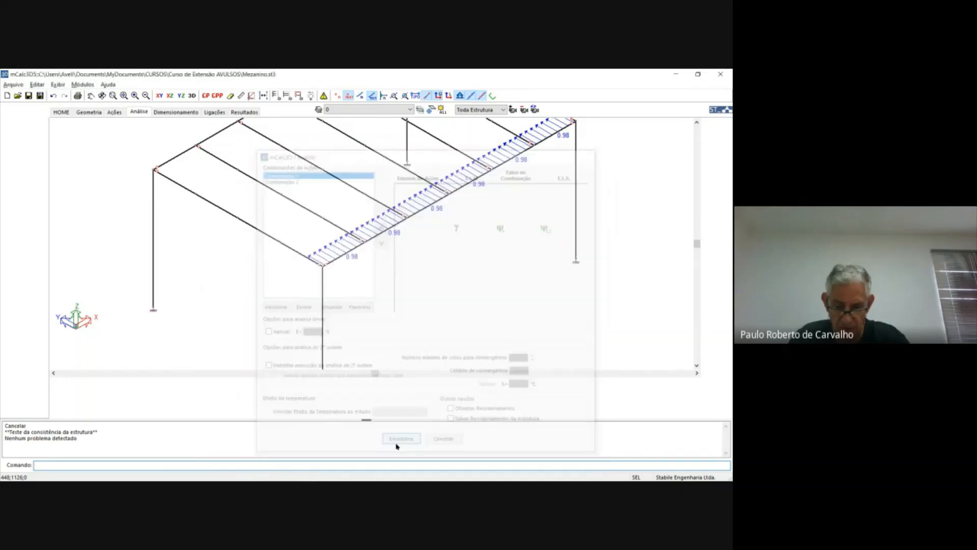
click(376, 380)
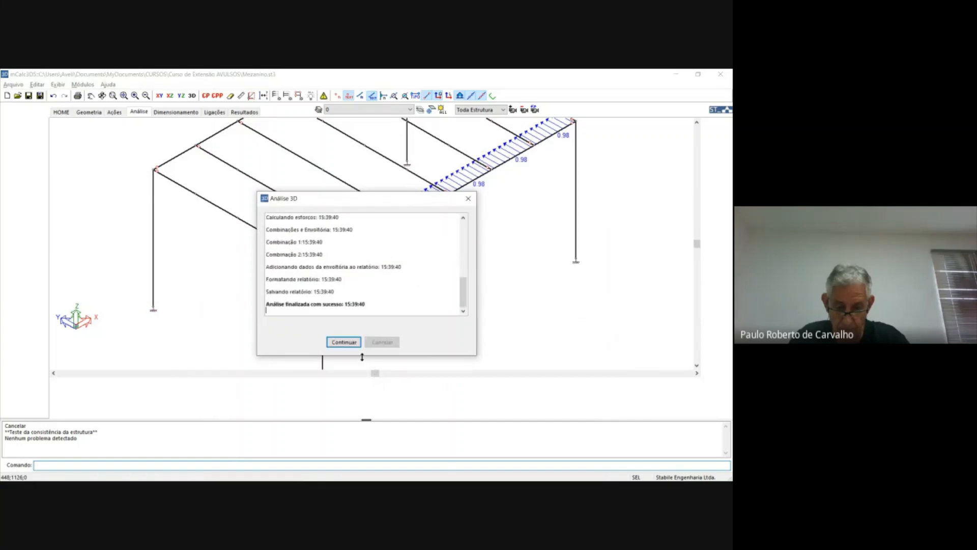
click(355, 345)
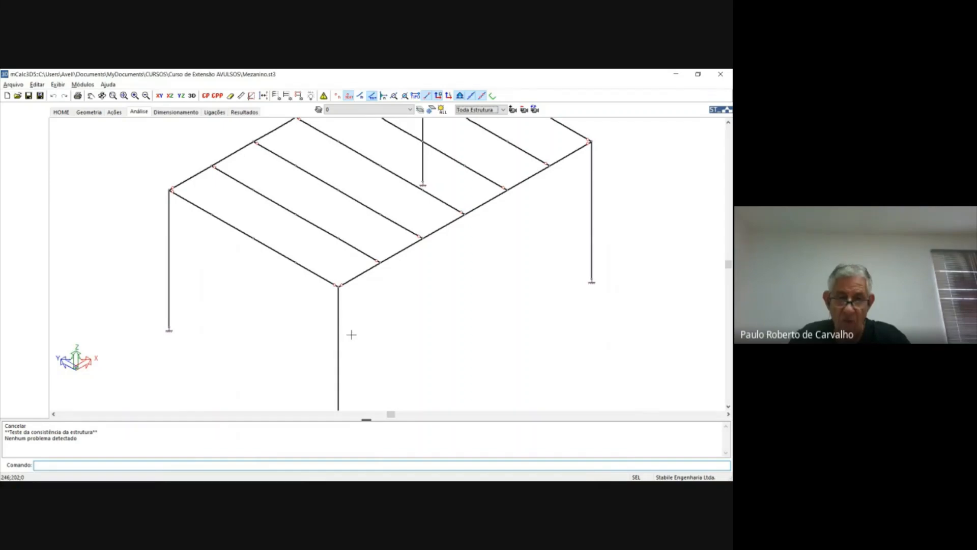
Step: Examine the deformed shape of the structure under Combinação 1 and Combinação 2
scroll(316, 269, down, 3)
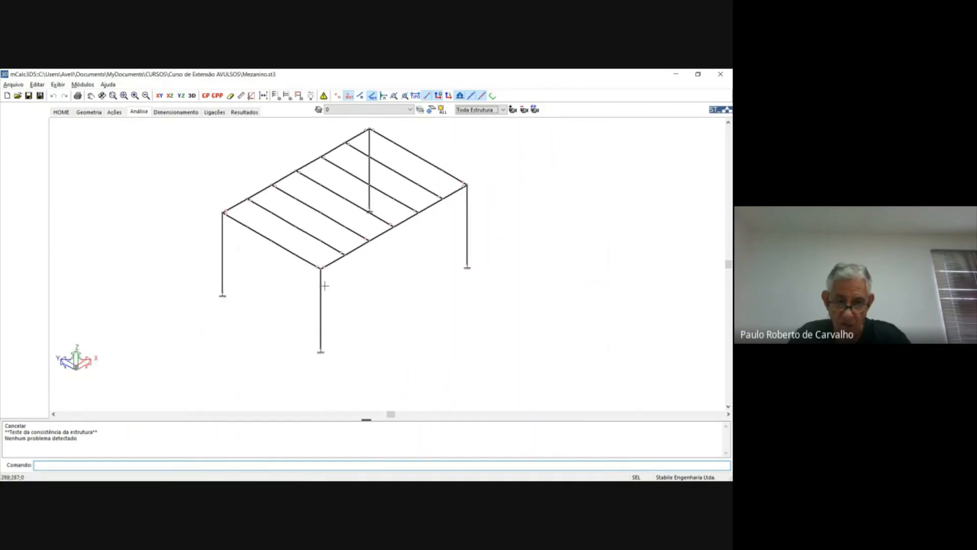
middle_drag(325, 283, 337, 303)
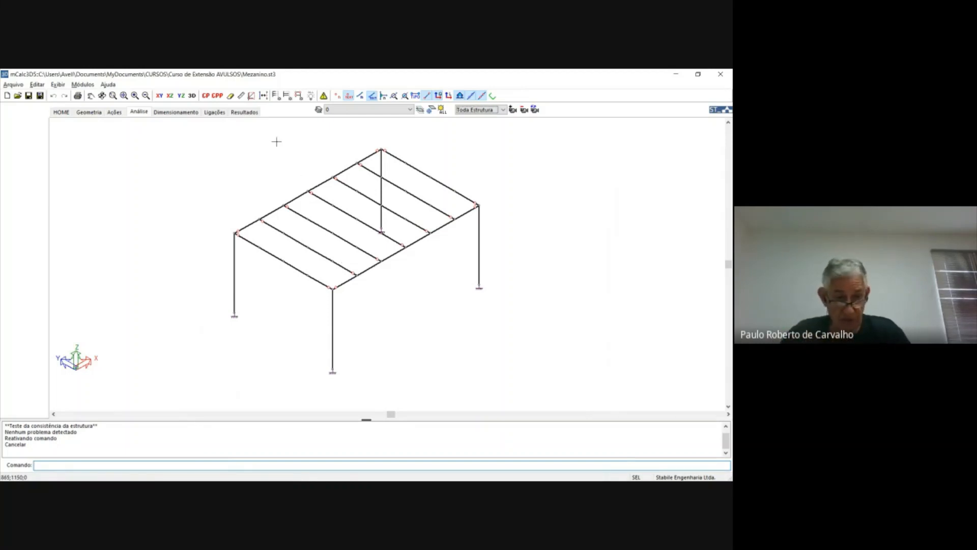
click(244, 112)
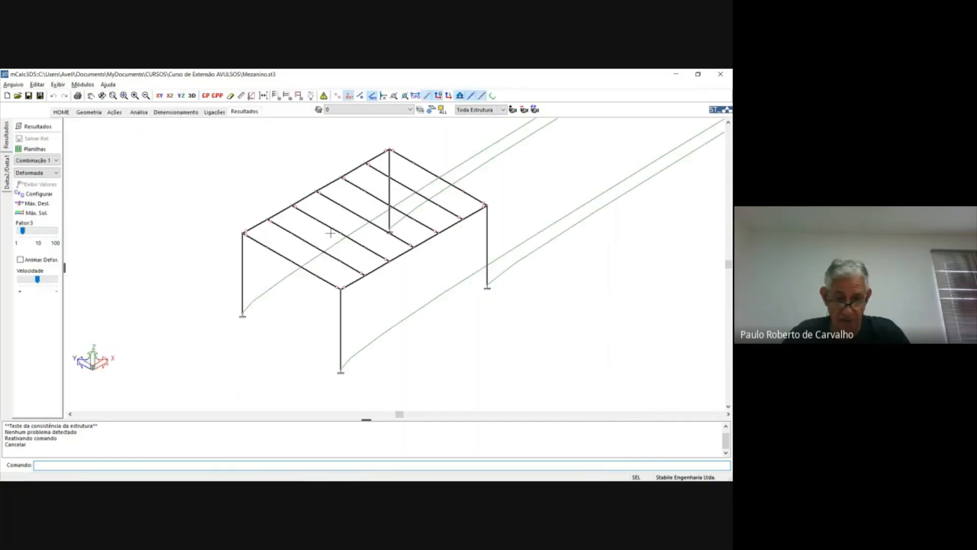
scroll(353, 300, down, 3)
scroll(352, 300, down, 2)
mouse_move(348, 302)
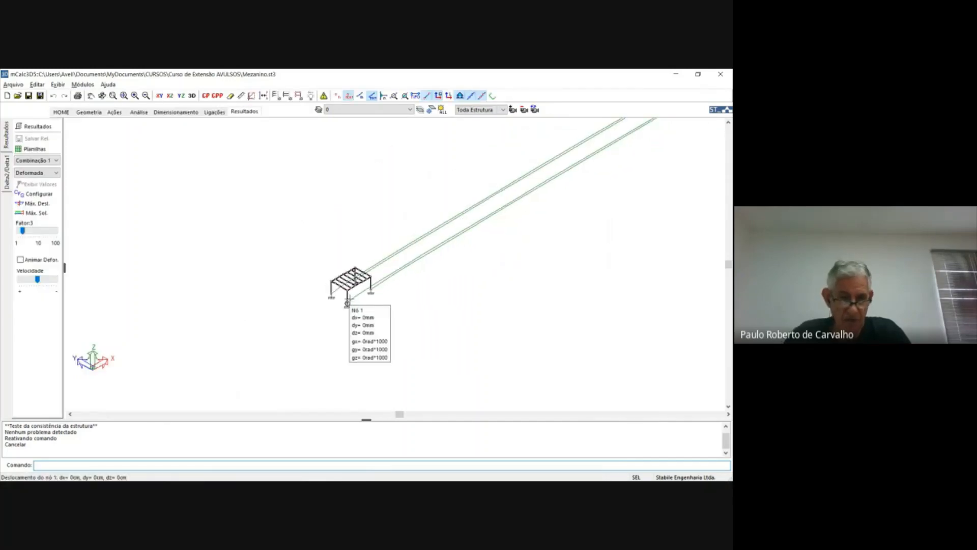
scroll(348, 302, down, 1)
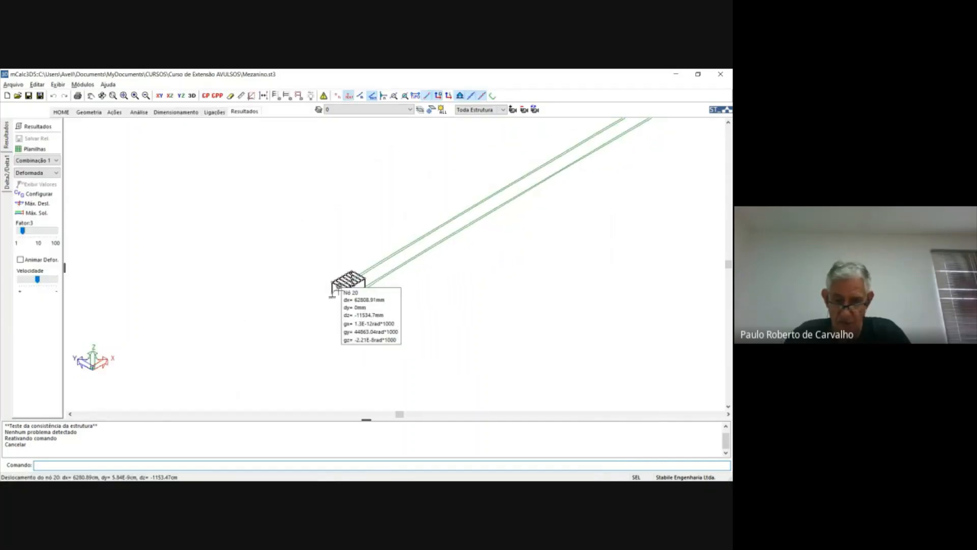
click(43, 160)
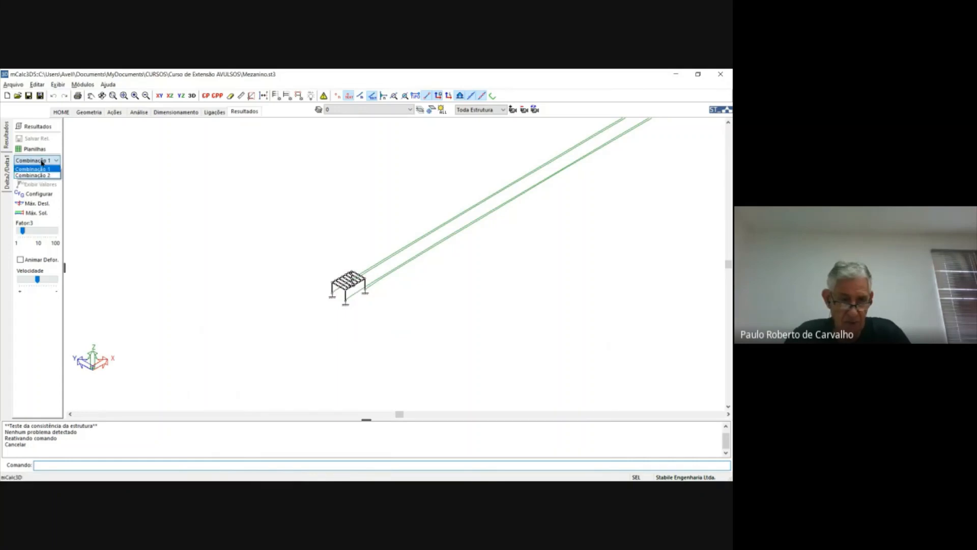
click(44, 176)
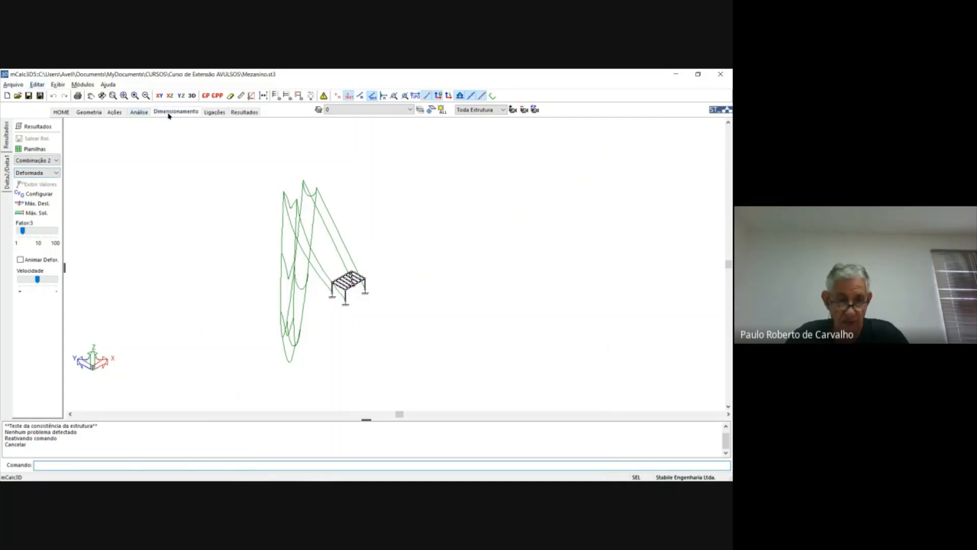
Step: In the XZ view, select the four columns for member design and set their profile type to Perfil I Gerdau
click(175, 111)
click(358, 307)
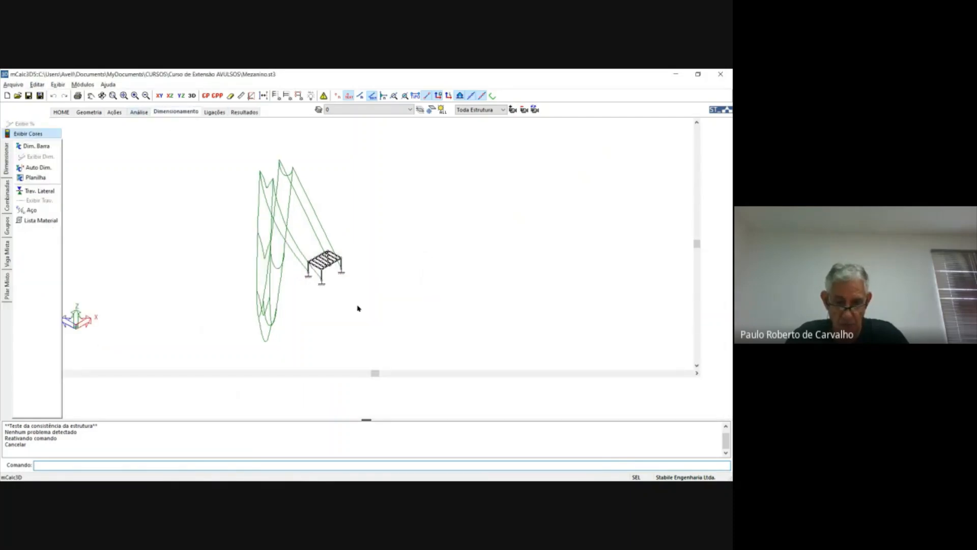
click(180, 96)
scroll(452, 263, down, 2)
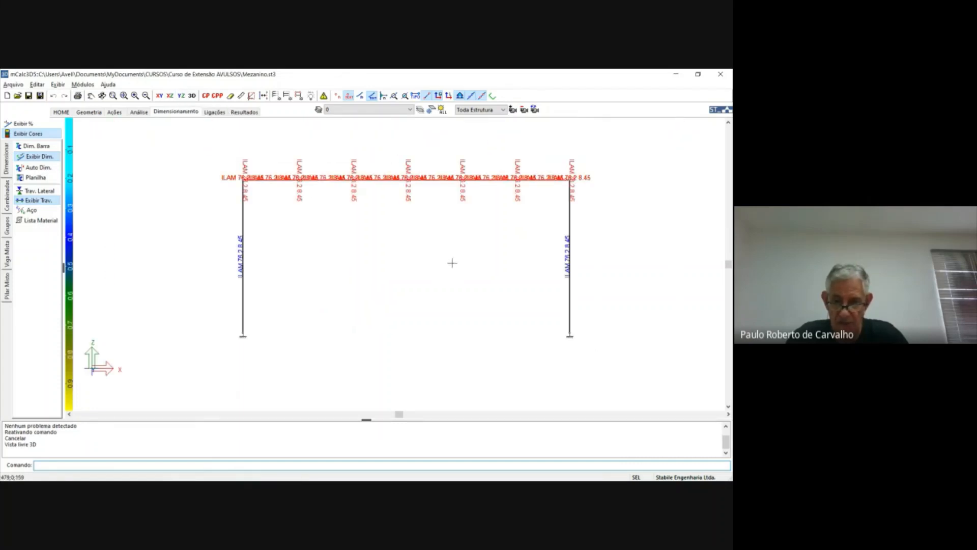
click(48, 146)
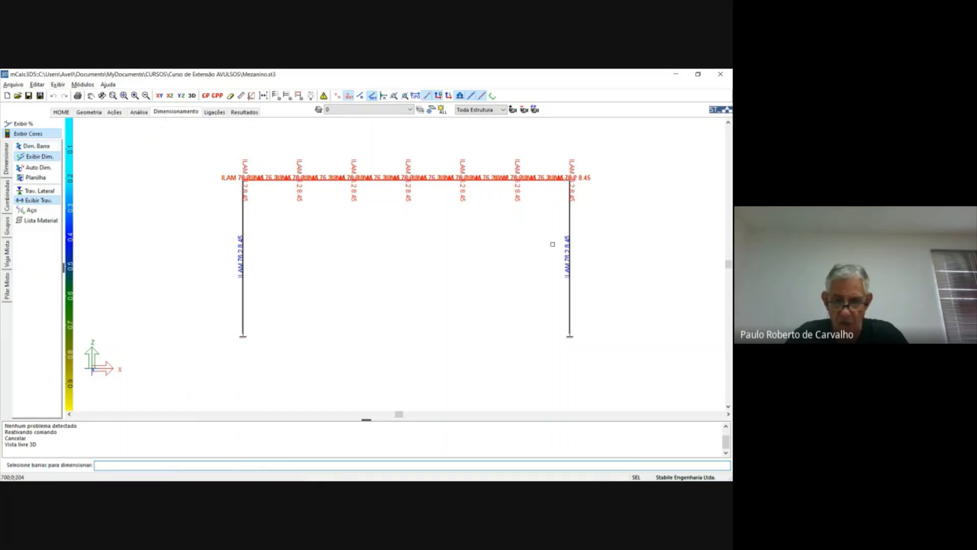
drag(608, 236, 188, 291)
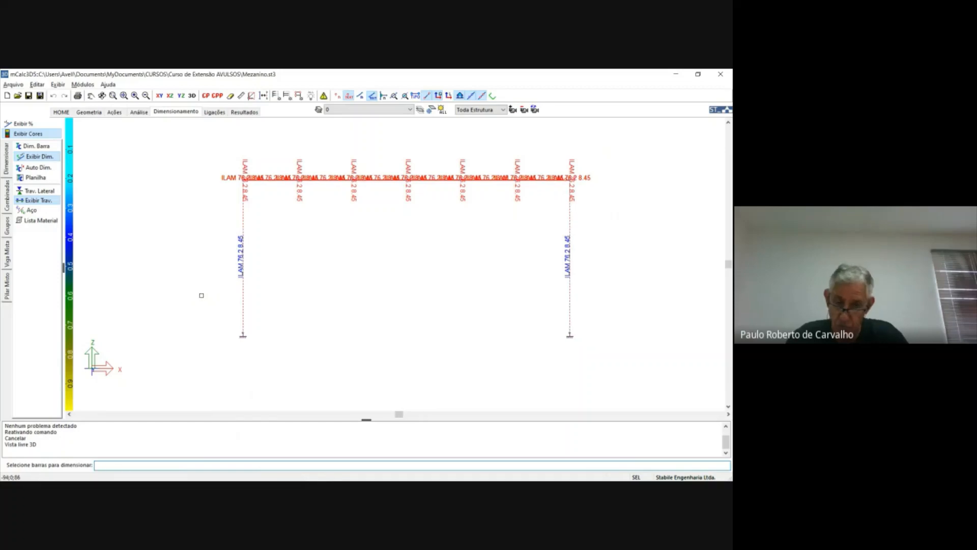
key(Return)
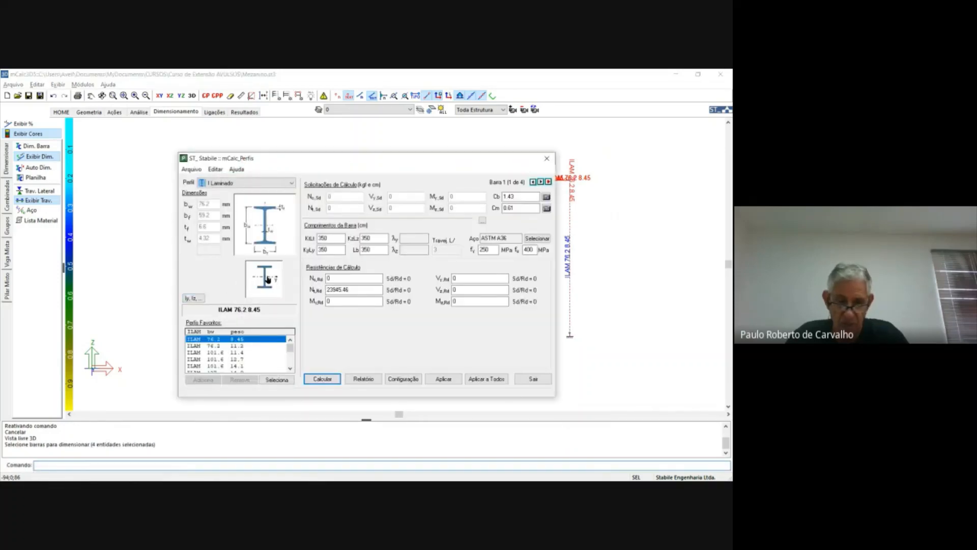
click(271, 235)
click(272, 235)
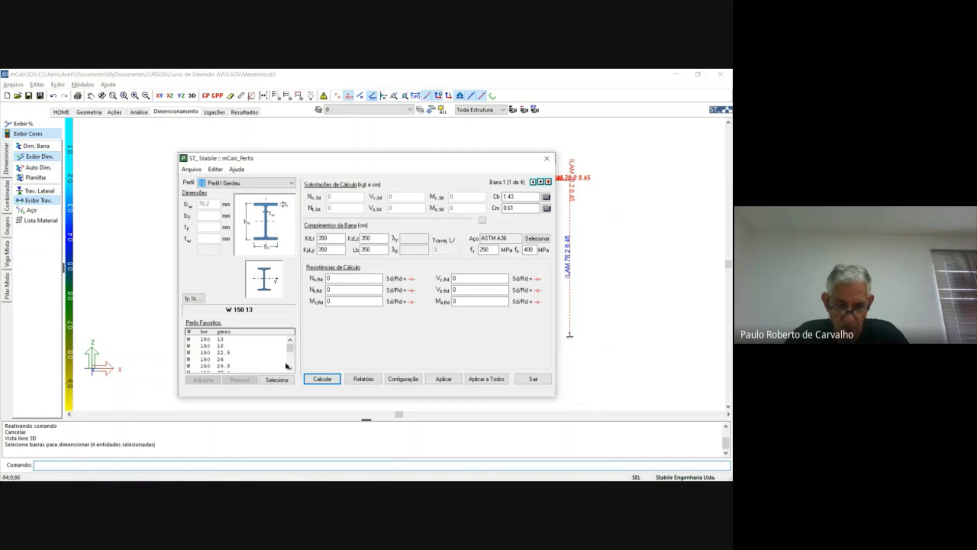
Step: Try the W 200 26.6 profile for the columns and calculate its resistance
click(290, 368)
click(290, 368)
click(290, 368)
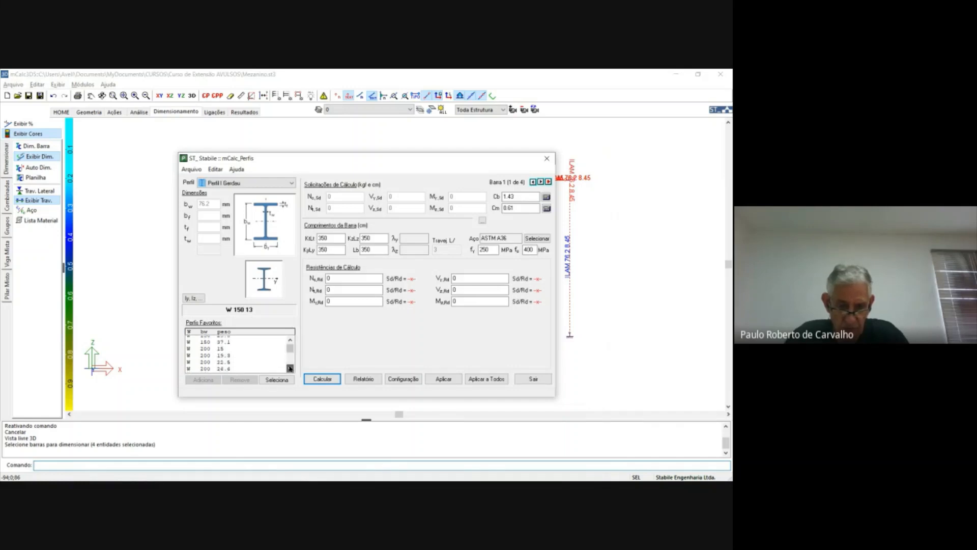
click(290, 368)
click(290, 367)
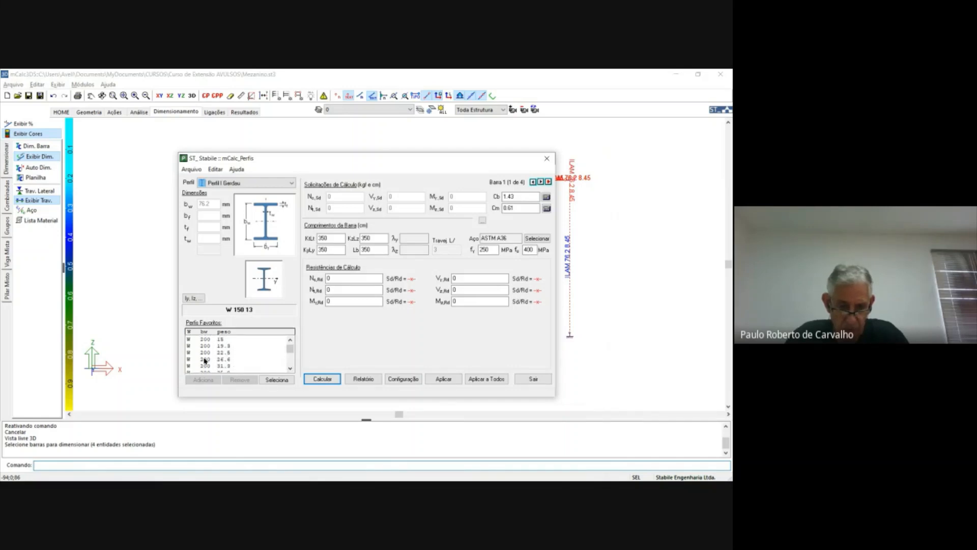
click(205, 359)
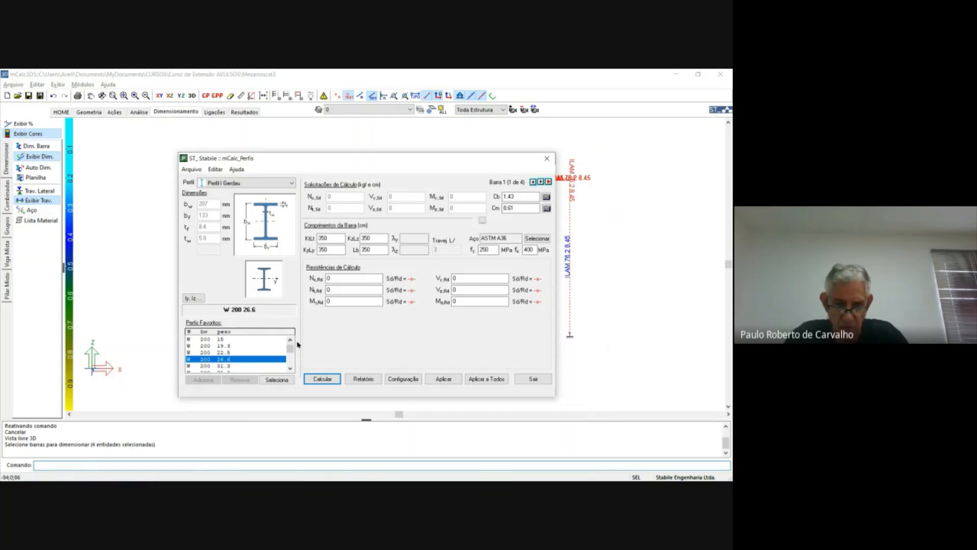
click(325, 378)
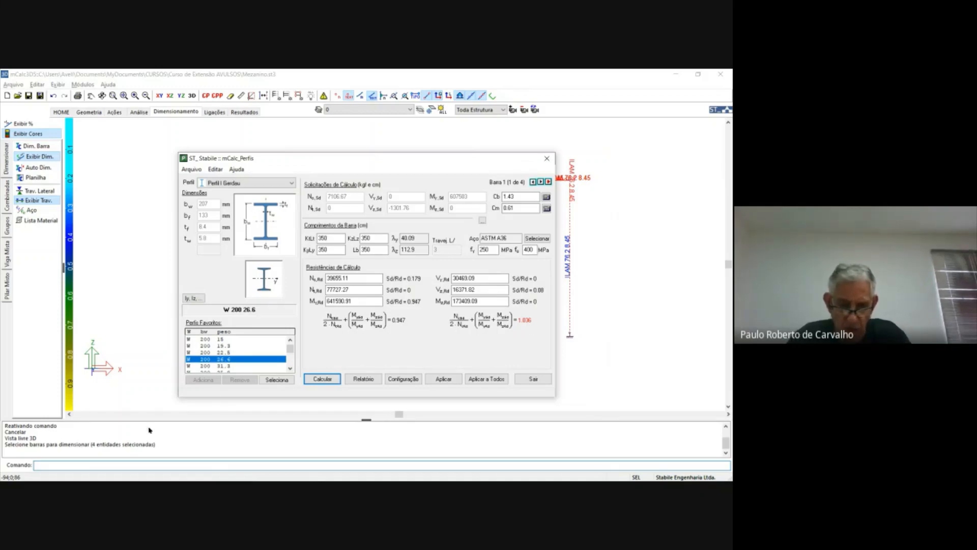
Step: Calculate the columns with the W 200 31.3 profile, apply it to all four, and return to the 3D view
click(289, 368)
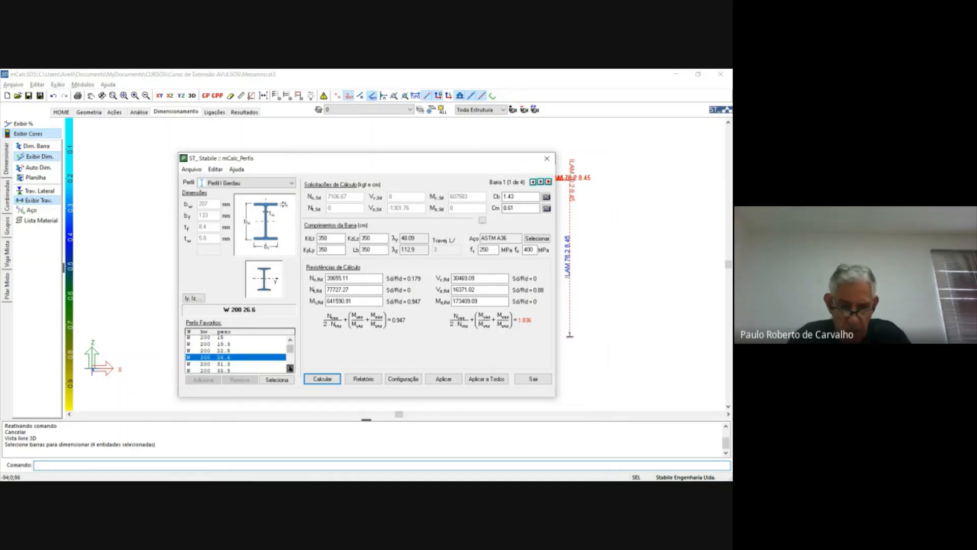
click(223, 359)
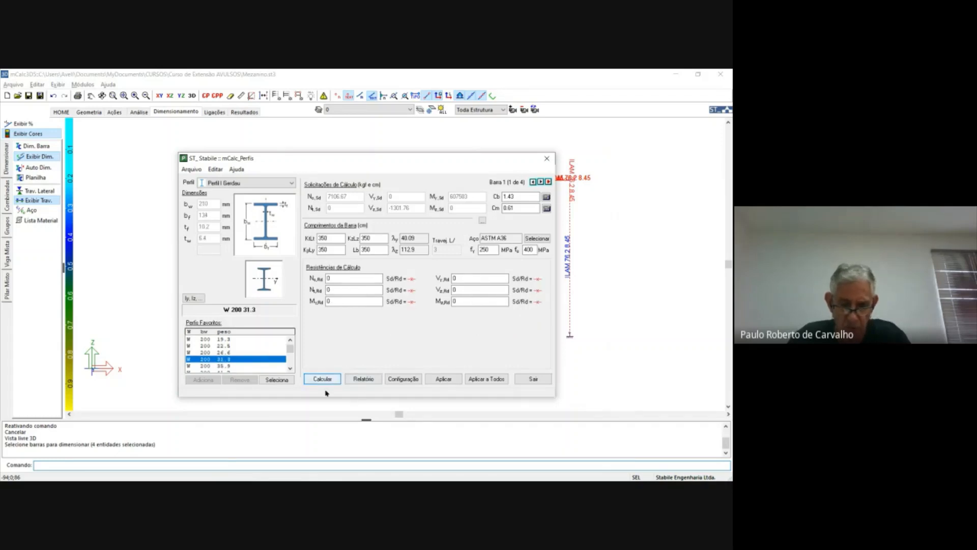
click(322, 379)
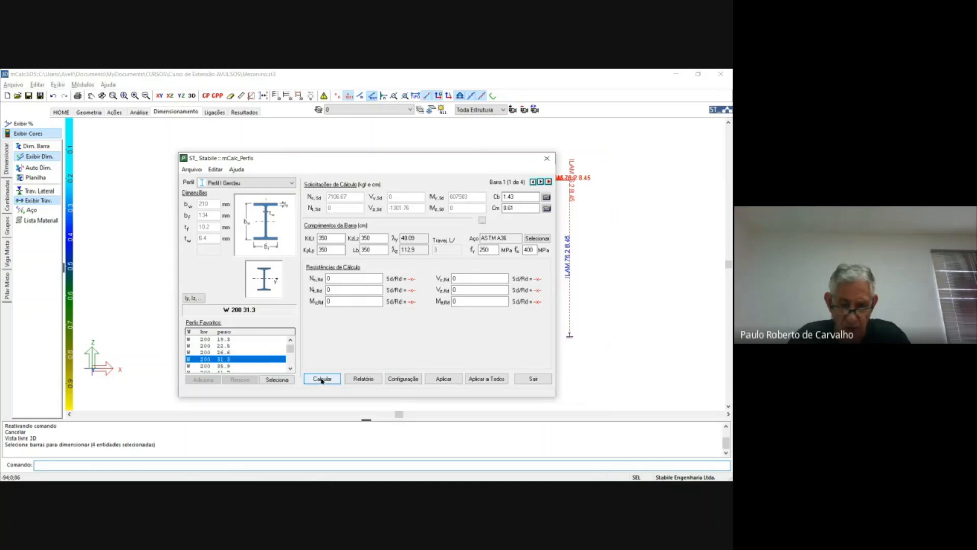
click(492, 379)
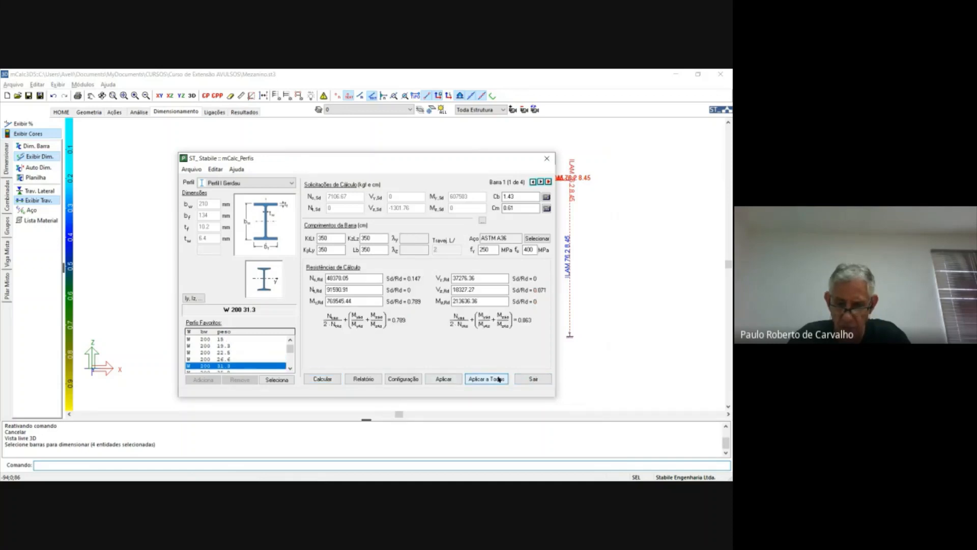
click(532, 378)
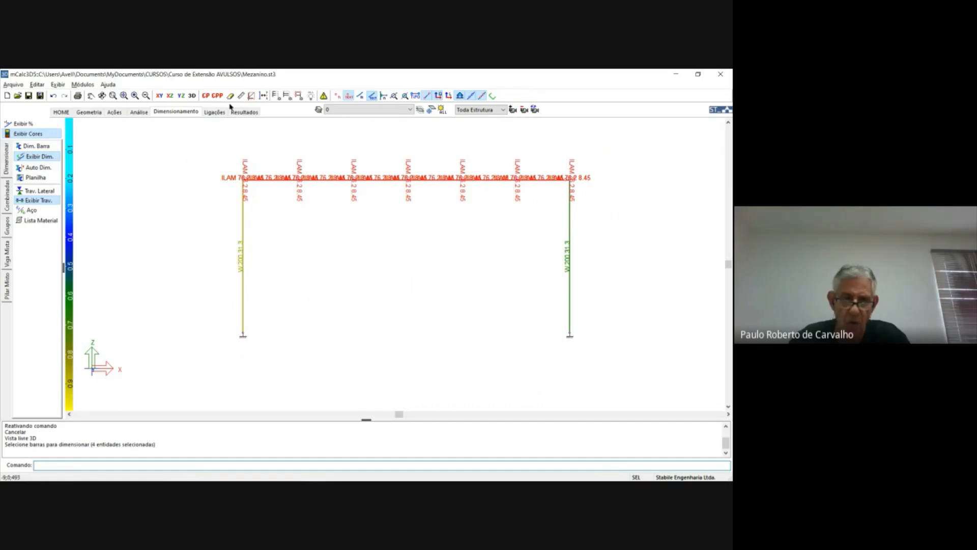
click(191, 96)
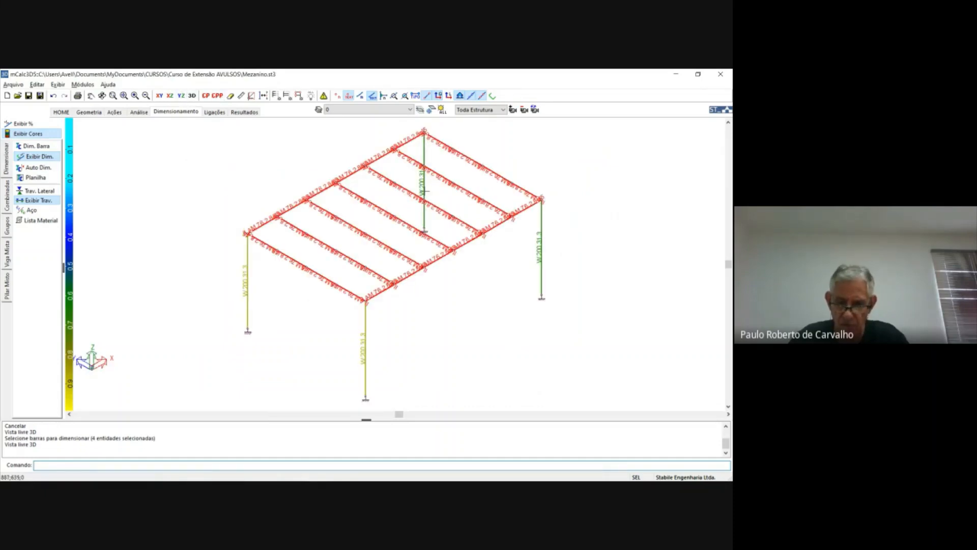
Step: In the XY view, draw a line of bars at Y = 375, Z = 350 from X = 0 to 750, ending each at a beam every 125
click(159, 96)
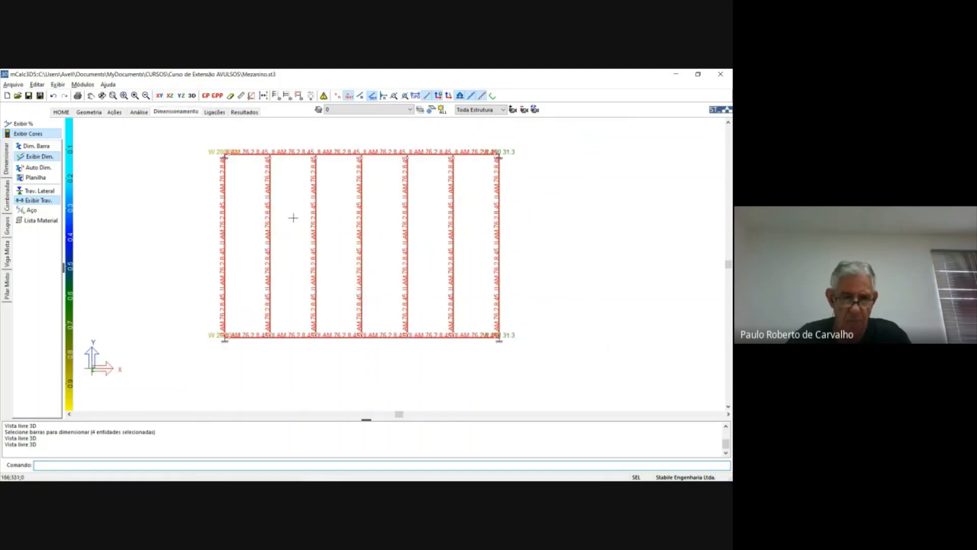
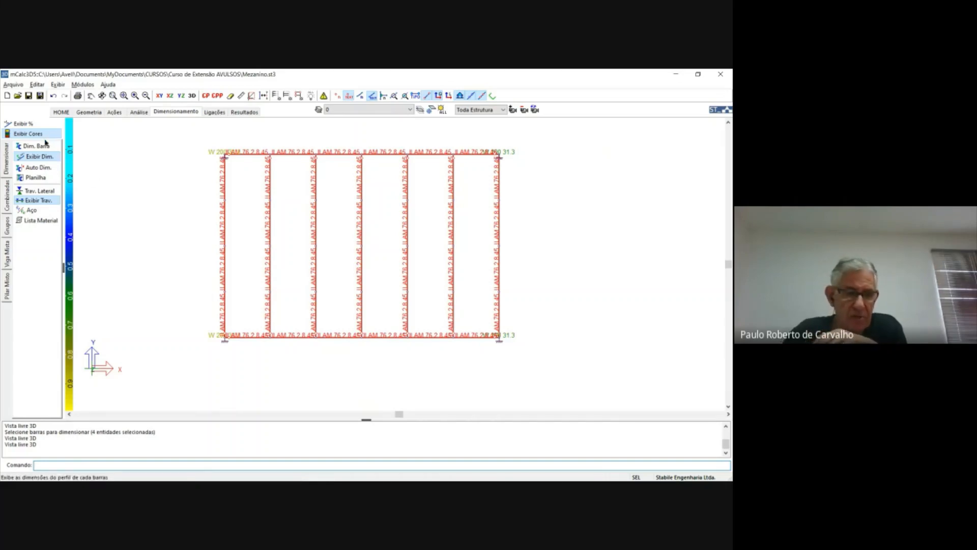
click(94, 113)
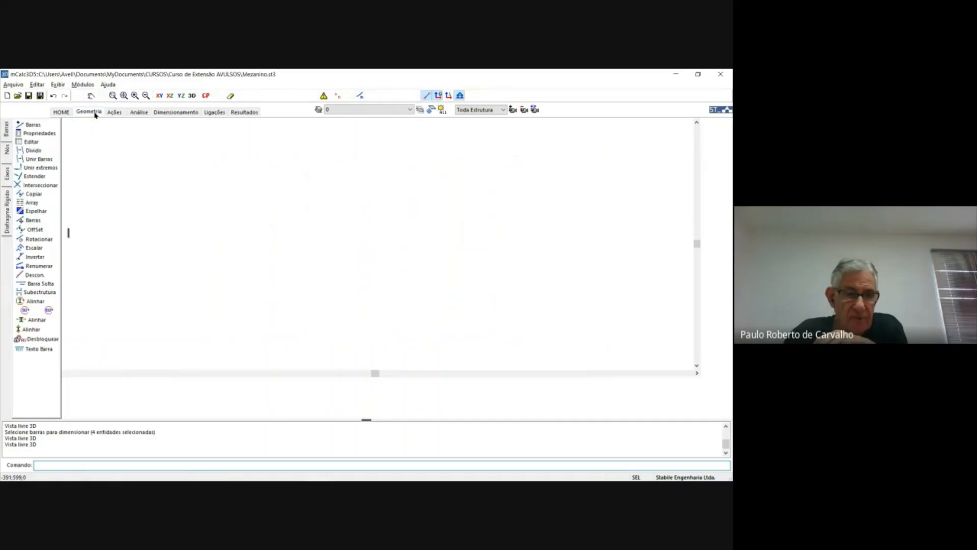
click(33, 125)
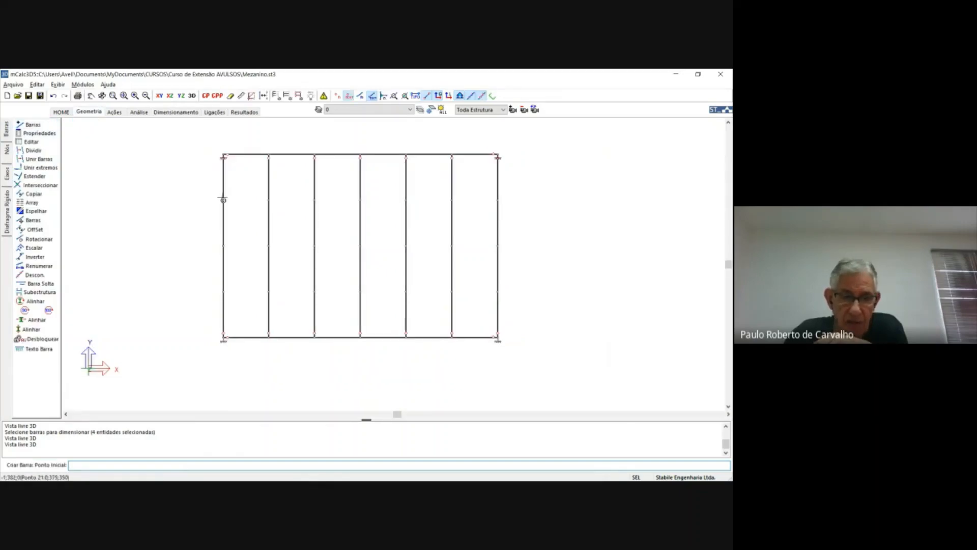
click(222, 199)
click(269, 200)
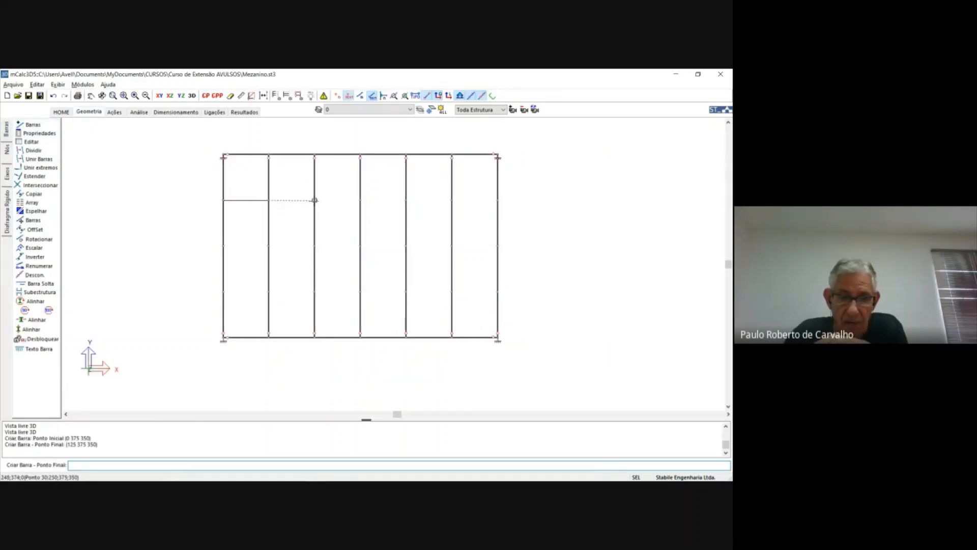
click(314, 200)
click(360, 200)
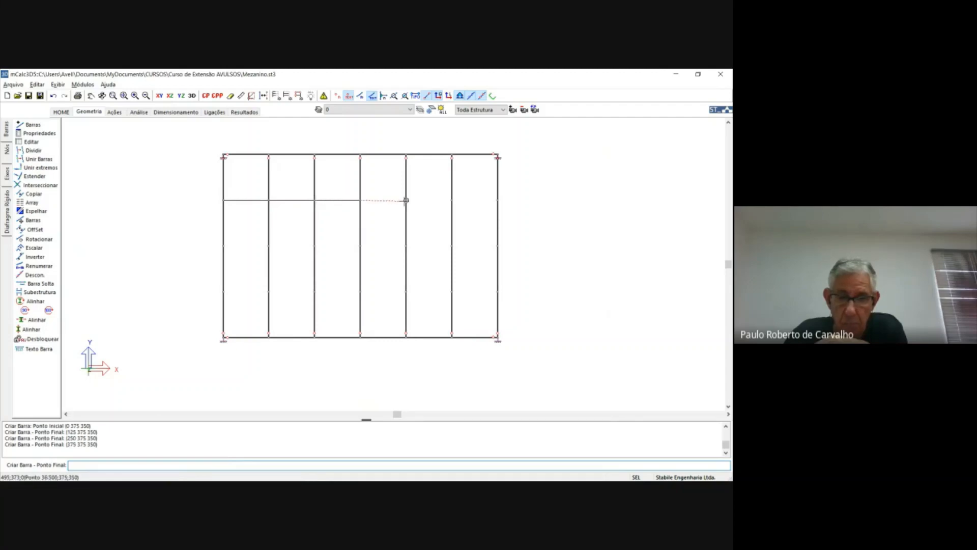
click(406, 200)
click(452, 200)
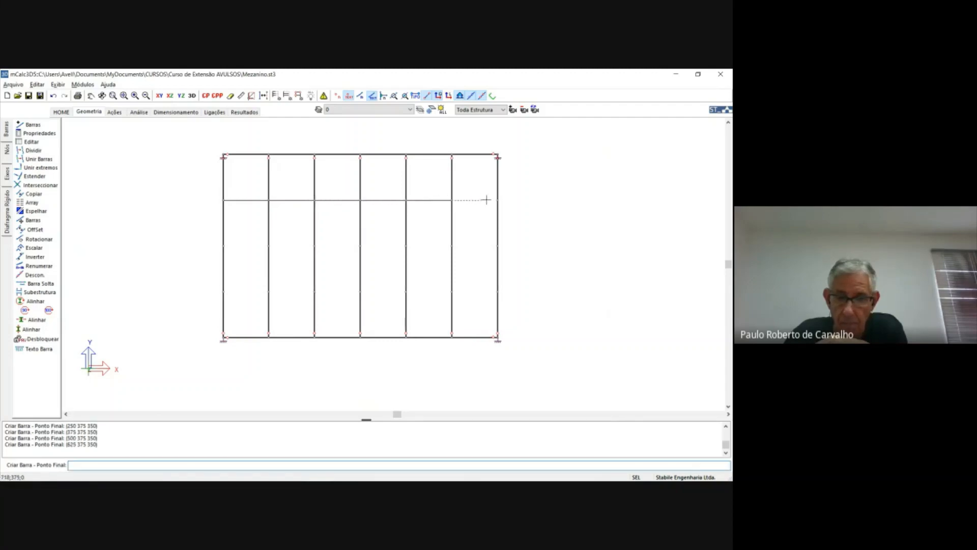
click(497, 200)
right_click(495, 200)
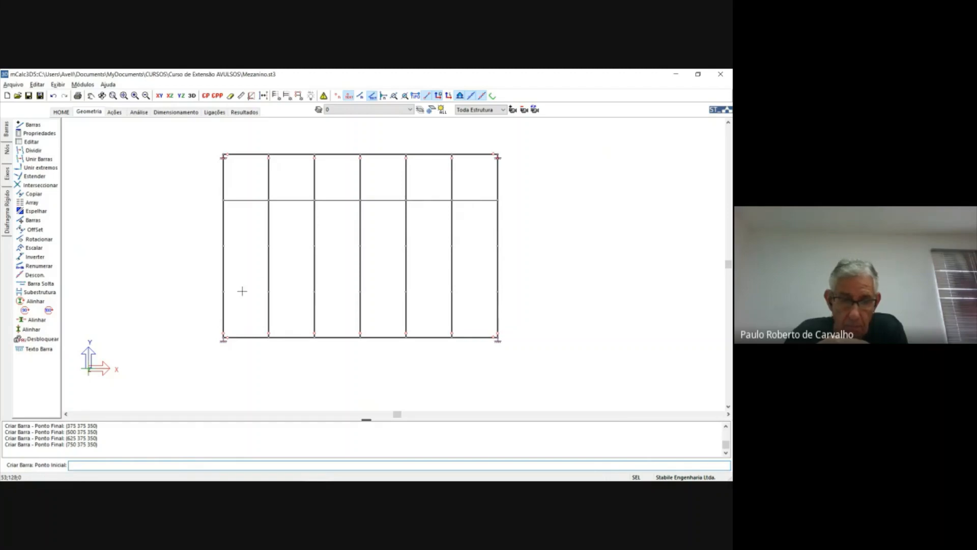
Step: Draw a second line of bars at Y = 125, Z = 350 from X = 0 to 750, with one segment per 125 beam bay
click(223, 292)
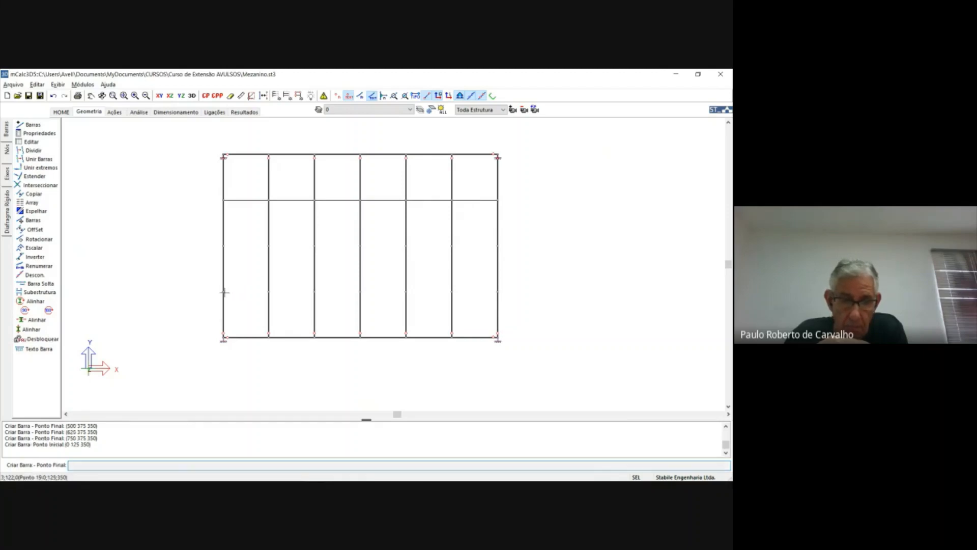
click(269, 292)
click(314, 291)
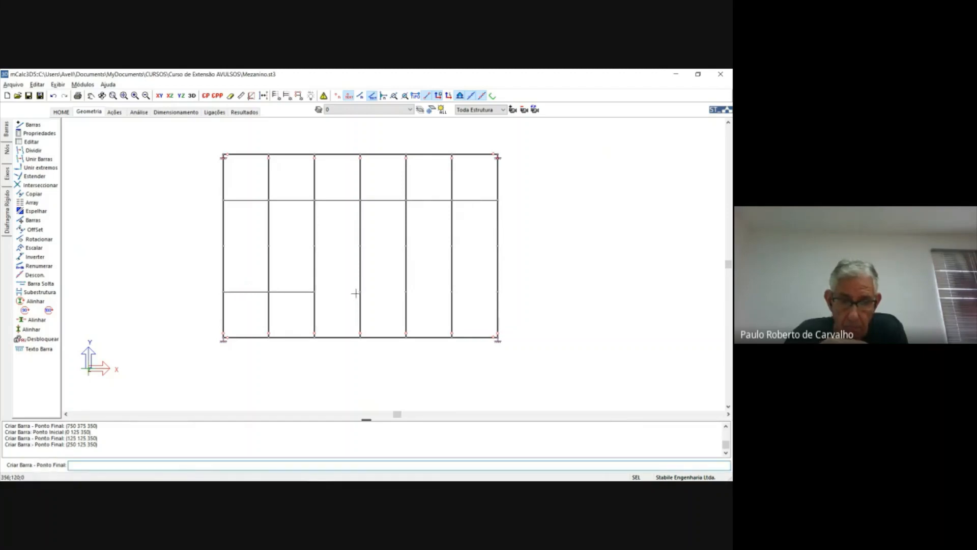
click(360, 292)
click(406, 291)
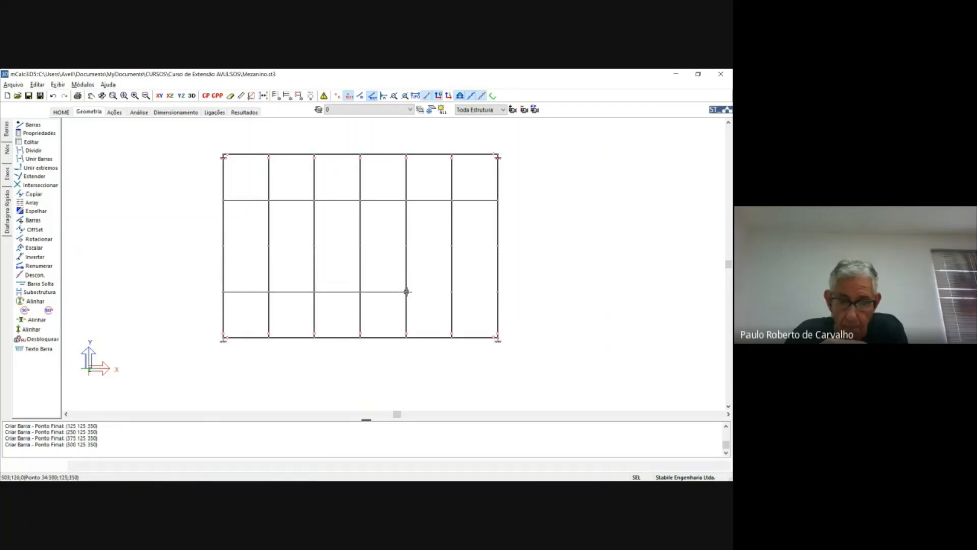
click(452, 291)
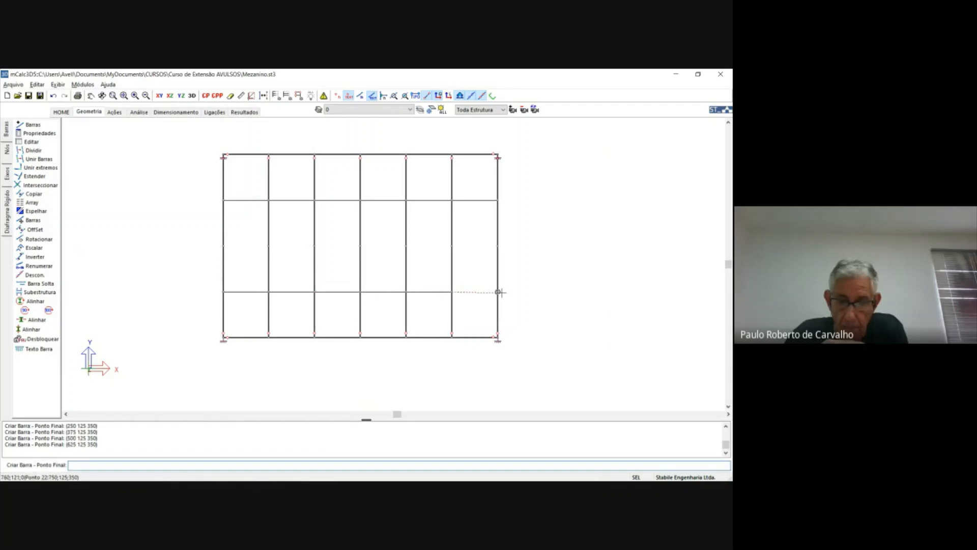
click(498, 291)
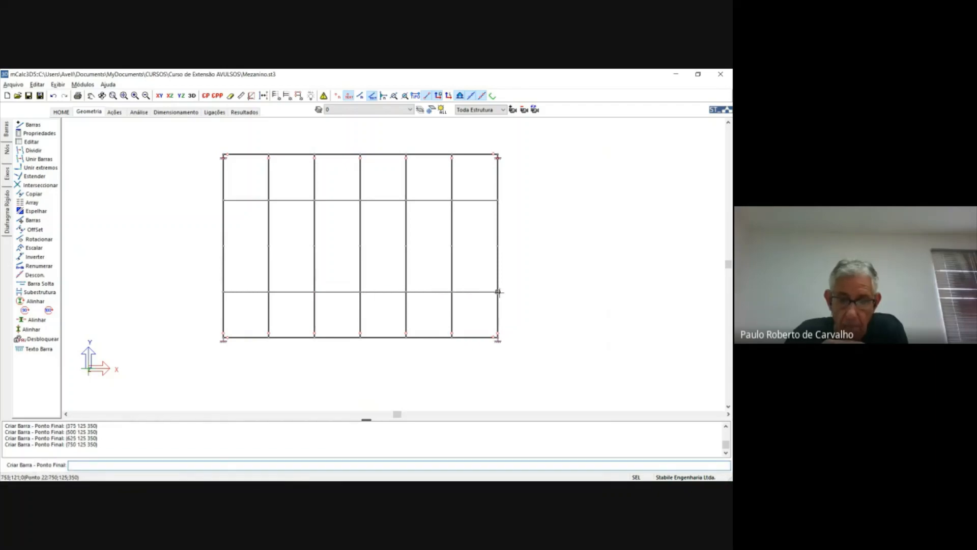
Step: Draw zigzag bracing bars in the first bay from corner (0, 0) through (125, 125), (0, 250) and (125, 375) to corner (0, 500)
click(223, 336)
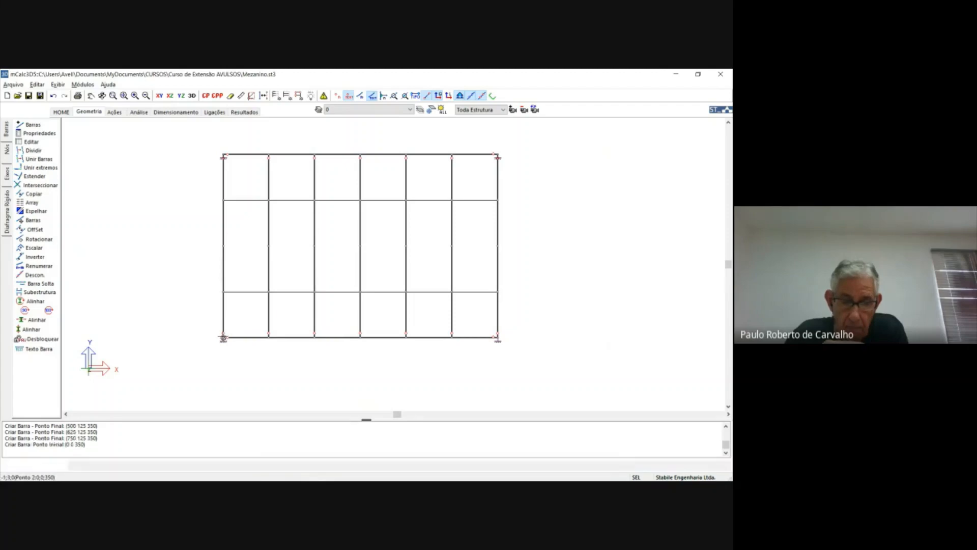
click(269, 291)
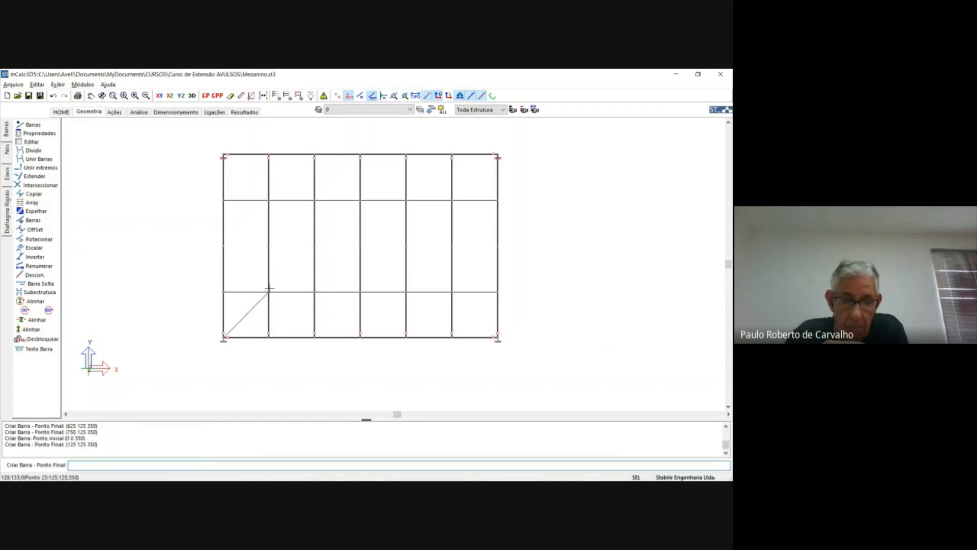
click(223, 246)
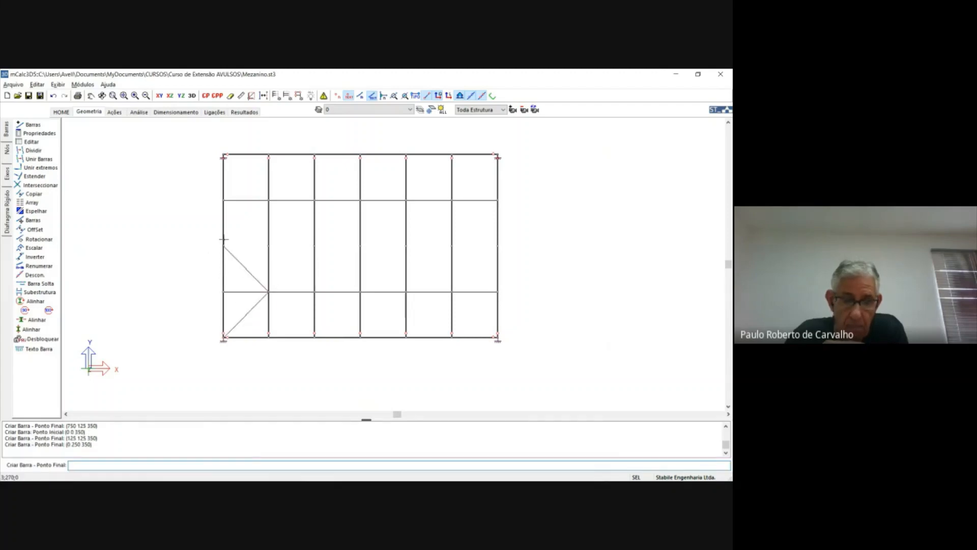
click(267, 201)
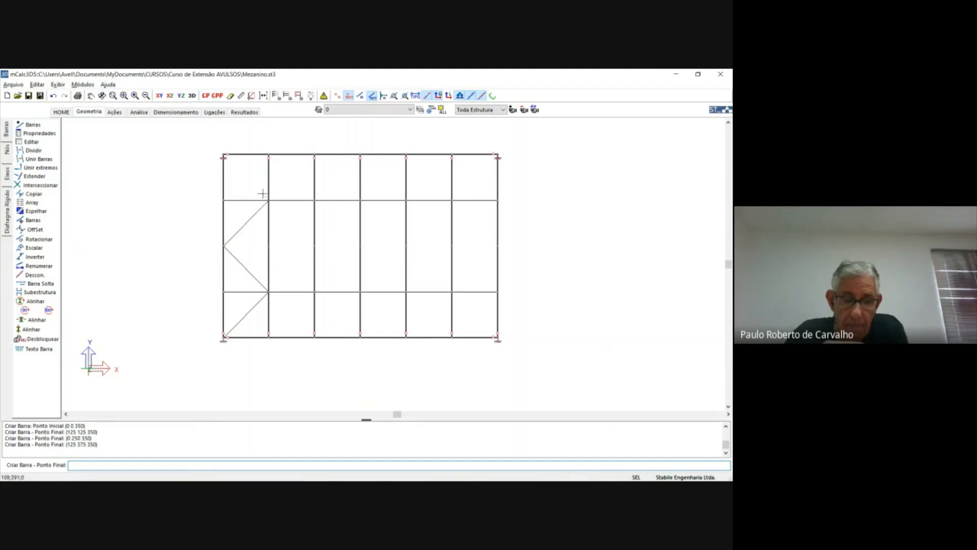
click(223, 154)
key(Escape)
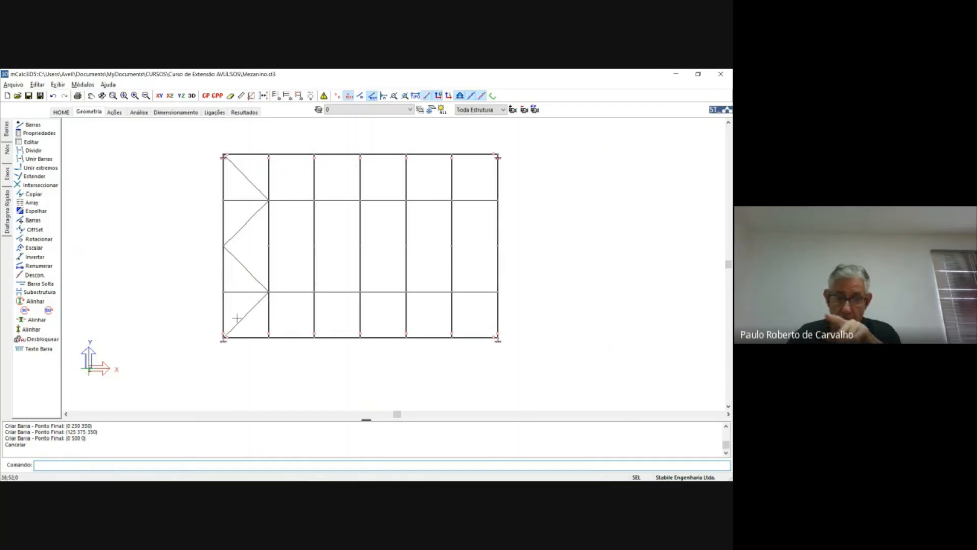
Step: In the 3D view, delete the diagonal that runs down to the column base and the diagonal at the (0, 0, 350) corner
click(192, 96)
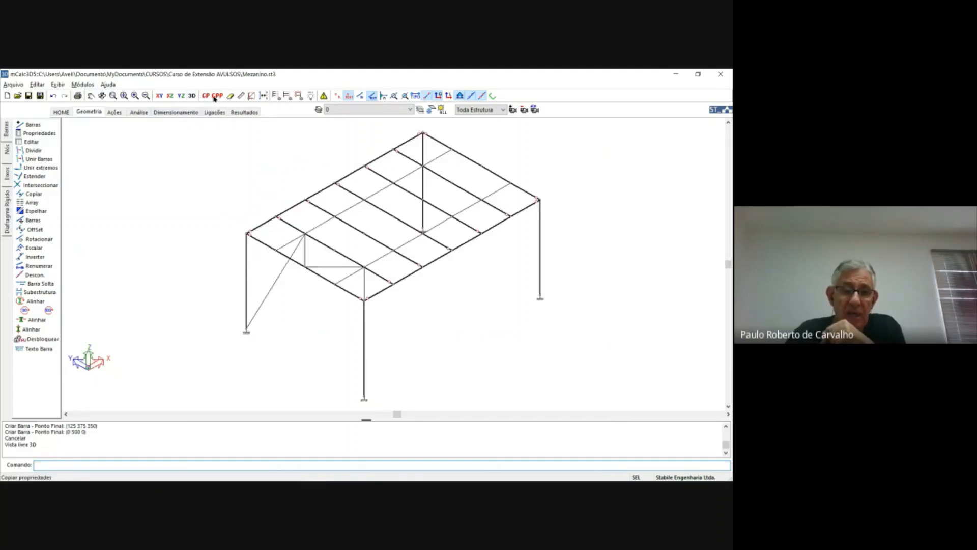
click(230, 97)
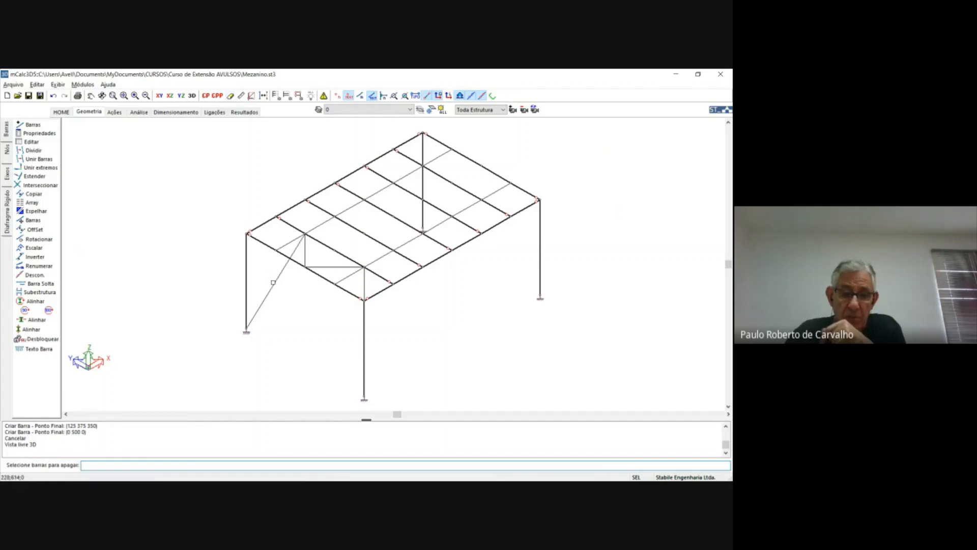
click(274, 282)
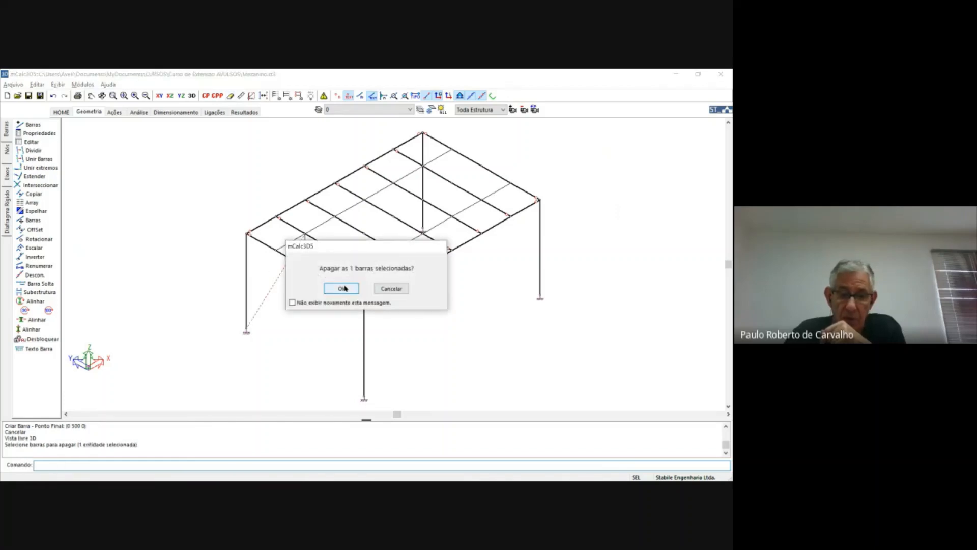
click(343, 289)
click(366, 286)
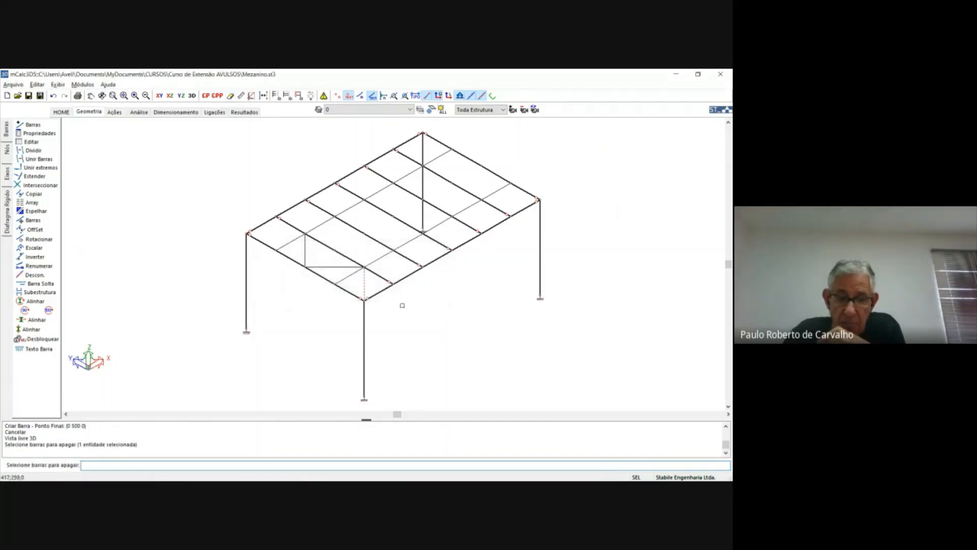
click(342, 288)
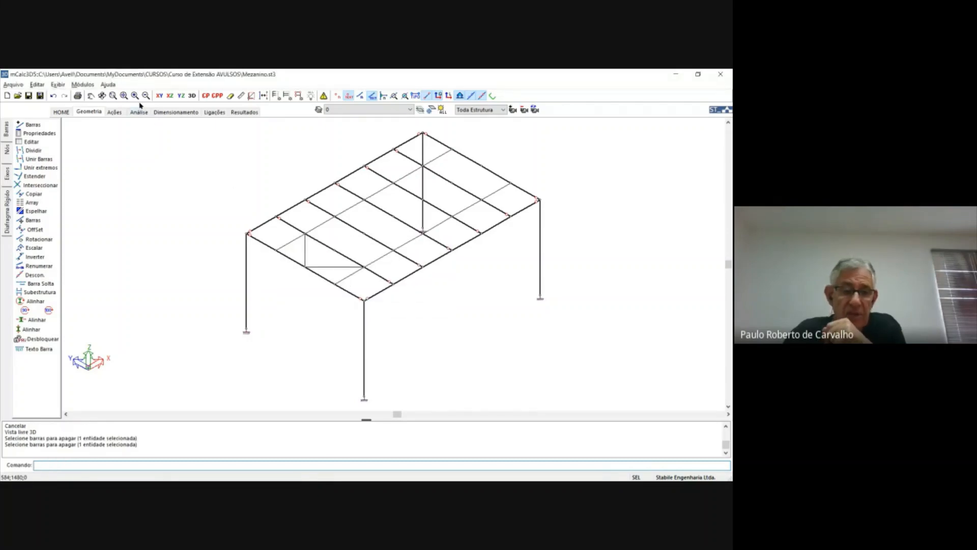
Step: Redraw the two corner diagonals from (125, 375, 350) to (0, 500, 350) and from (125, 125, 350) to (0, 0, 350)
click(42, 125)
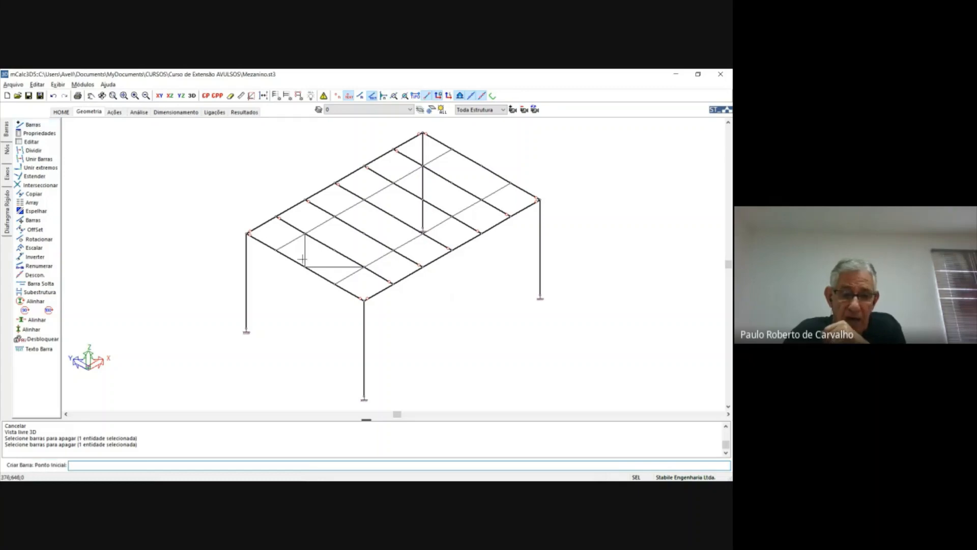
click(250, 233)
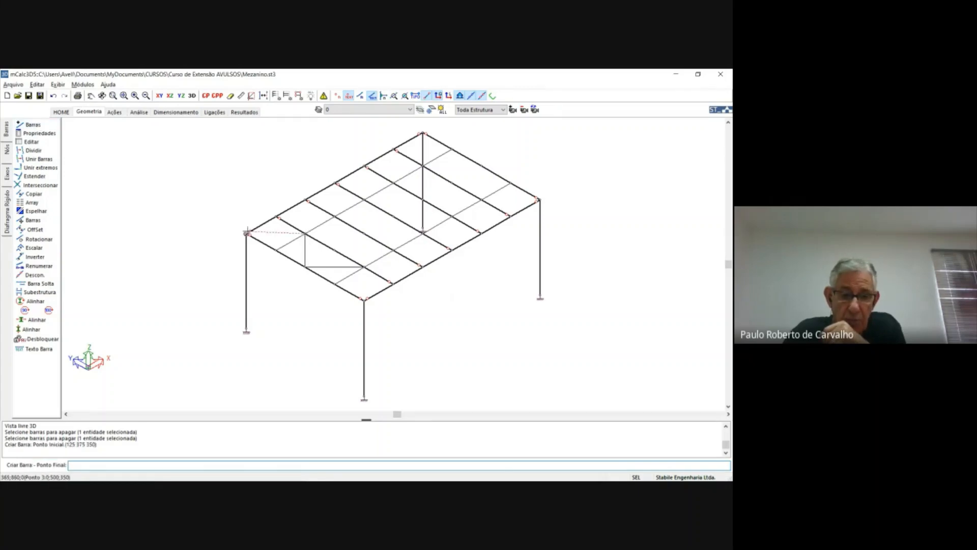
click(304, 234)
click(363, 266)
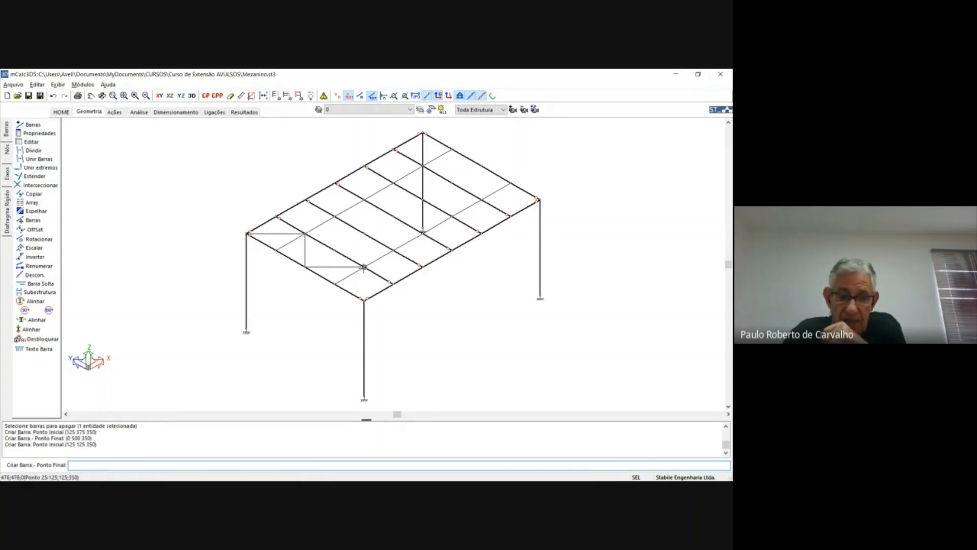
click(363, 299)
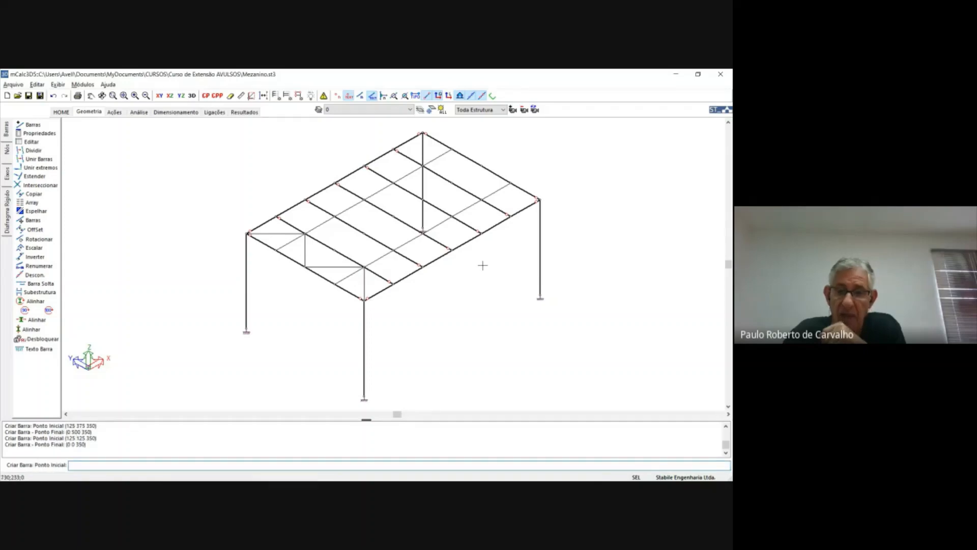
key(Escape)
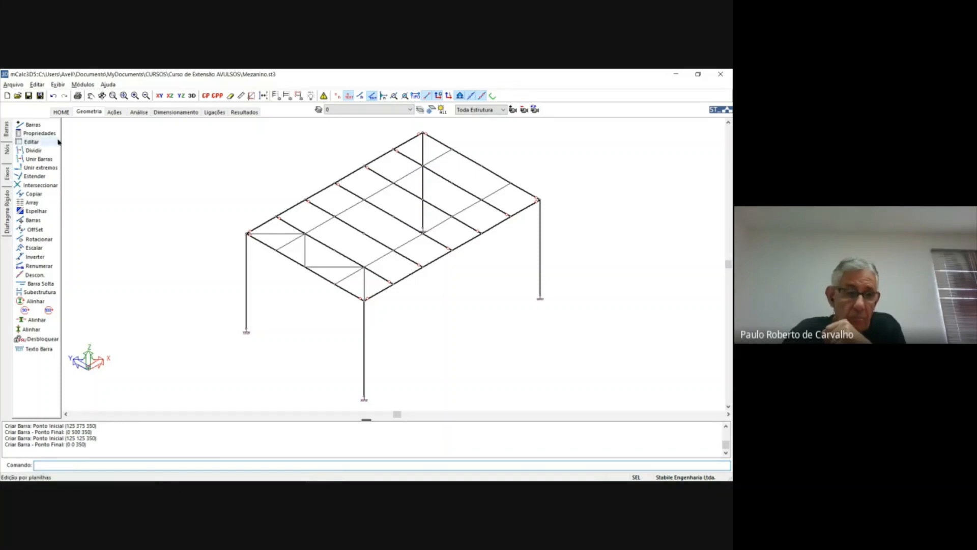
Step: Draw zigzag bracing in the last bay at Z = 350 from (750, 0) through (625, 125), (750, 250) and (625, 375) to (750, 500)
click(31, 124)
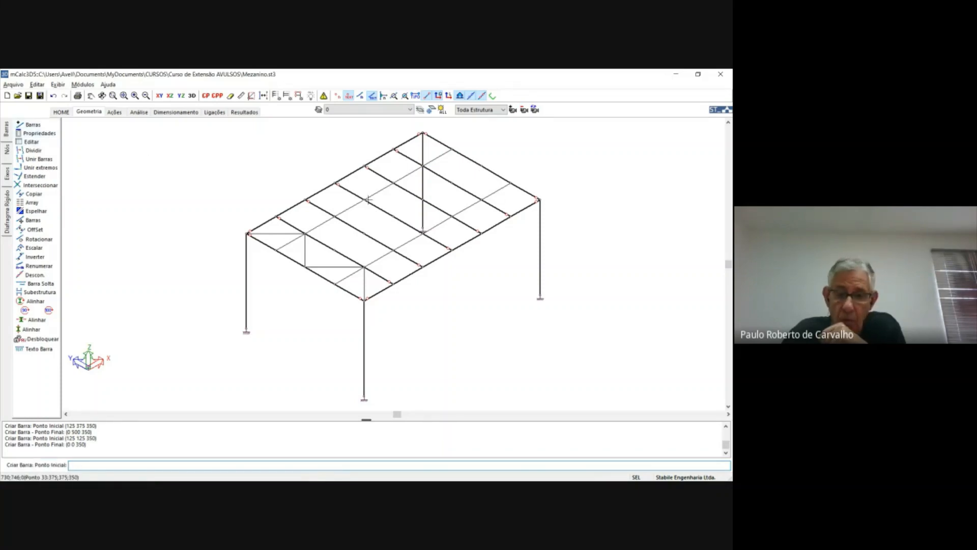
click(538, 200)
click(482, 199)
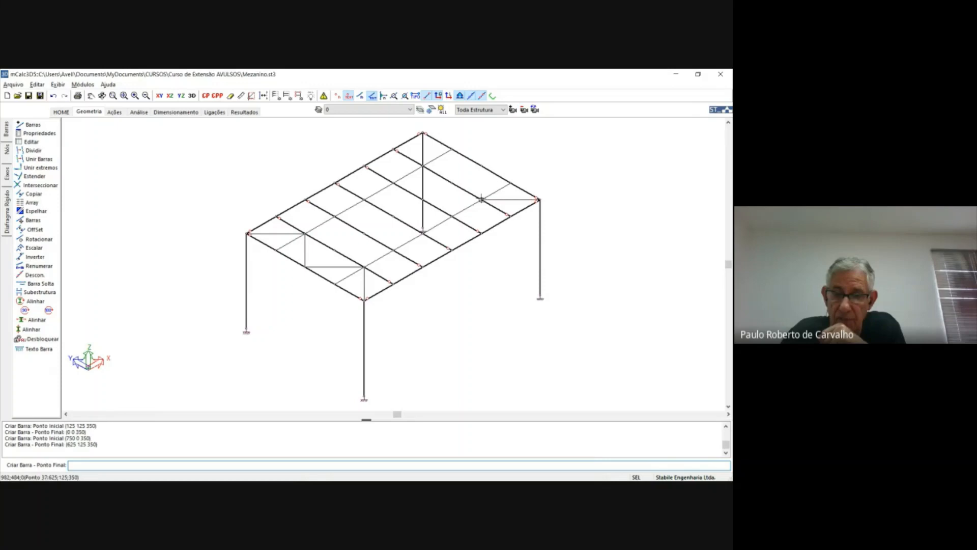
click(482, 165)
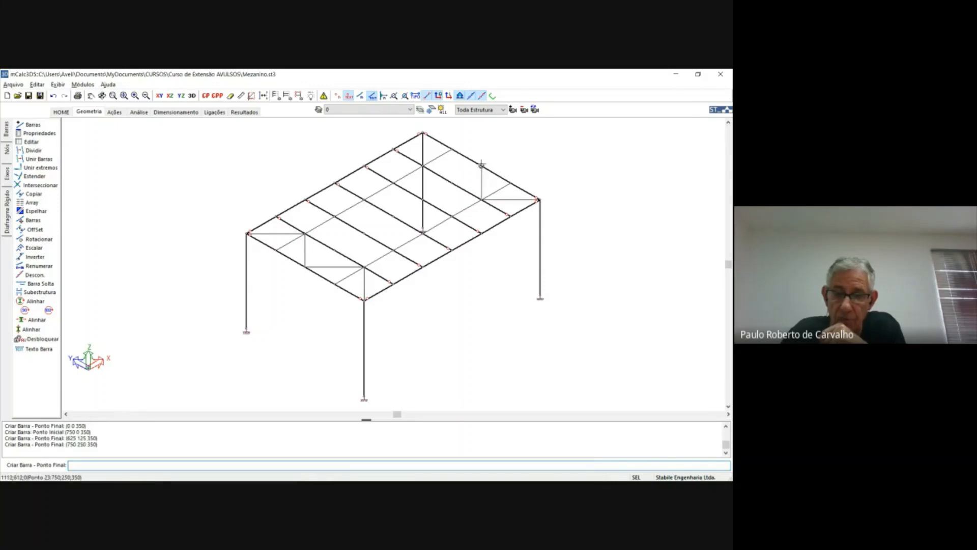
click(423, 162)
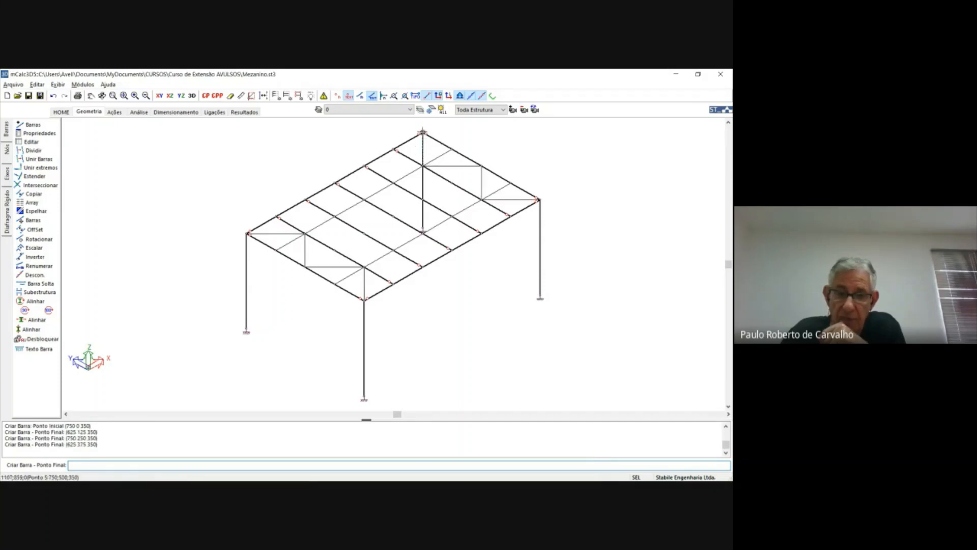
click(423, 132)
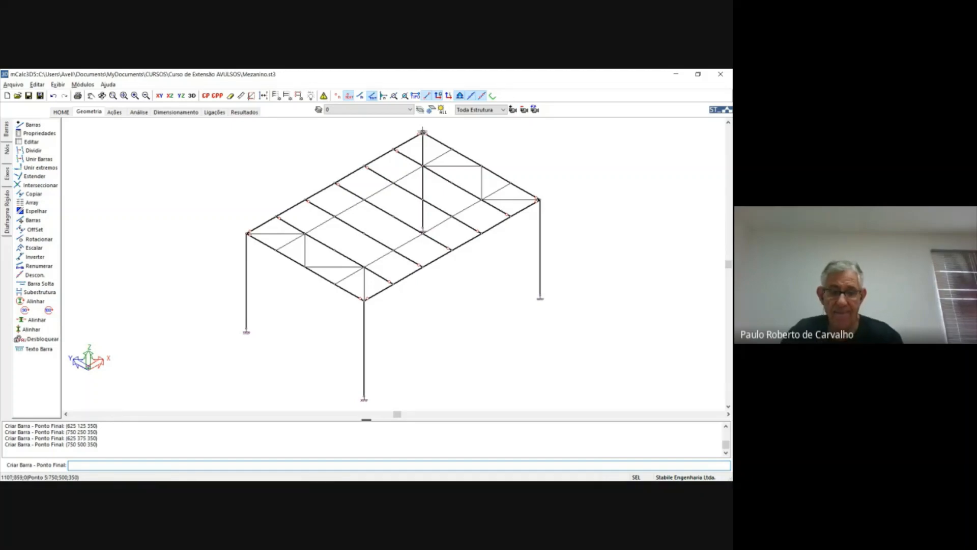
key(Escape)
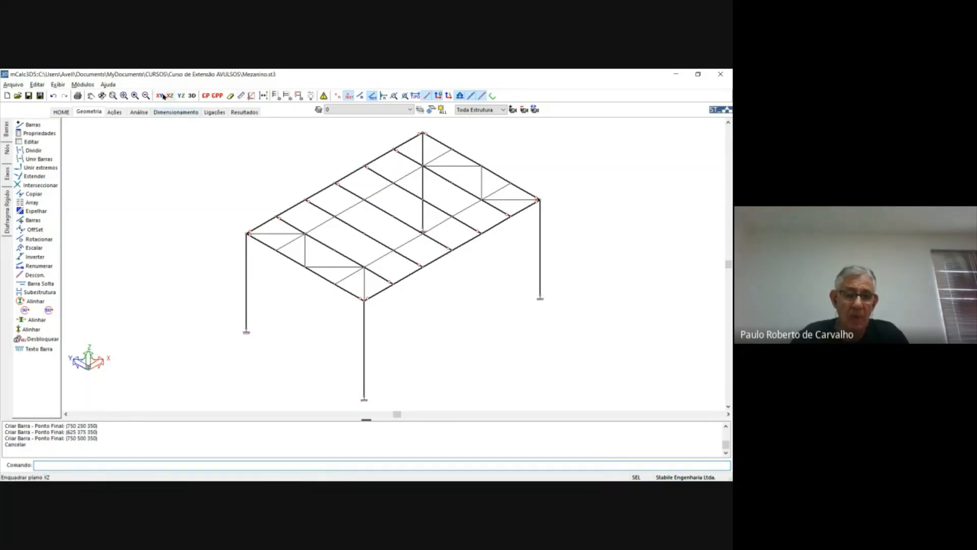
click(103, 95)
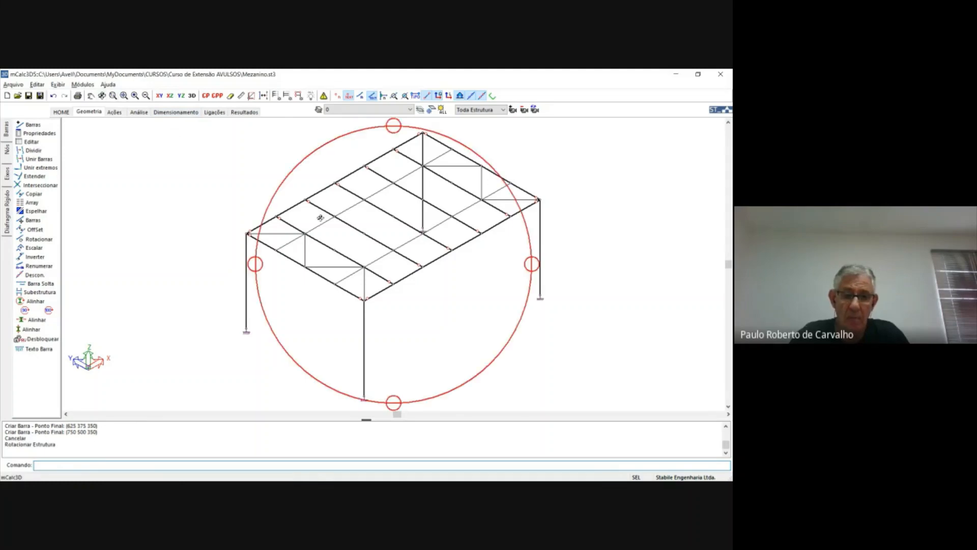
Step: Draw a continuous line of bars at Z = 350 along Y = 250, from (750, 250) to (0, 250), with a node every 125
drag(320, 214, 376, 243)
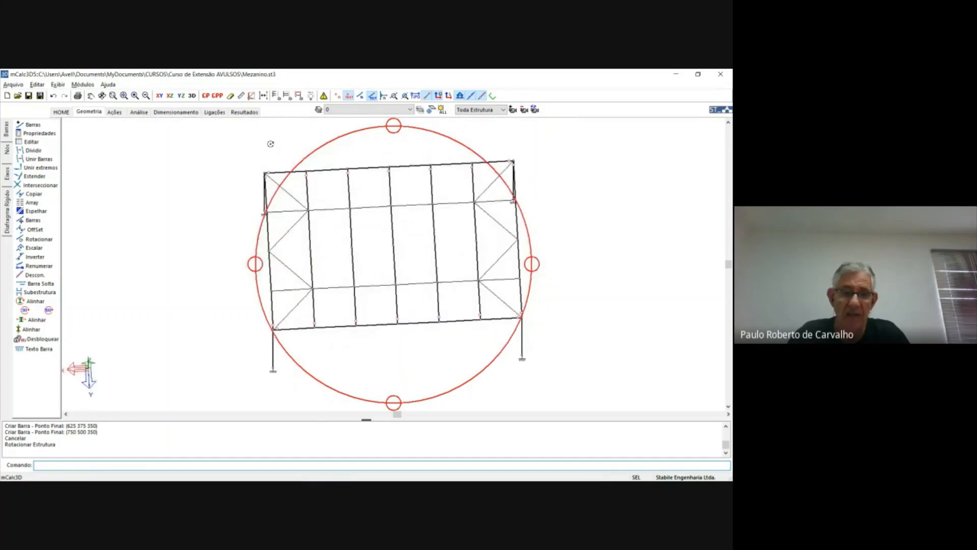
key(Escape)
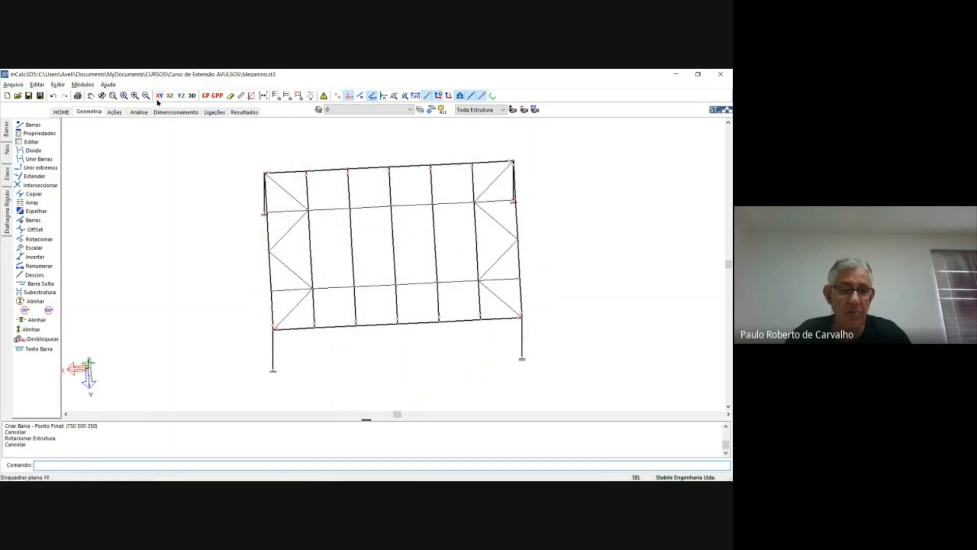
click(31, 124)
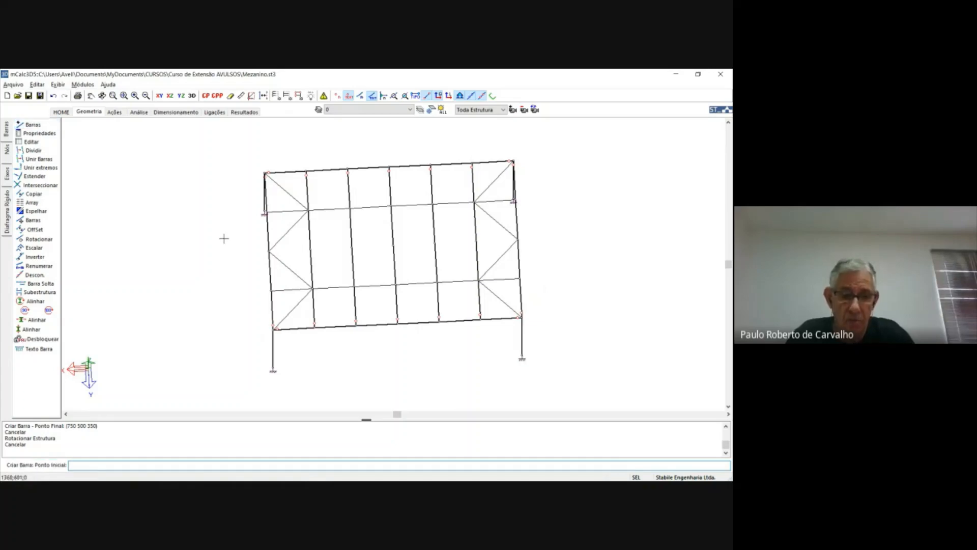
click(270, 250)
click(310, 249)
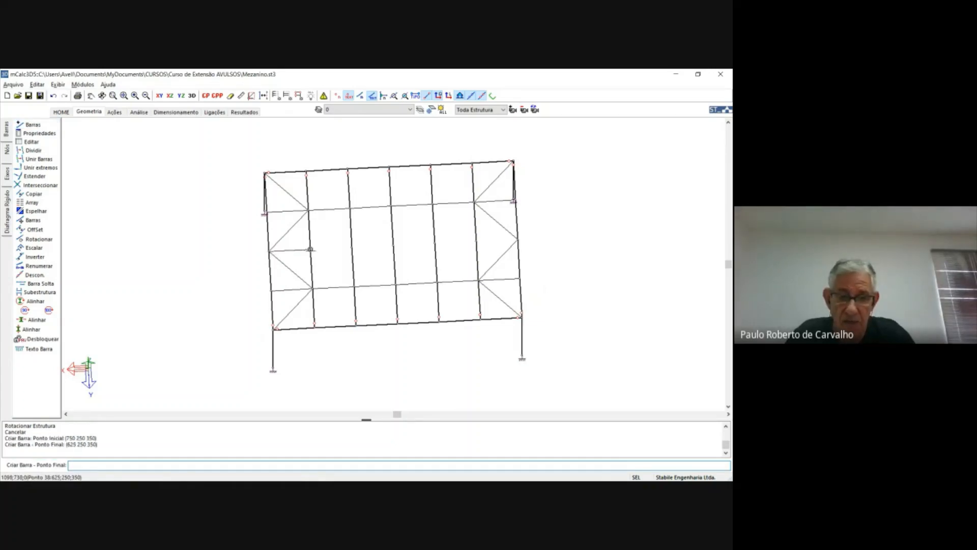
click(351, 248)
click(393, 247)
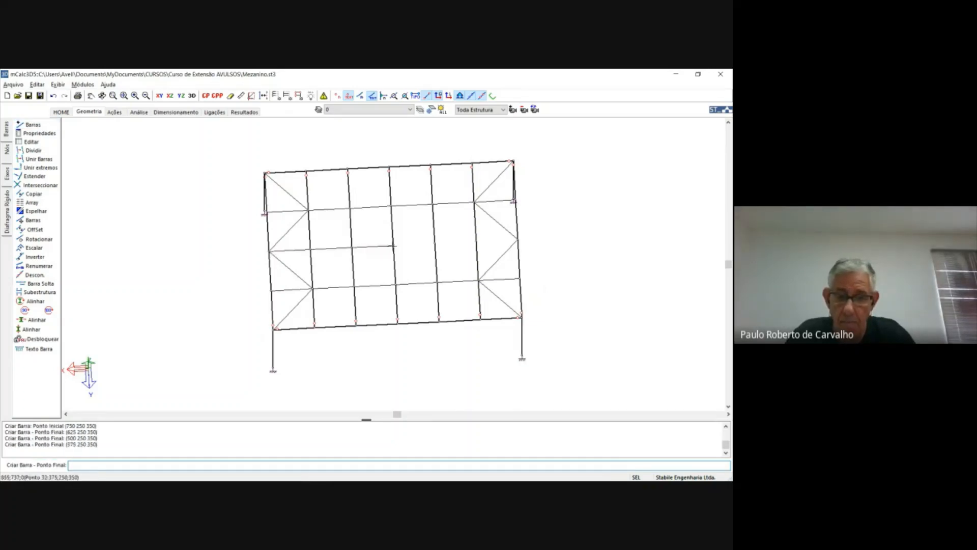
click(435, 244)
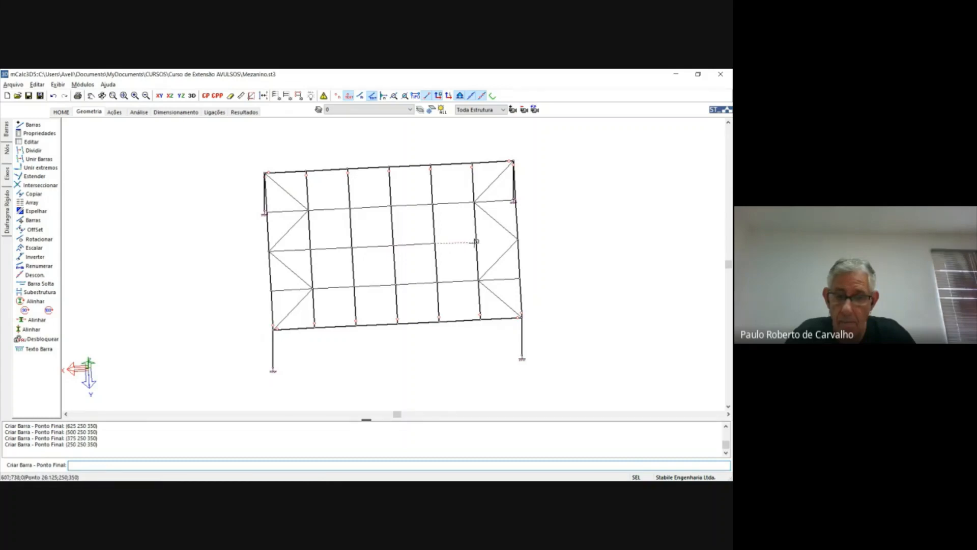
click(476, 243)
click(517, 239)
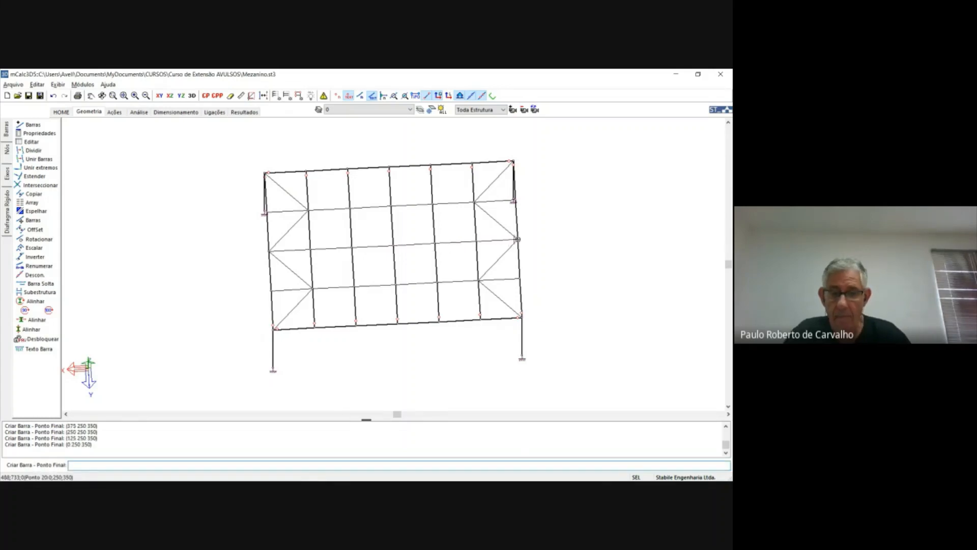
key(Escape)
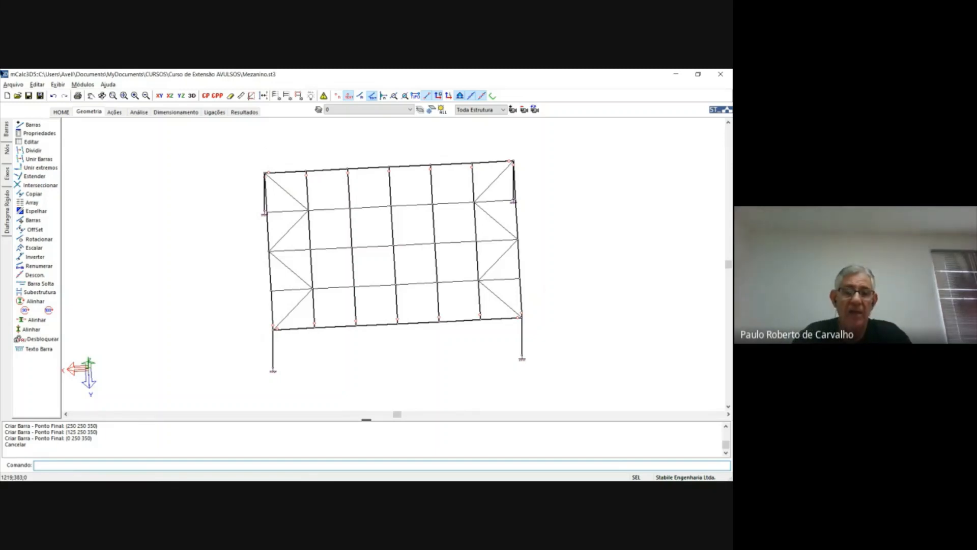
Step: Show the model in the XY plane and create a layer named Pilares with an orange colour
click(170, 97)
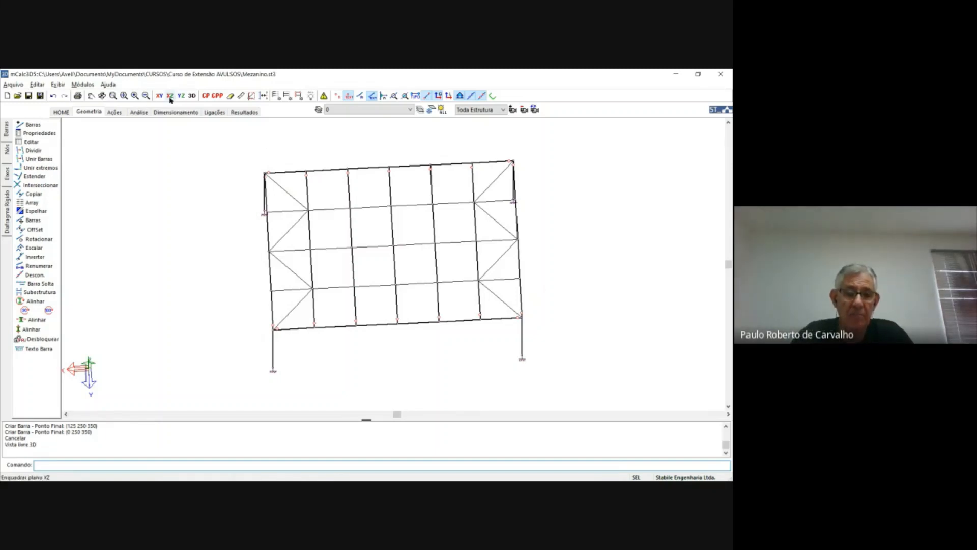
click(159, 96)
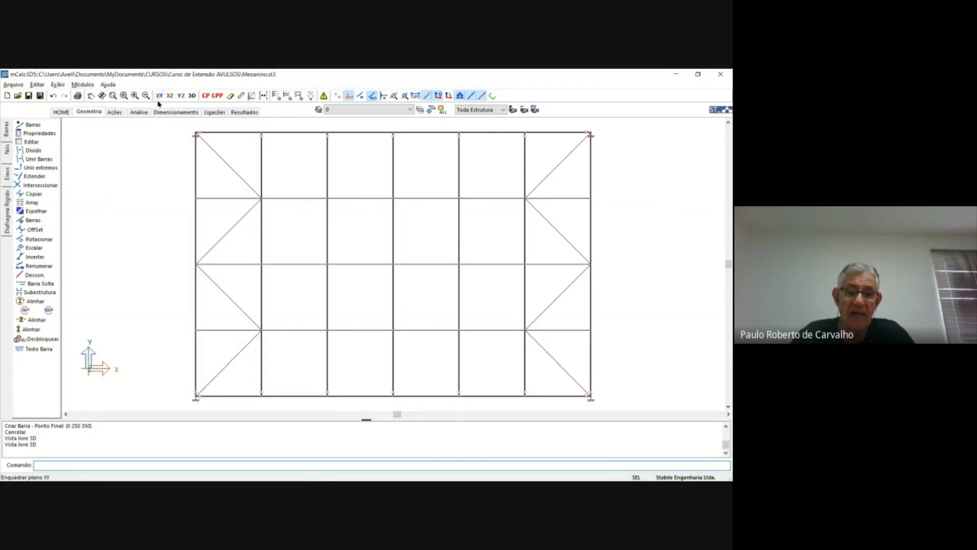
click(319, 110)
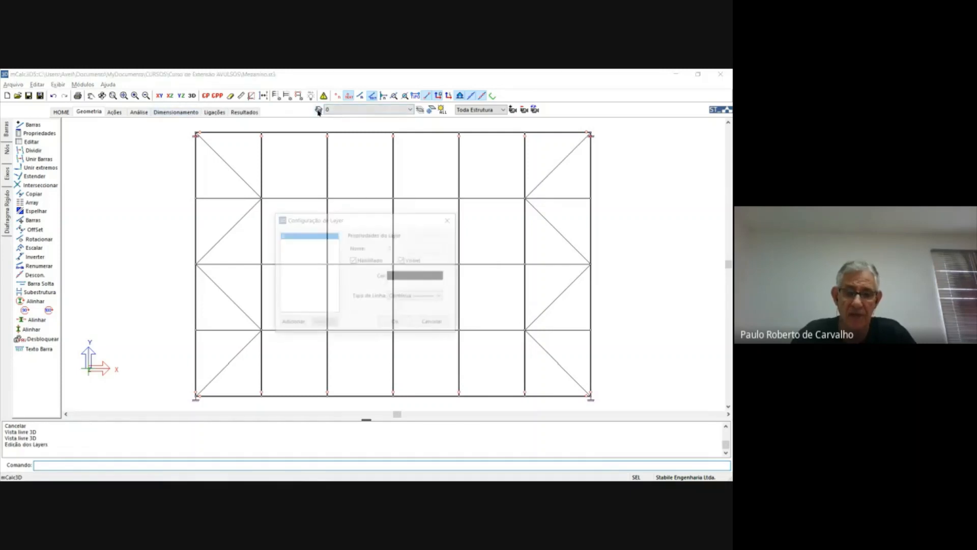
click(299, 325)
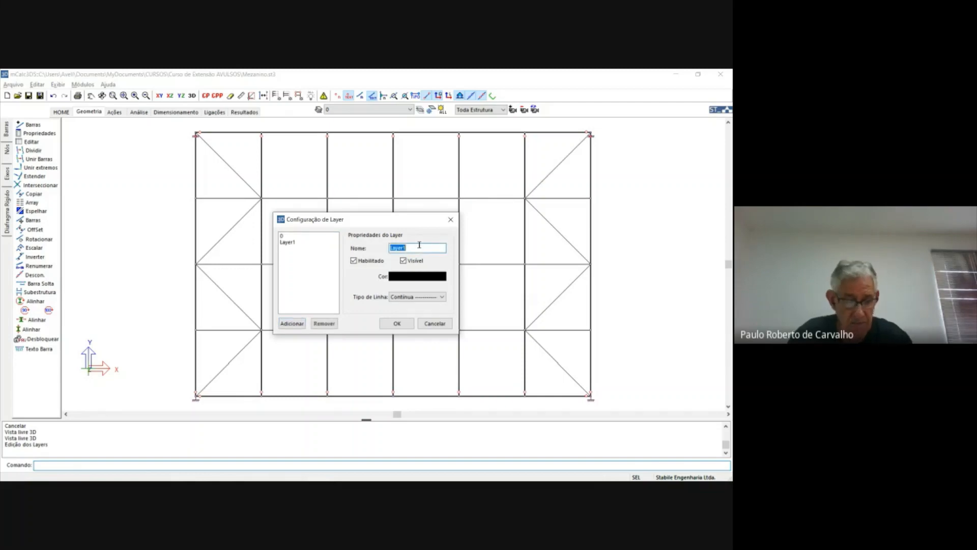
text(Pilares)
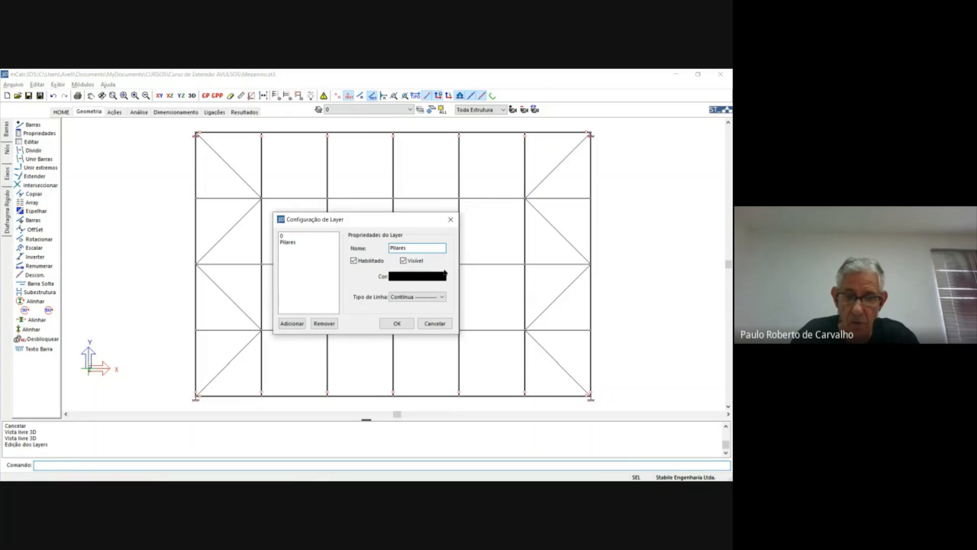
click(445, 275)
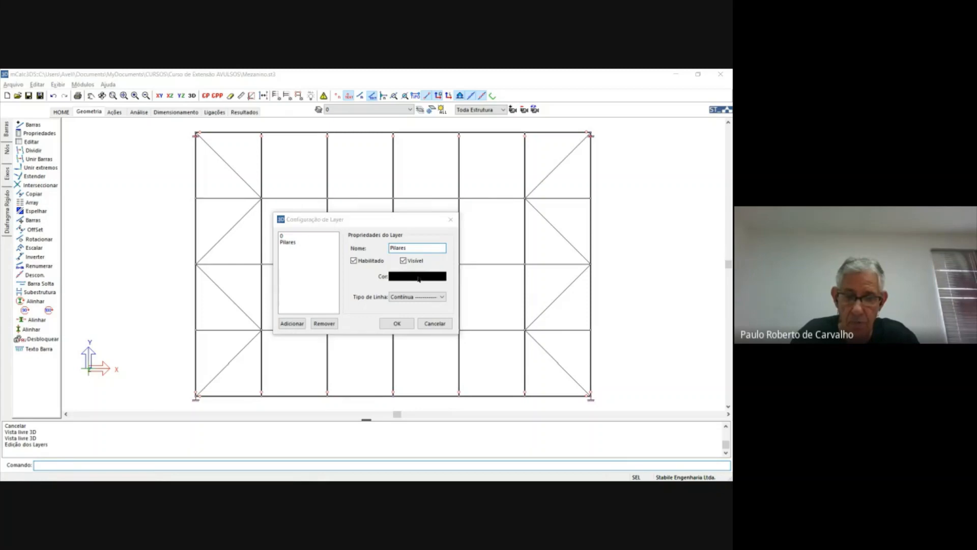
click(334, 204)
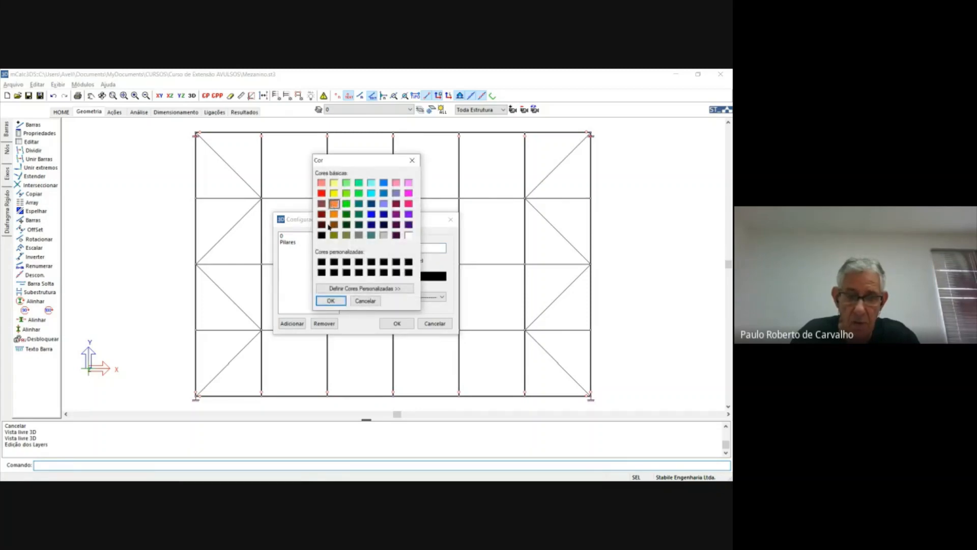
click(330, 300)
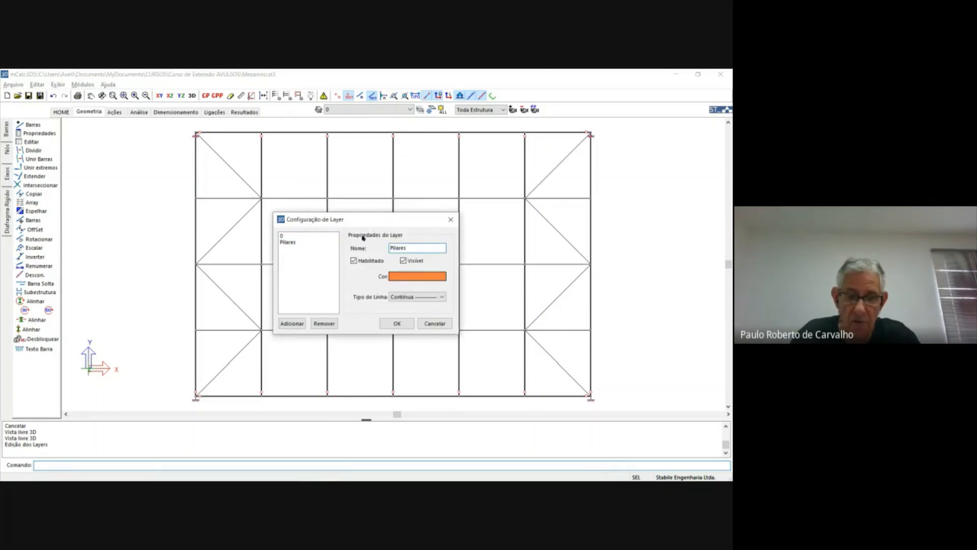
Step: Add a second layer named VSEC and give it a green colour
click(289, 324)
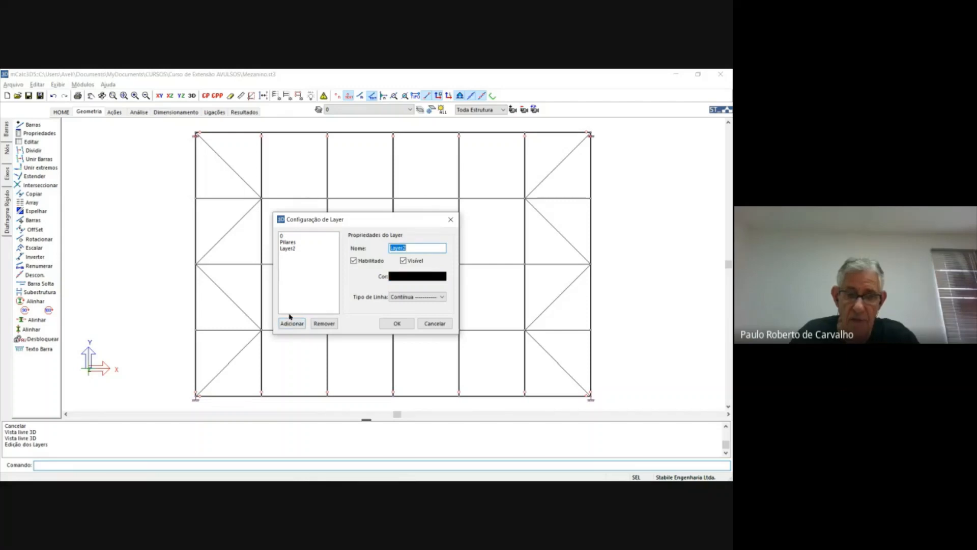
text(VSEC)
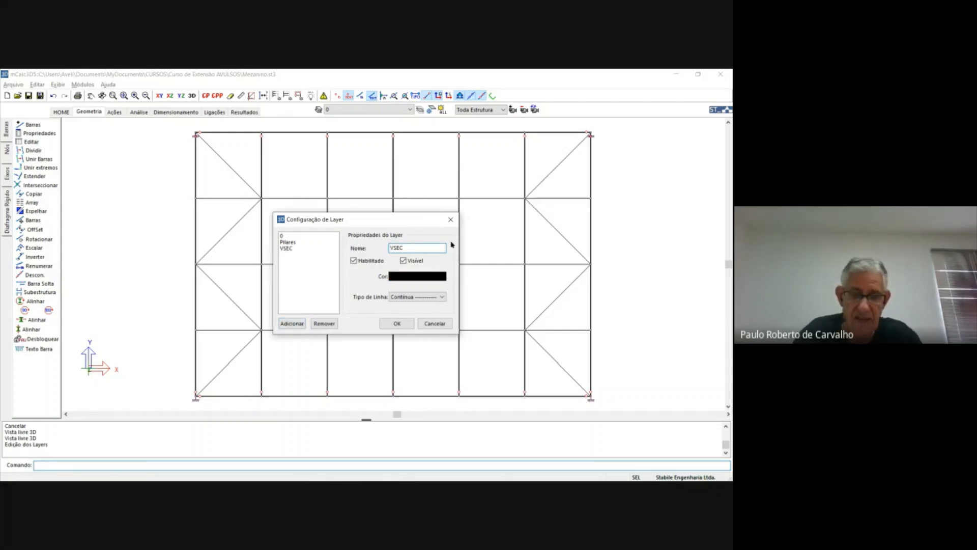
click(430, 277)
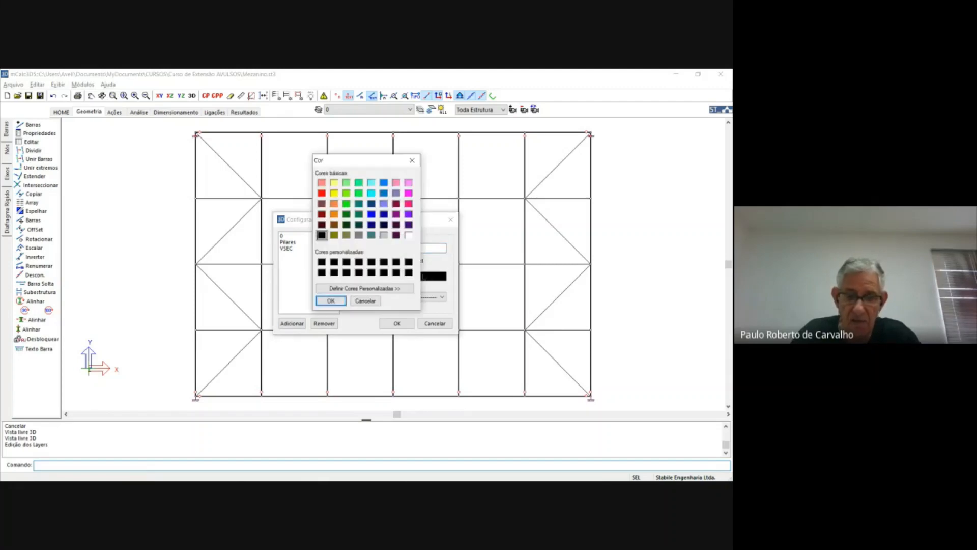
click(346, 204)
click(330, 301)
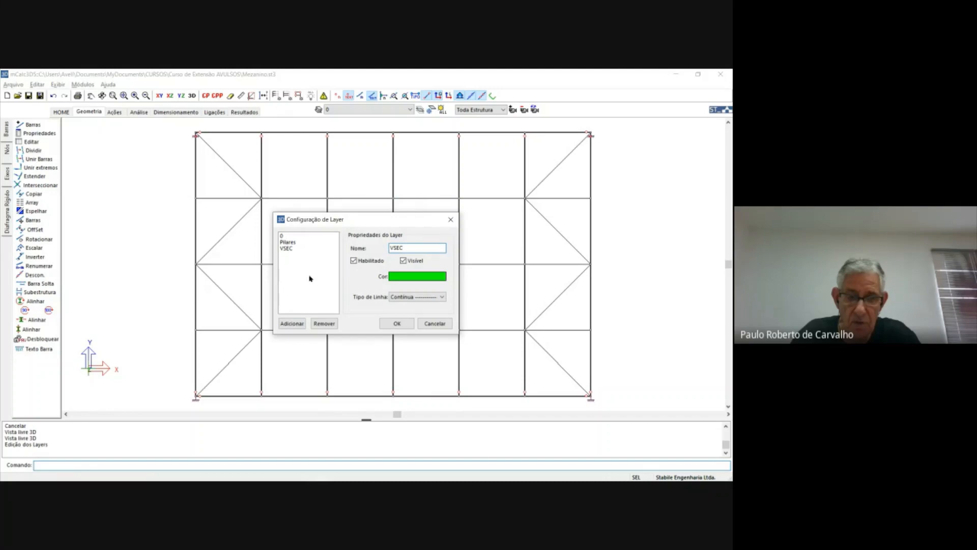
Step: Add a blue layer named VP plus one extra layer with default settings, and accept the layer configuration
click(297, 324)
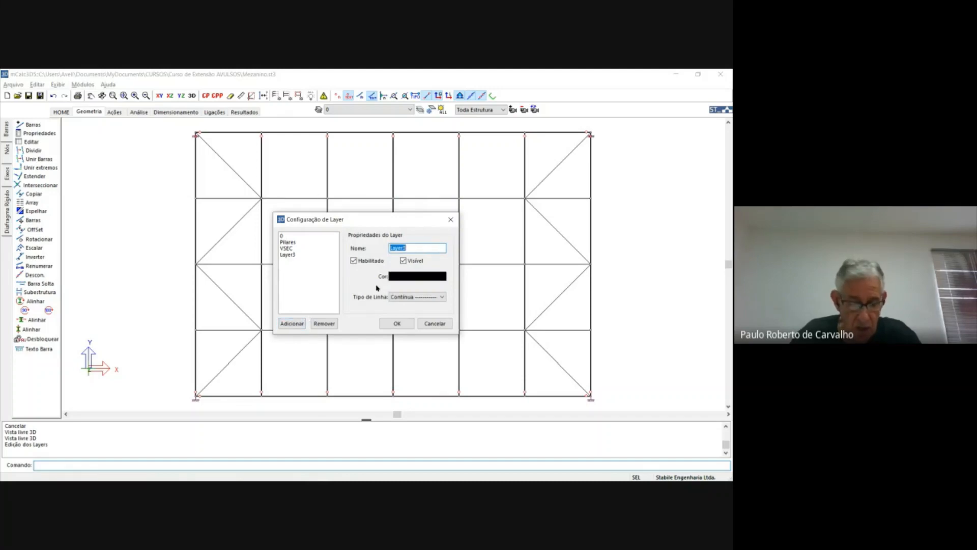
text(VP)
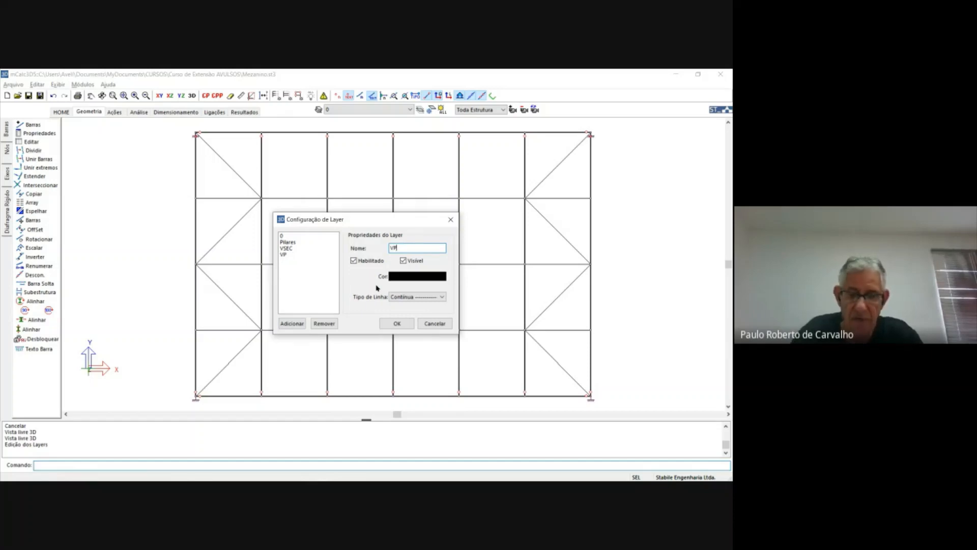
click(411, 279)
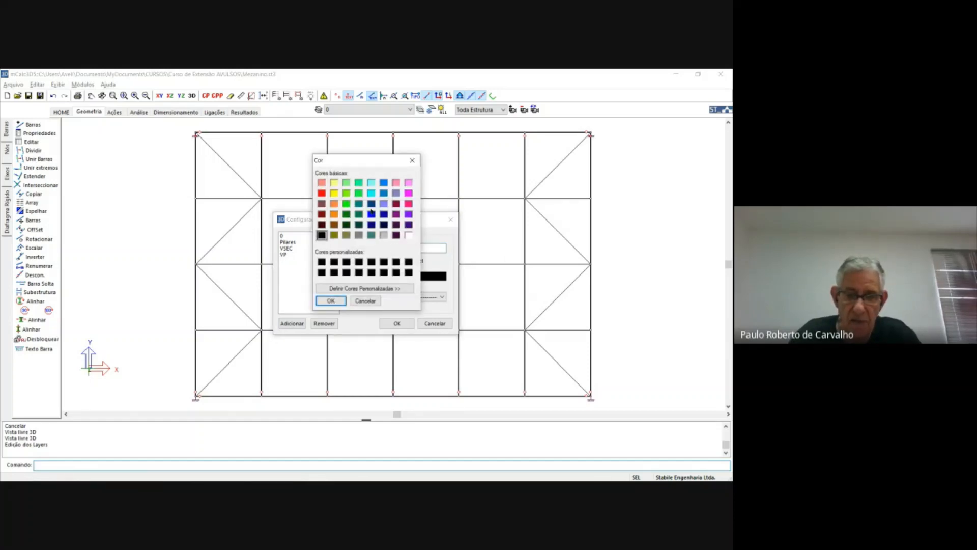
click(372, 214)
click(332, 300)
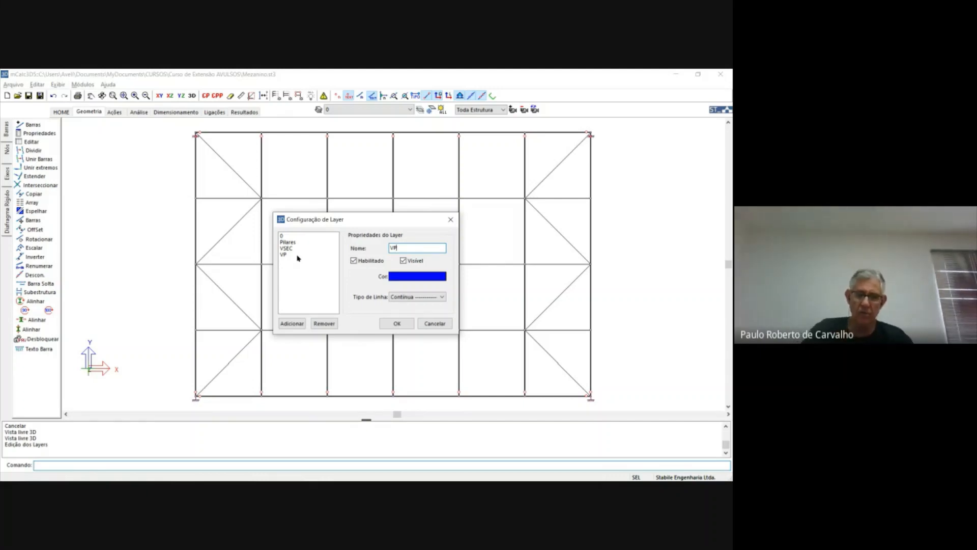
click(292, 324)
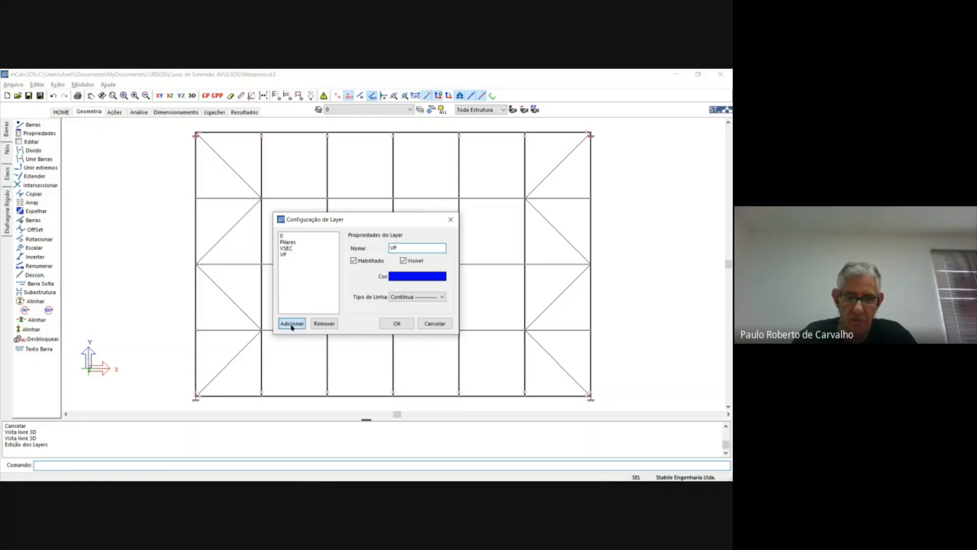
click(405, 323)
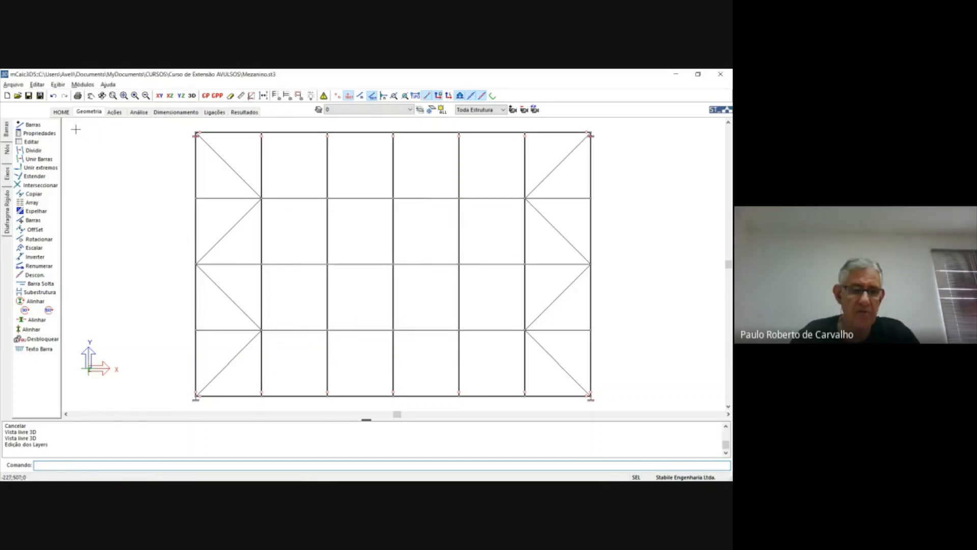
Step: Assign the four corner columns to the Pilares layer in the 3D view
click(348, 110)
click(341, 125)
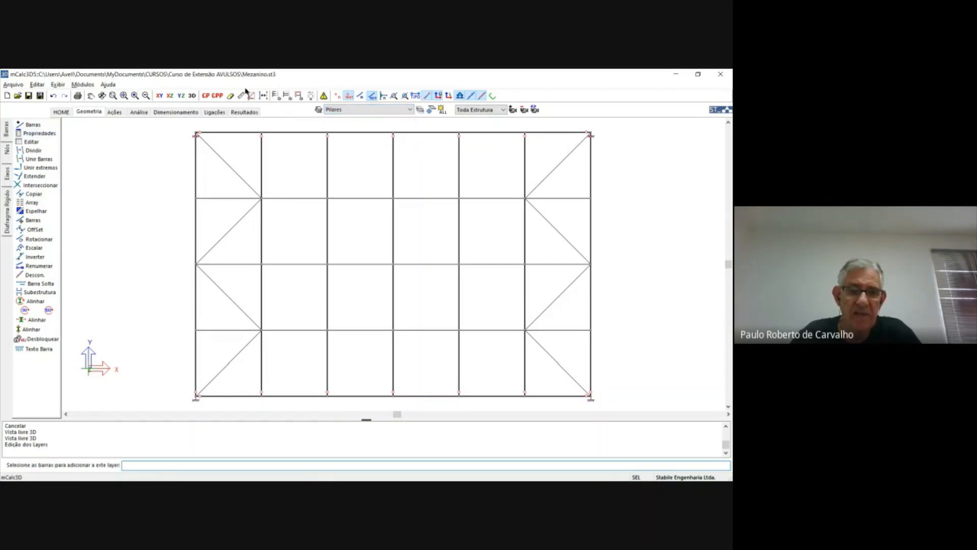
click(191, 95)
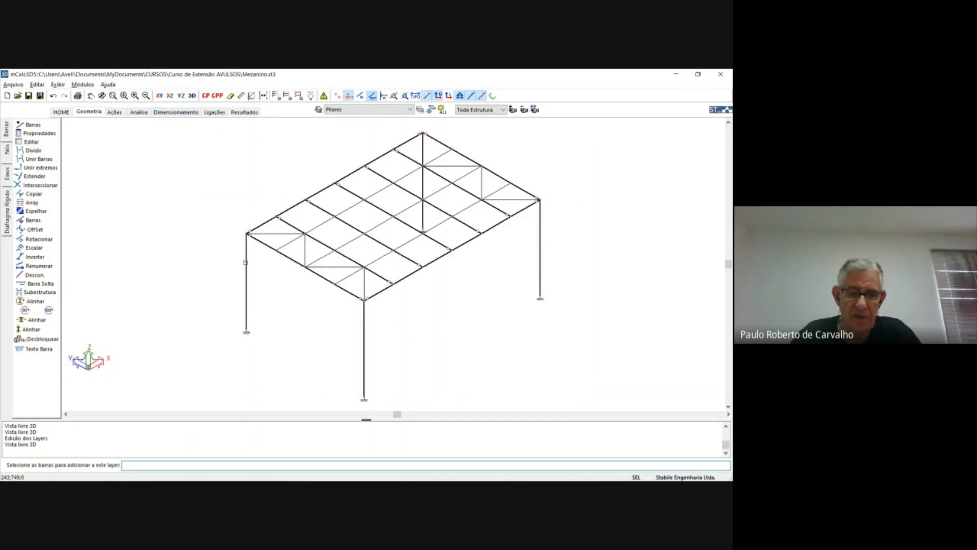
click(246, 262)
click(364, 333)
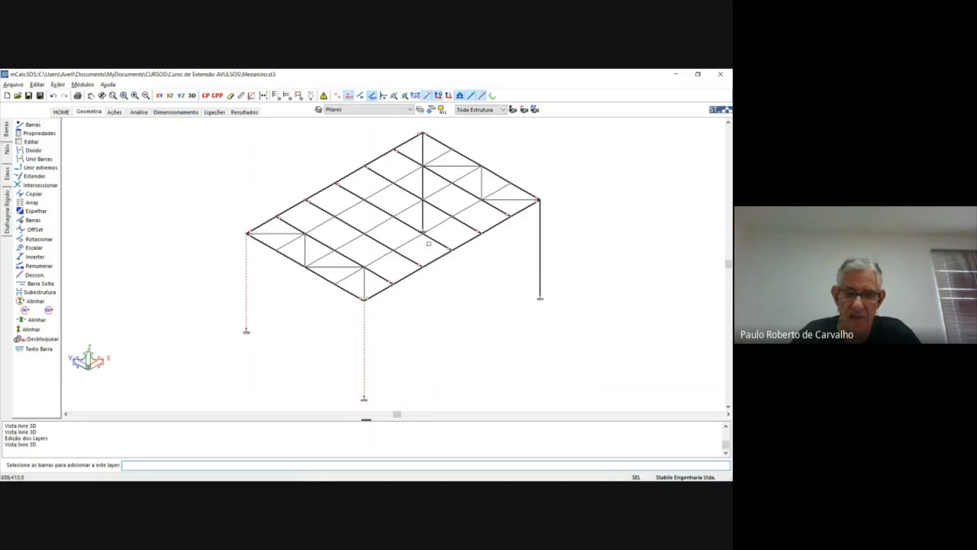
click(425, 219)
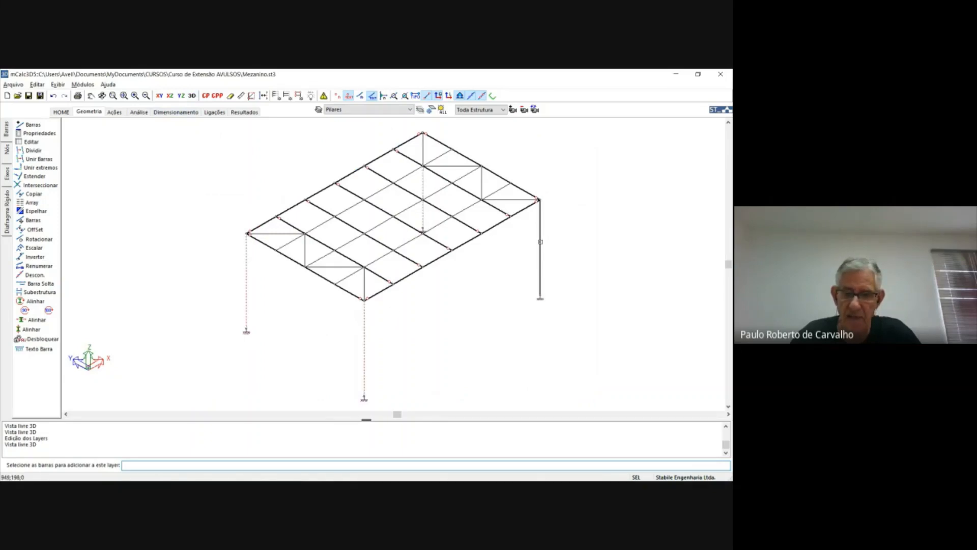
click(541, 242)
key(Return)
key(Escape)
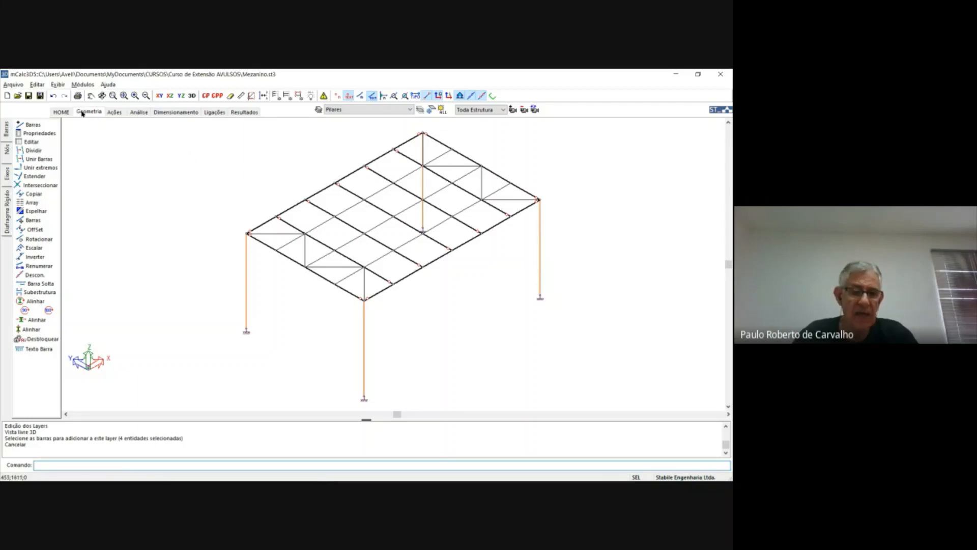
Step: In the XY plan view, assign the seven beam lines parallel to Y, including both end beams, to the VSEC layer
click(159, 96)
scroll(223, 224, down, 1)
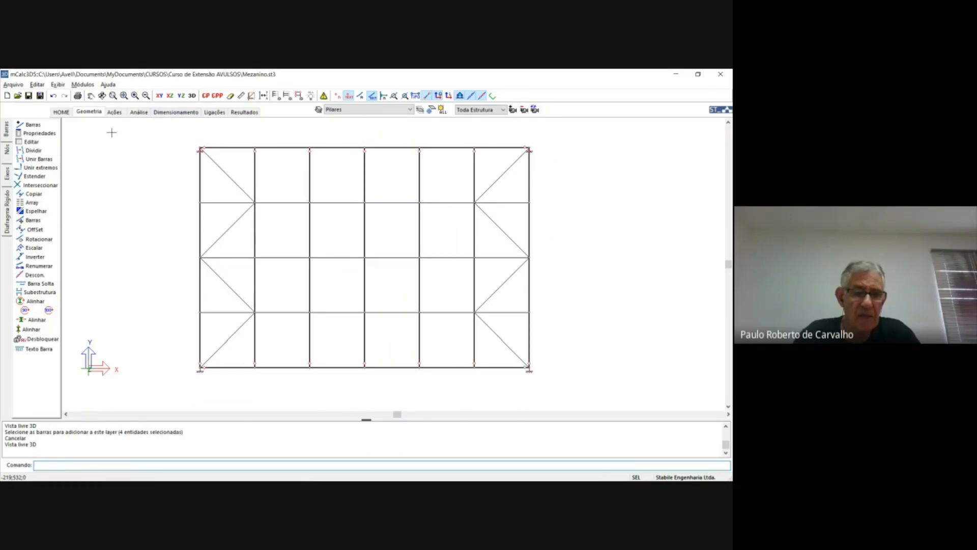
click(411, 110)
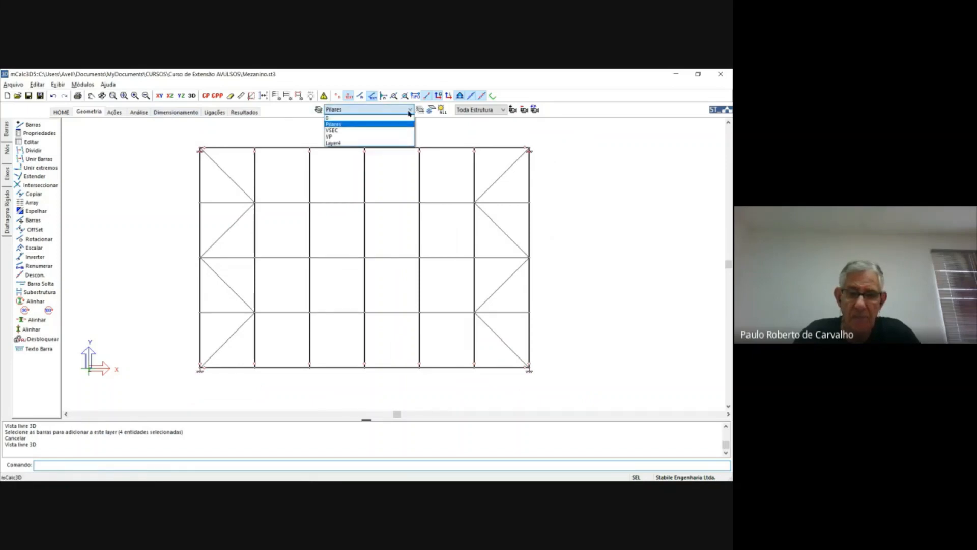
click(356, 130)
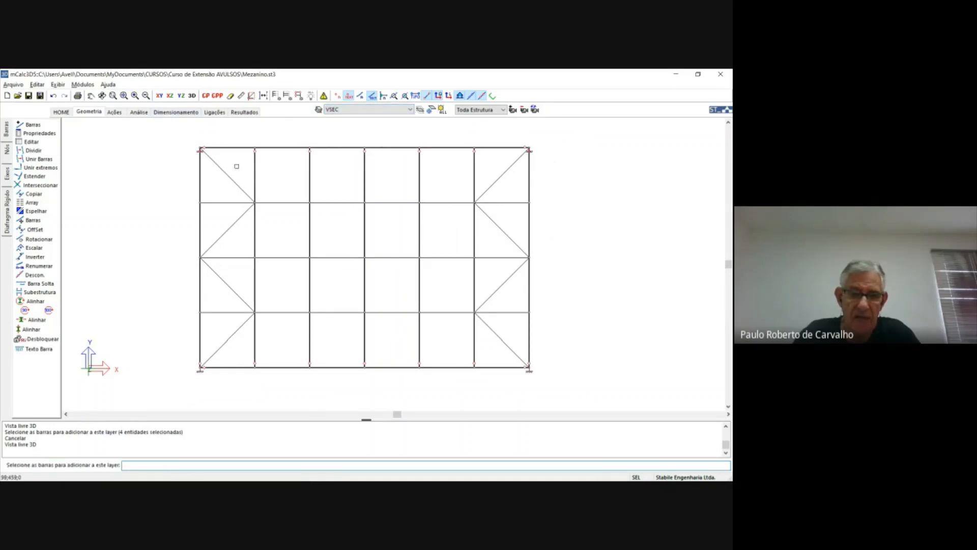
click(201, 179)
click(198, 249)
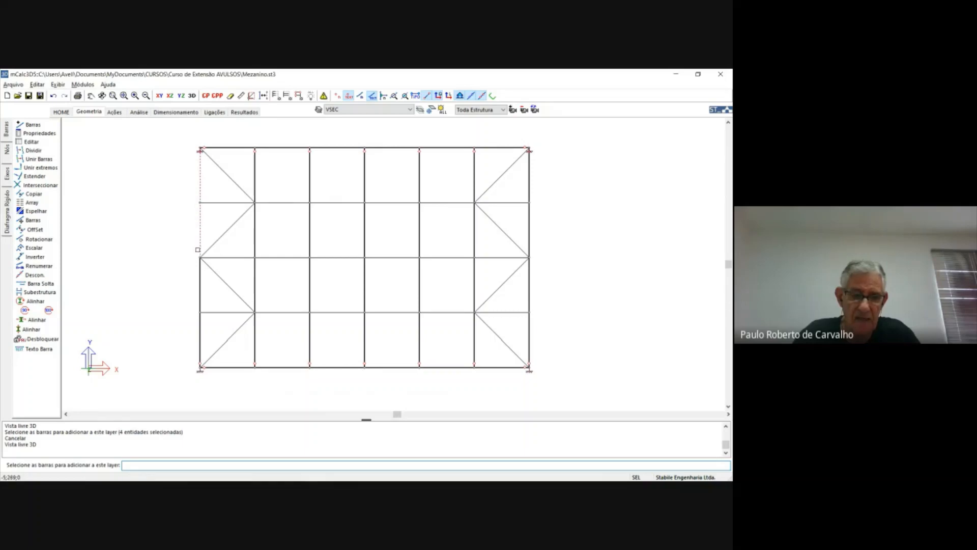
click(200, 281)
click(200, 328)
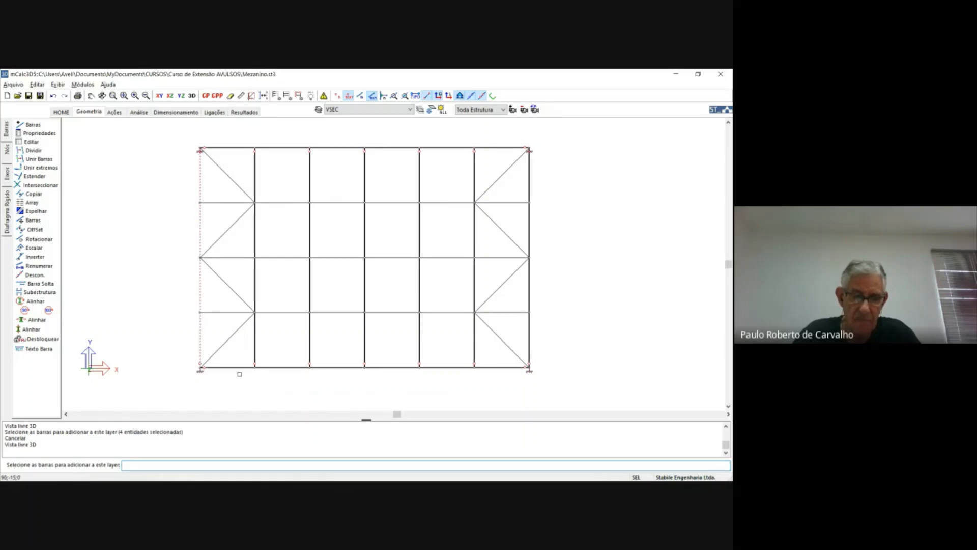
drag(240, 374, 280, 133)
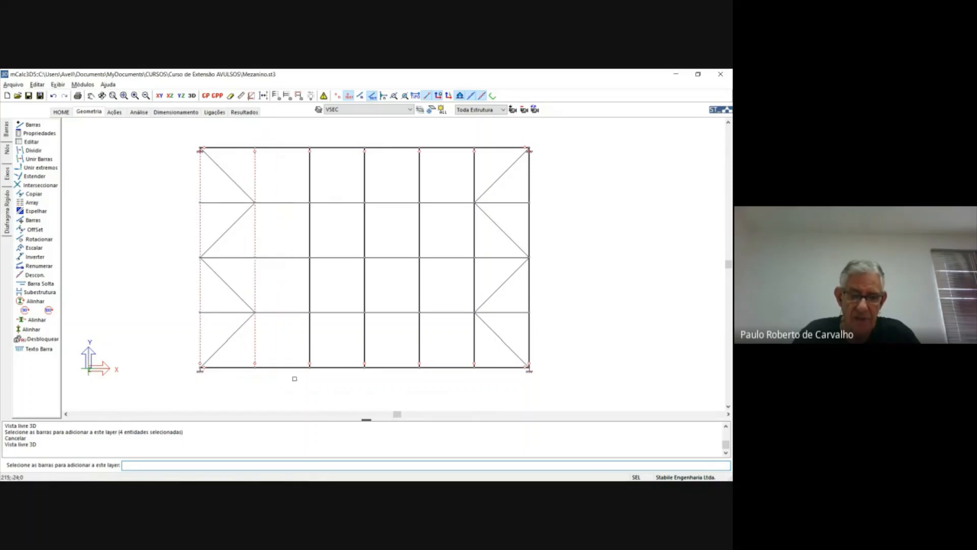
drag(294, 378, 330, 122)
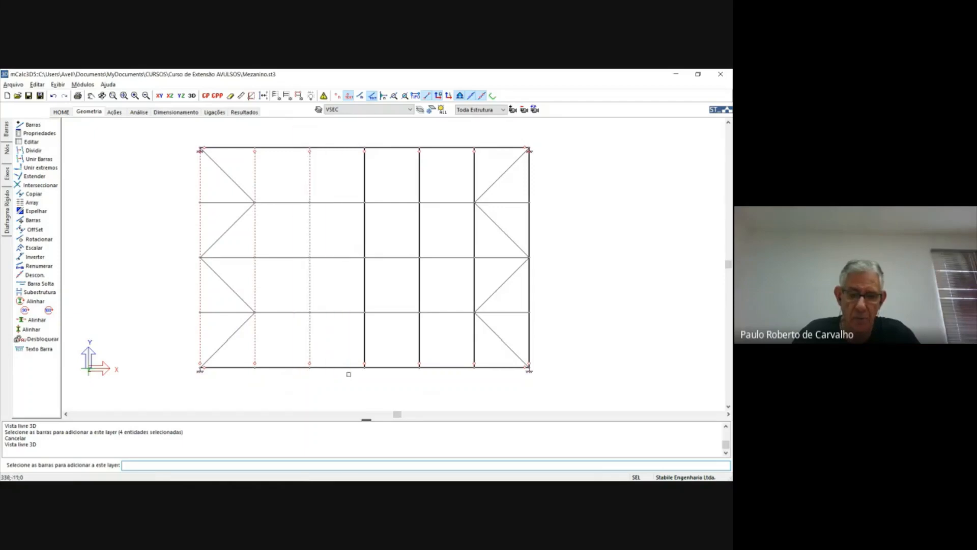
drag(348, 374, 396, 132)
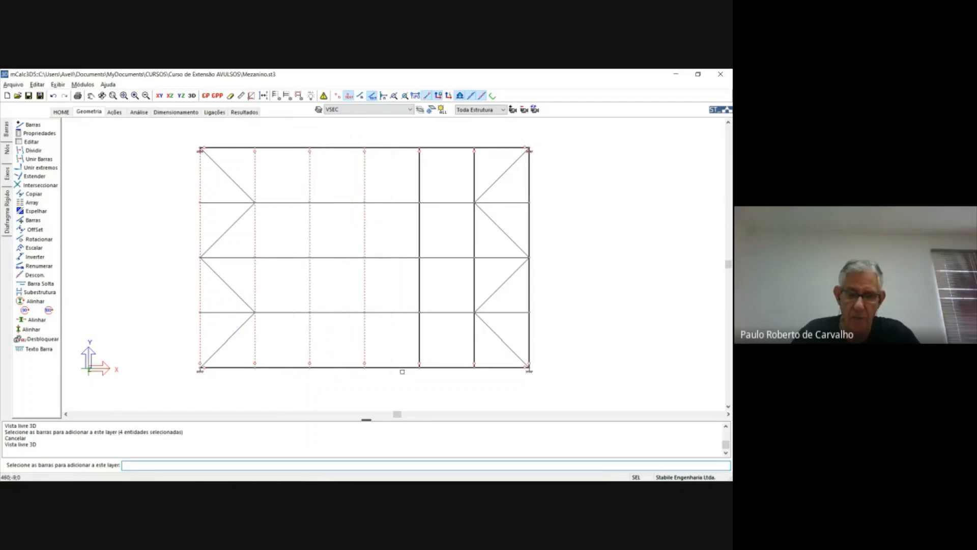
drag(406, 370, 426, 133)
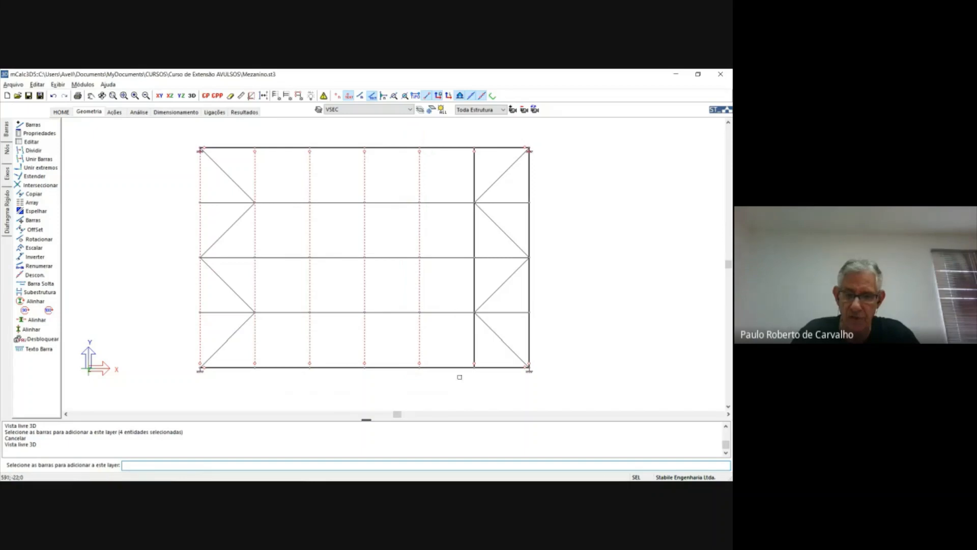
drag(459, 377, 485, 133)
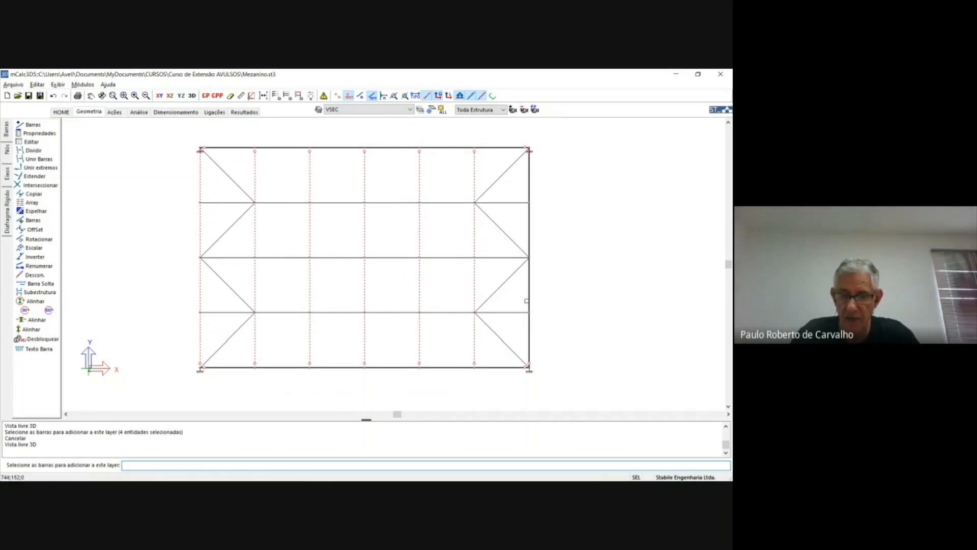
click(527, 327)
click(529, 274)
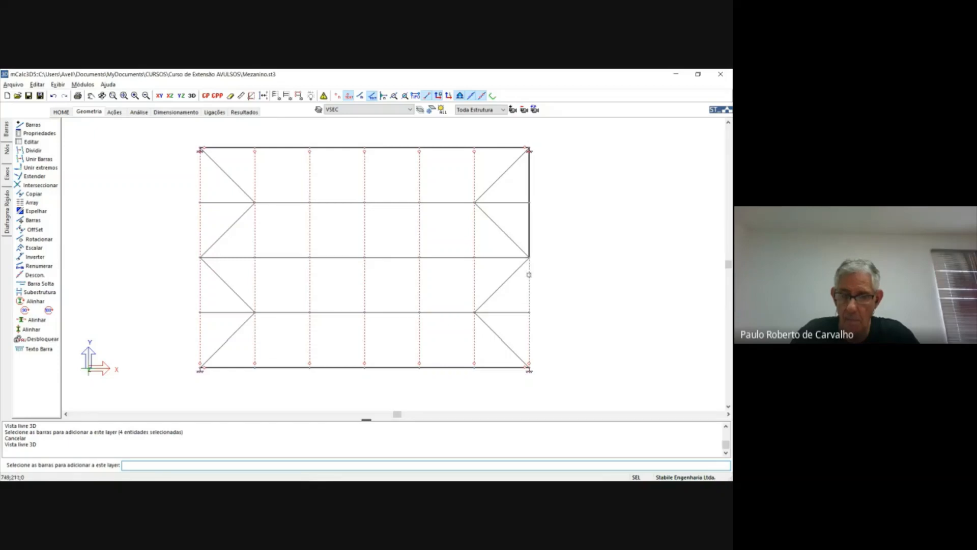
click(527, 225)
click(529, 190)
key(Return)
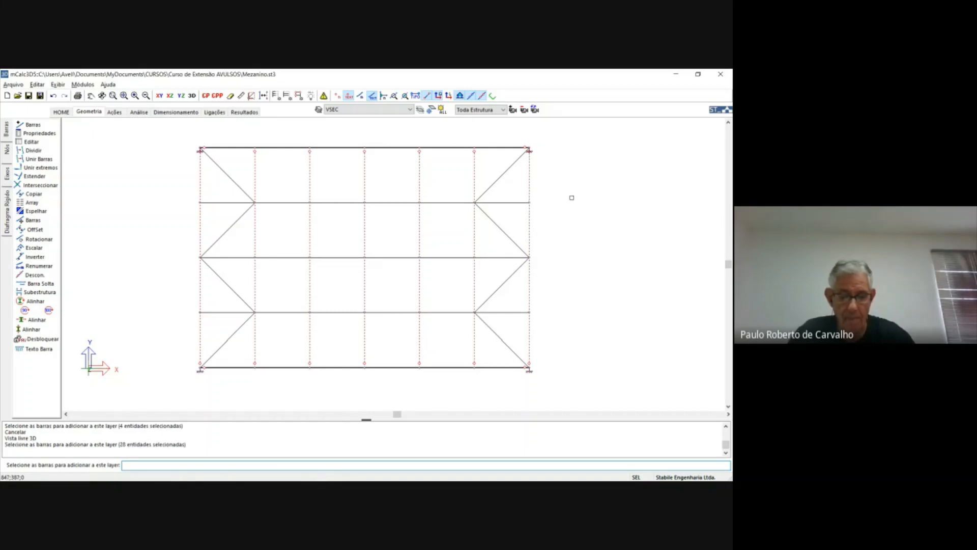
key(Escape)
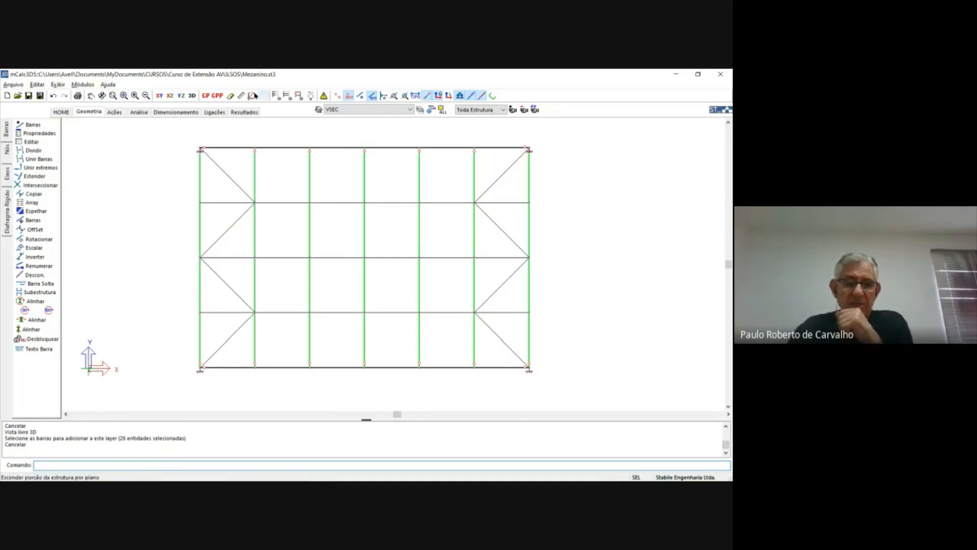
Step: Assign all bars of the two long edge beams parallel to X to the VP layer
click(385, 110)
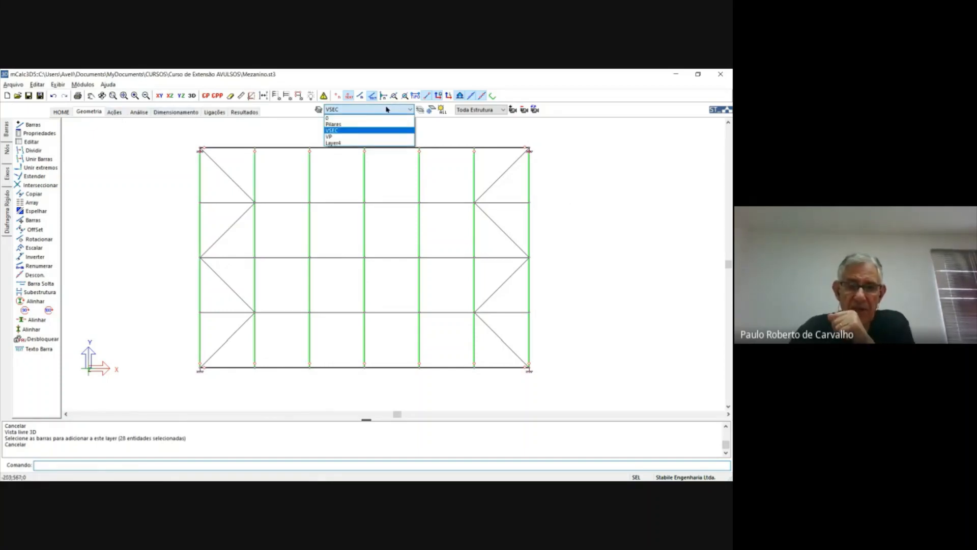
click(361, 137)
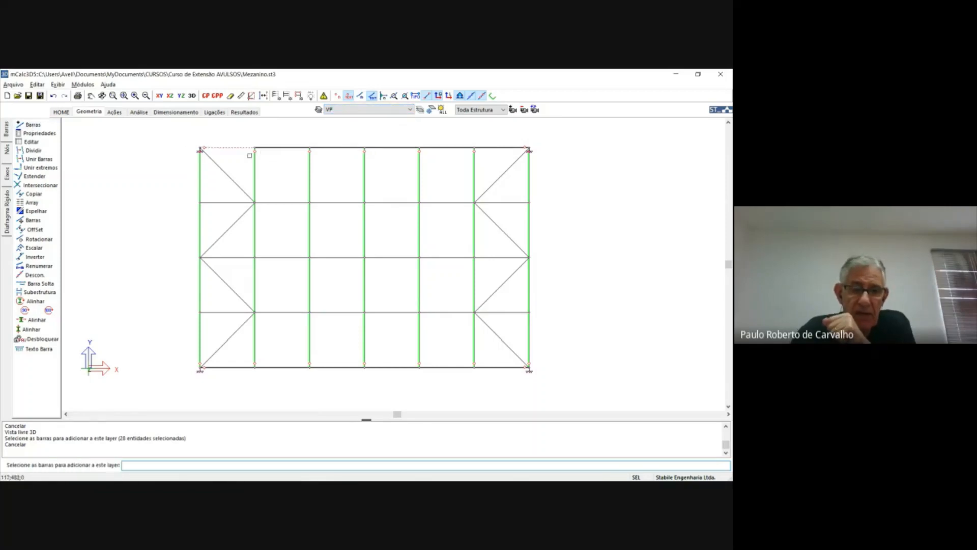
drag(239, 156, 501, 137)
click(499, 147)
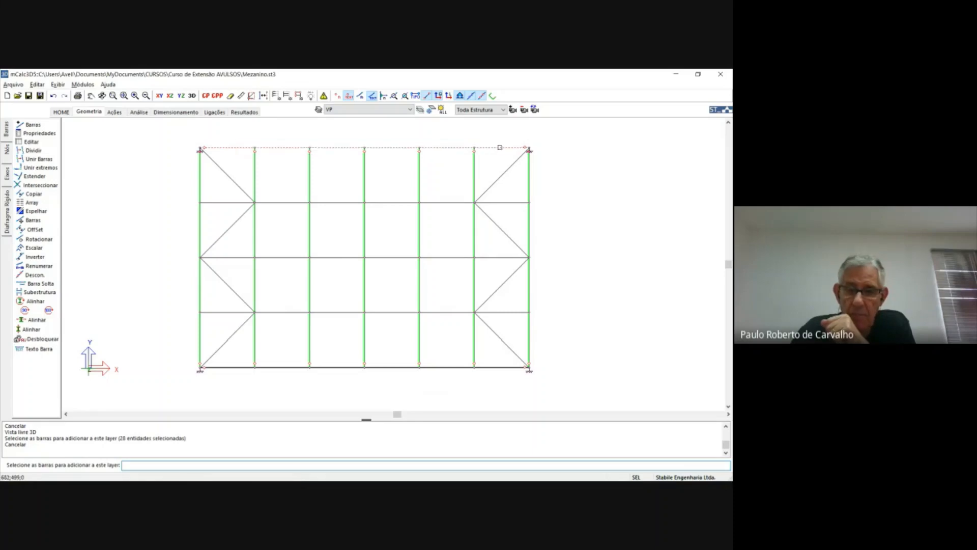
click(244, 367)
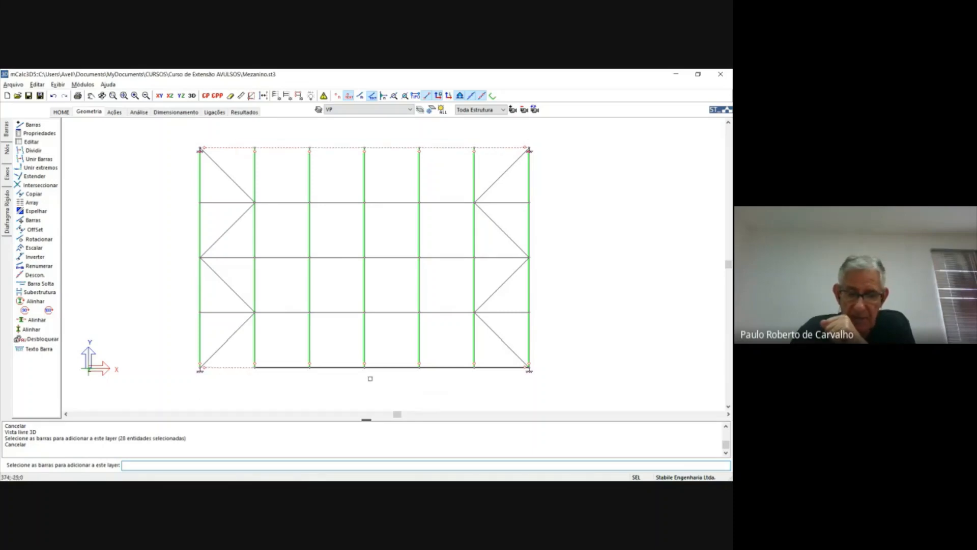
click(502, 367)
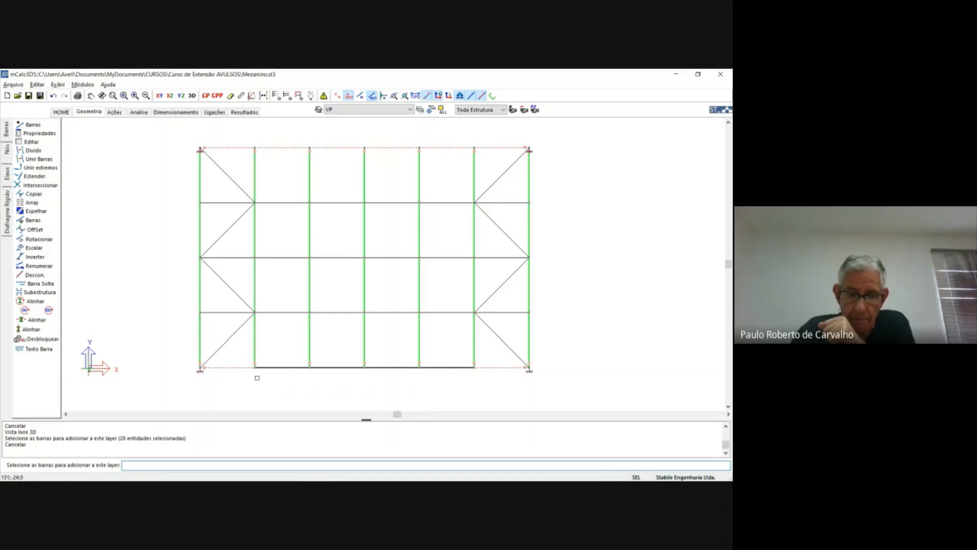
drag(257, 378, 493, 352)
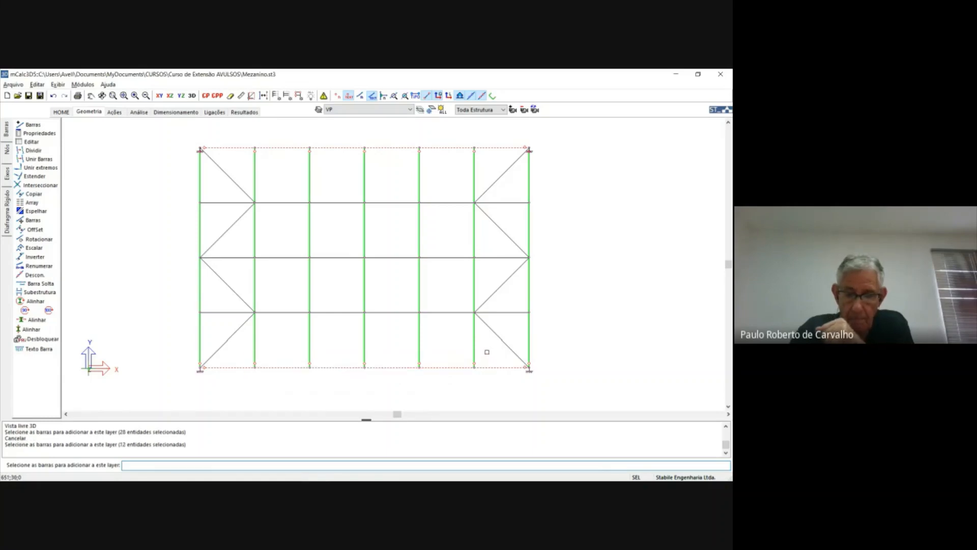
key(Escape)
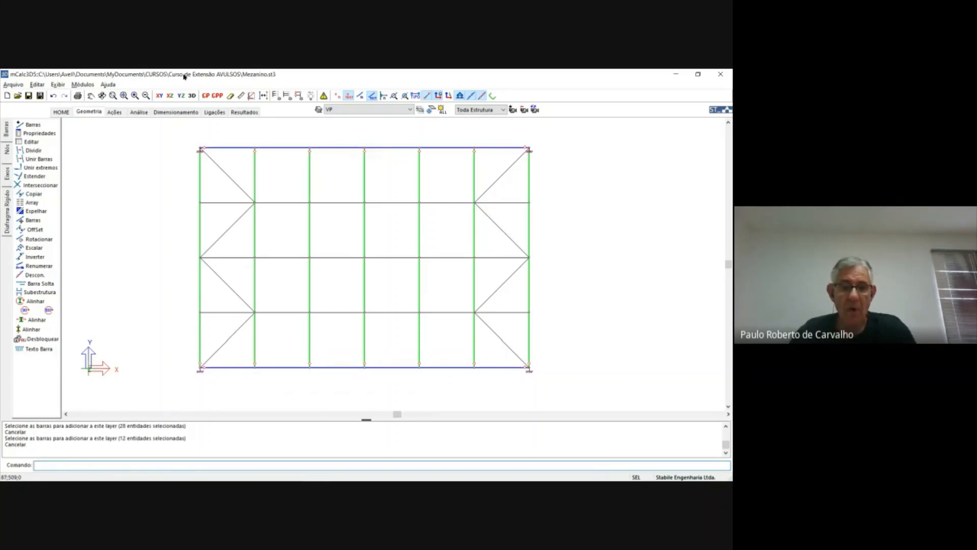
Step: Show the model in the 3D view and open the layer selection
click(192, 95)
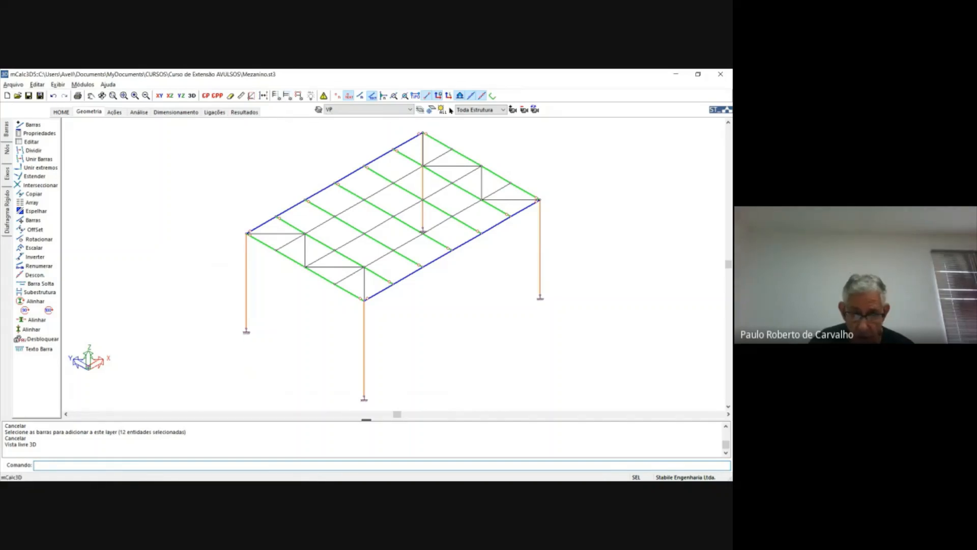
click(411, 110)
click(411, 109)
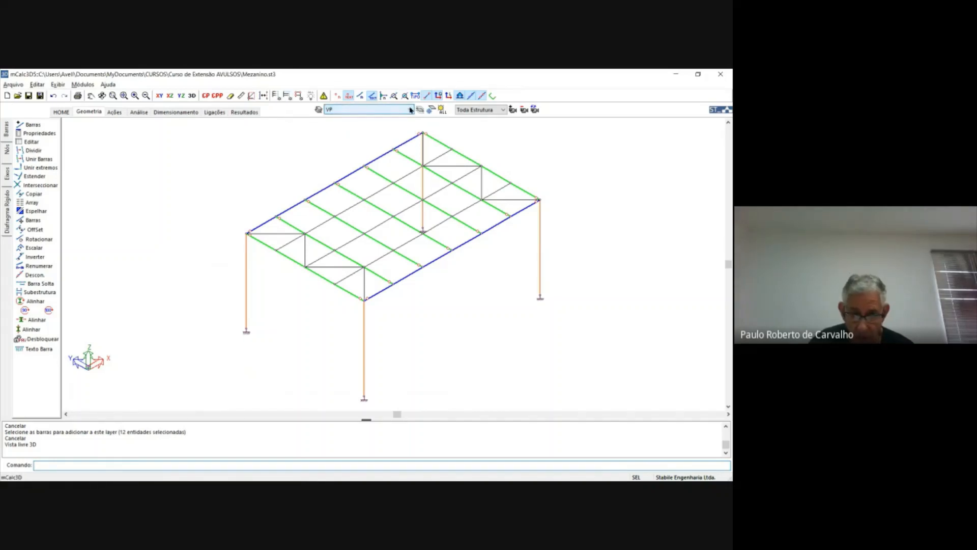
Step: Isolate the layer of the green transverse beams and restore the display of all layers
click(420, 109)
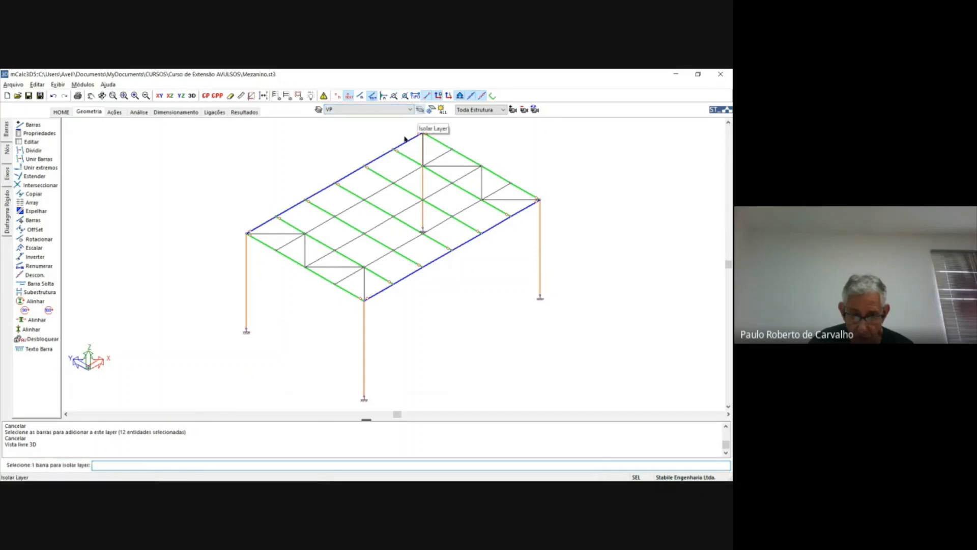
click(324, 211)
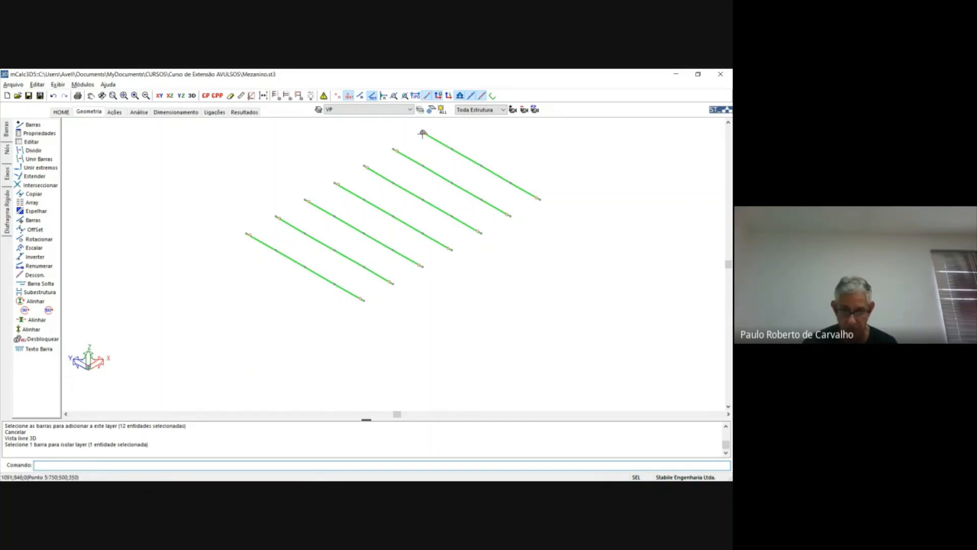
click(443, 109)
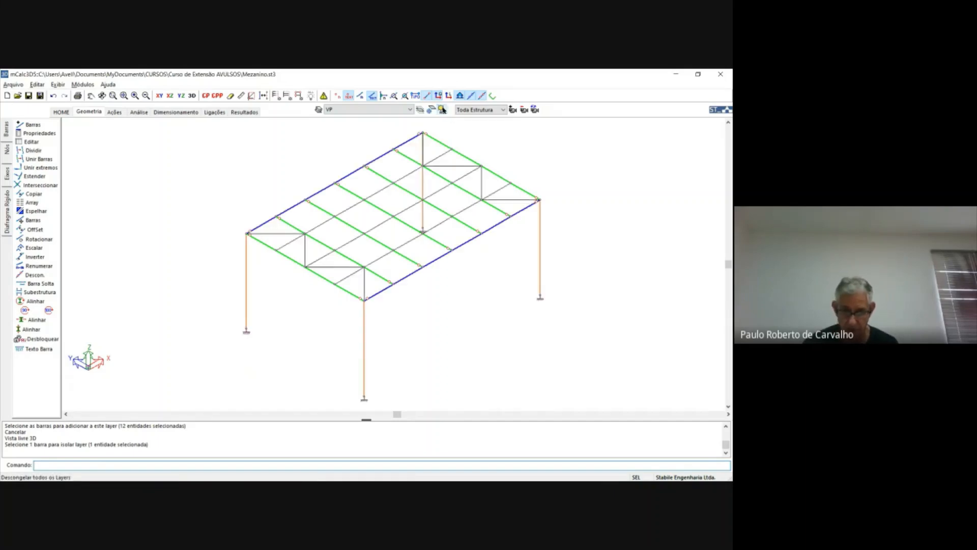
Step: Freeze the layers of the blue edge beams and the orange columns, and unfreeze all layers again
click(432, 110)
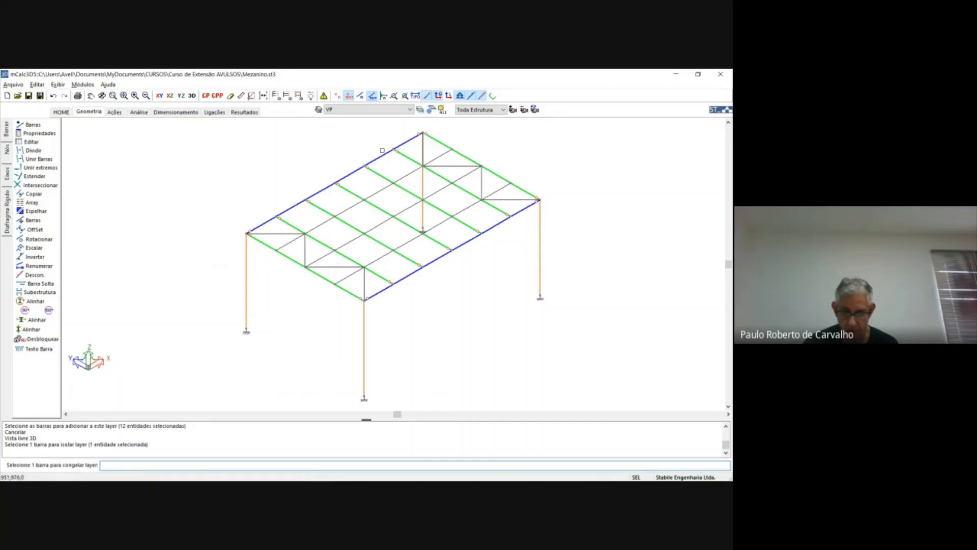
click(383, 153)
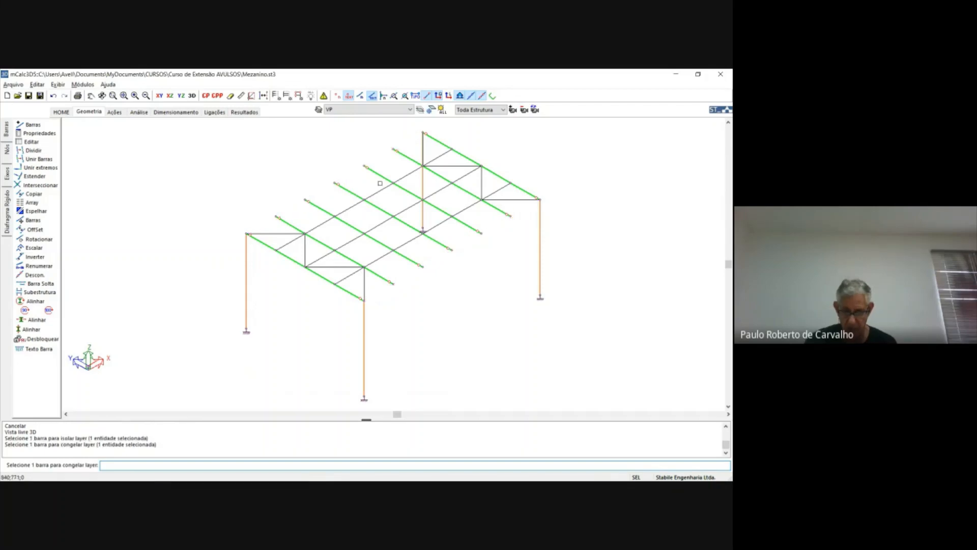
click(365, 327)
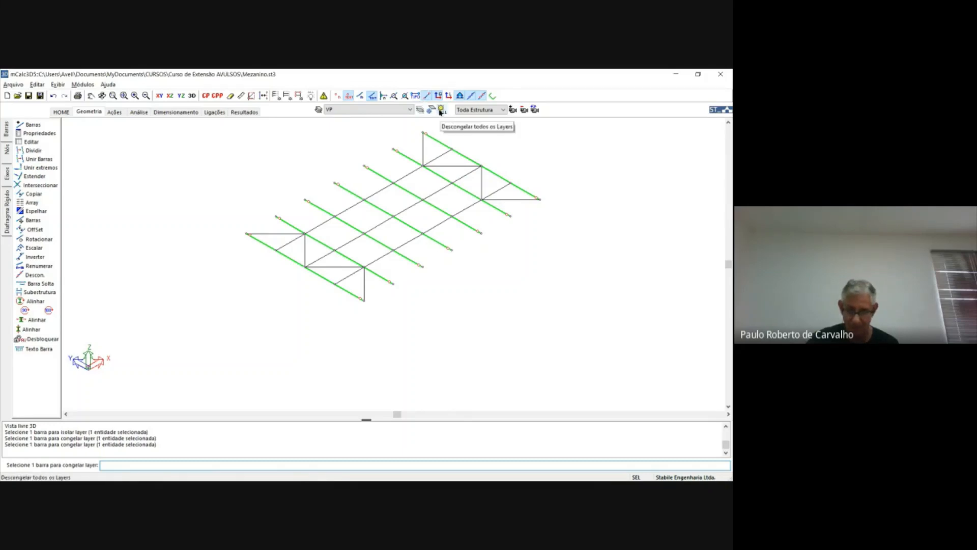
click(440, 111)
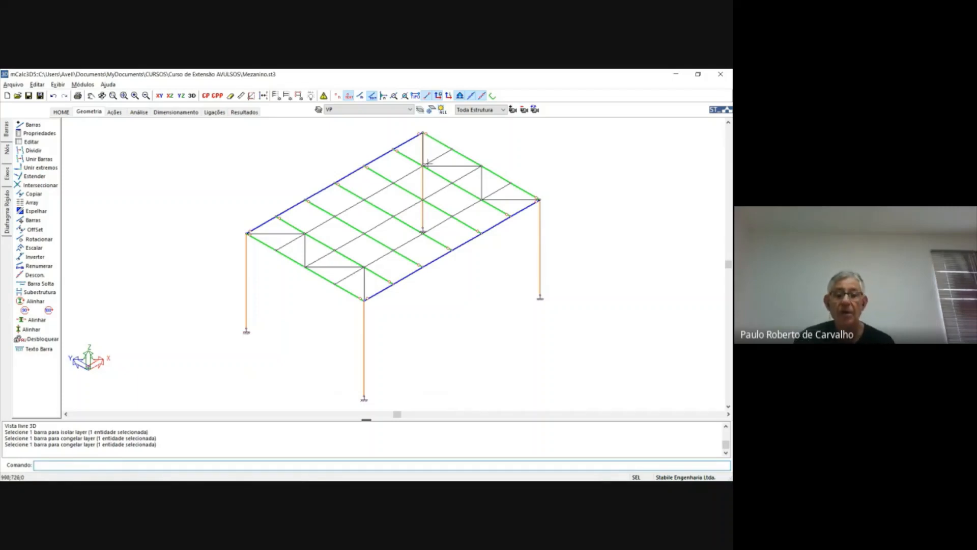
Step: Run the structural analysis with the envelope, keeping the default analysis and report settings
click(146, 113)
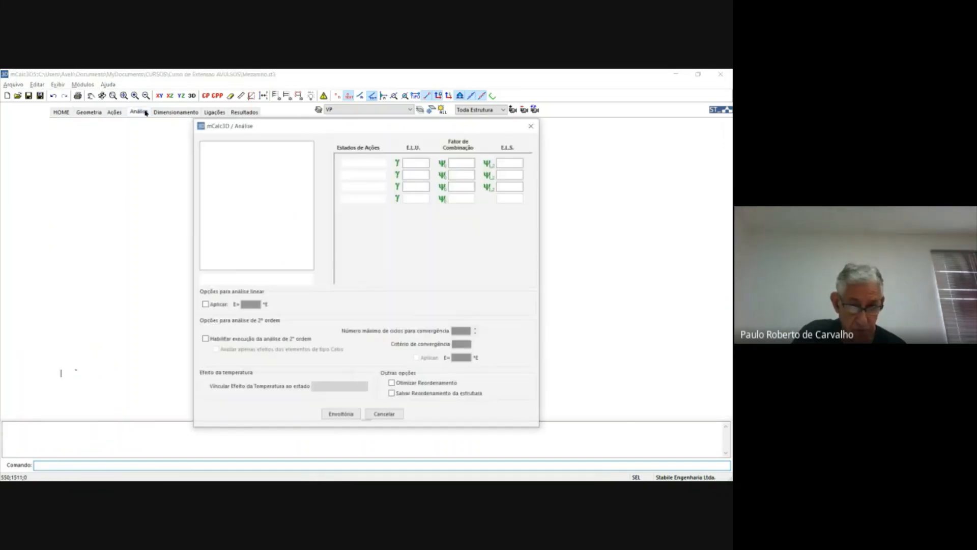
click(341, 415)
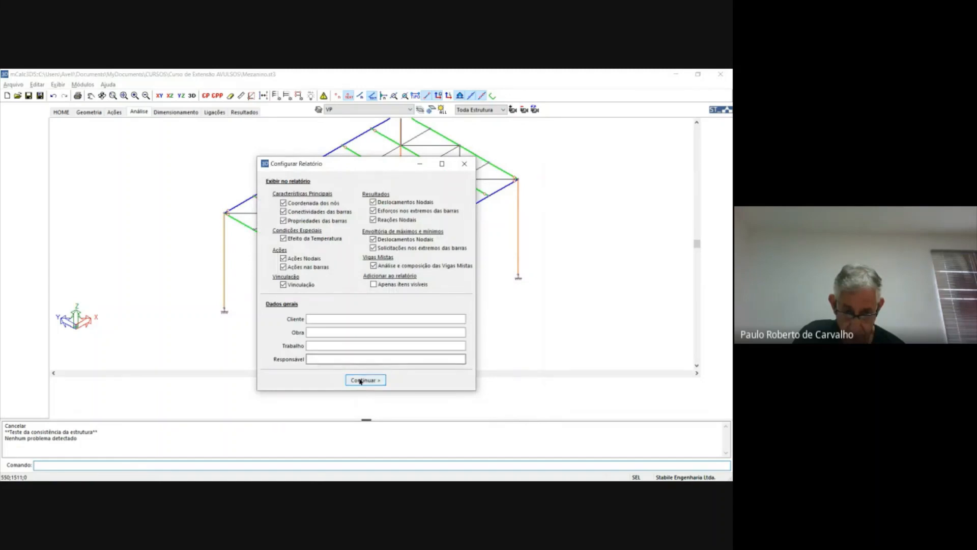
click(362, 378)
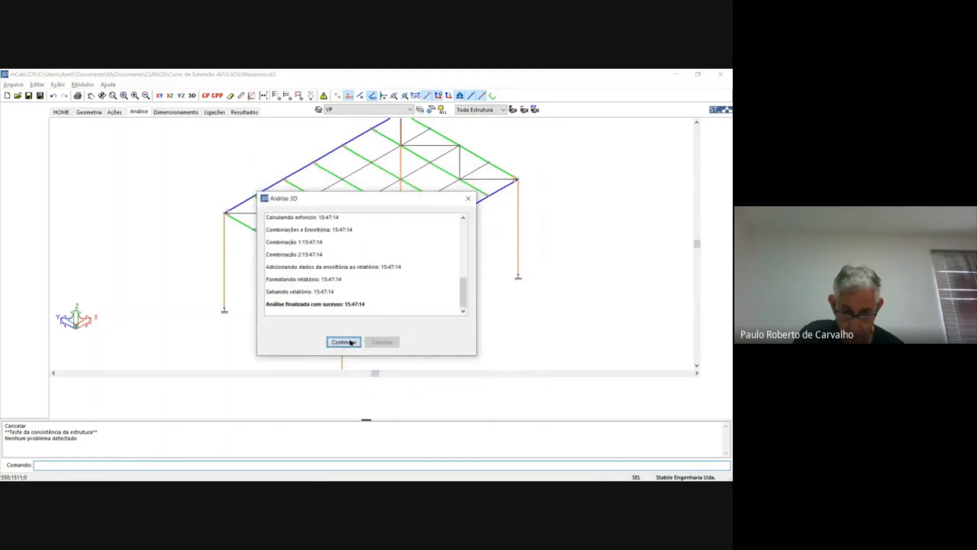
click(351, 342)
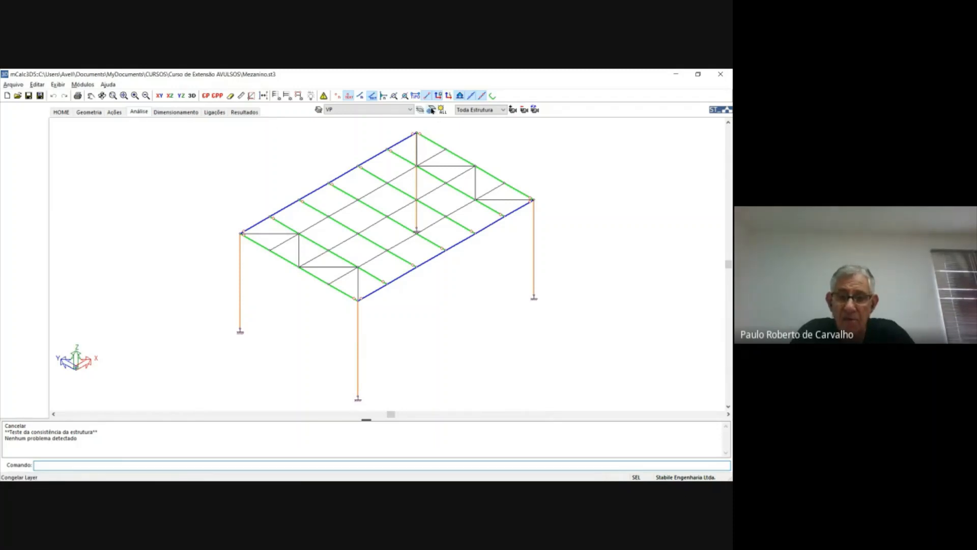
Step: Freeze the layers of the blue edge beams, the green transverse beams and the columns, keeping only the bracing bars displayed
click(433, 110)
click(316, 190)
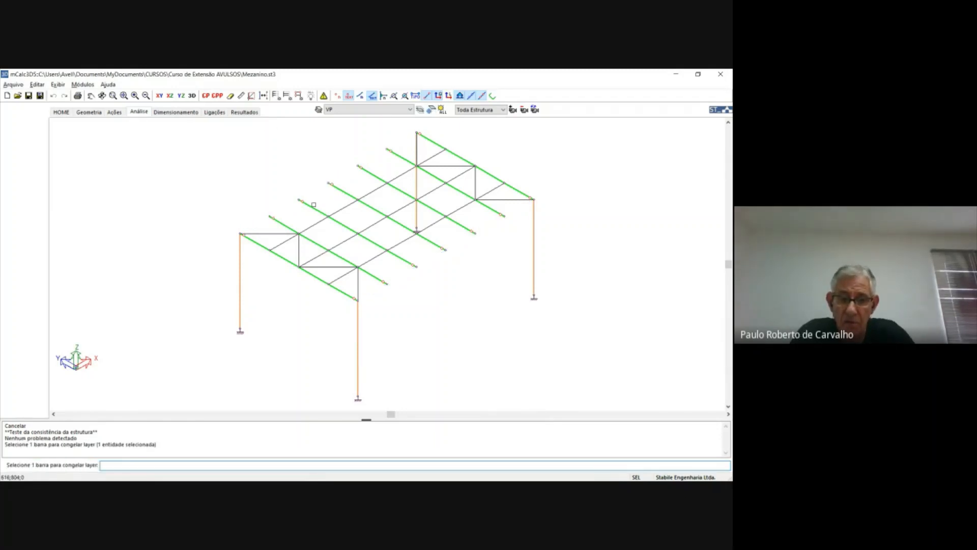
click(313, 205)
click(354, 325)
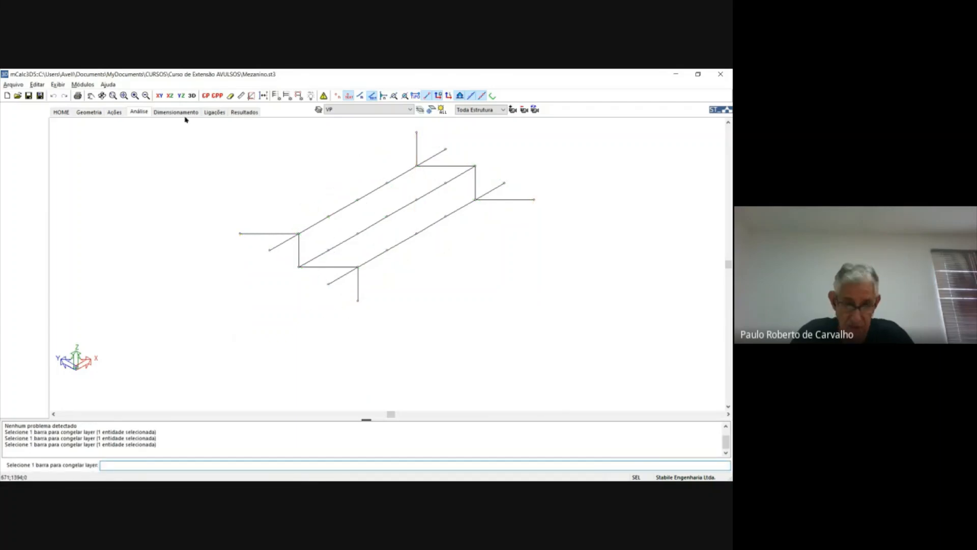
Step: Select all the bracing bars in the XY plan view and open the section pre-sizing from their properties
click(171, 96)
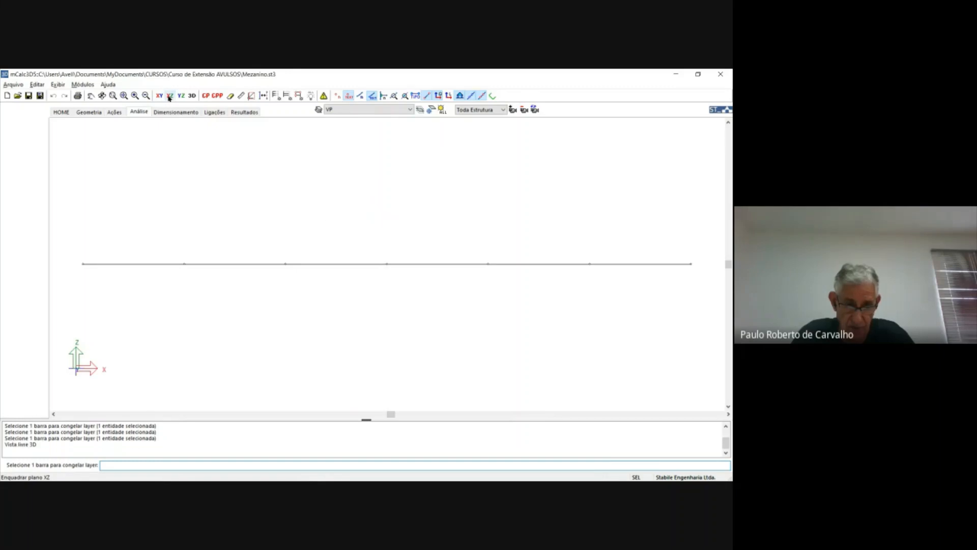
click(159, 96)
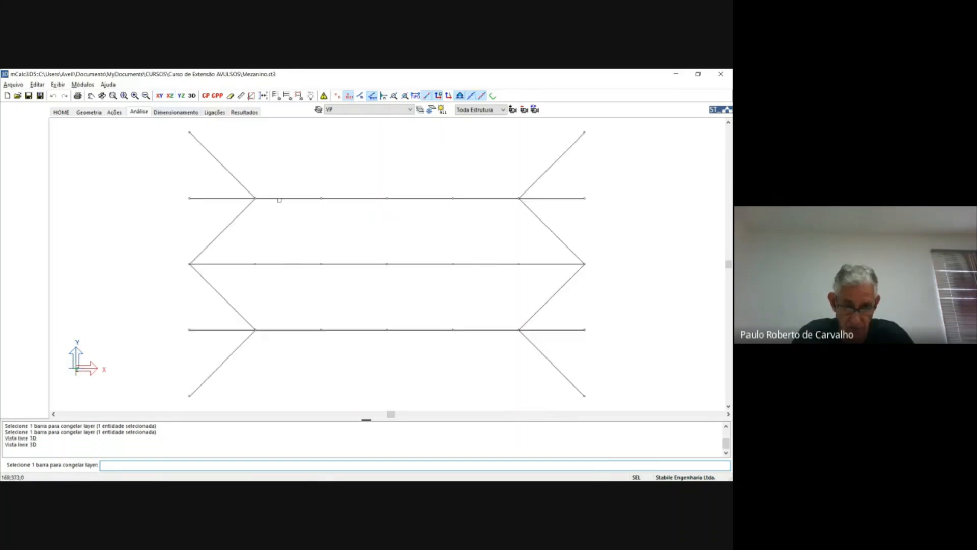
scroll(200, 232, down, 3)
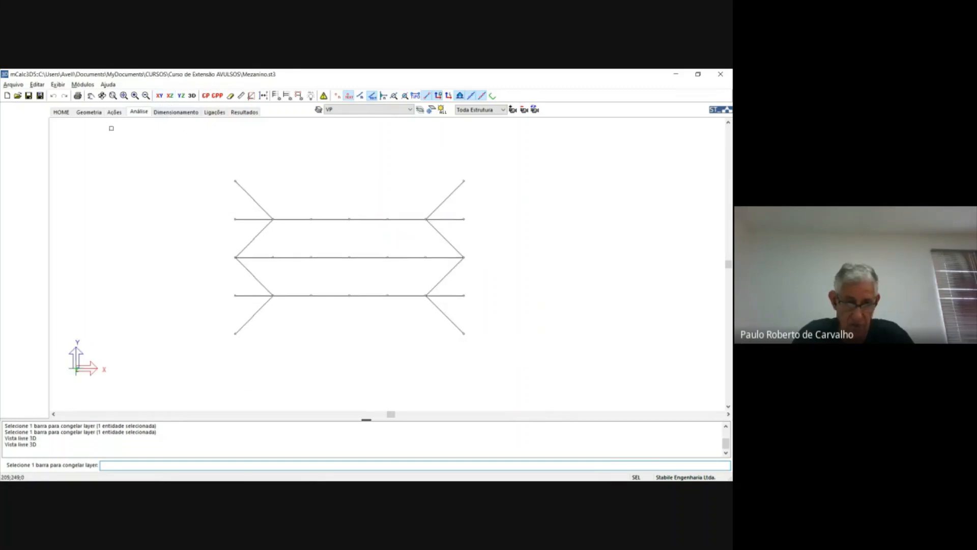
click(89, 113)
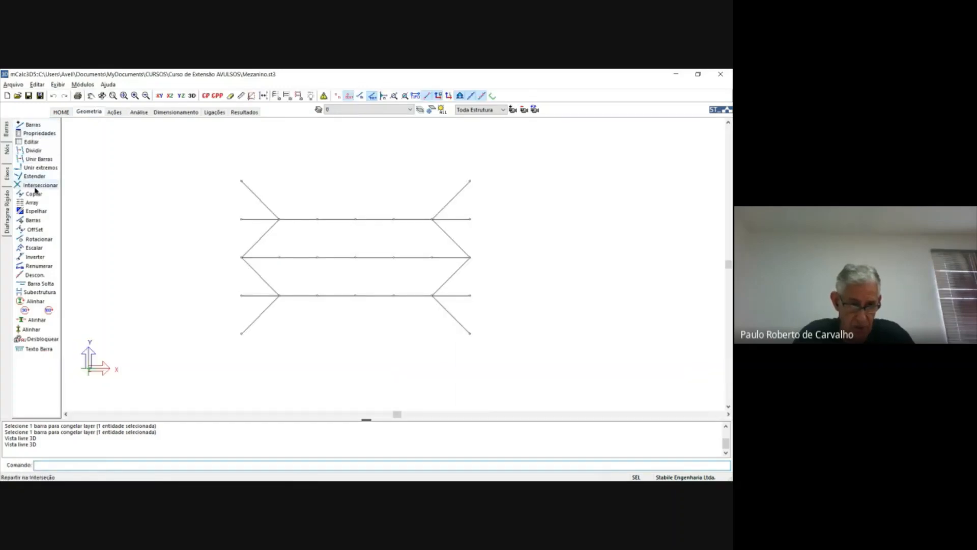
click(40, 134)
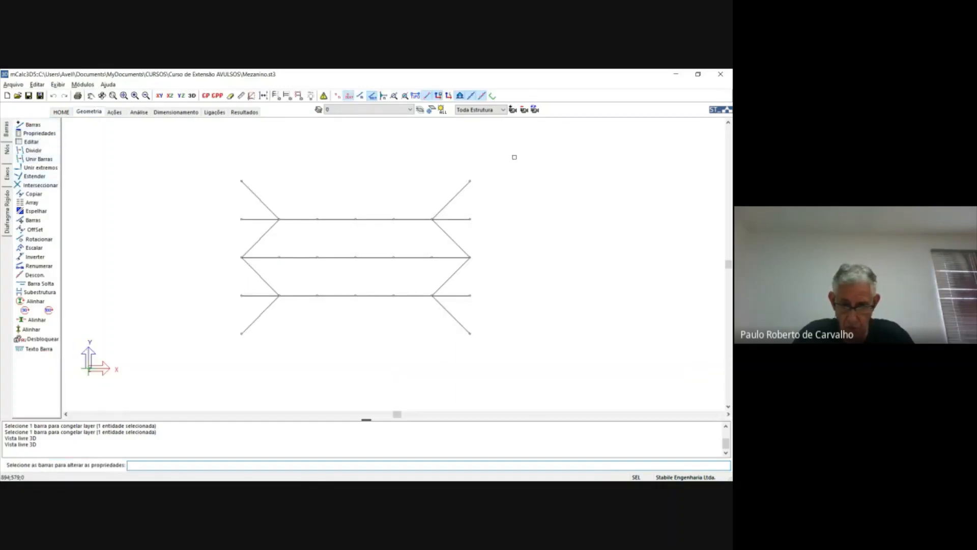
drag(515, 157, 210, 362)
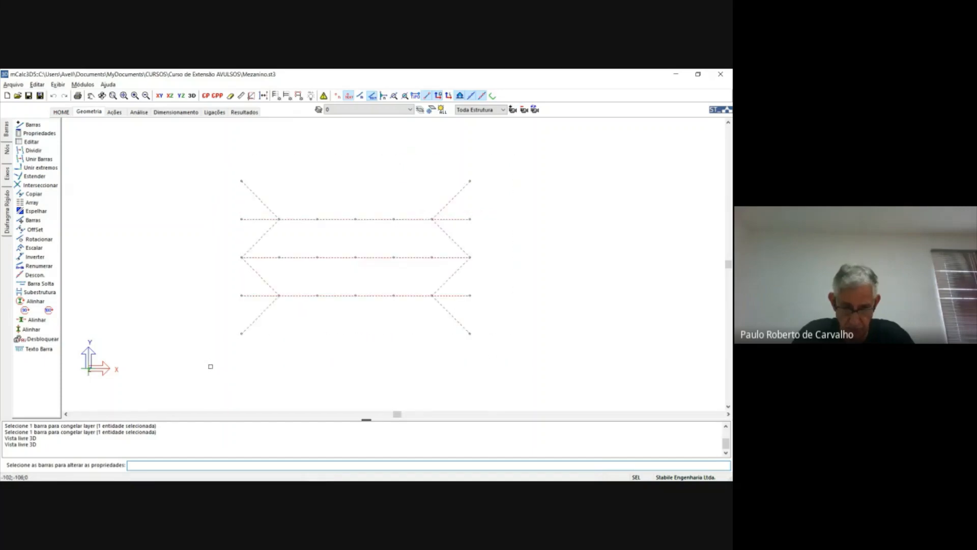
key(Return)
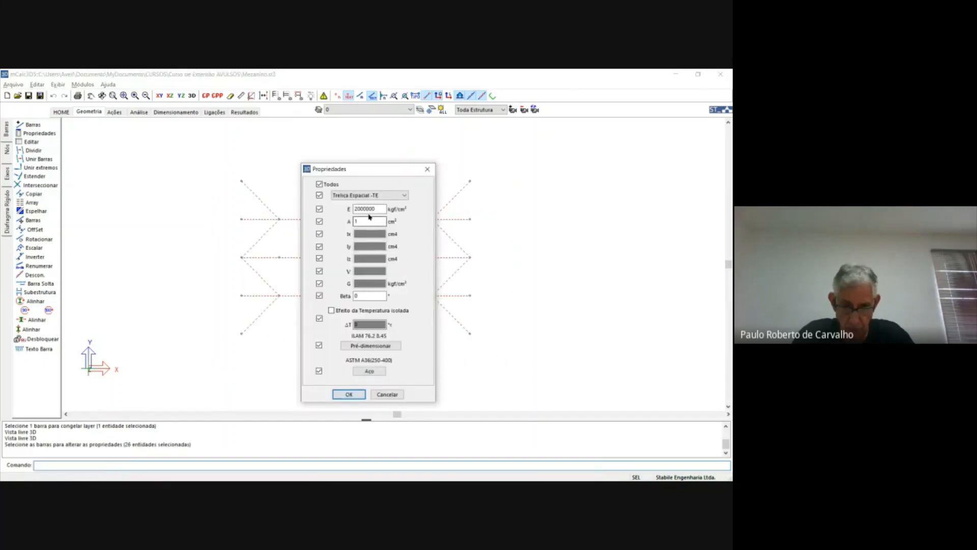
click(368, 346)
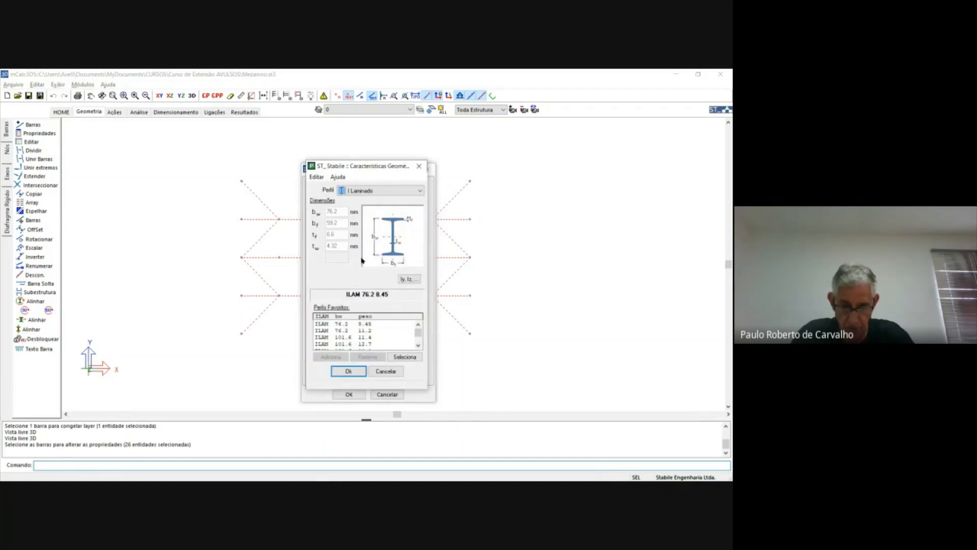
Step: Cycle through the section types to the cold-formed double U with facing flanges (2U F.F. opostos pelas mesas)
click(386, 228)
click(385, 228)
click(385, 228)
click(386, 228)
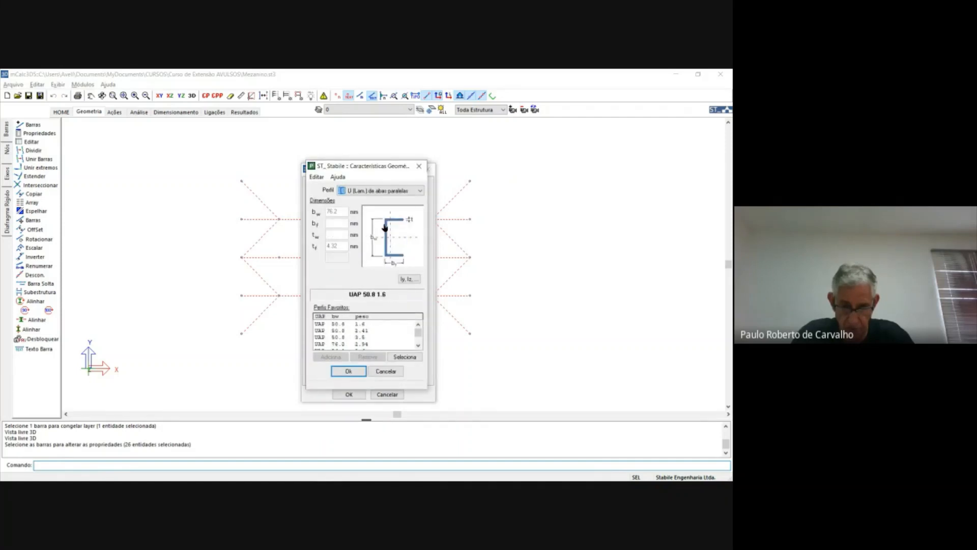
click(384, 229)
click(384, 228)
click(384, 228)
click(385, 228)
click(385, 228)
click(385, 228)
click(385, 228)
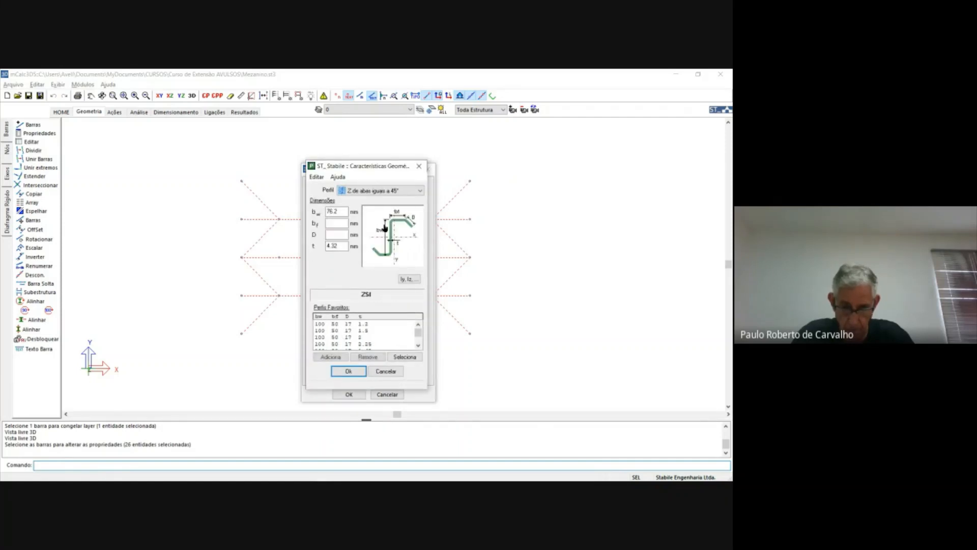
click(385, 229)
click(384, 229)
click(385, 228)
click(384, 228)
click(385, 228)
click(385, 228)
click(385, 228)
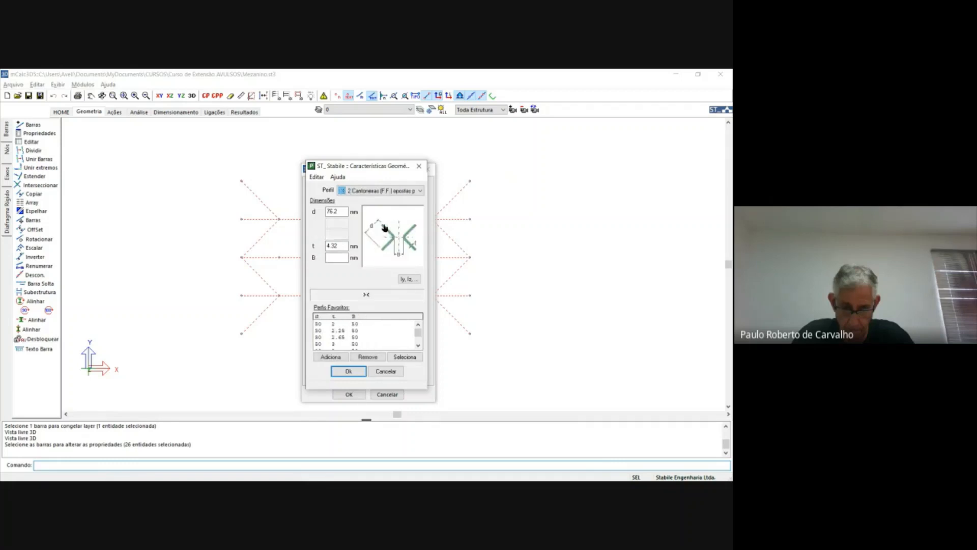
click(385, 228)
click(385, 228)
click(384, 228)
click(385, 228)
click(385, 228)
click(385, 228)
click(385, 228)
click(384, 228)
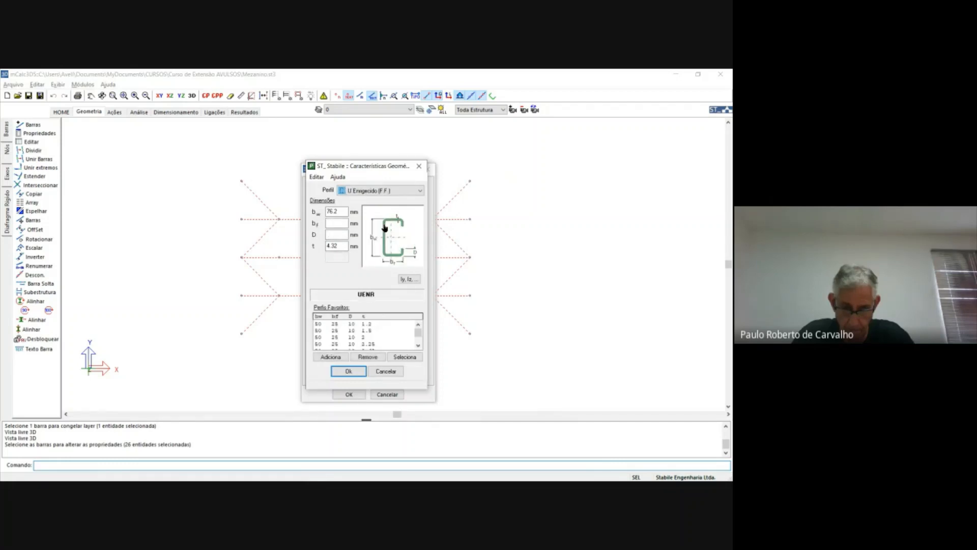
click(384, 228)
click(384, 228)
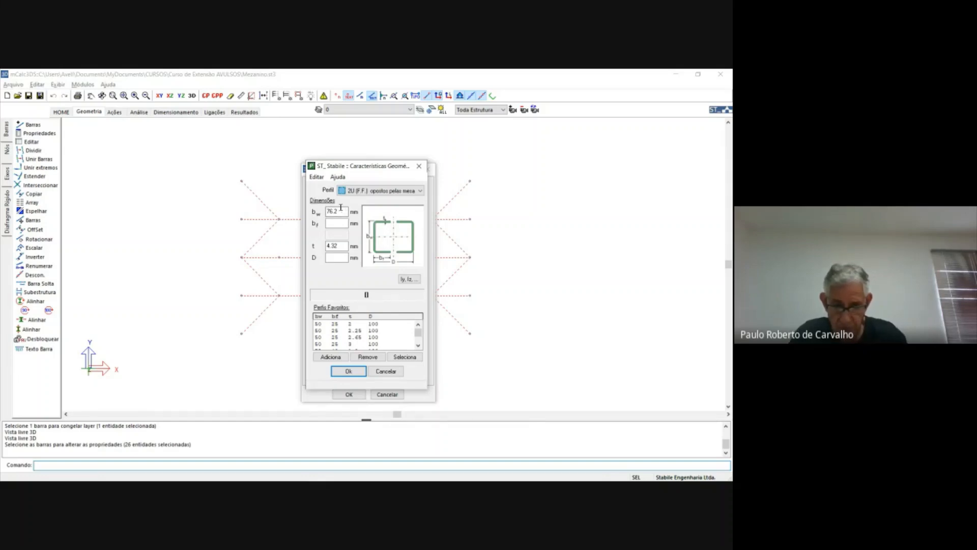
Step: Set the section dimensions to bw 80 mm, bf 40 mm and t 3 mm
drag(342, 209, 158, 229)
text(80)
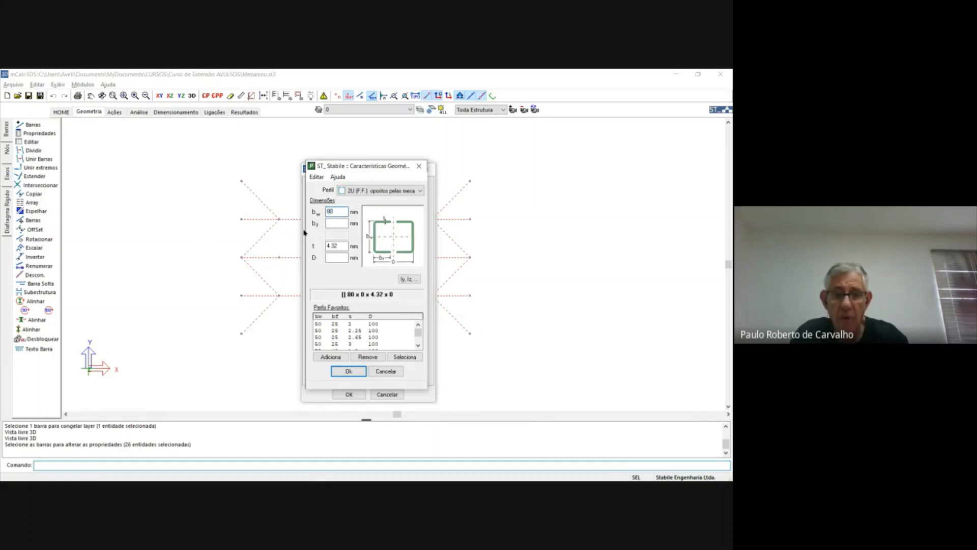
click(340, 222)
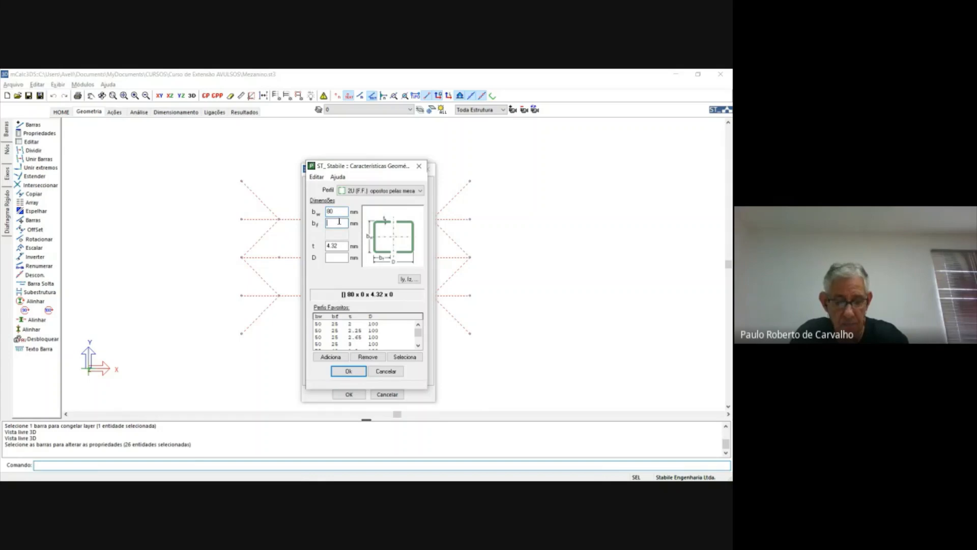
text(40)
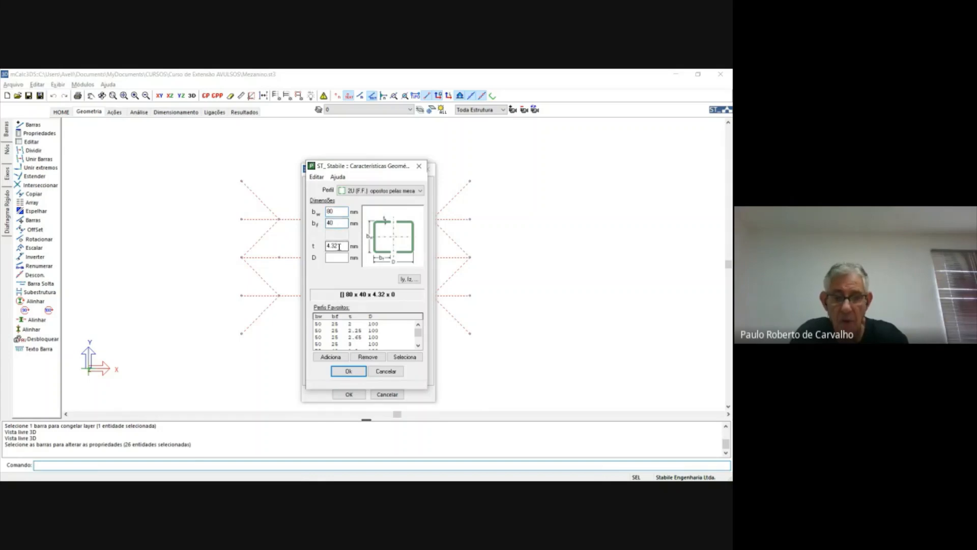
drag(339, 246, 254, 247)
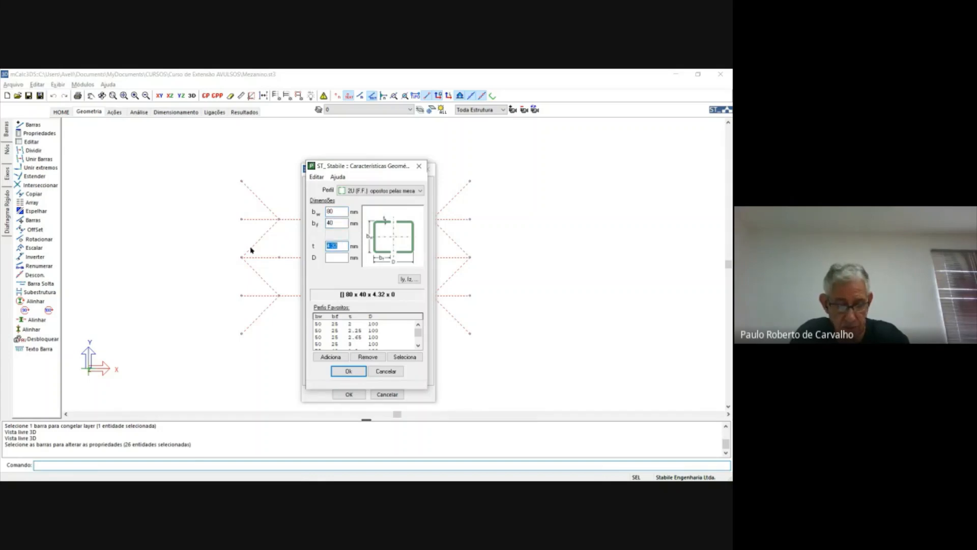
text(3)
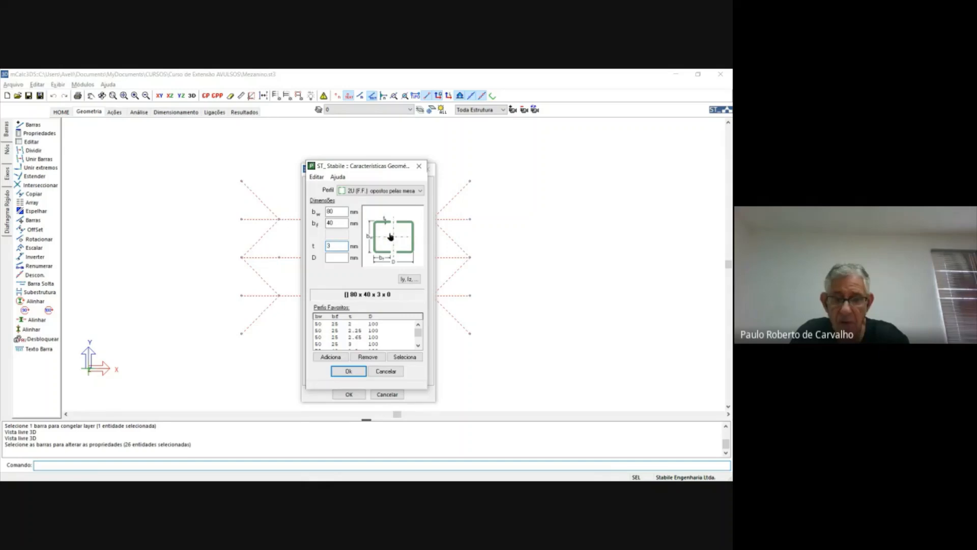
Step: Change the section type to the single cold-formed U (Formado a frio) and apply the properties to the bracing bars
click(391, 237)
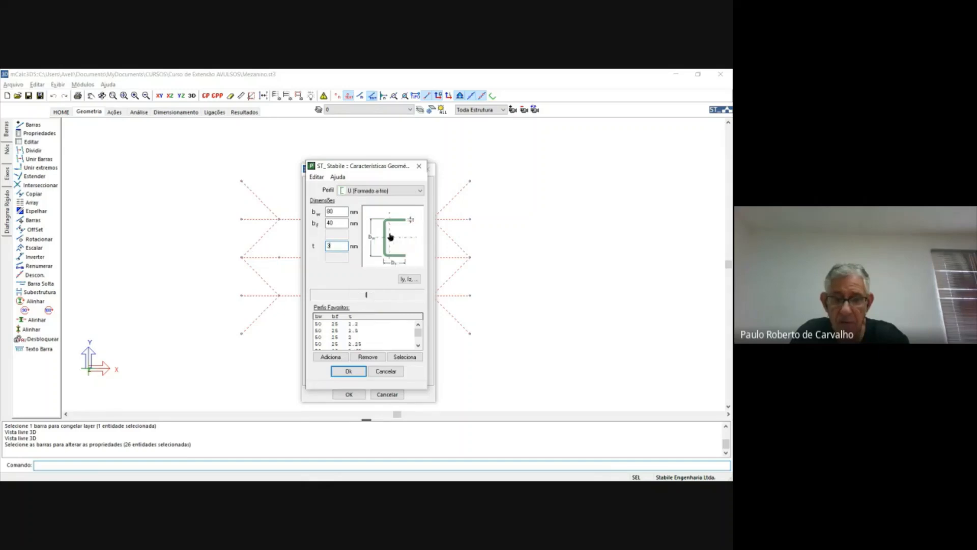
click(343, 373)
click(348, 392)
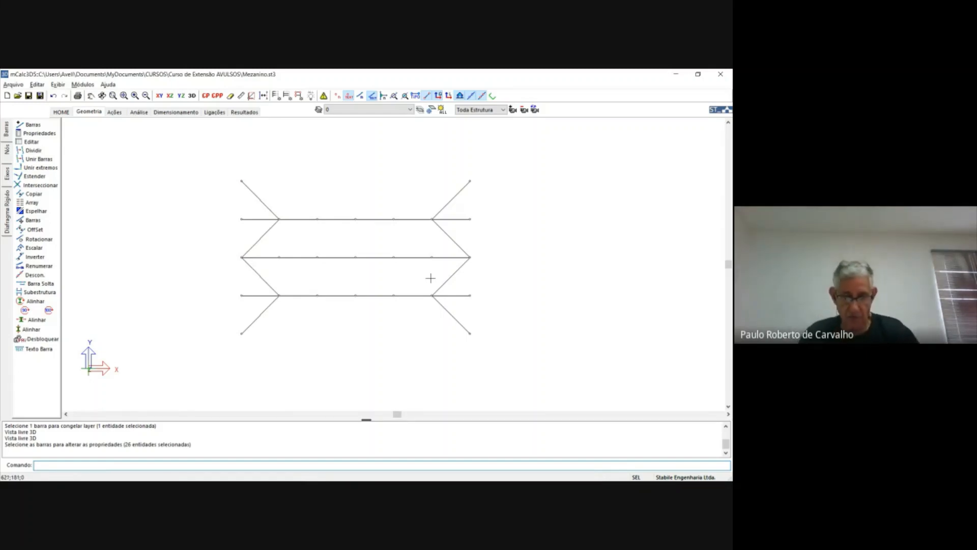
Step: Show the structure in the 3D view and unfreeze all layers
click(192, 96)
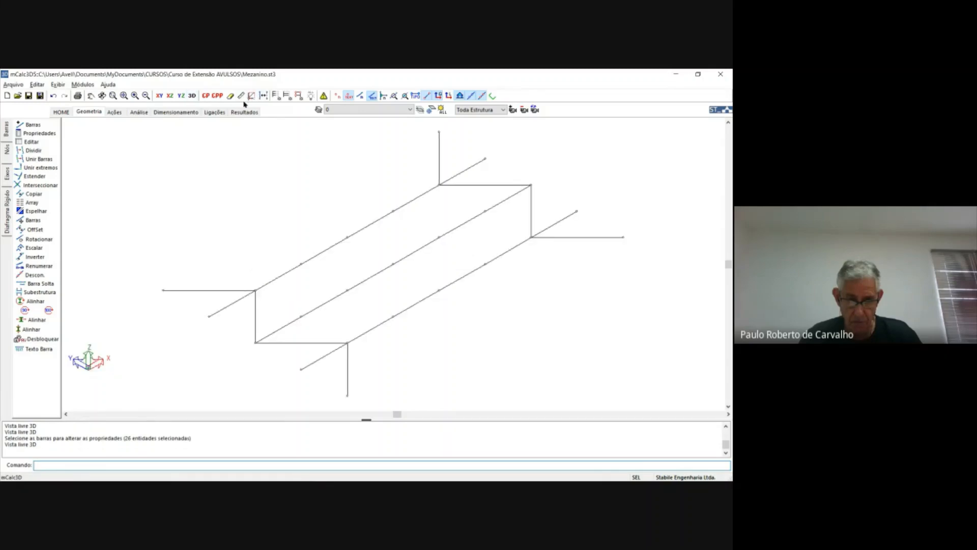
click(442, 110)
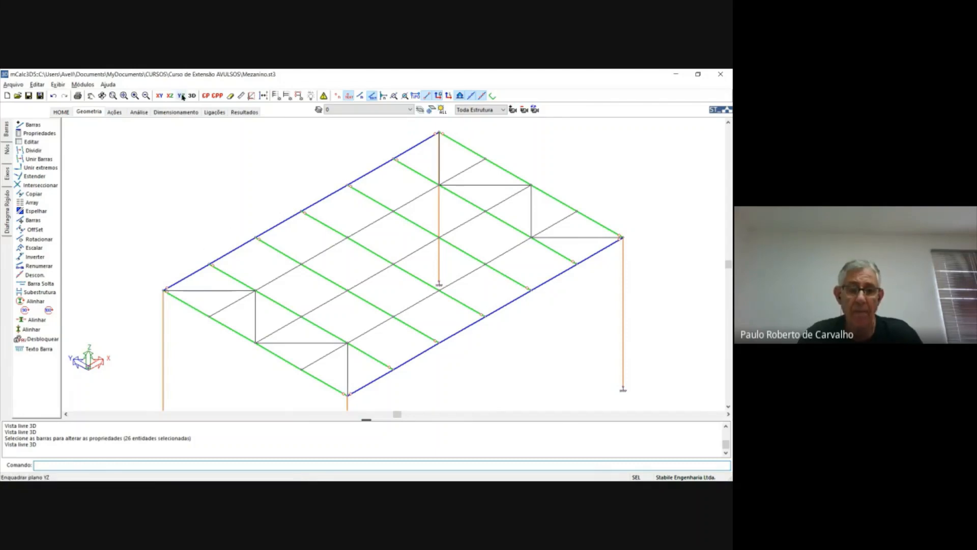
Step: Isolate the layer of the green secondary beams and show it in the XY plan view
click(386, 108)
click(386, 108)
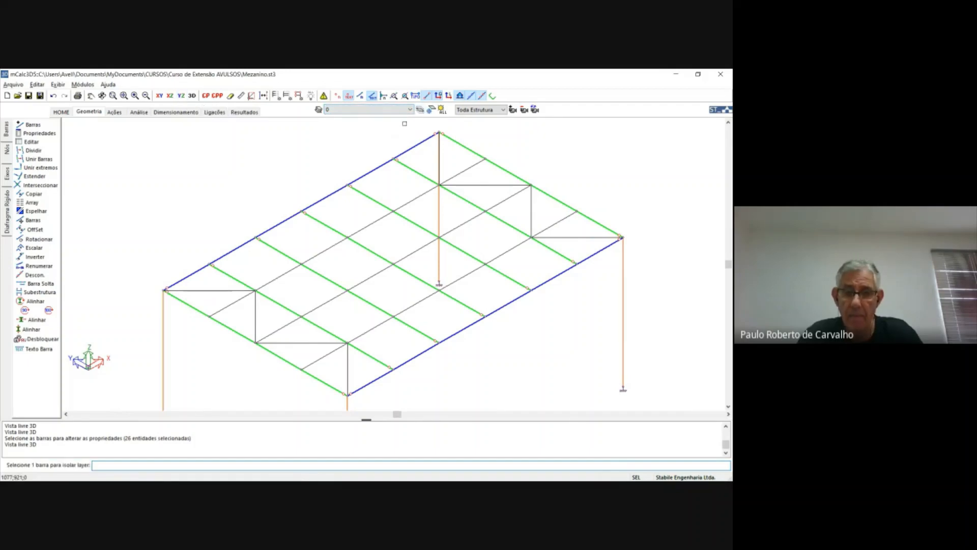
click(420, 109)
click(375, 201)
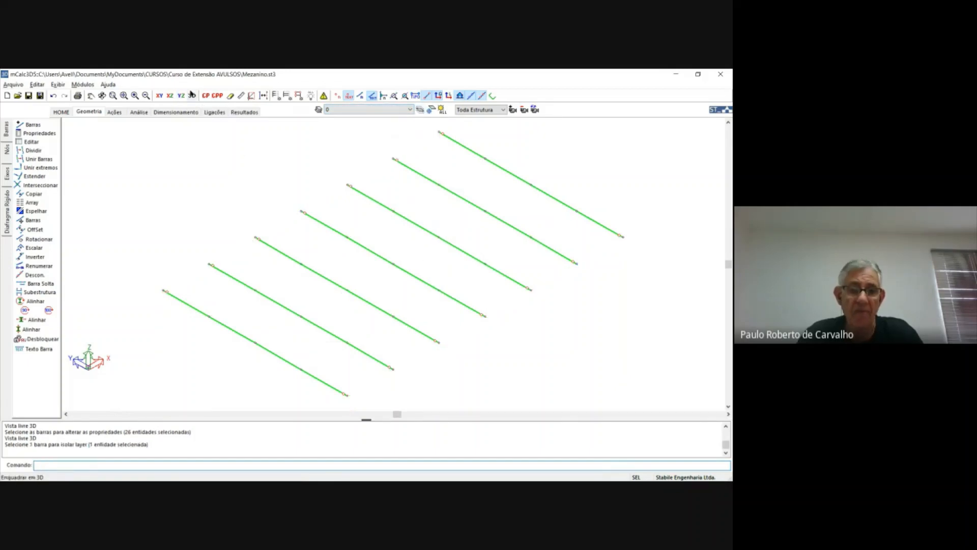
click(171, 96)
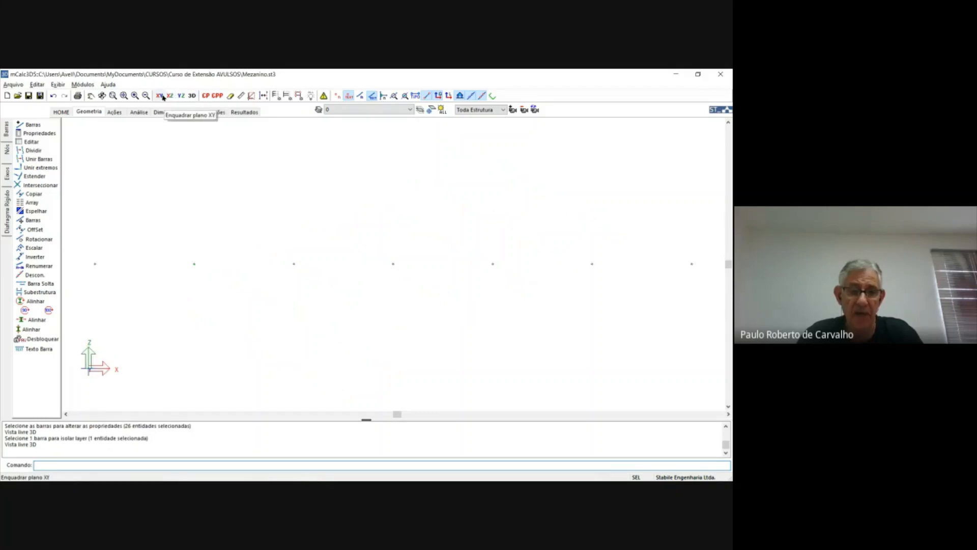
click(159, 96)
scroll(296, 211, down, 2)
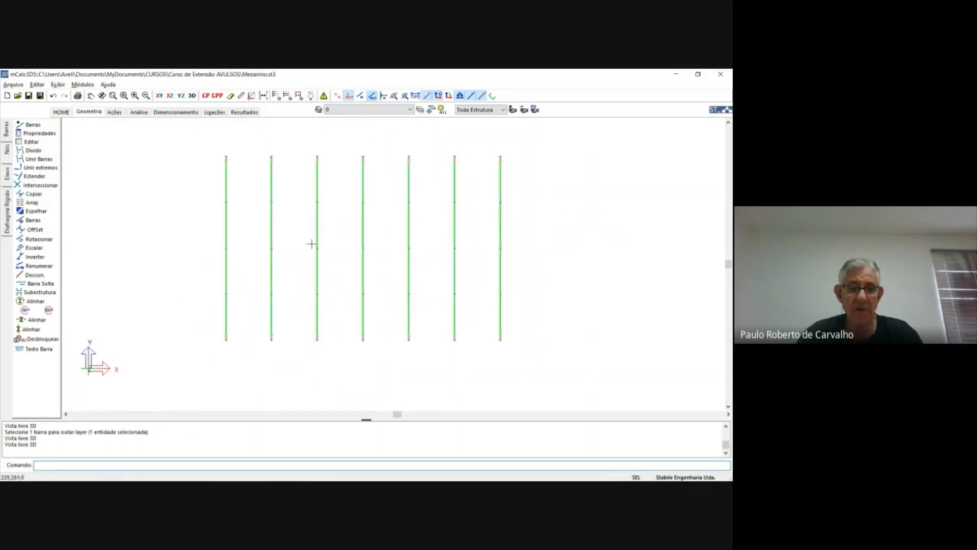
Step: Run the 3D analysis of the structure and close its progress report
click(44, 134)
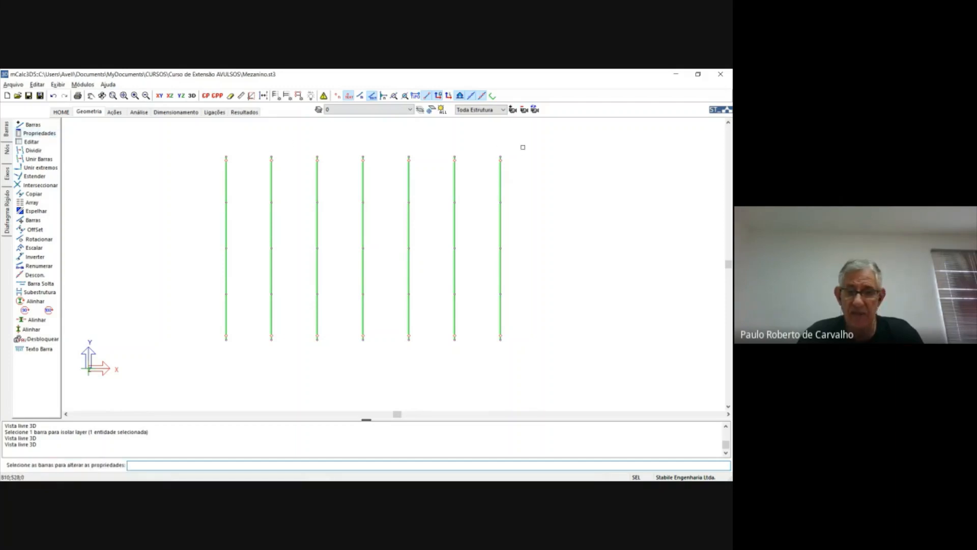
click(137, 115)
click(348, 414)
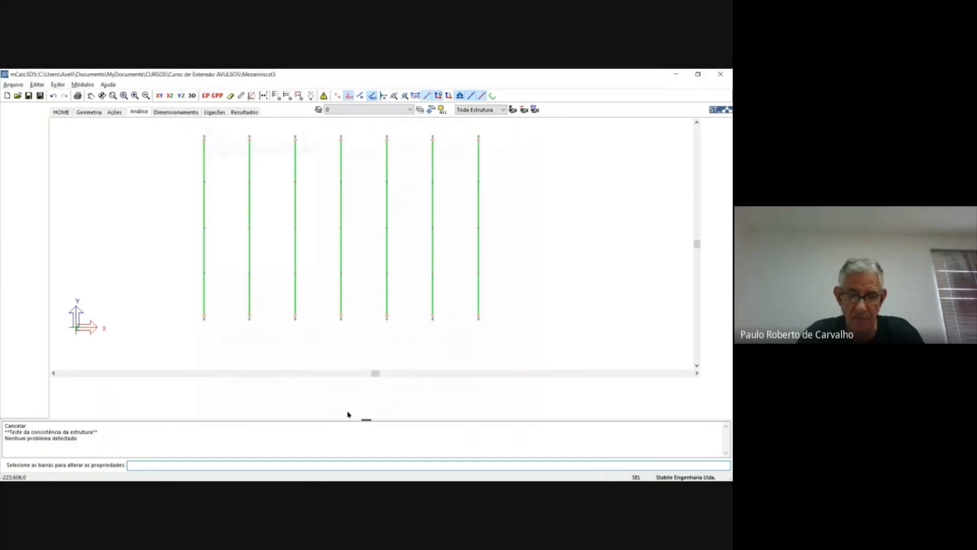
click(362, 383)
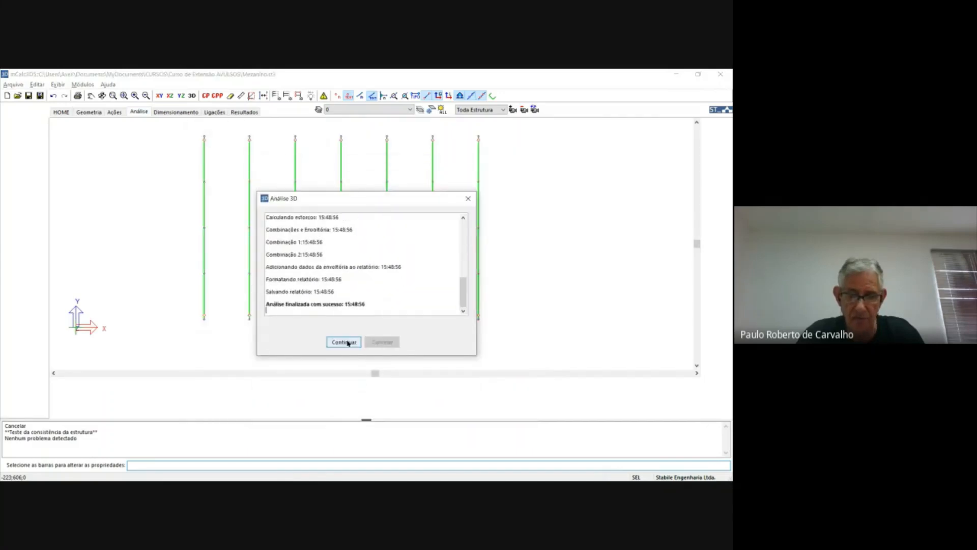
click(344, 342)
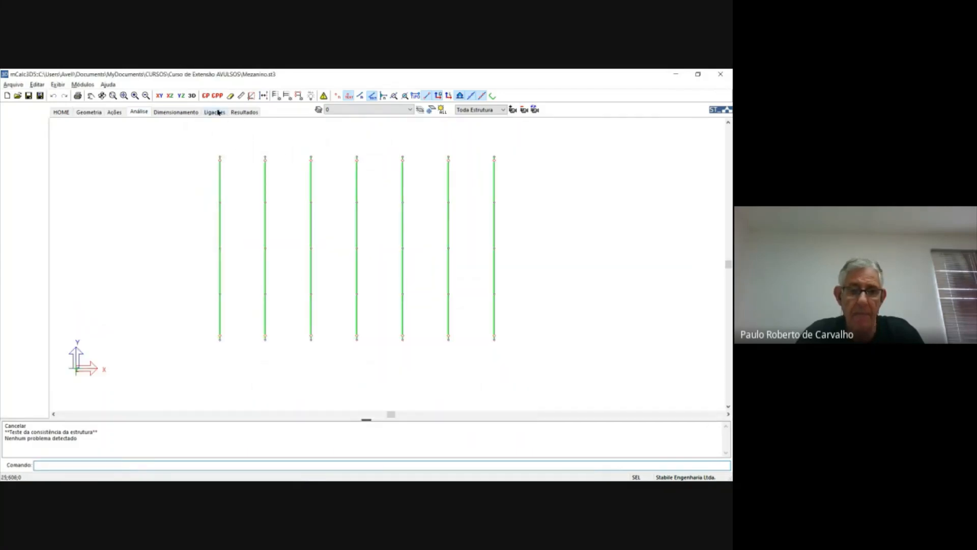
Step: Switch to member design (Dimensionamento), updating the design data as well as the buckling lengths and bracing
click(179, 112)
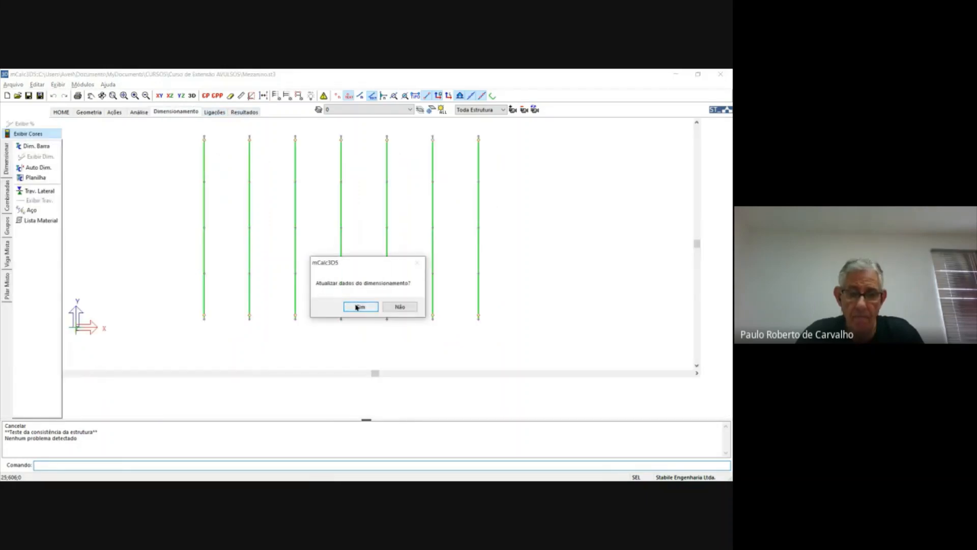
click(351, 306)
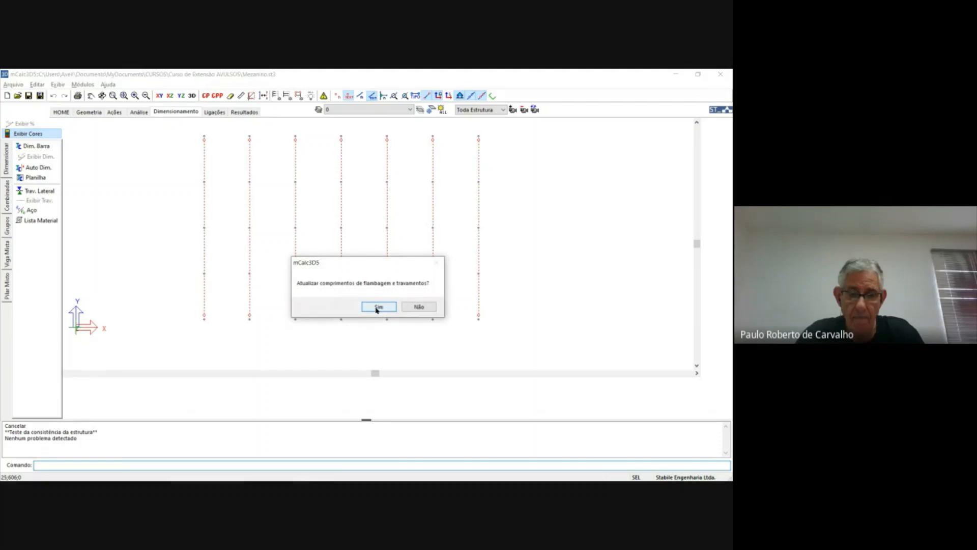
click(378, 307)
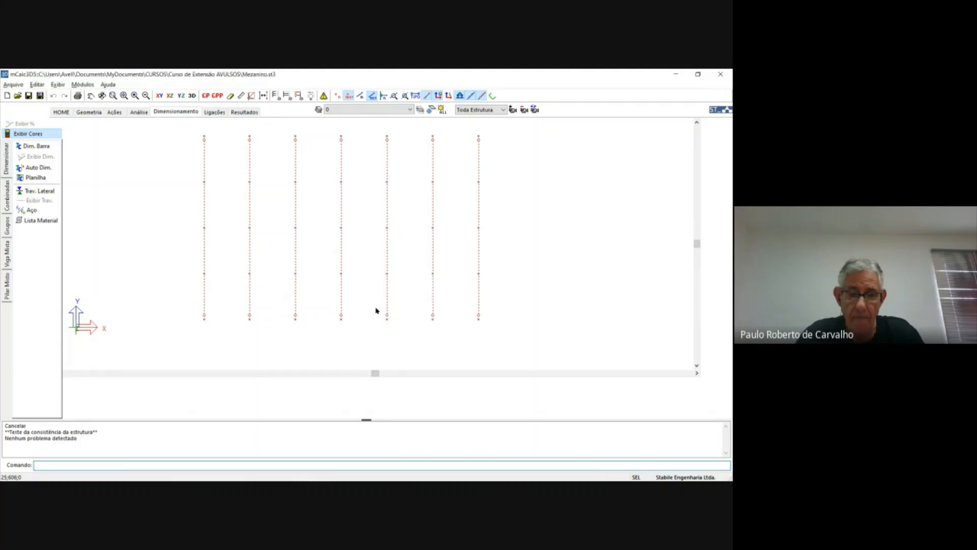
Step: Select all secondary beams for bar design and choose the Gerdau I section W 200 15
click(37, 147)
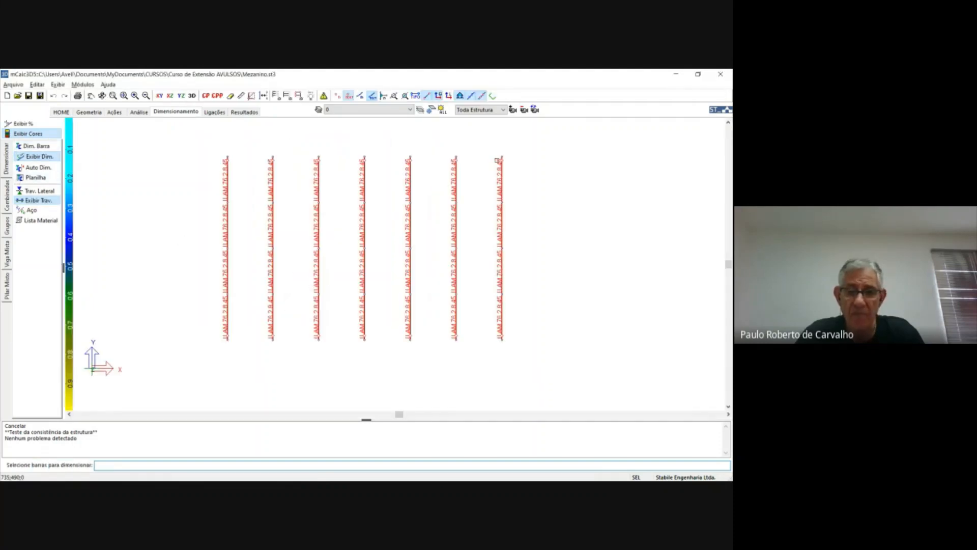
click(532, 142)
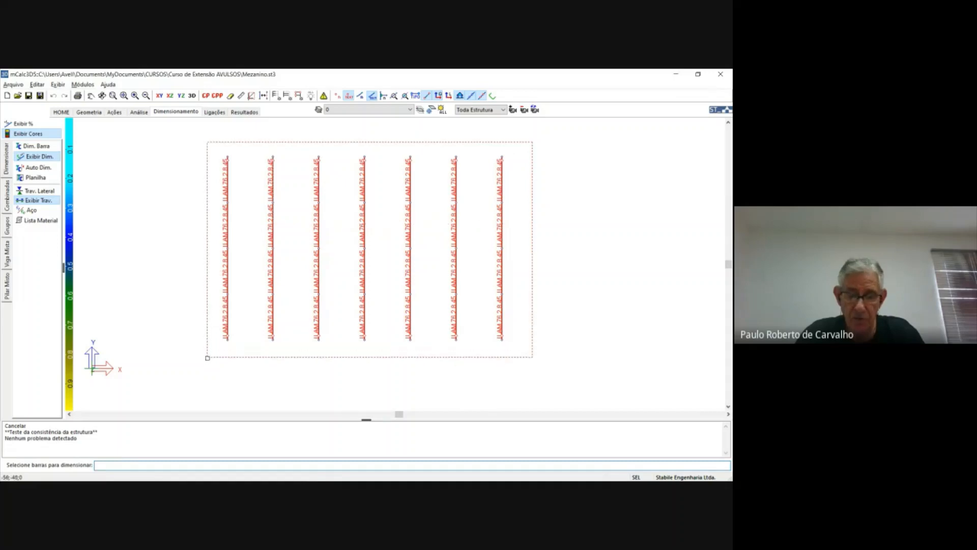
click(208, 357)
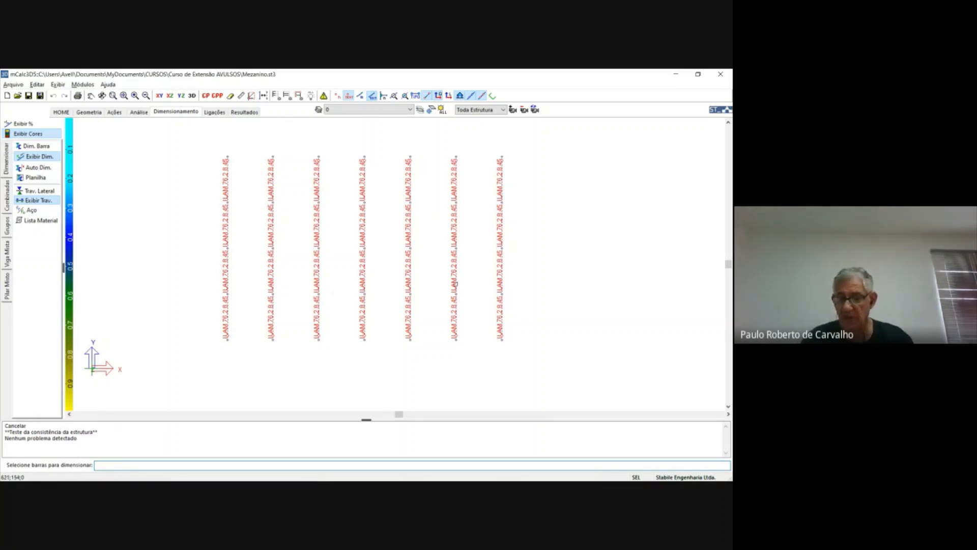
right_click(456, 284)
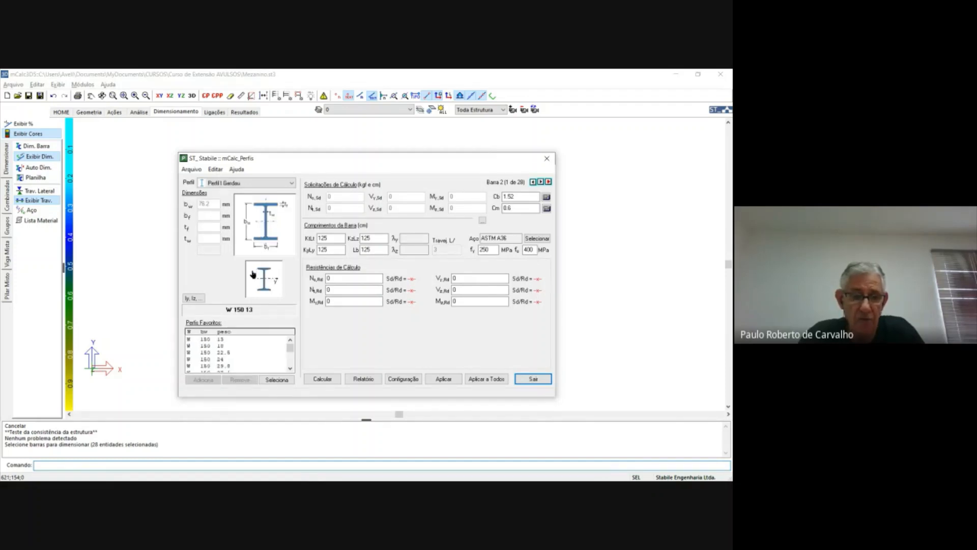
click(290, 370)
click(290, 370)
click(290, 369)
click(290, 369)
click(290, 369)
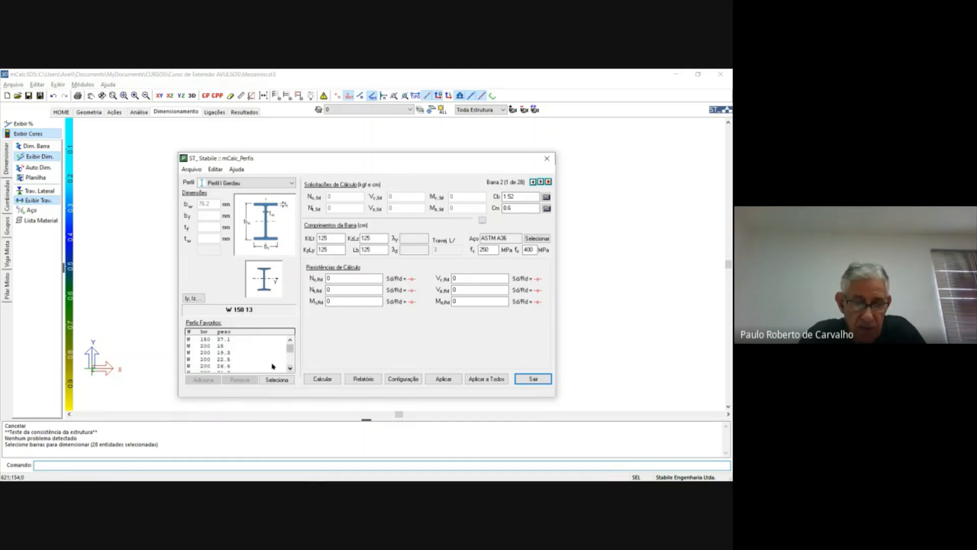
click(209, 352)
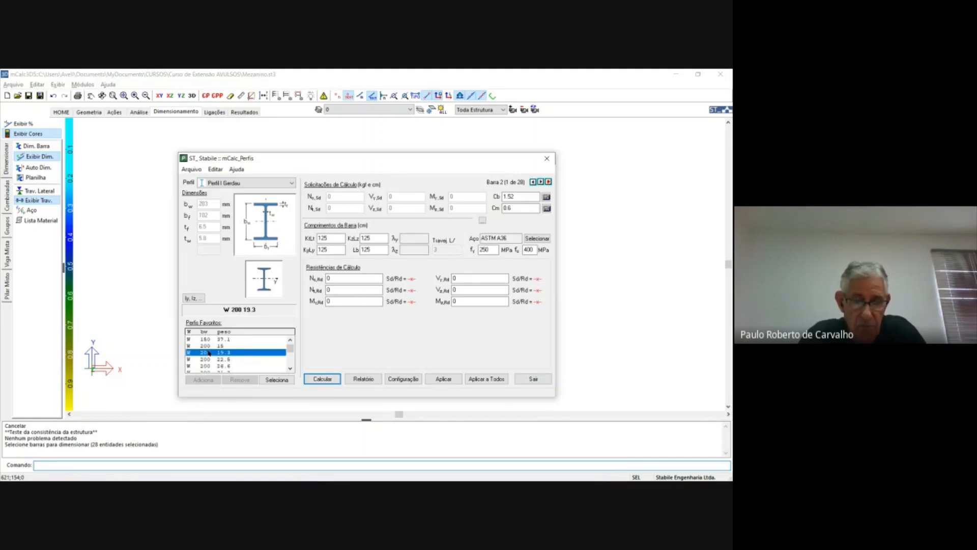
click(207, 346)
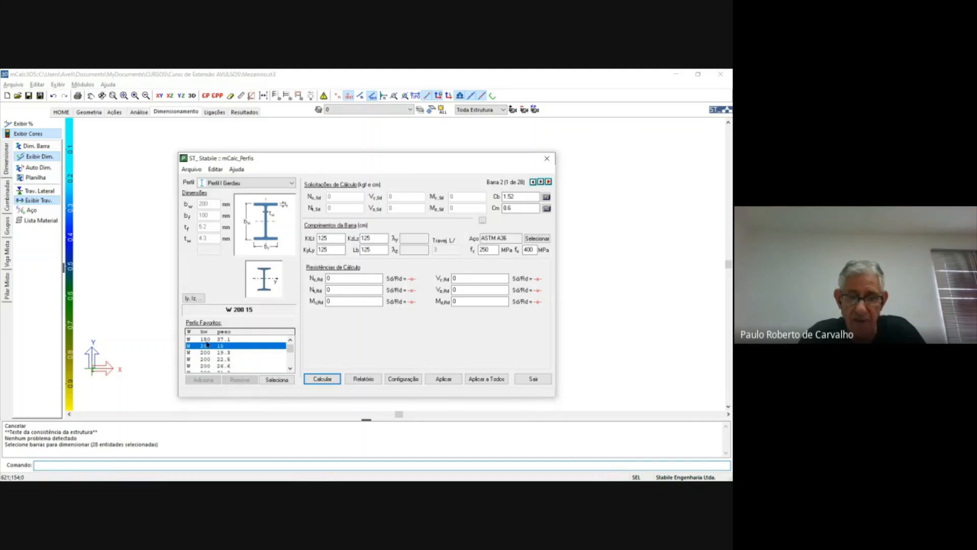
Step: Set the steel of the secondary beams to ASTM A572 GR50
click(543, 239)
click(292, 289)
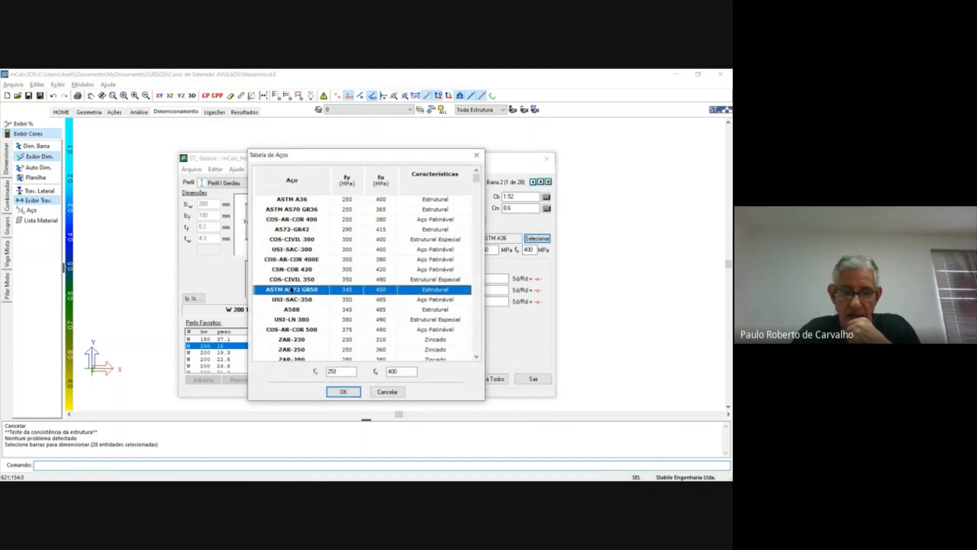
click(342, 391)
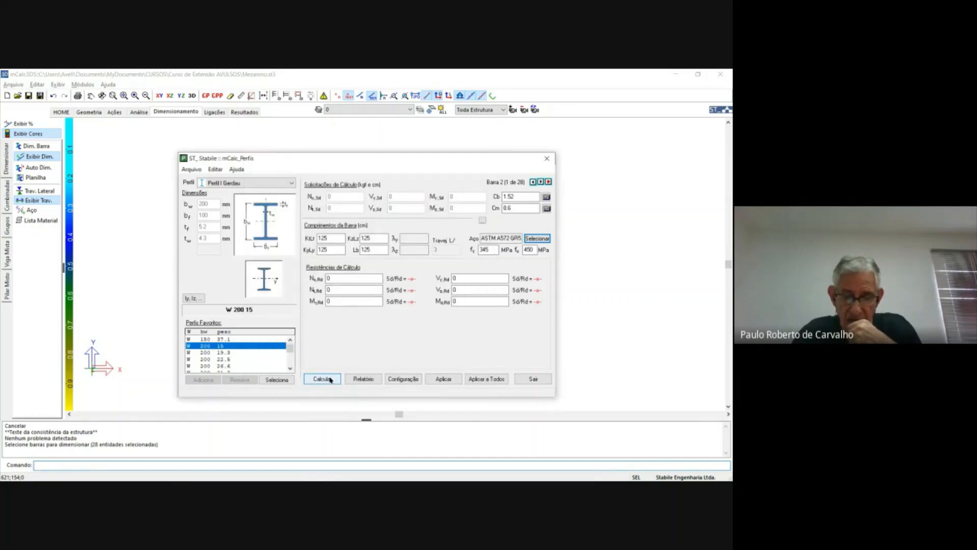
Step: Calculate the W 200 15 section, apply it to all selected beams and exit the section design
click(328, 380)
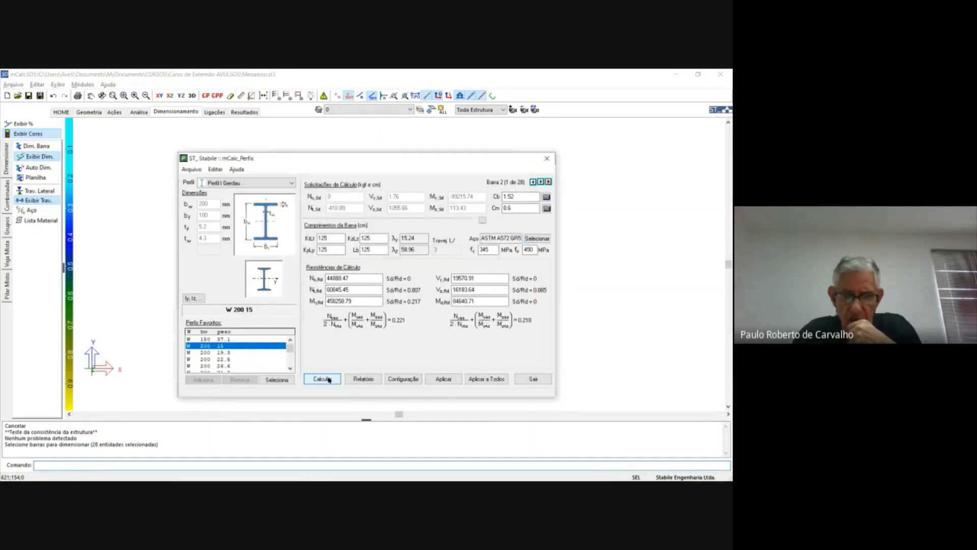
click(482, 380)
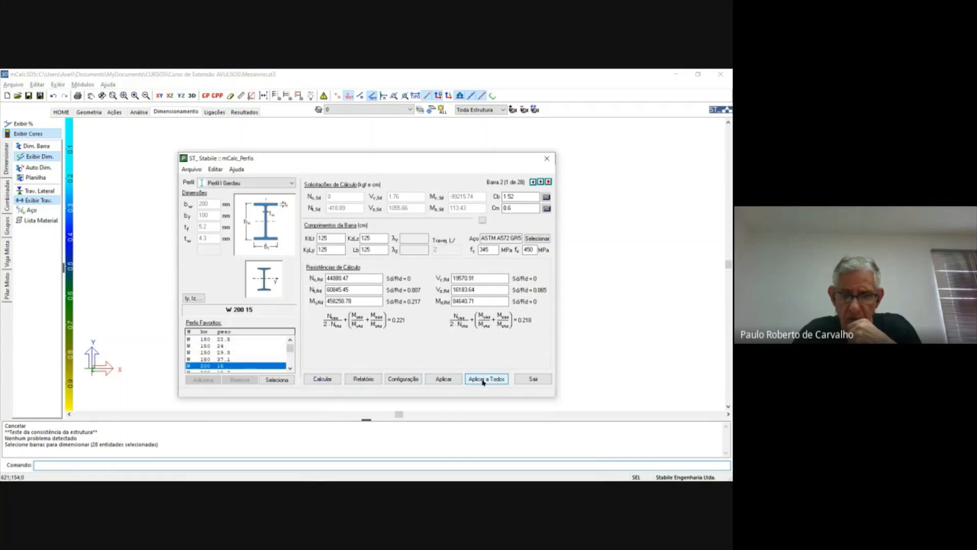
click(520, 376)
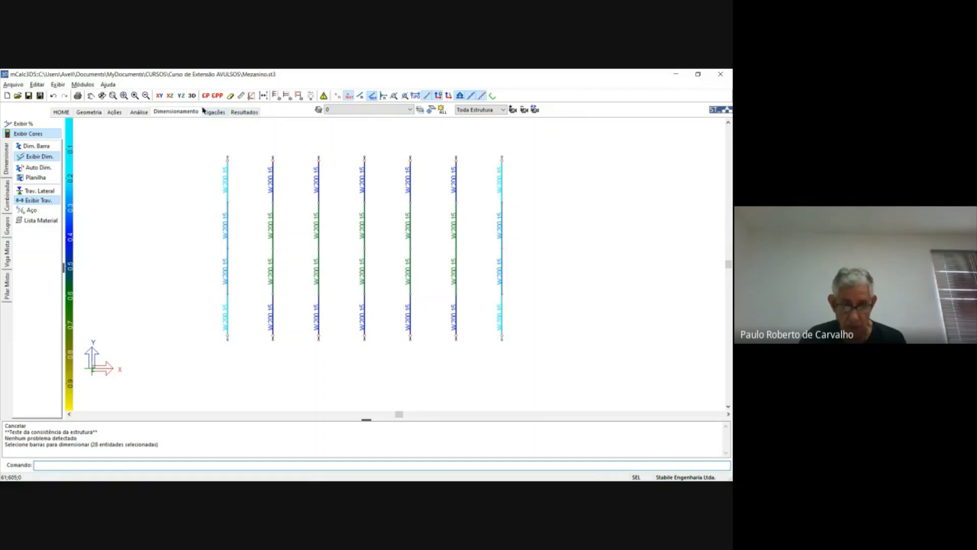
Step: Show all layers in the 3D view, then isolate the layer of the two long main beams
click(192, 96)
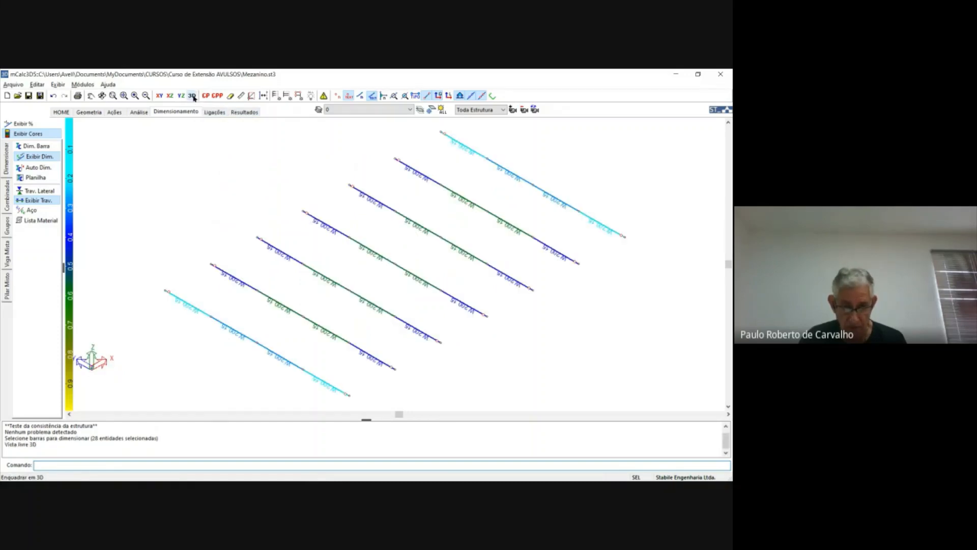
click(442, 110)
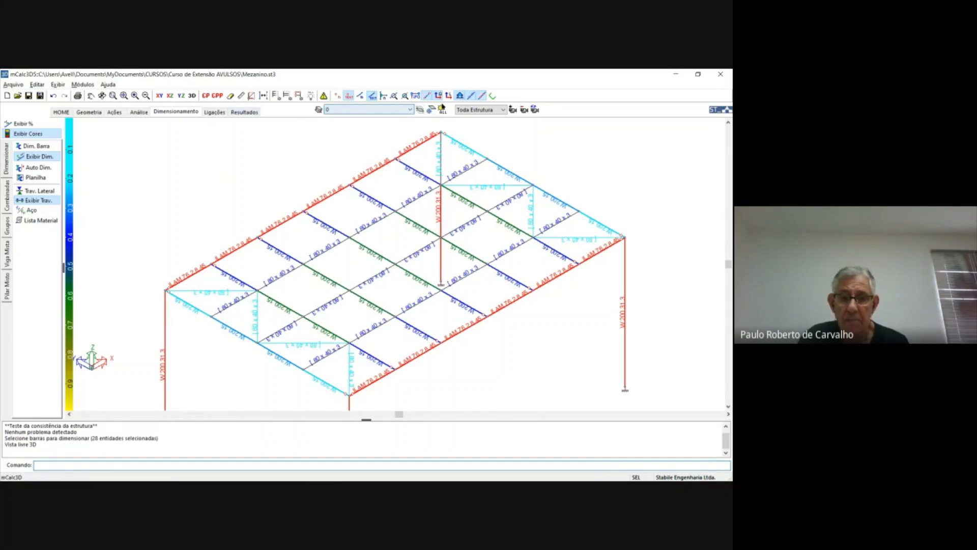
click(421, 110)
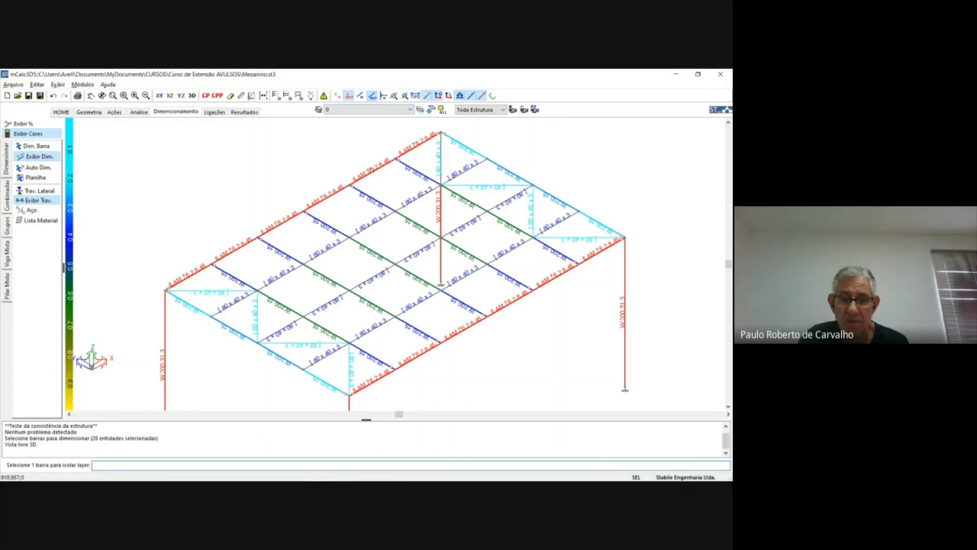
click(372, 169)
scroll(425, 227, down, 2)
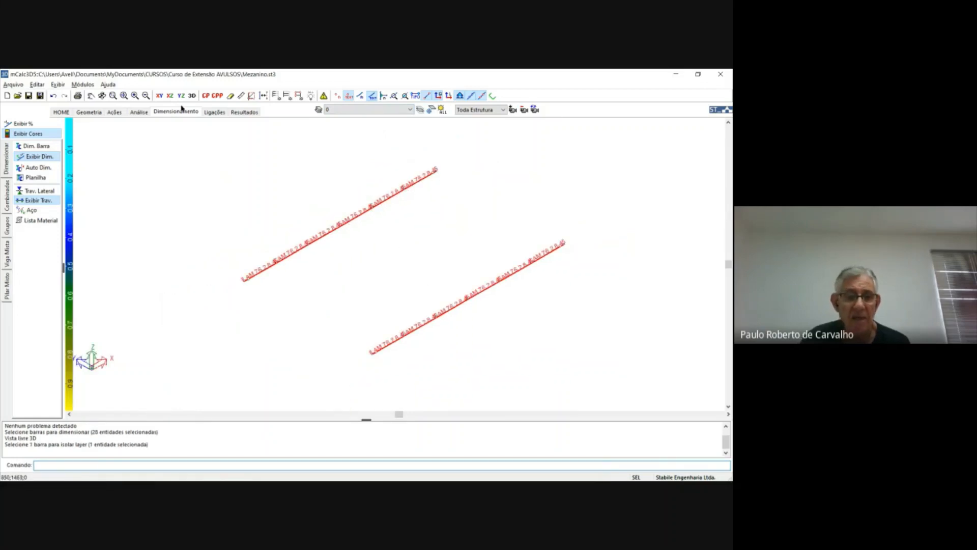
Step: Select all bars of both main beams for design and change their section type to Perfil I Gerdau
click(51, 146)
drag(590, 147, 207, 371)
key(Return)
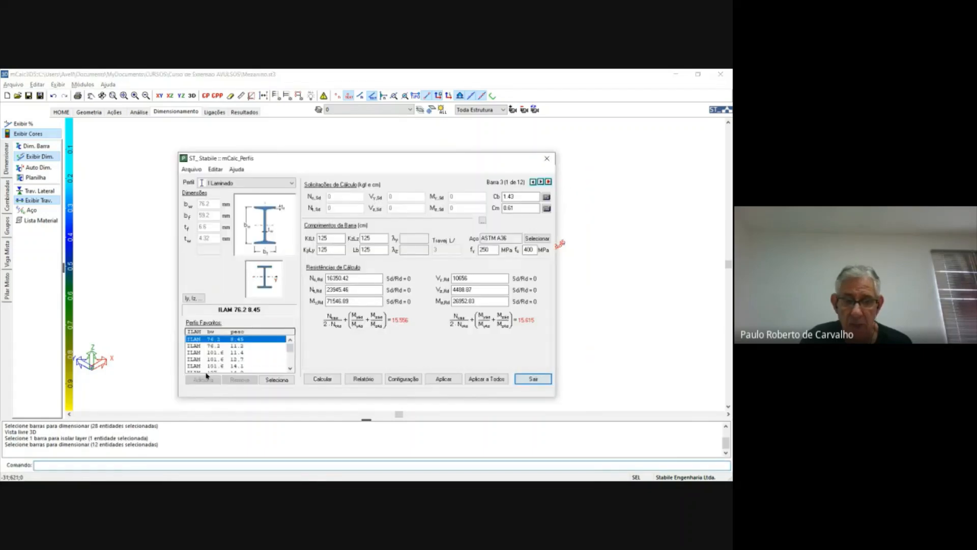
click(269, 218)
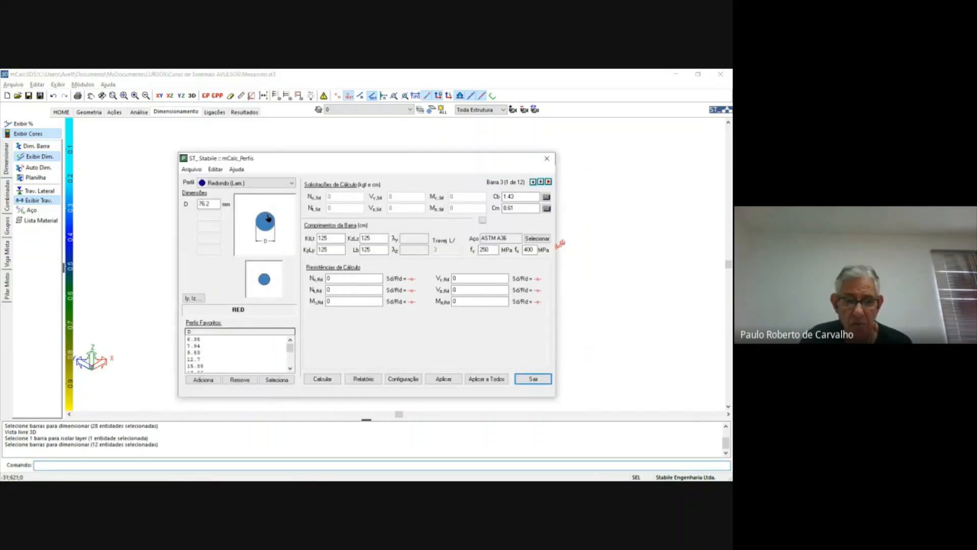
click(269, 218)
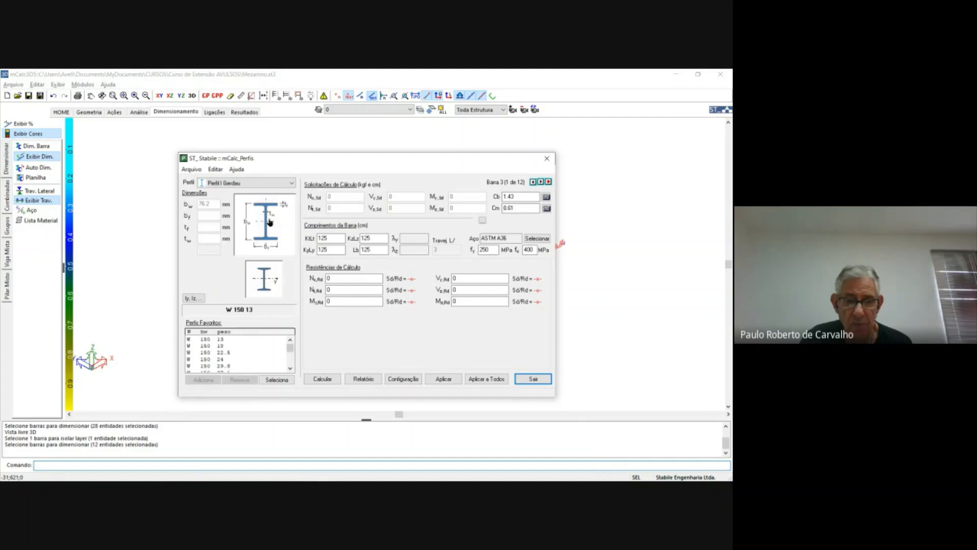
Step: Choose the W 360 32.9 section from the favourite profiles for the main beams
click(289, 369)
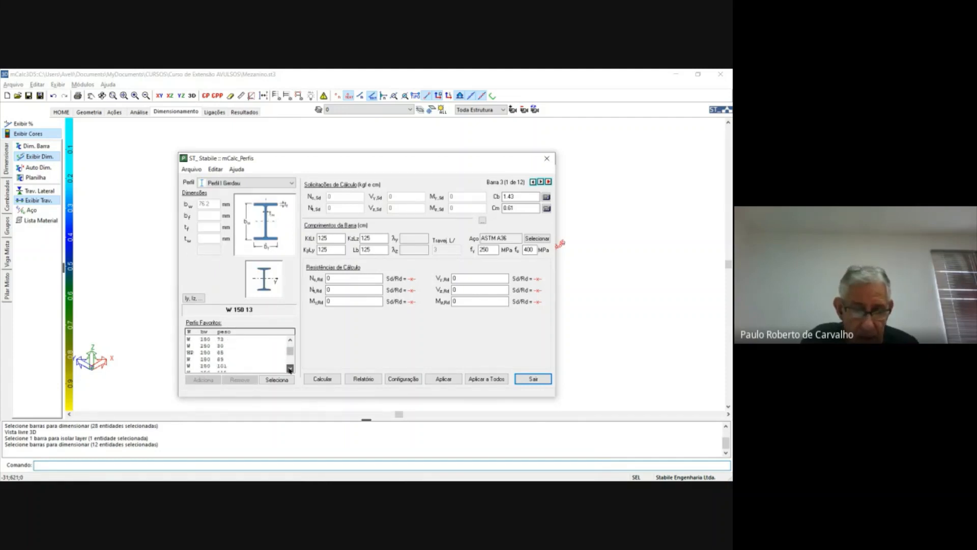
click(290, 369)
click(291, 370)
click(290, 369)
click(291, 370)
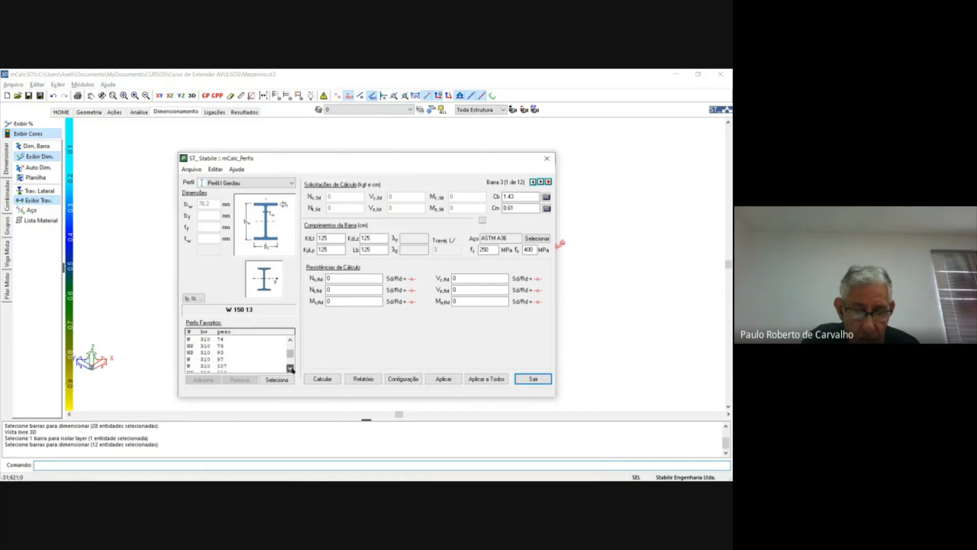
click(291, 369)
click(291, 369)
click(291, 369)
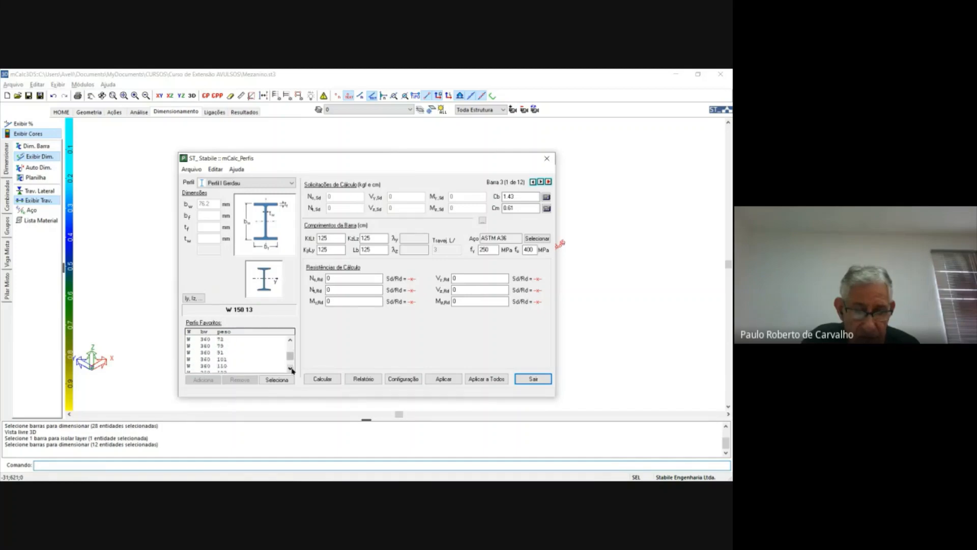
click(291, 340)
click(290, 340)
click(291, 340)
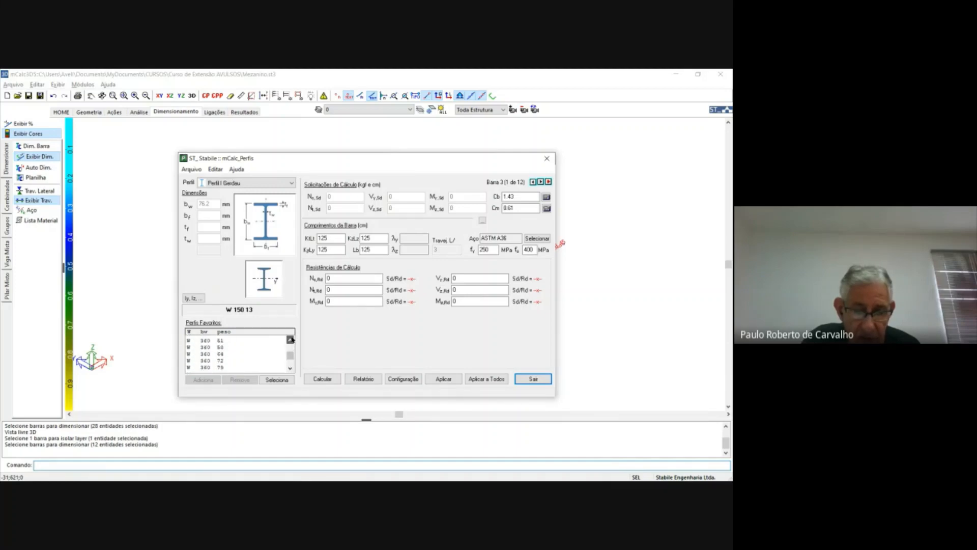
click(291, 340)
click(290, 340)
click(291, 340)
click(290, 340)
click(291, 340)
click(205, 346)
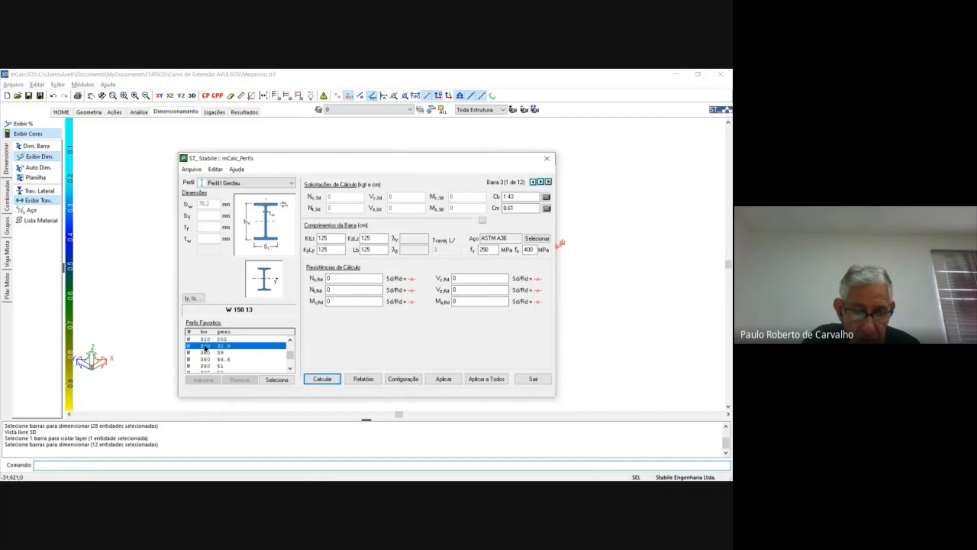
Step: Set the steel of the main beams to ASTM A572 GR50 from the steel table
click(535, 239)
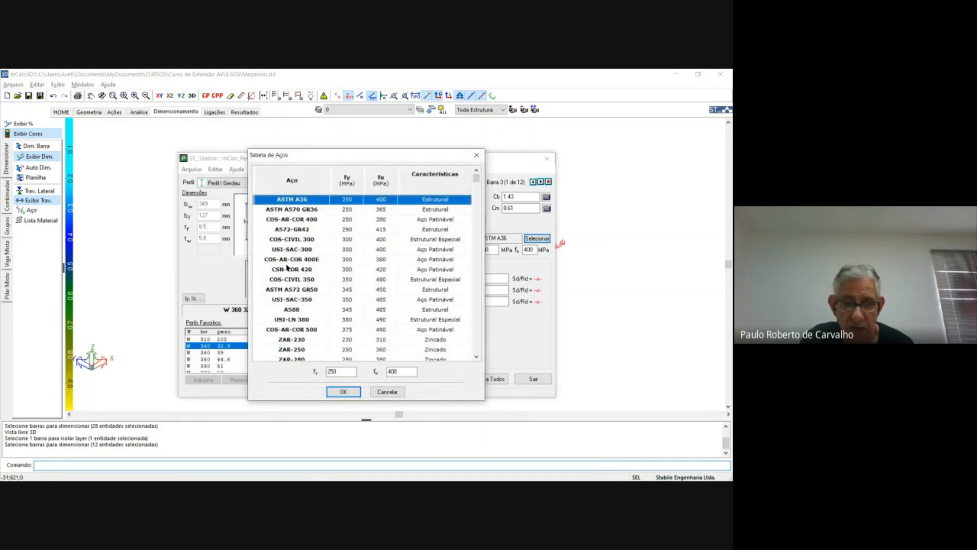
click(288, 289)
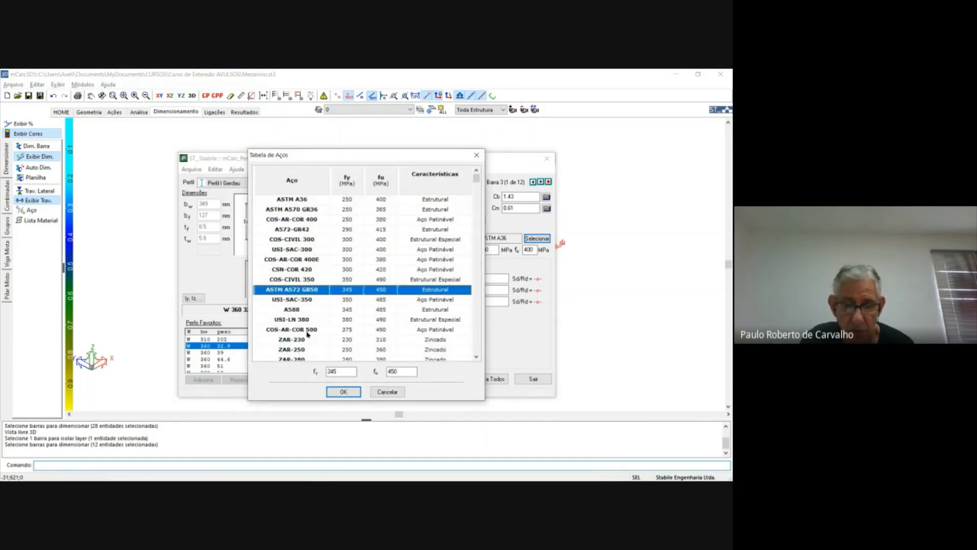
click(340, 389)
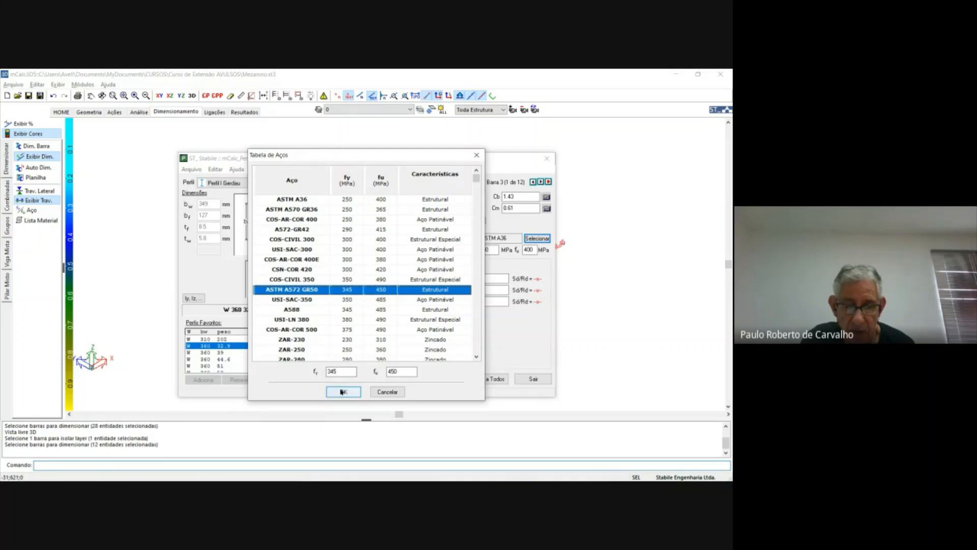
Step: Calculate the W 360 32.9 section, apply it to all main beam bars and exit the section design
click(319, 378)
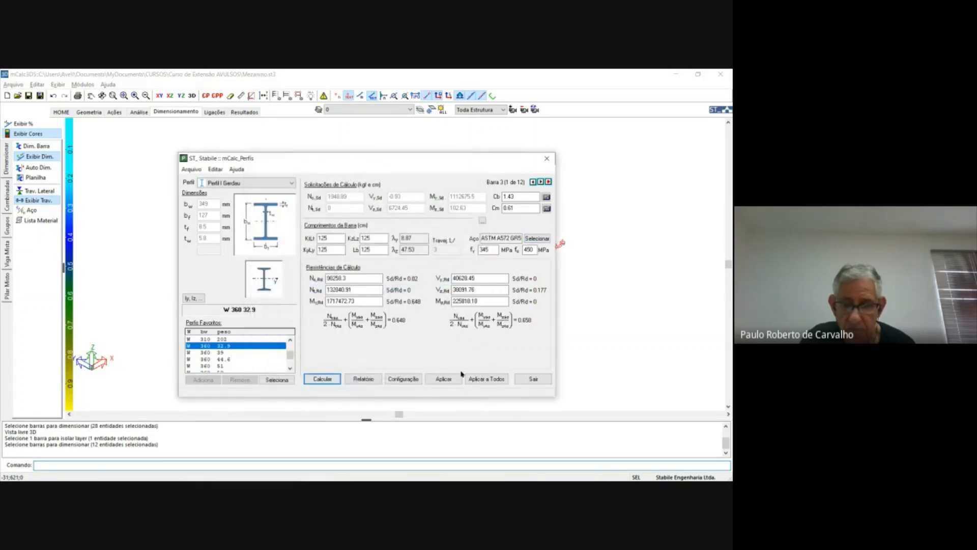
click(483, 379)
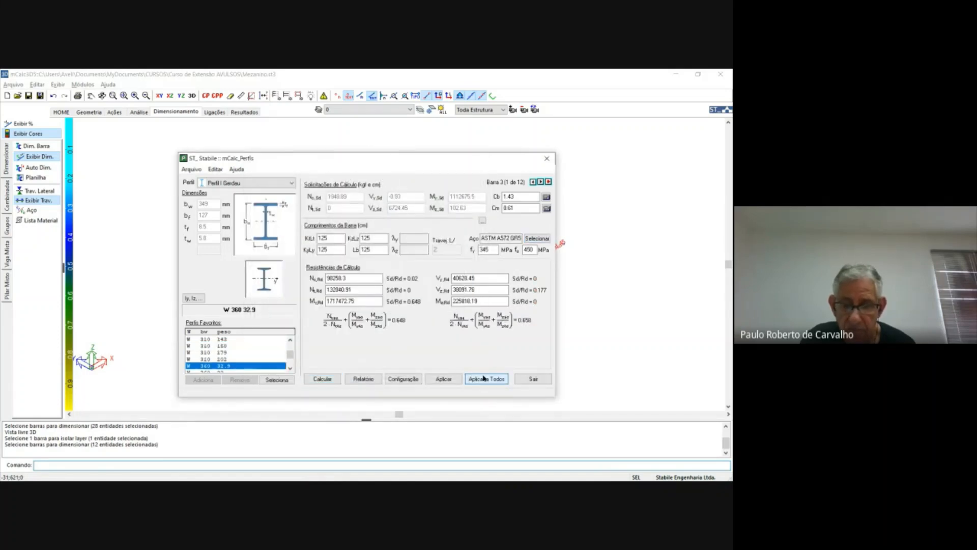
click(533, 378)
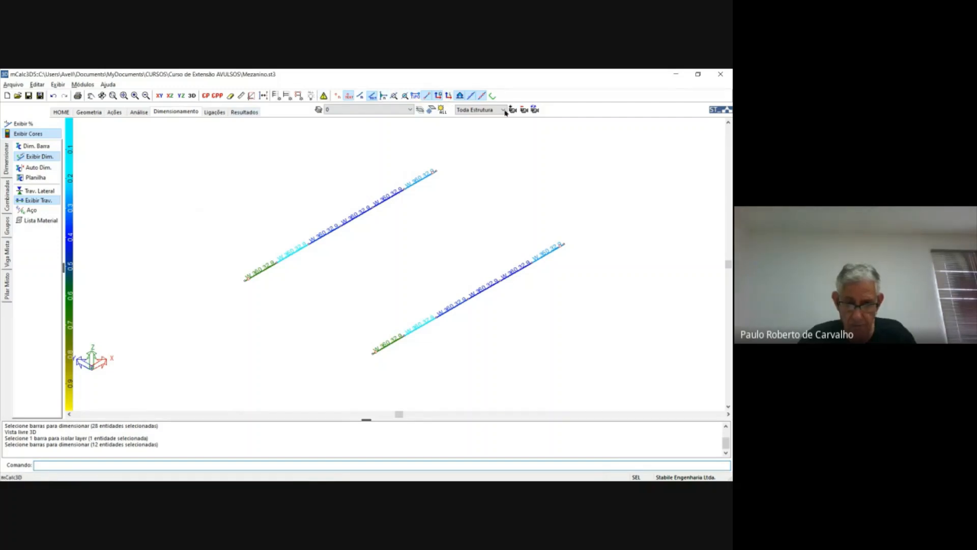
Step: Show all layers of the mezzanine structure again
click(440, 109)
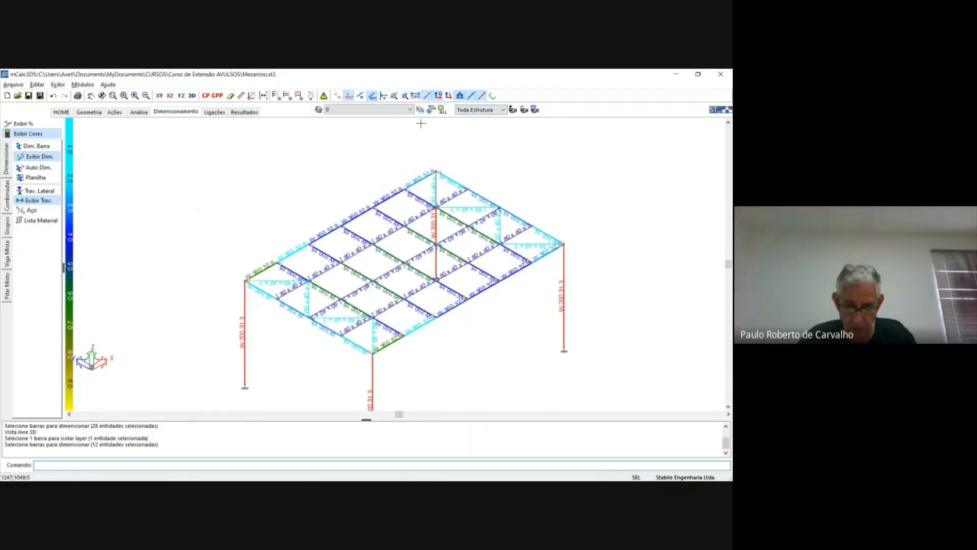
scroll(325, 212, down, 1)
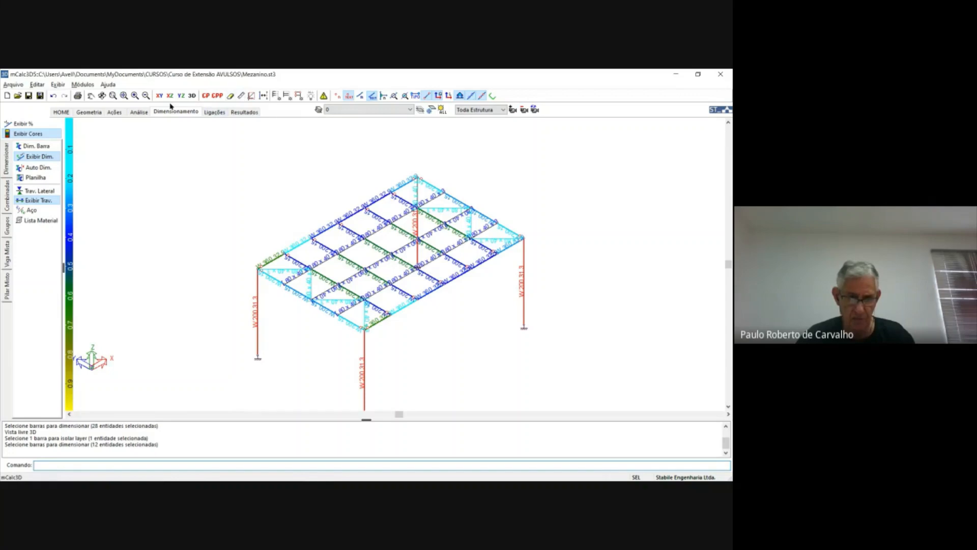
click(36, 146)
click(257, 310)
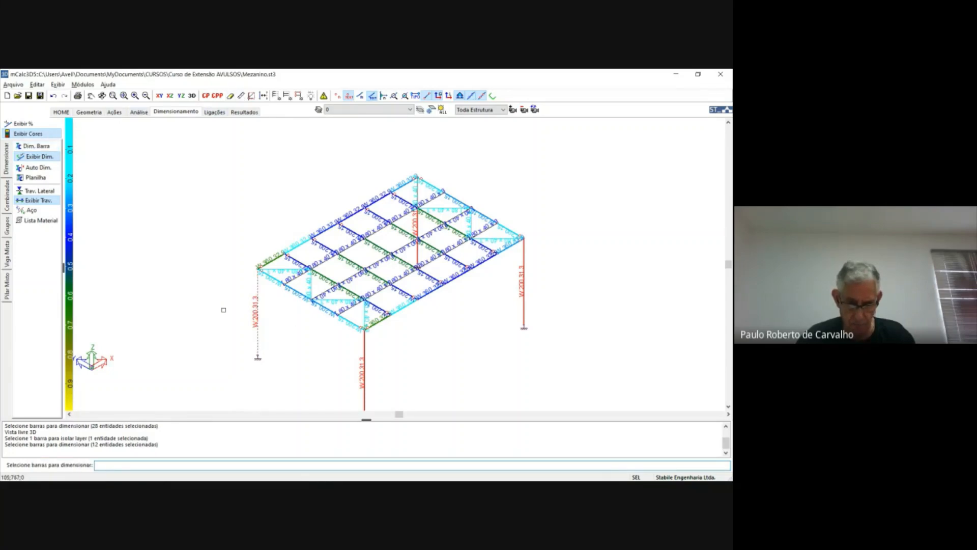
key(Return)
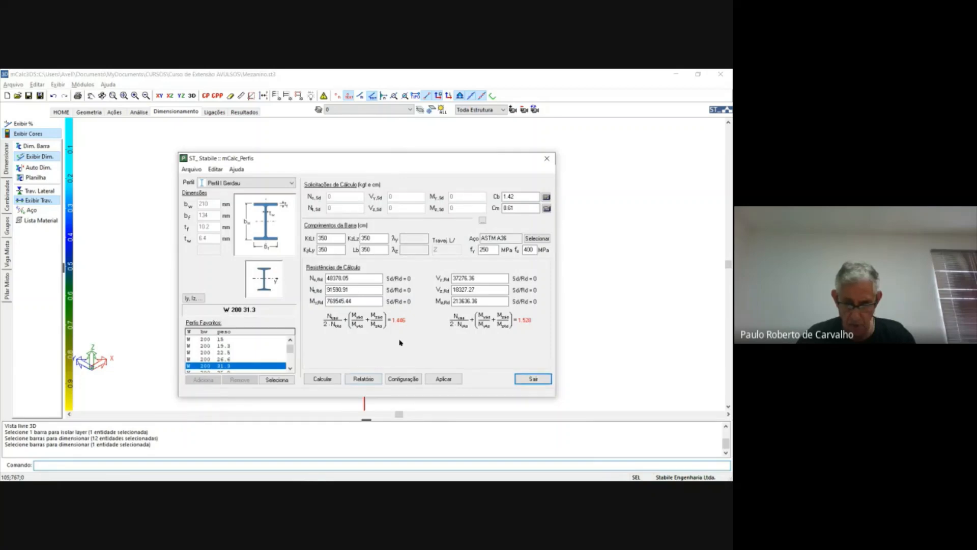
click(546, 158)
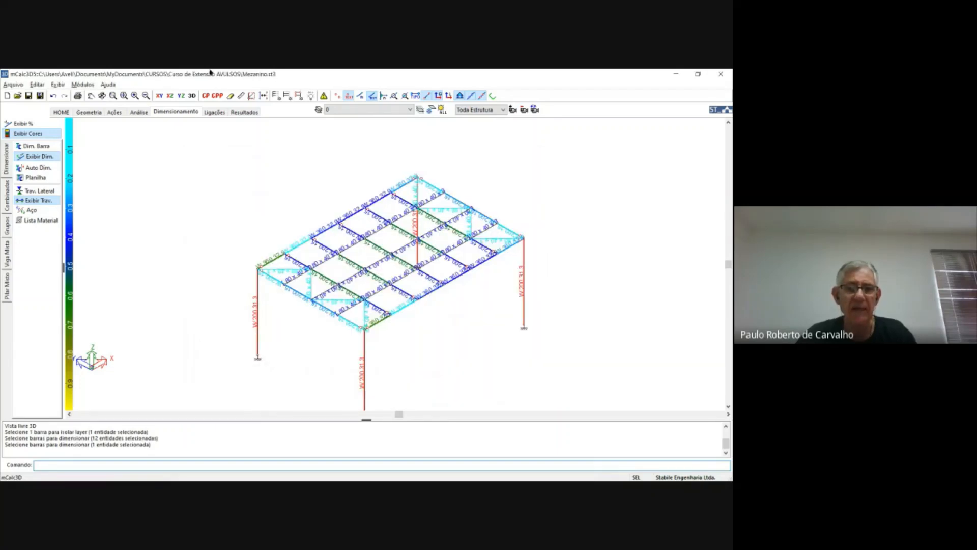
Step: Select the four columns of the mezzanine and open them together for section design
click(36, 146)
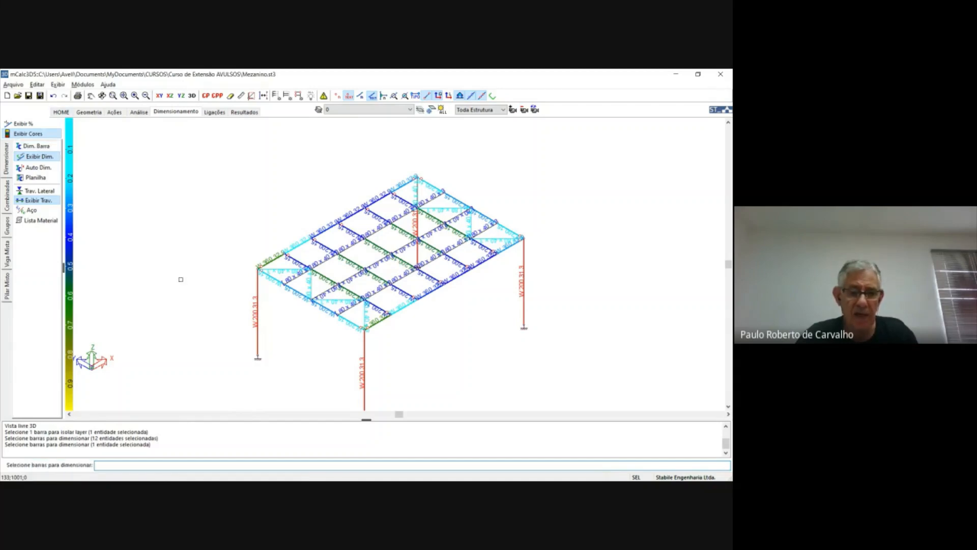
click(257, 304)
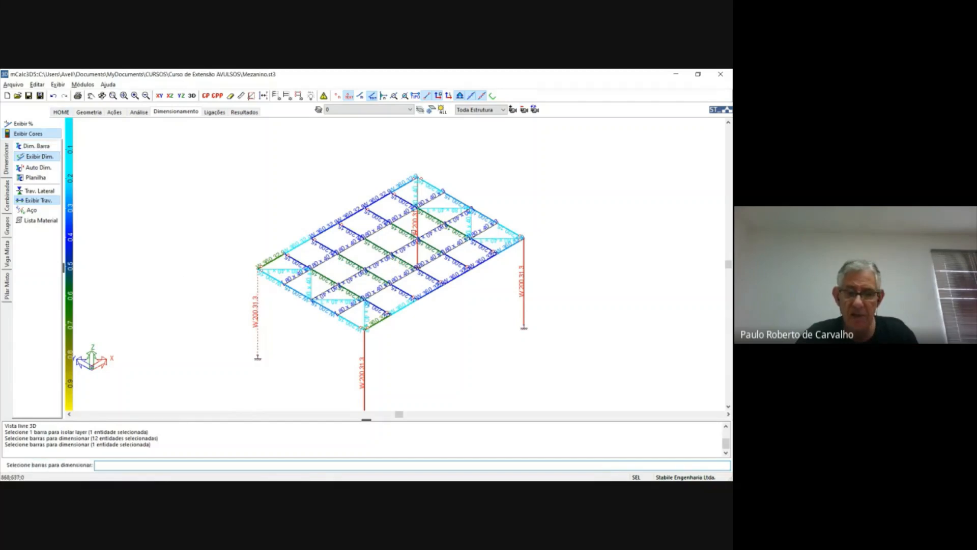
click(417, 238)
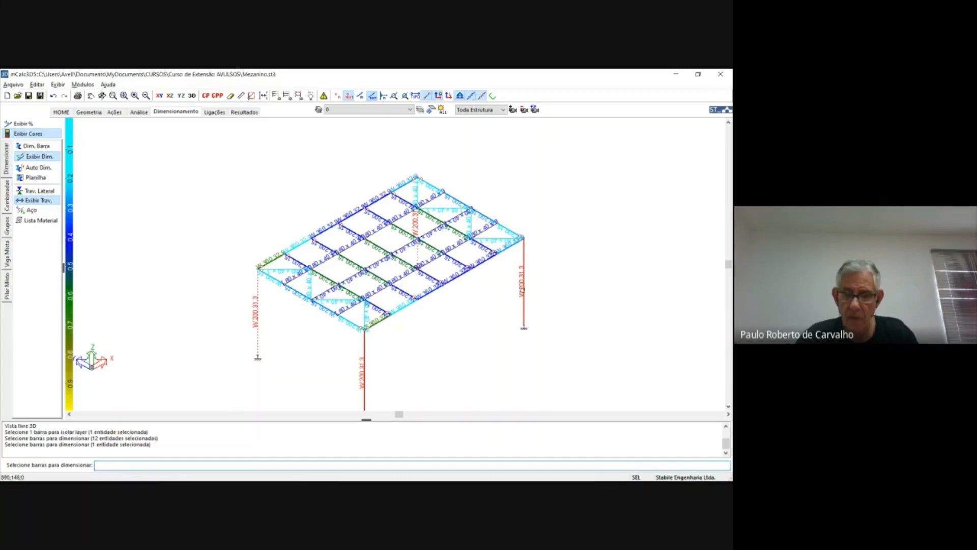
click(522, 290)
click(365, 363)
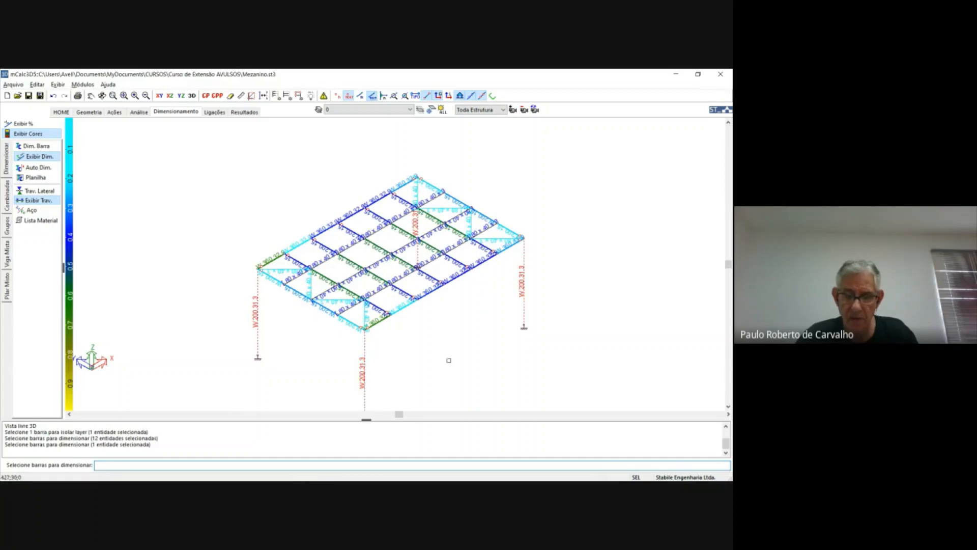
right_click(447, 360)
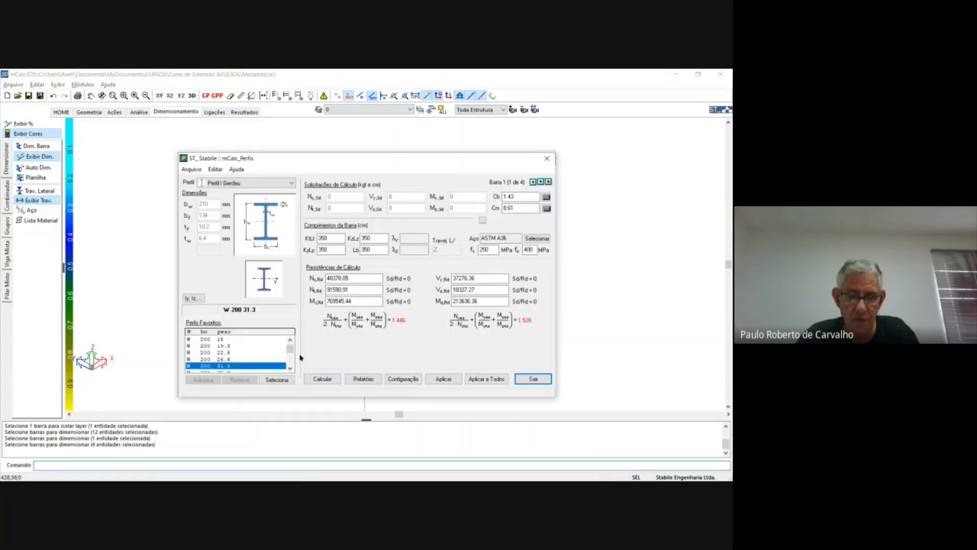
scroll(291, 369, down, 3)
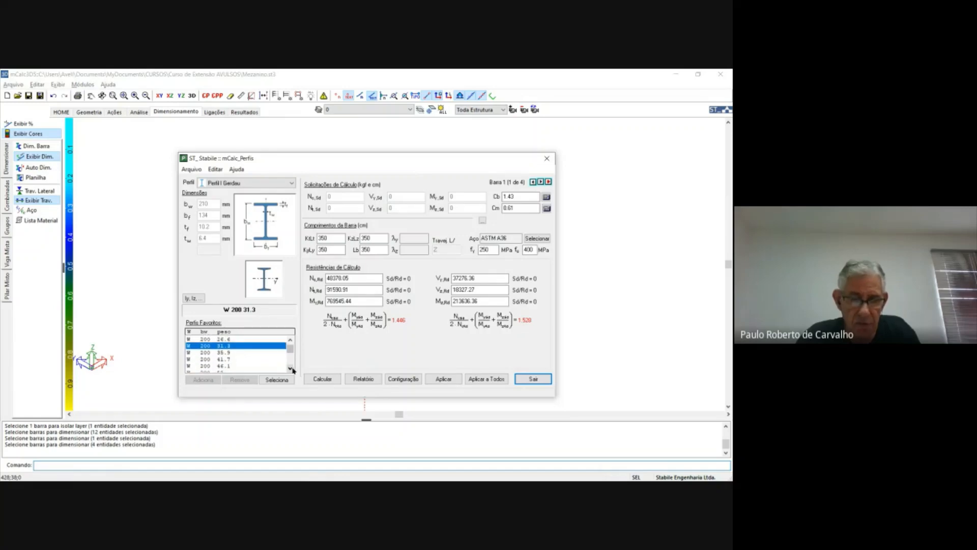
click(223, 359)
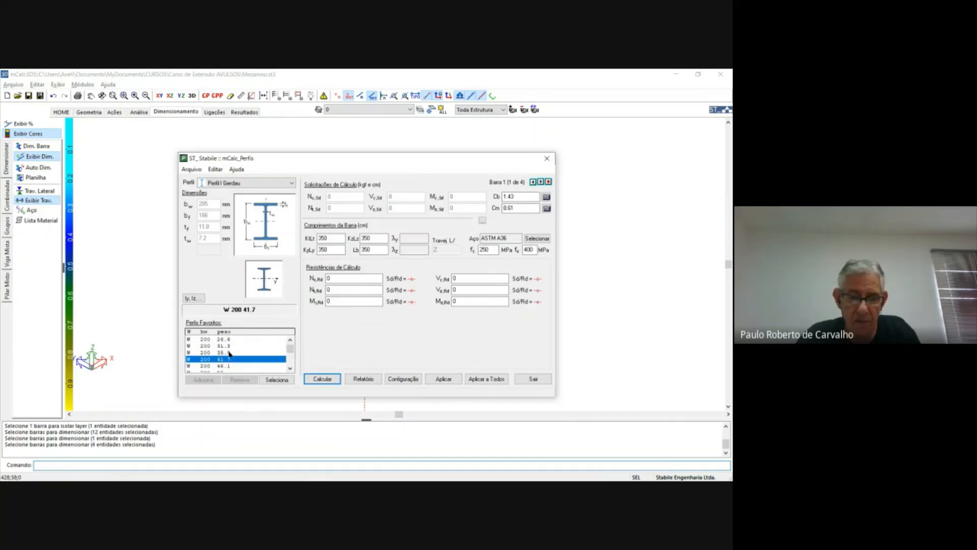
click(230, 353)
key(Up)
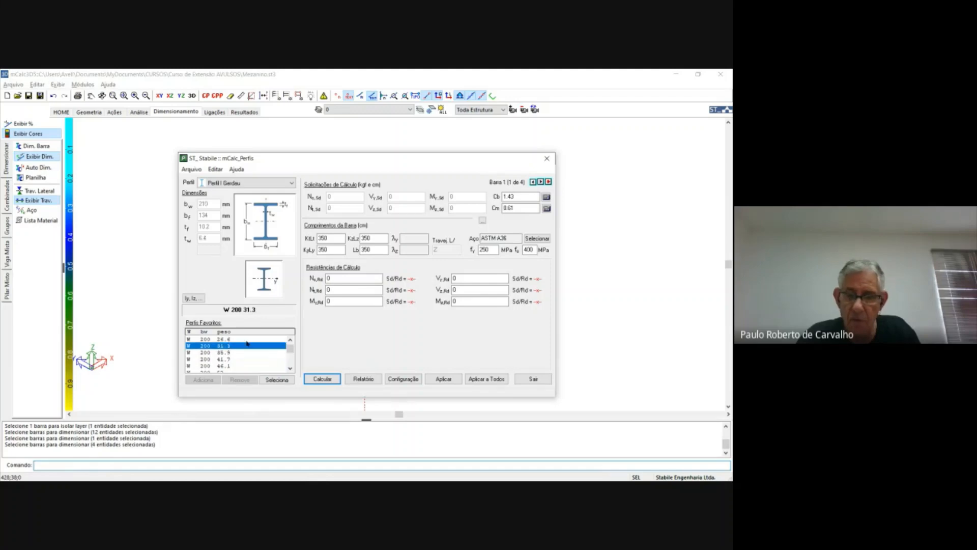
Step: Set the columns' steel to ASTM A572 GR50 and calculate the W 200 31.3 section
click(535, 239)
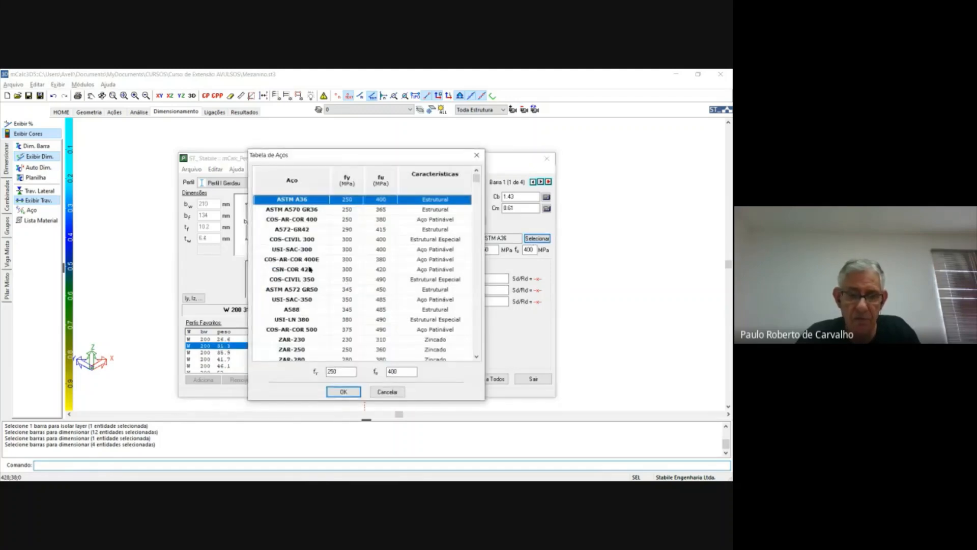
click(294, 290)
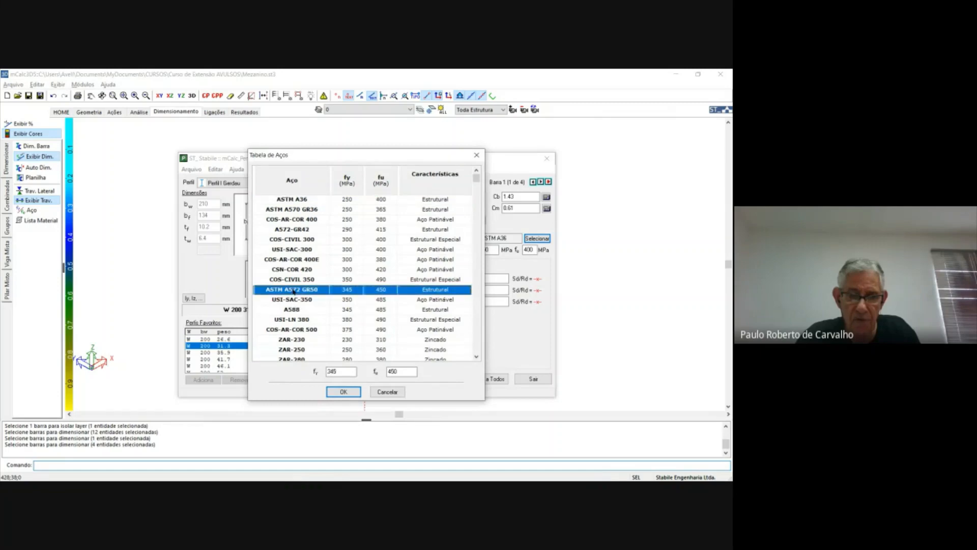
click(343, 391)
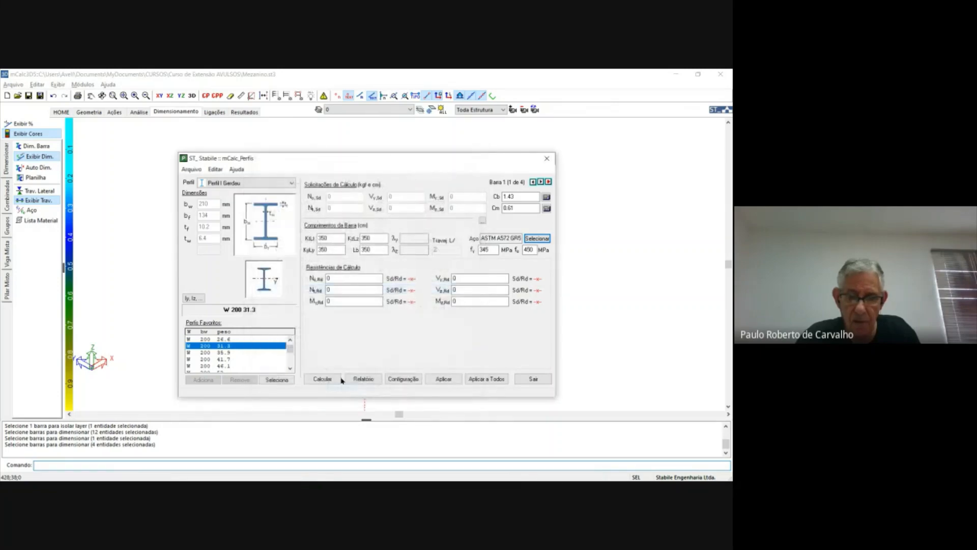
click(335, 379)
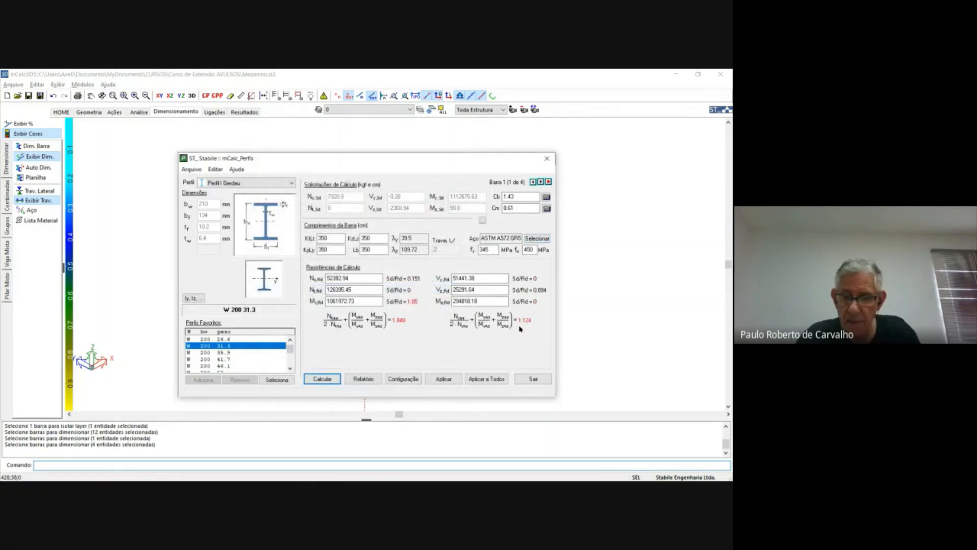
Step: Choose and calculate the W 200 35.9 section, then apply it to all four columns and exit the section design
click(220, 353)
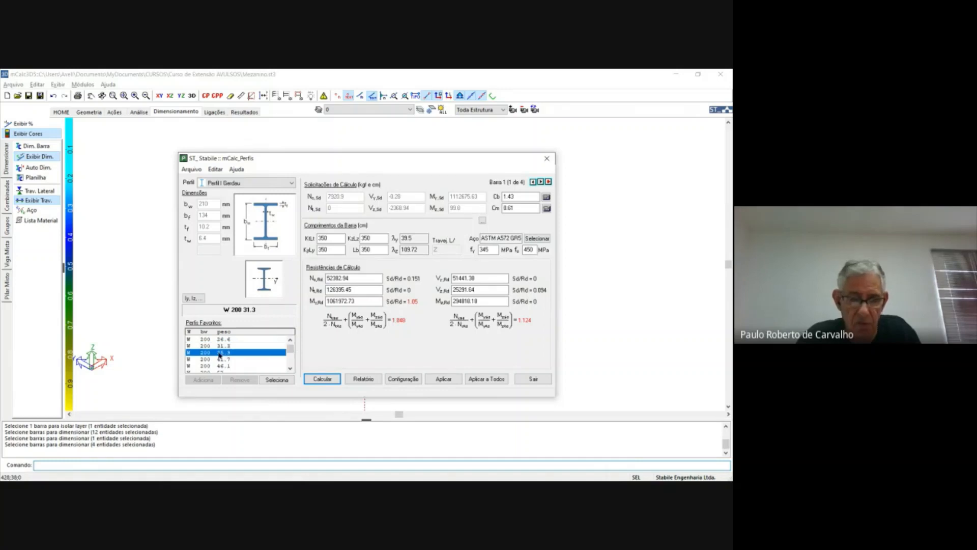
click(277, 380)
click(320, 379)
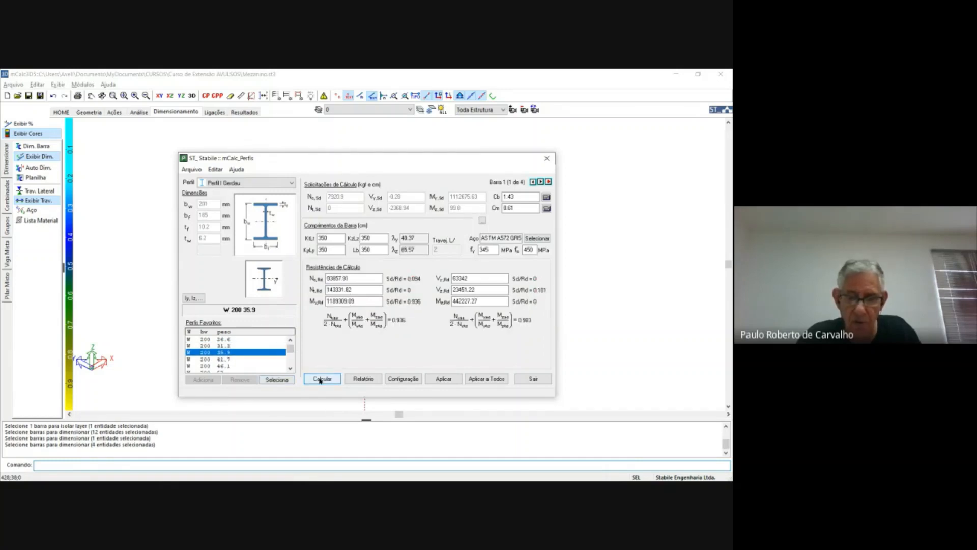
click(487, 380)
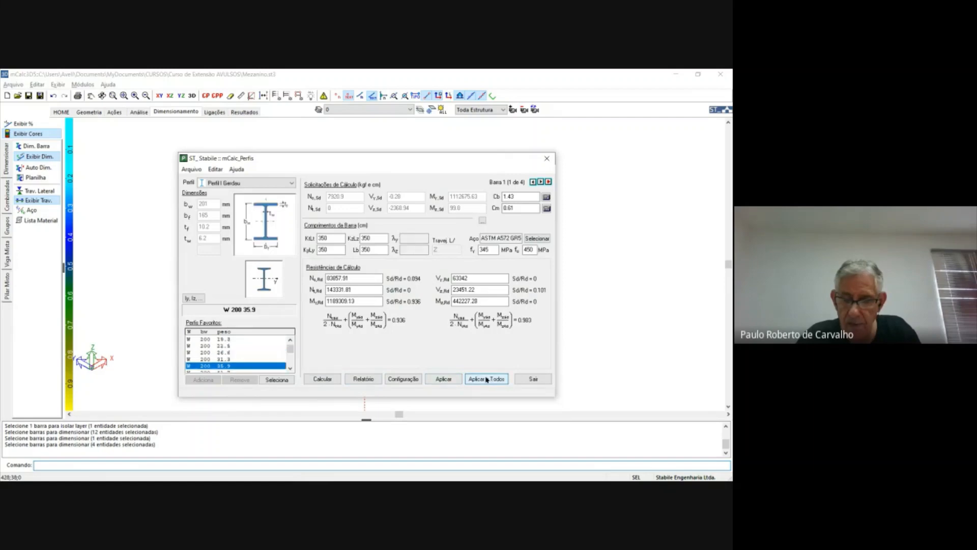
click(525, 379)
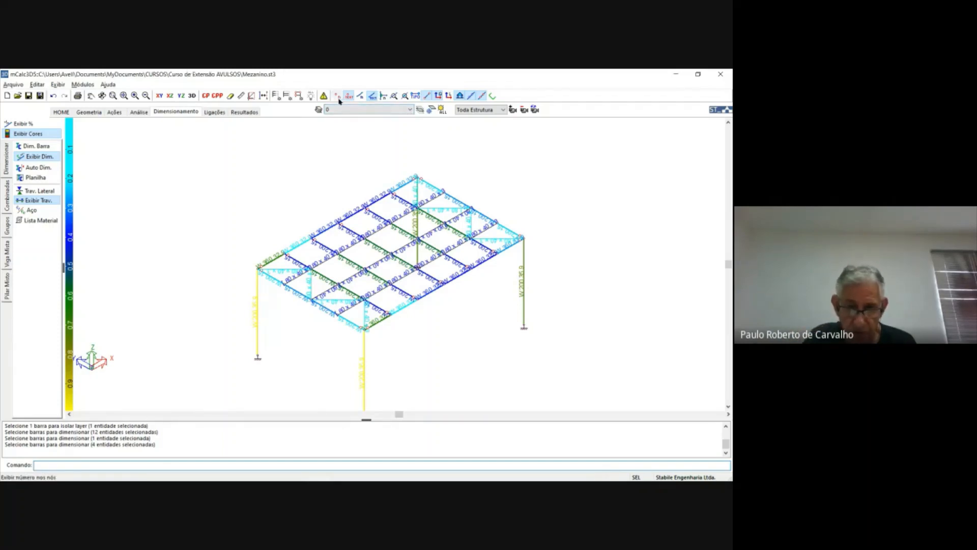
Step: Freeze the layer of the small joists and corner bracing in the mezzanine deck
click(430, 110)
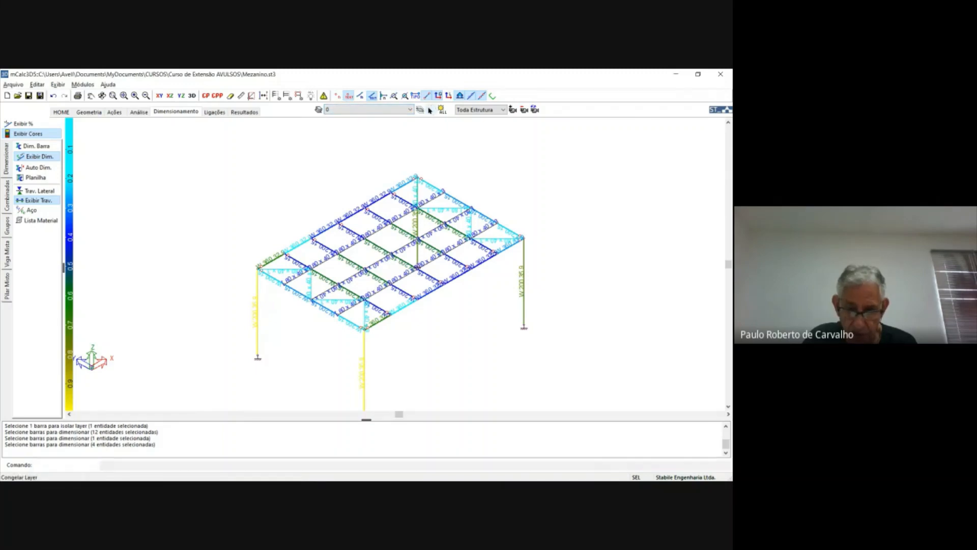
click(311, 284)
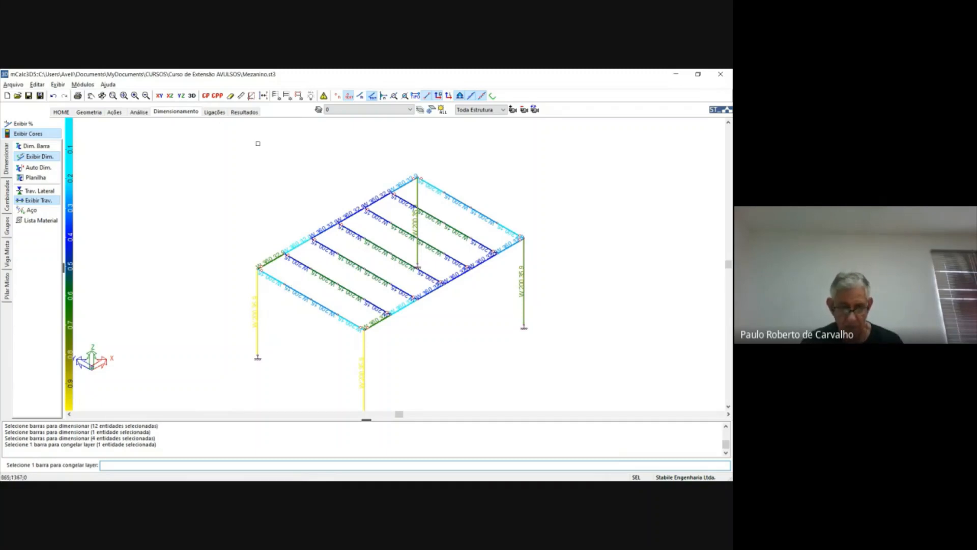
Step: Run the 3D analysis of the structure with the newly assigned sections and close the analysis log
click(139, 112)
click(330, 413)
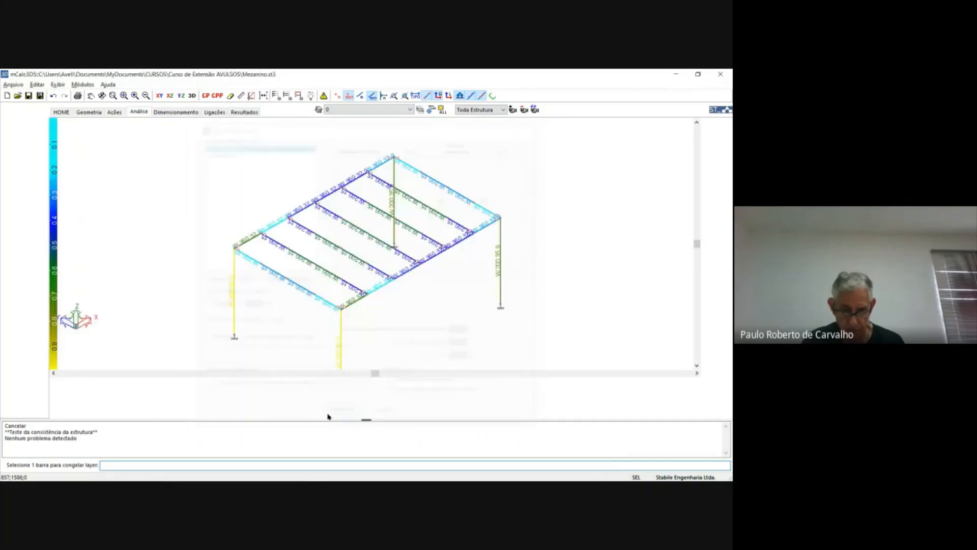
click(363, 377)
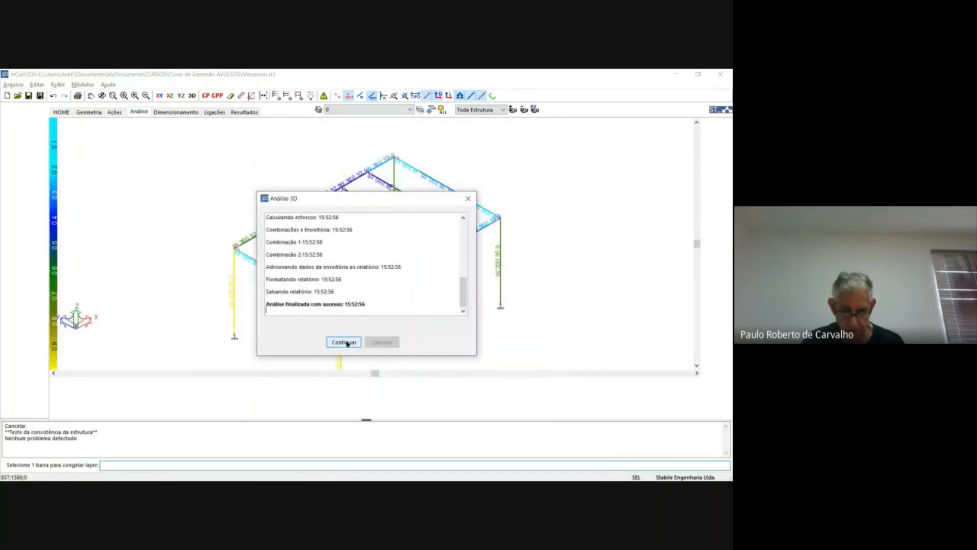
click(344, 342)
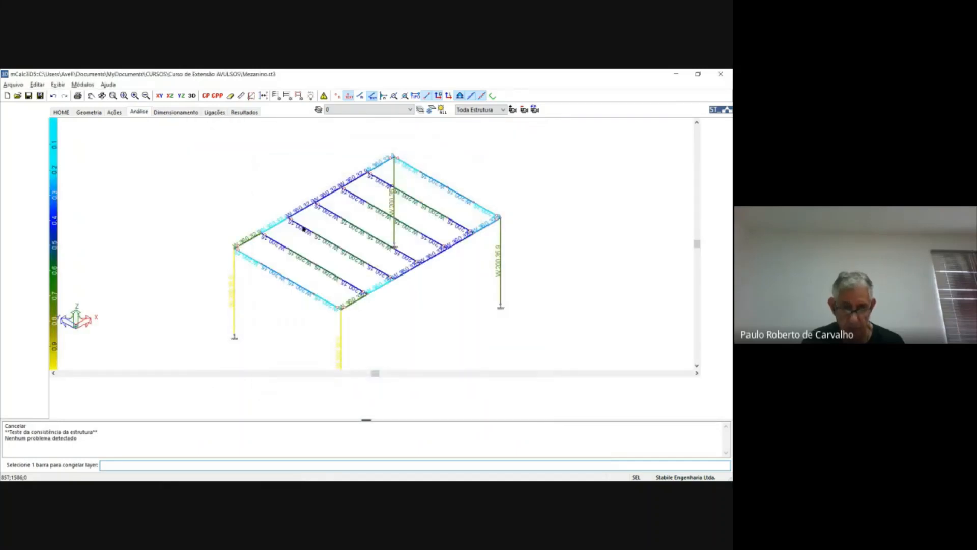
Step: Return to member sizing and recheck the assigned sections against the new analysis
click(191, 112)
click(362, 307)
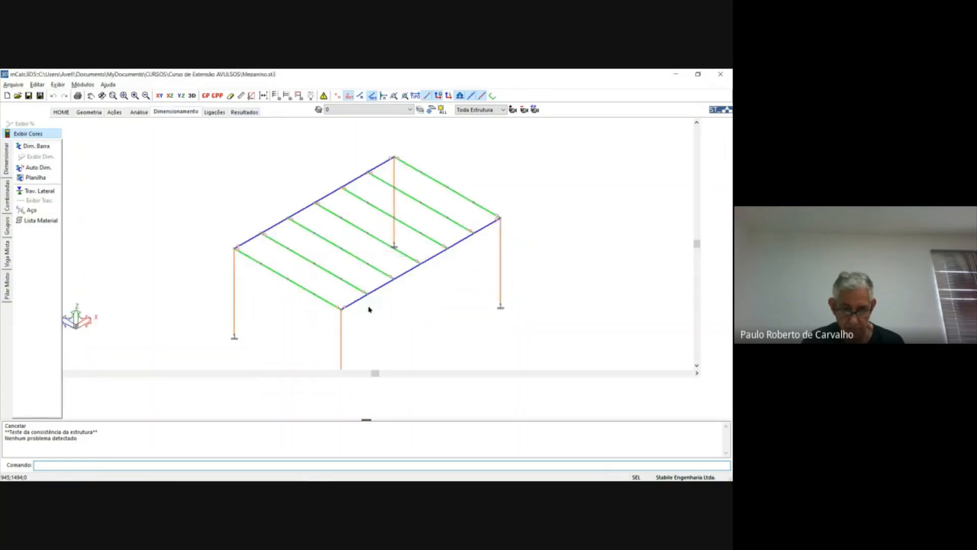
click(370, 307)
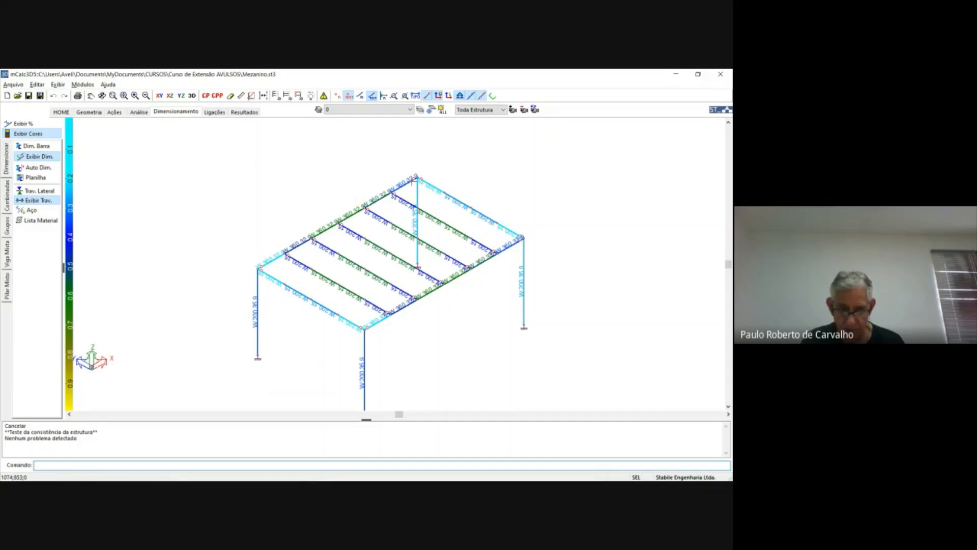
Step: Go to the results, accept reanalysing the structure after the member sizing, and close the analysis log
click(244, 112)
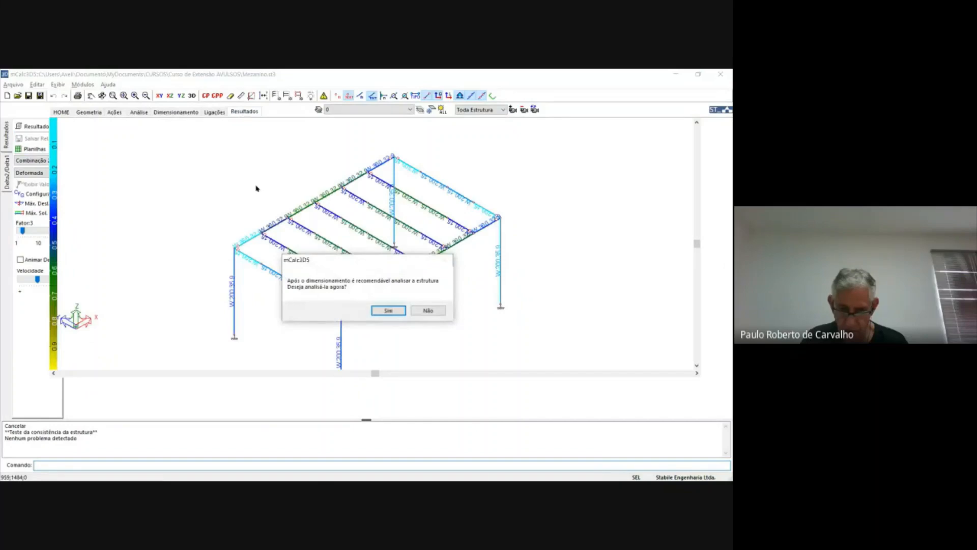
click(388, 310)
click(344, 341)
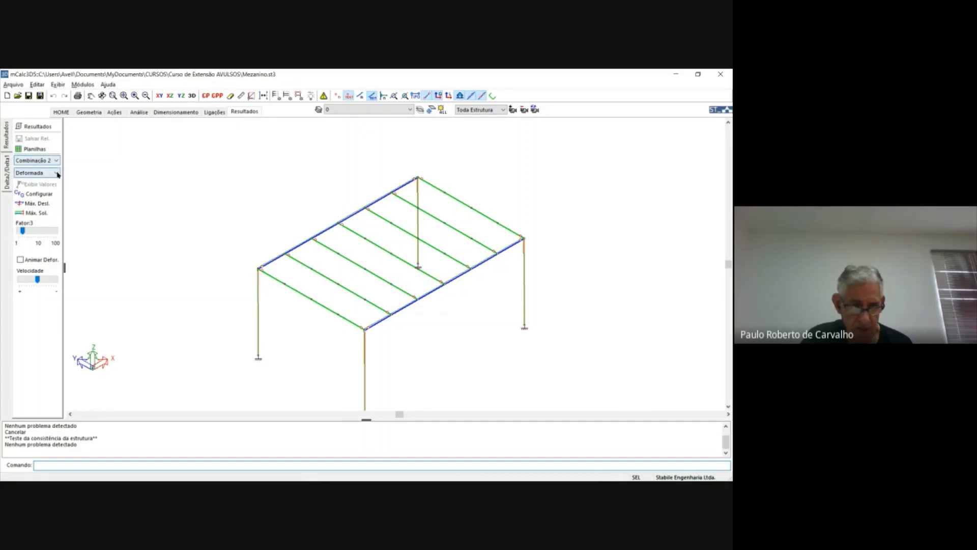
Step: Display the Momento Y diagram for Combinação 2 and examine the moments at the main beams' ends and the columns
click(55, 173)
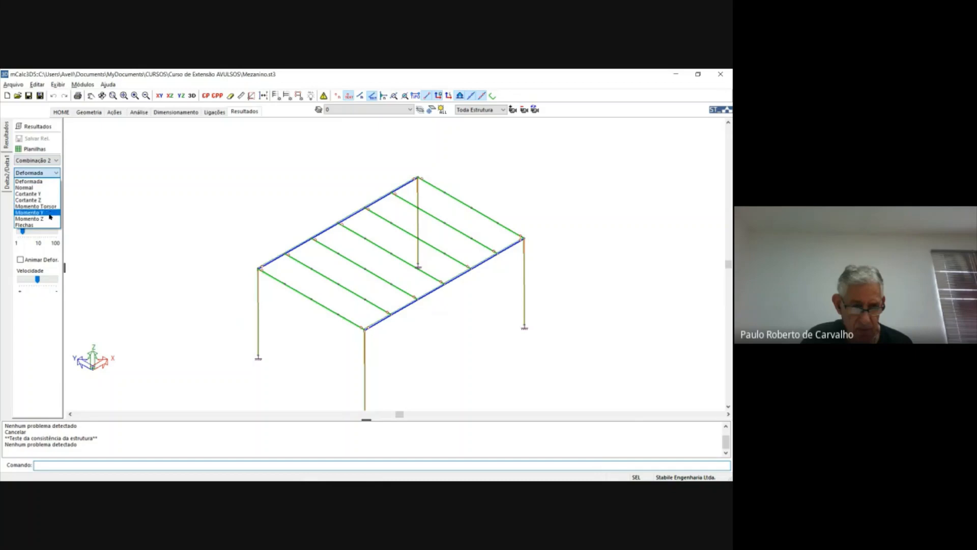
click(41, 213)
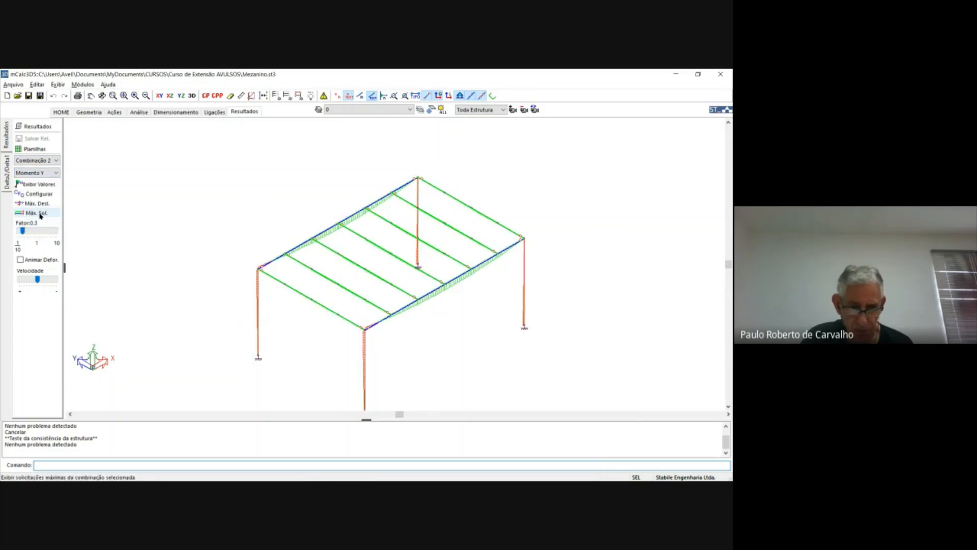
scroll(343, 198, up, 2)
scroll(342, 197, up, 1)
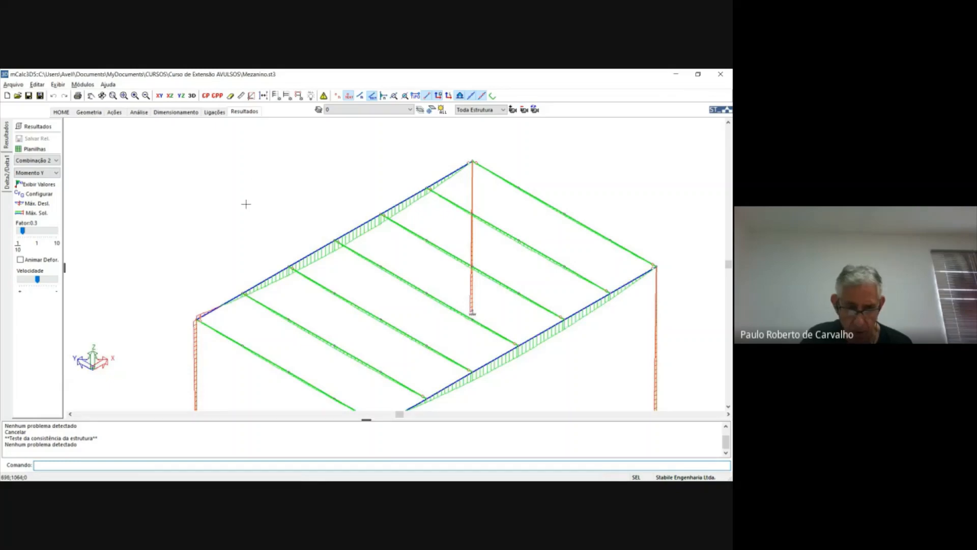
scroll(208, 323, up, 2)
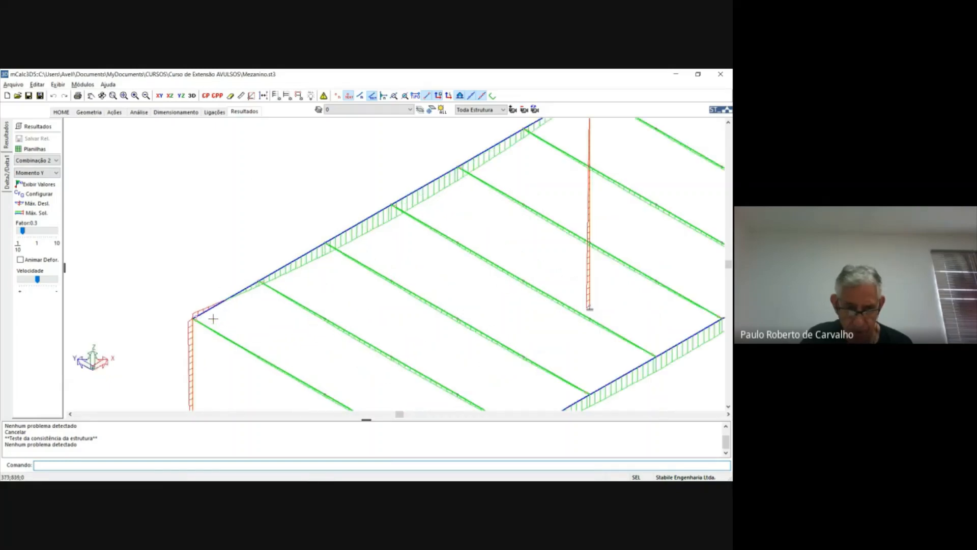
scroll(234, 289, down, 1)
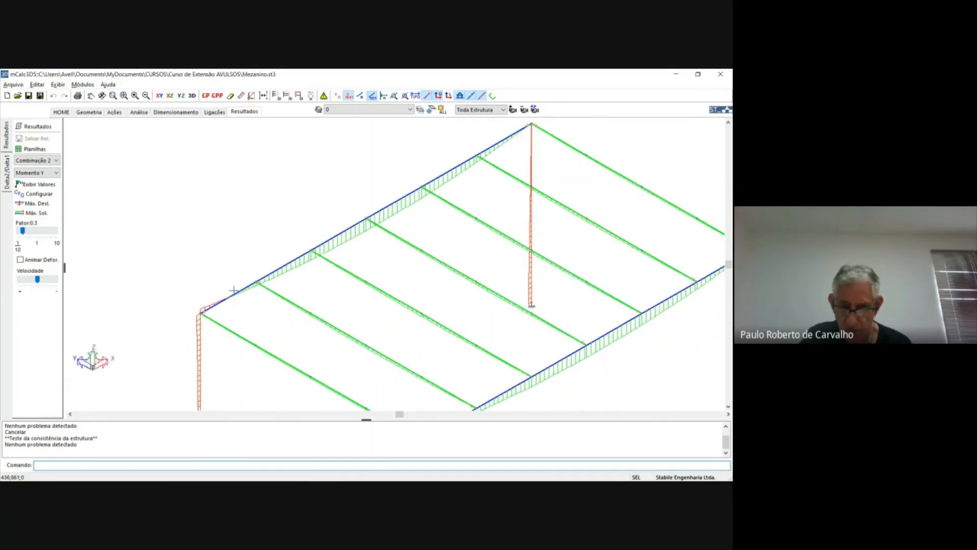
scroll(232, 289, down, 1)
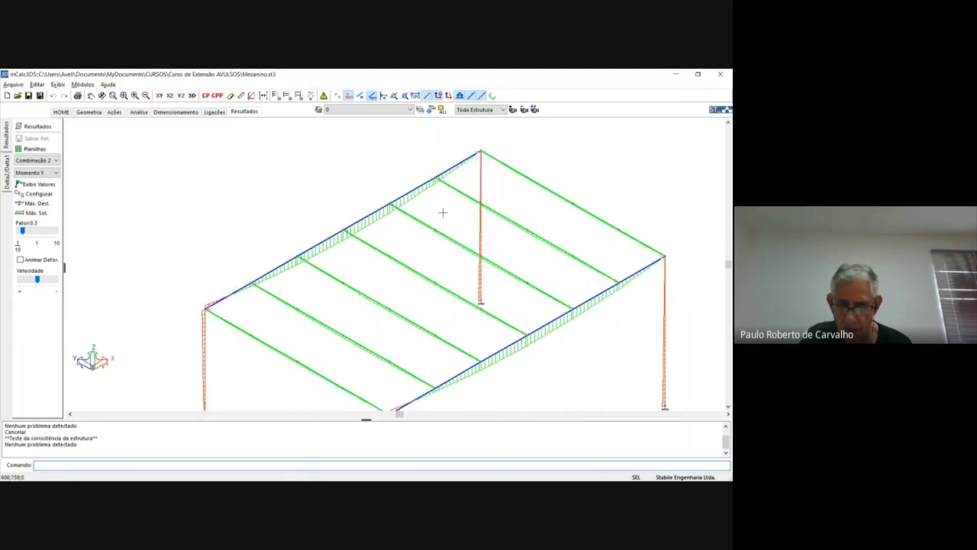
scroll(418, 209, down, 1)
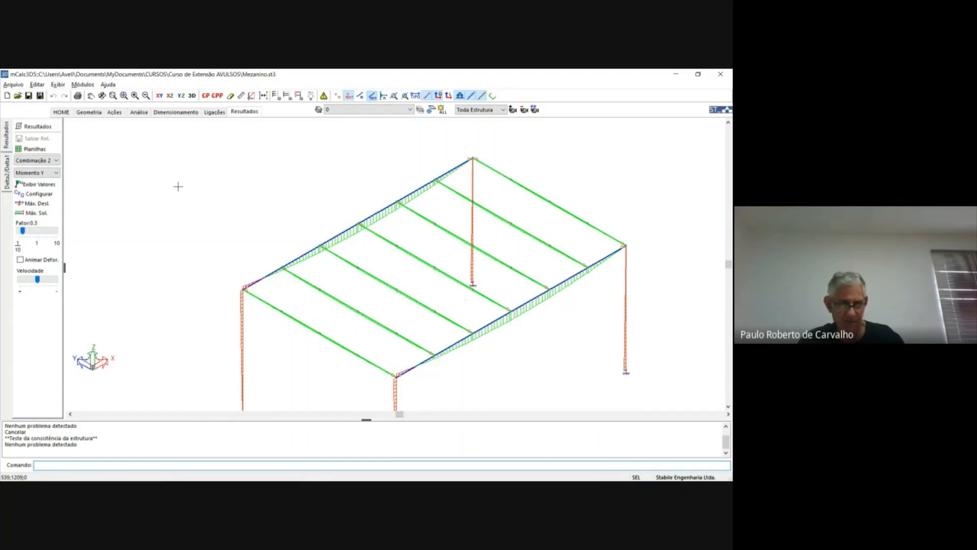
click(90, 112)
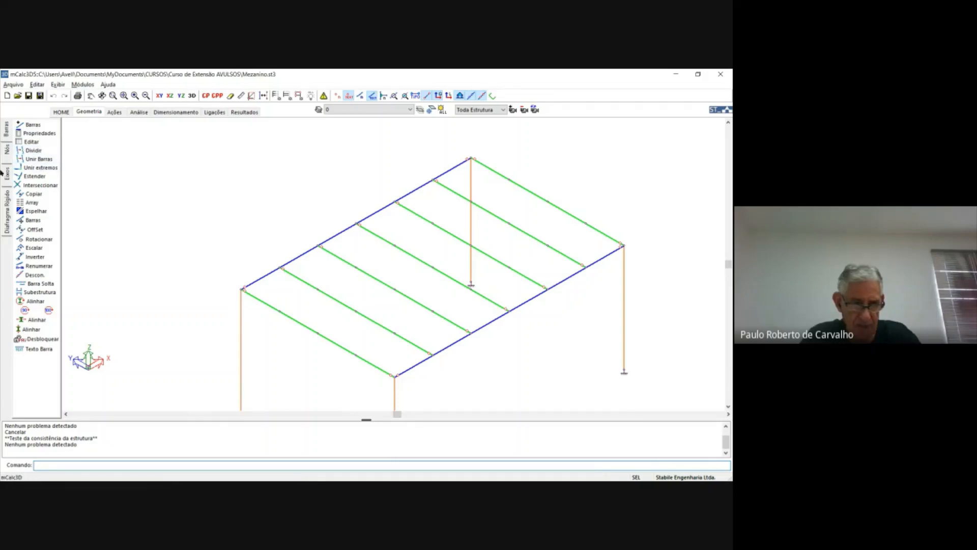
click(32, 276)
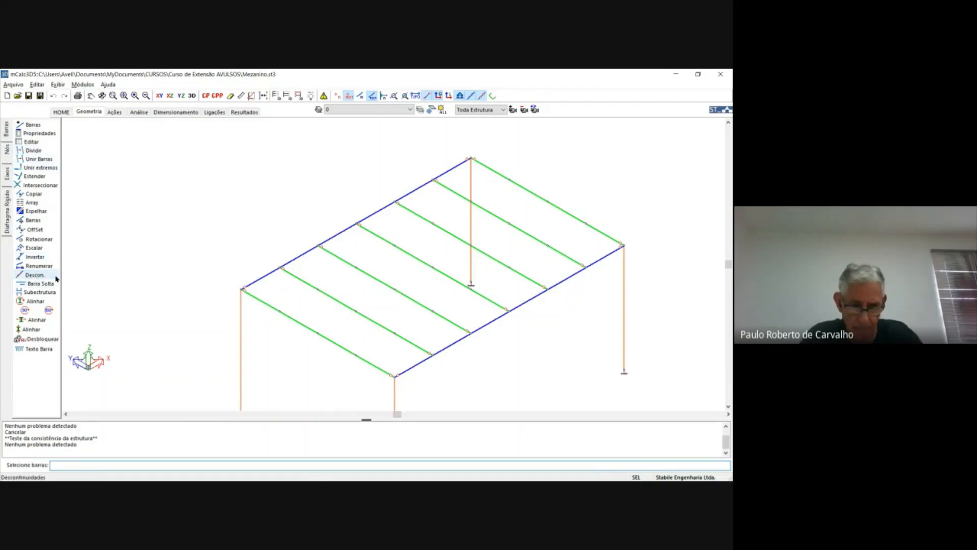
click(257, 279)
right_click(227, 247)
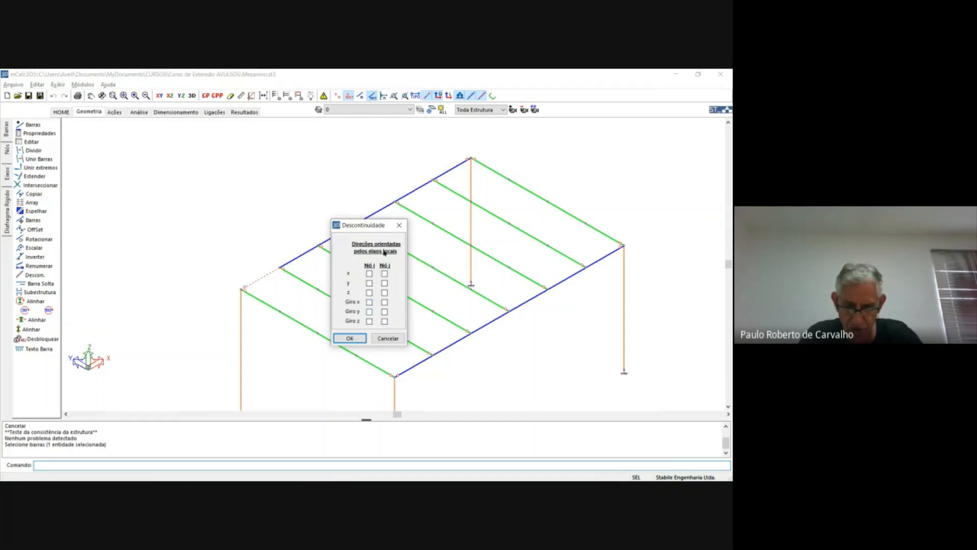
click(399, 225)
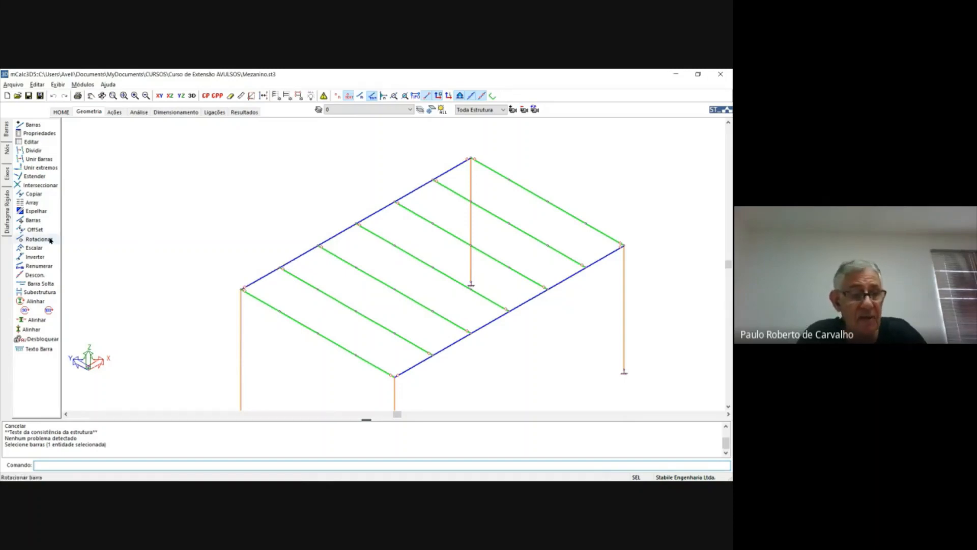
Step: Release the Giro y rotation at Nó i on the first segment of both blue main beams using bar discontinuities
click(37, 267)
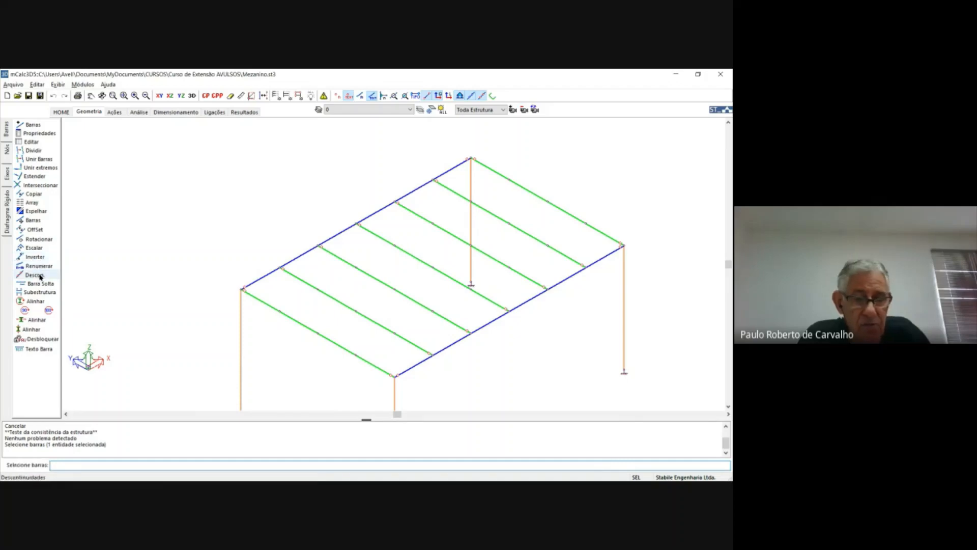
click(264, 278)
click(411, 368)
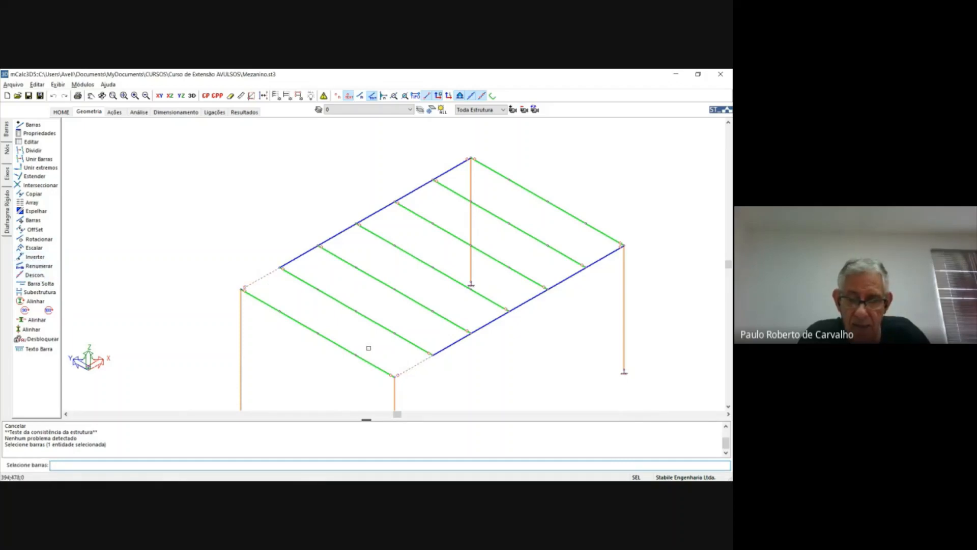
key(Return)
click(370, 302)
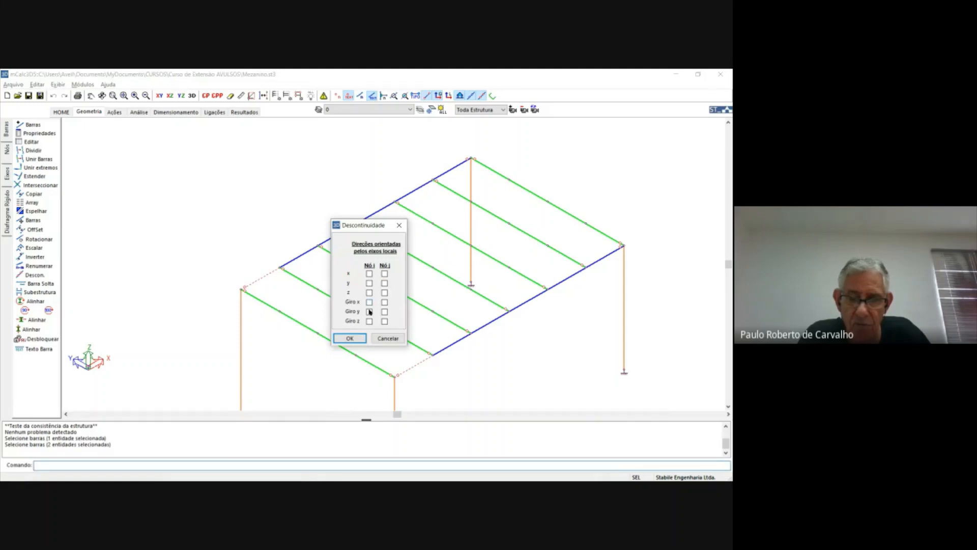
click(370, 312)
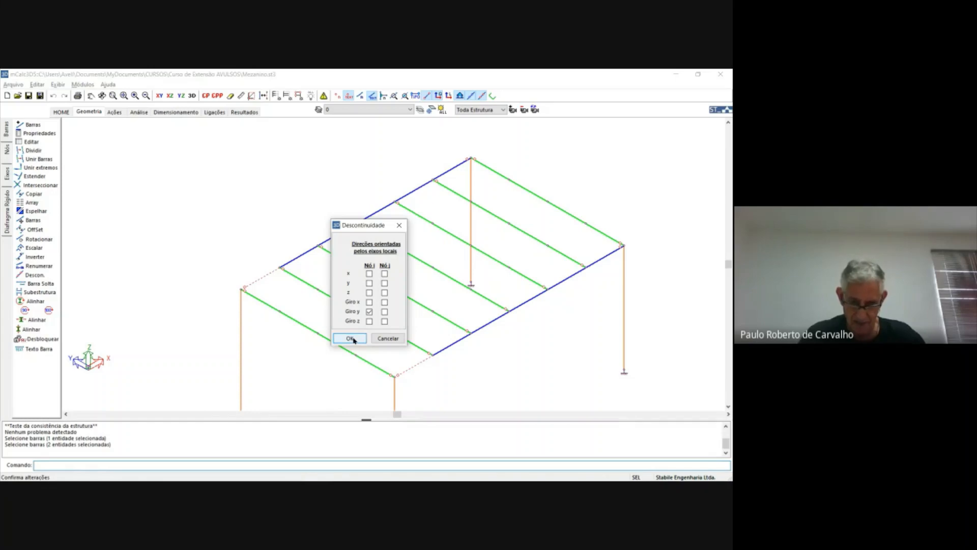
click(351, 338)
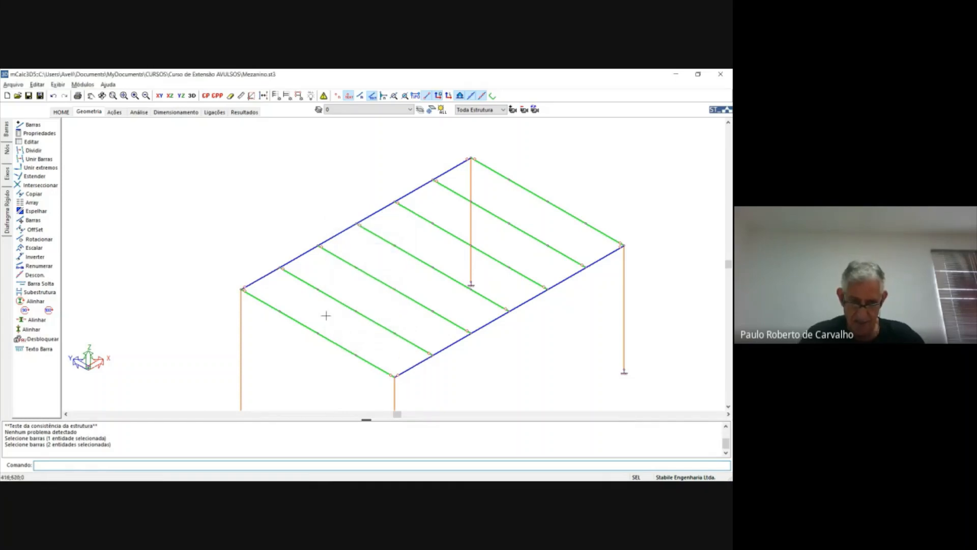
Step: Rerun the envelope analysis with both action combinations, keep the default report settings, and close the analysis log
click(139, 112)
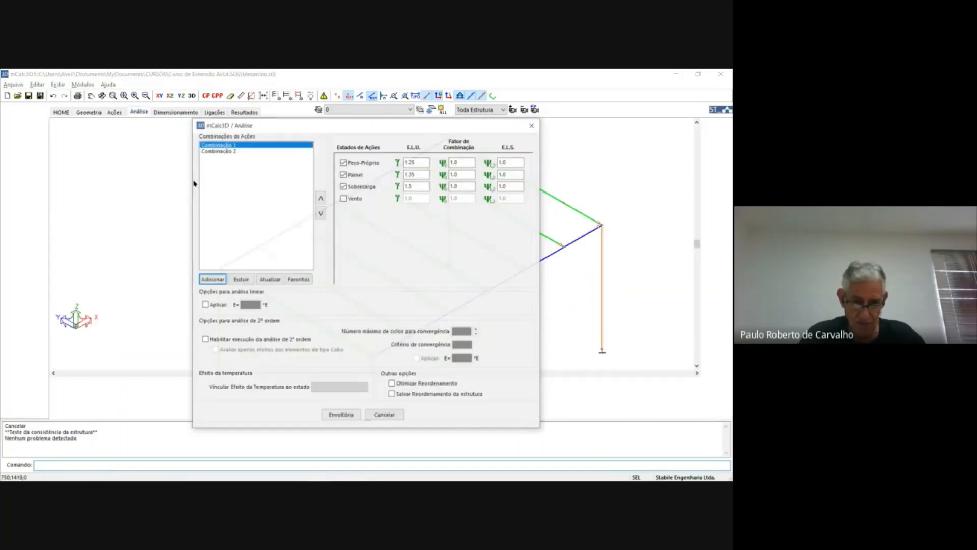
click(337, 415)
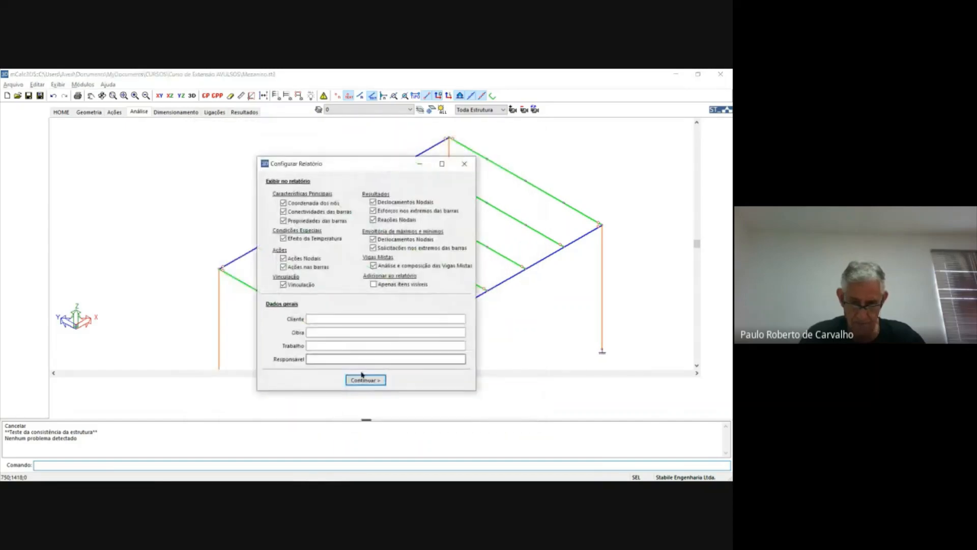
click(360, 379)
click(344, 341)
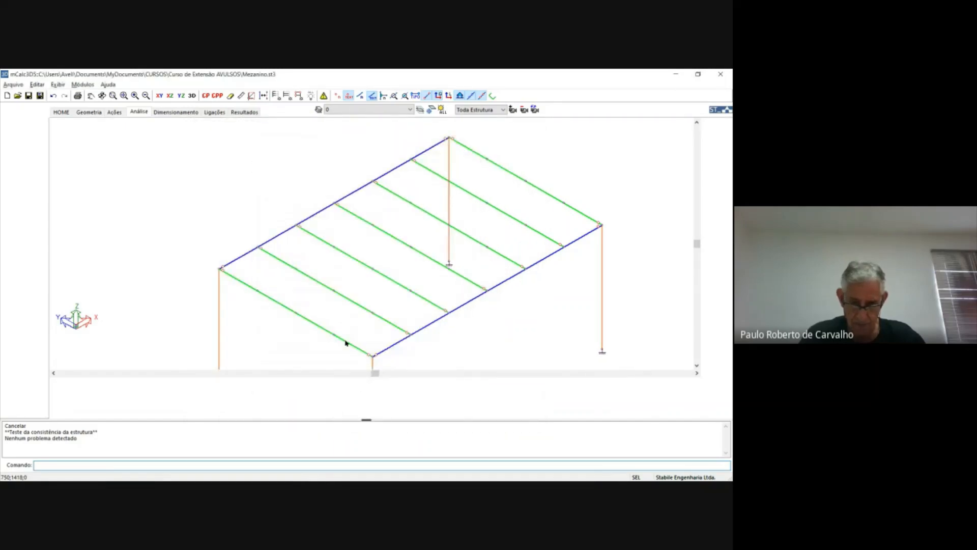
Step: Show the Momento Y diagram for Combinação 2 in the results and enlarge its display factor to 2
scroll(234, 145, down, 1)
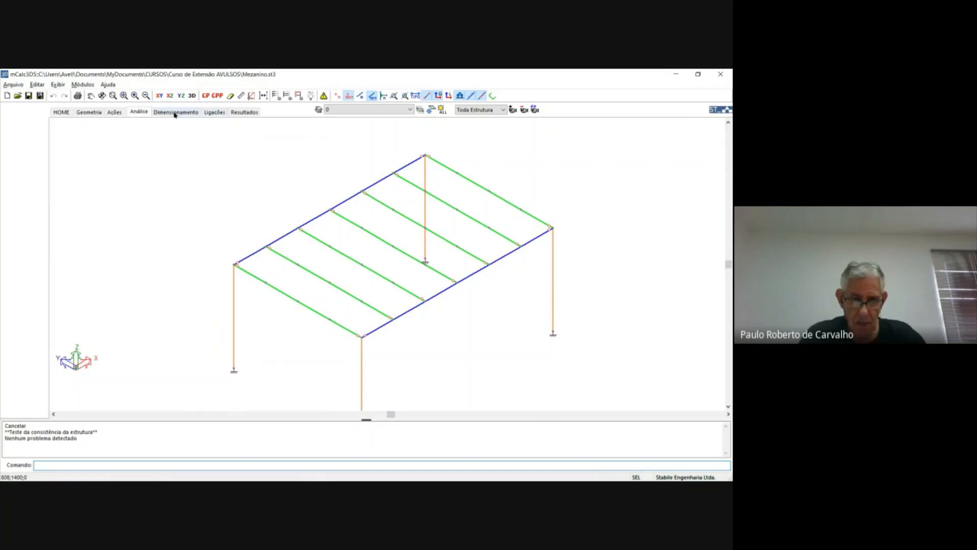
click(237, 114)
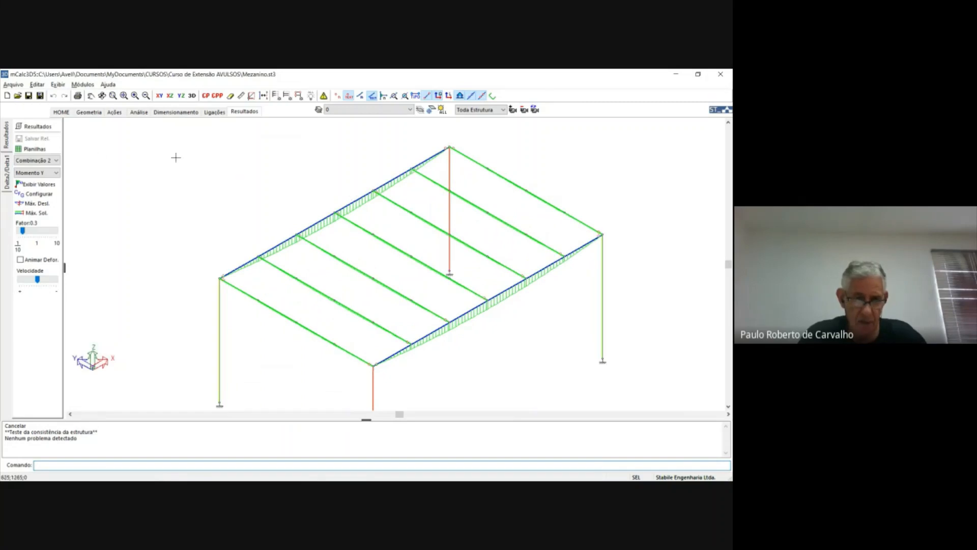
drag(23, 231, 39, 230)
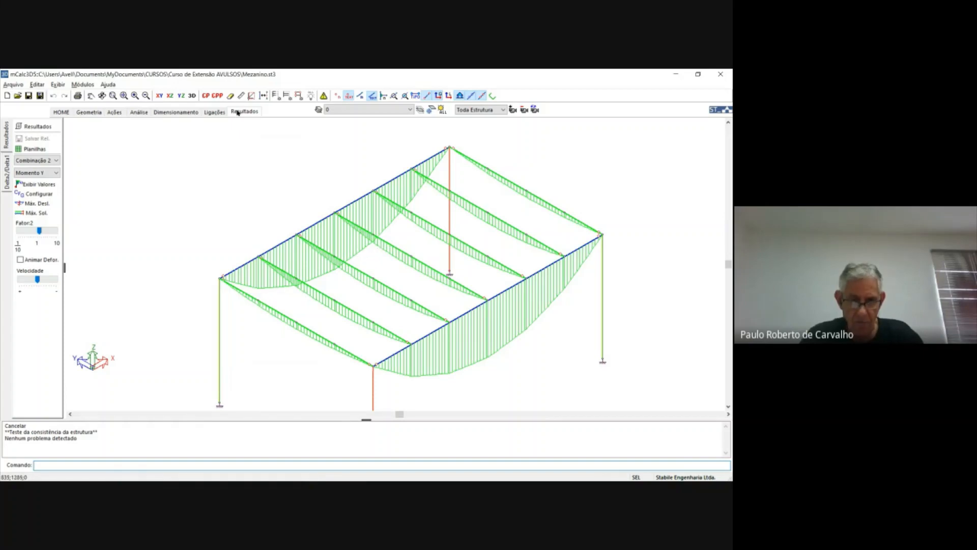
click(44, 161)
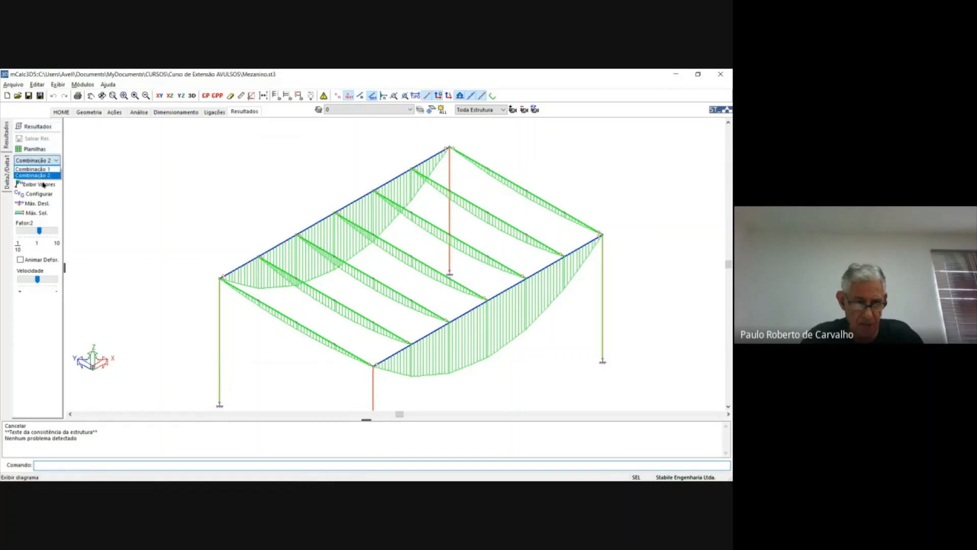
click(59, 162)
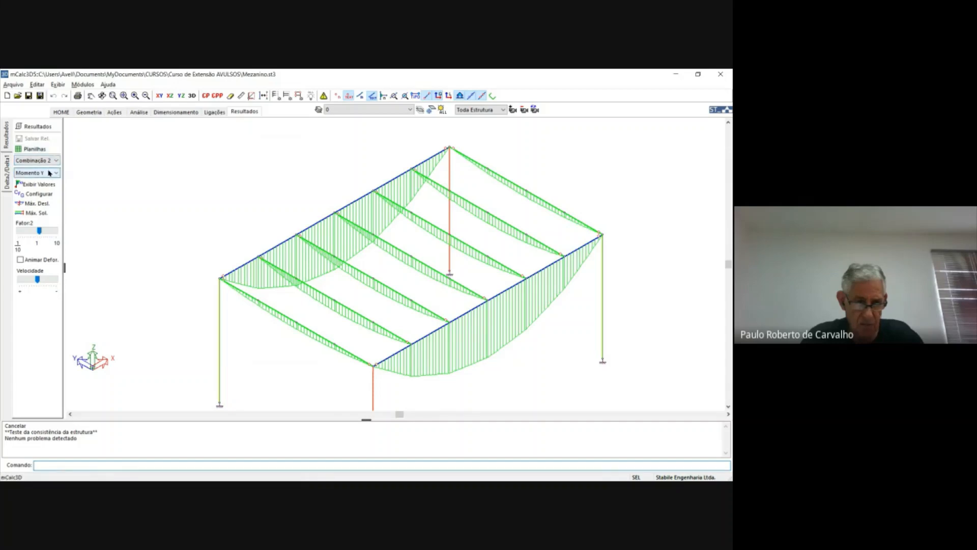
Step: Display the structure's deformed shape for Combinação 2 and examine the sideways displacement at the column tops
click(50, 173)
click(36, 182)
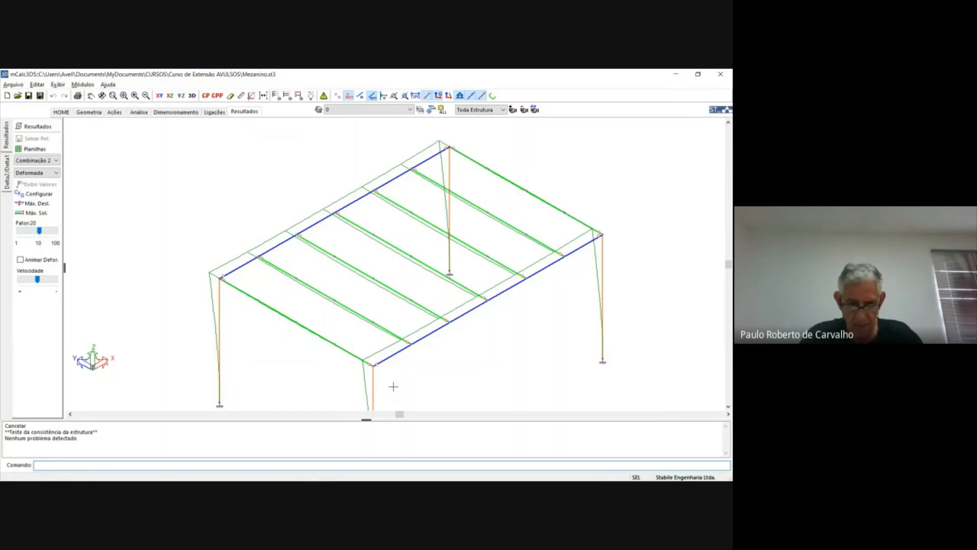
click(373, 365)
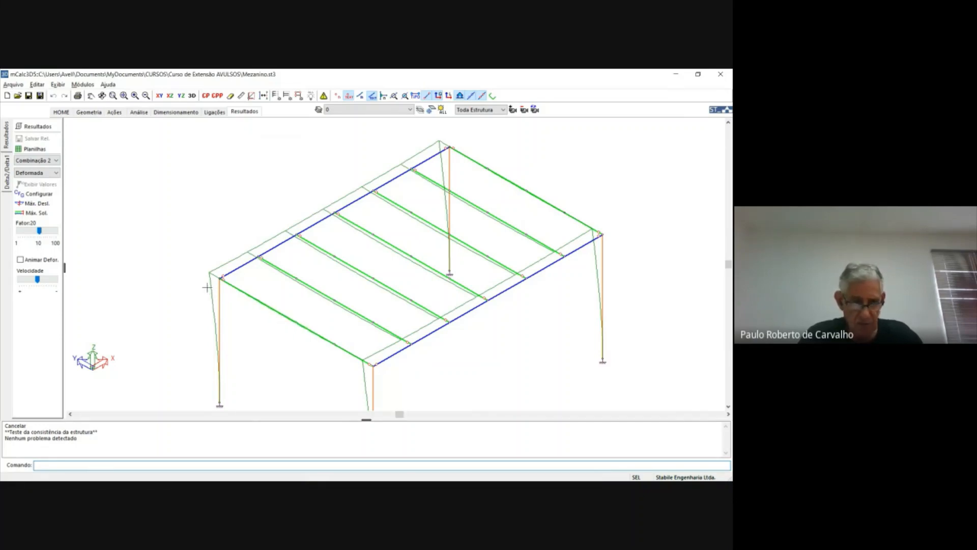
Step: Switch the deformed shape to Combinação 1 and read the nodal displacements at the corner, main beam and mid-joist nodes
click(56, 160)
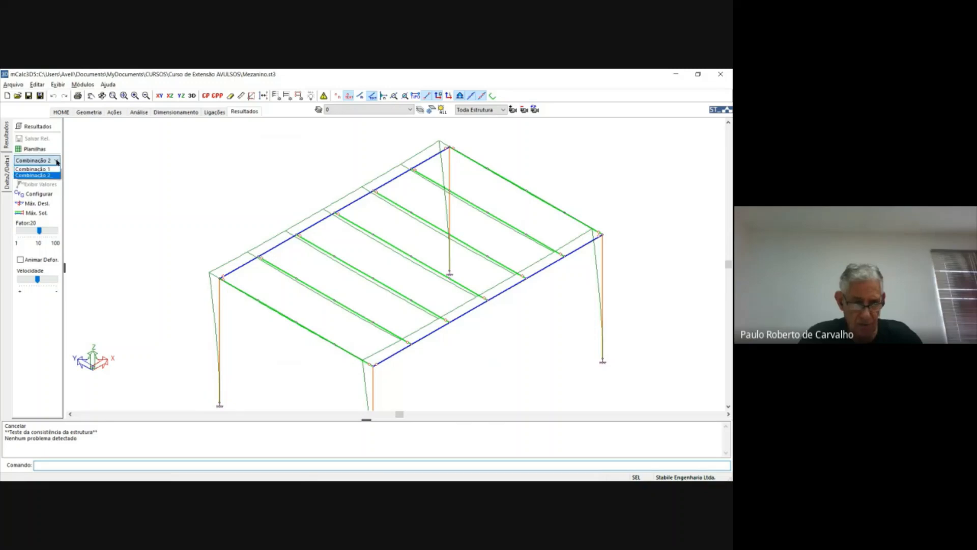
click(35, 169)
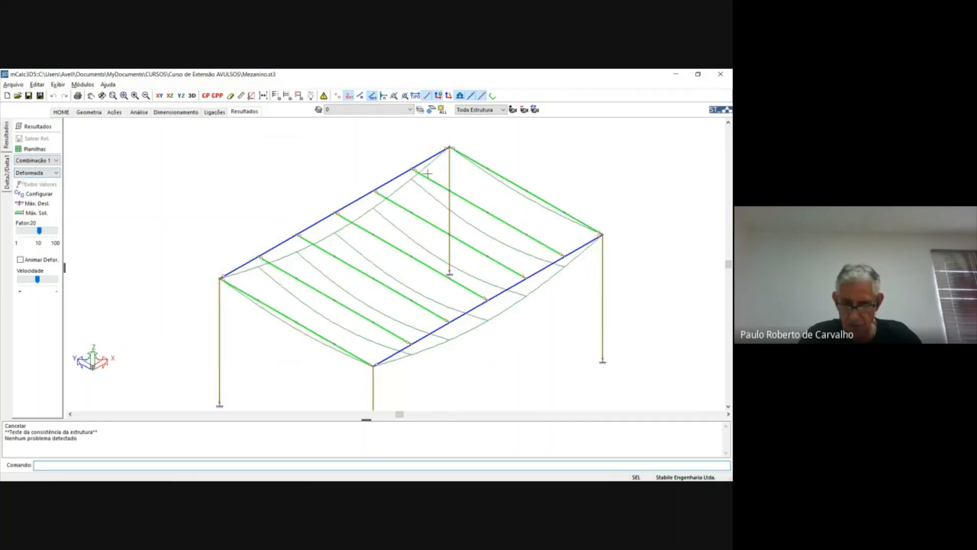
mouse_move(377, 368)
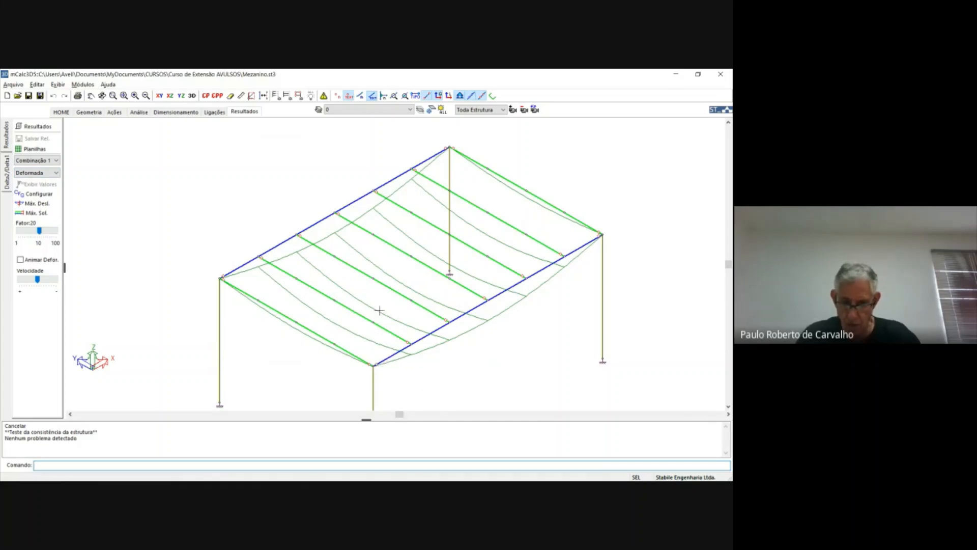
mouse_move(410, 257)
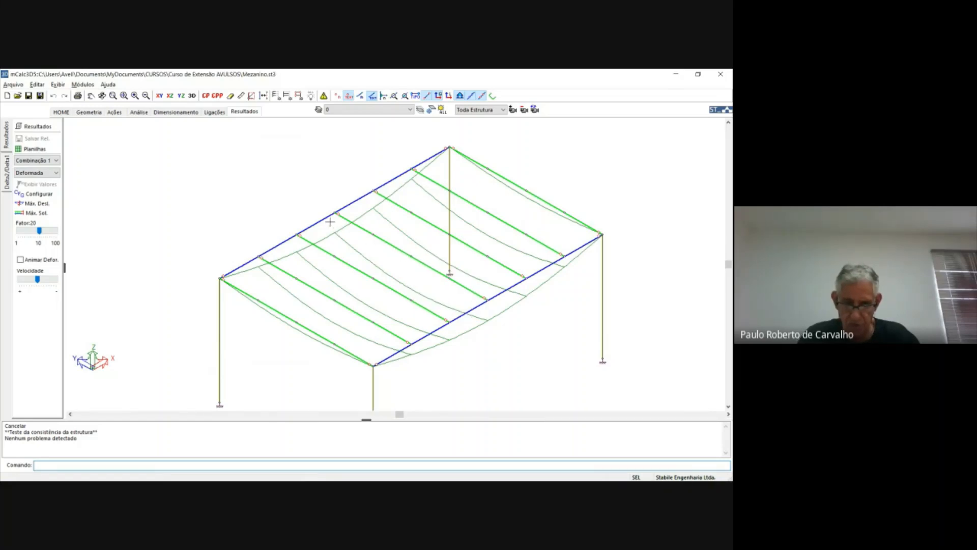
mouse_move(335, 213)
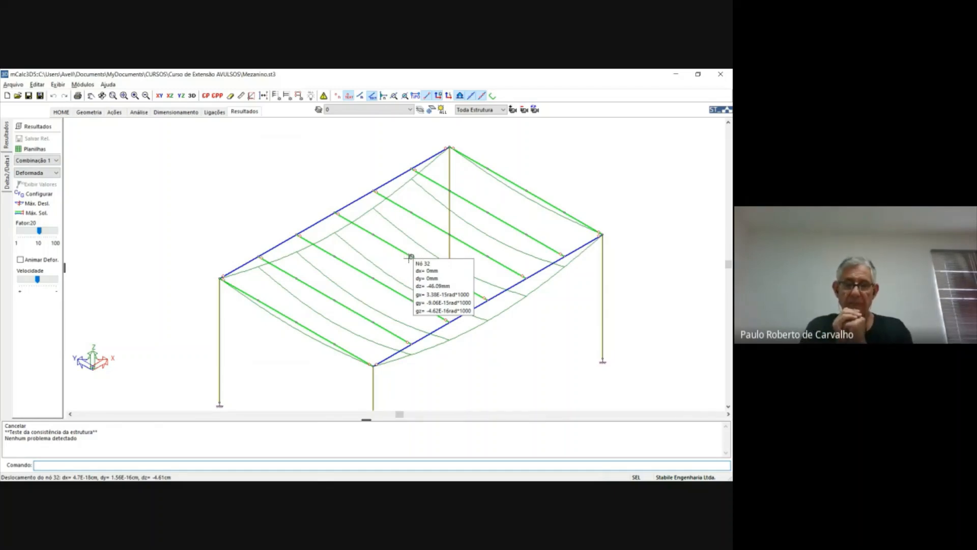
Step: Display the deflection check (Flechas) of the bars for Combinação 1 and dismiss the truss-bar notice
click(52, 173)
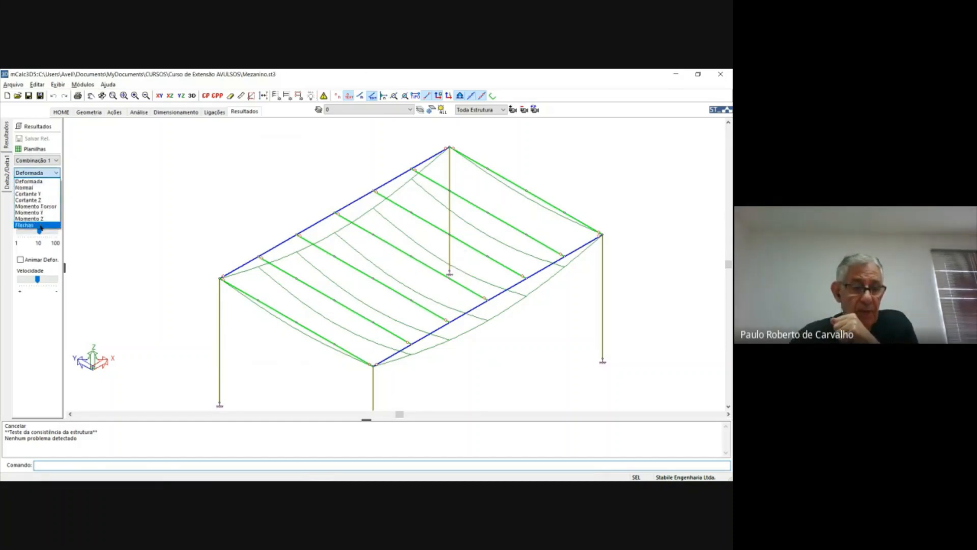
click(40, 226)
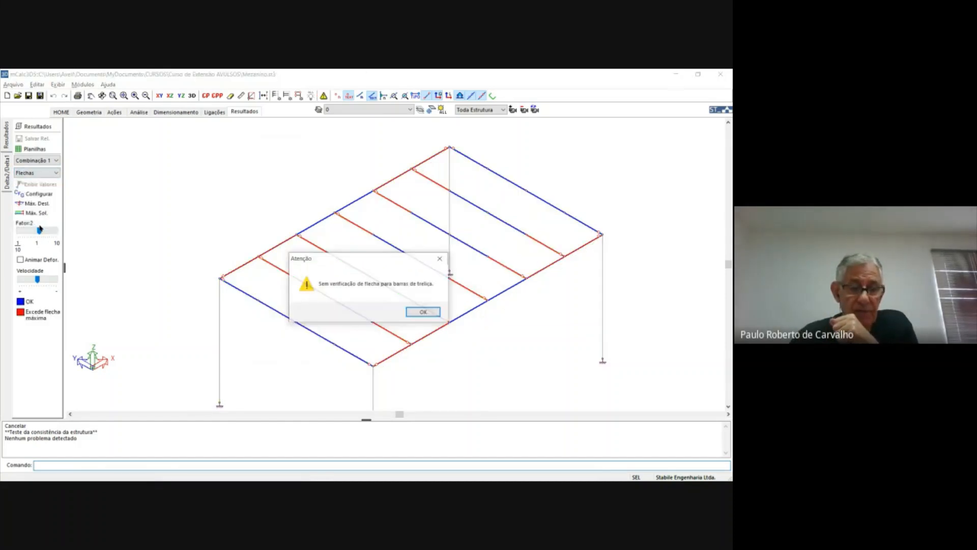
click(435, 312)
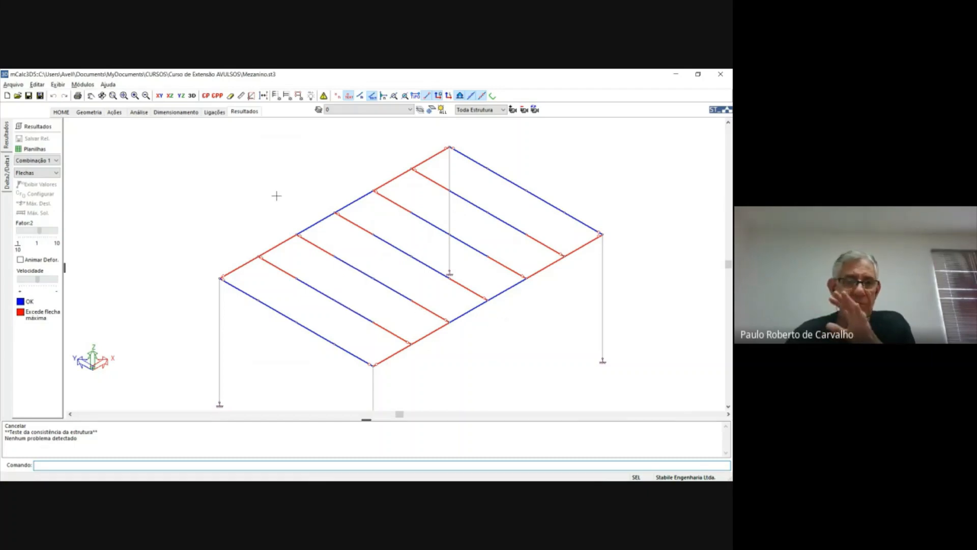
Step: Run the 3D structural analysis again with the current settings and default report contents, and close its log
click(216, 112)
scroll(403, 181, down, 3)
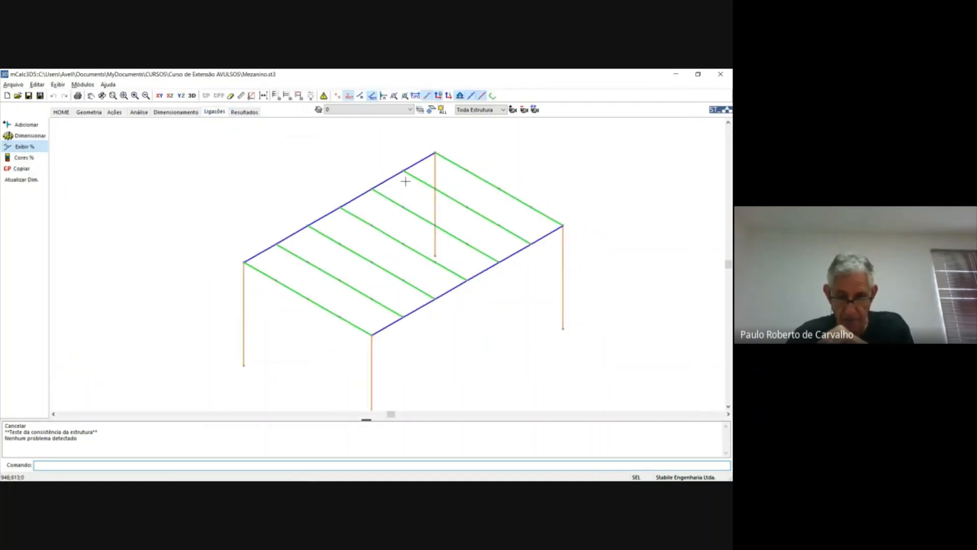
click(137, 114)
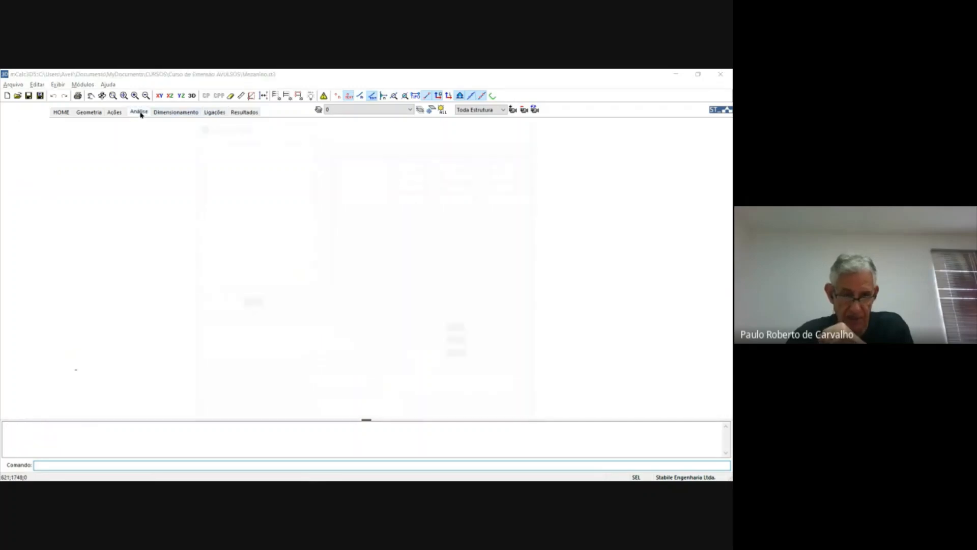
click(344, 415)
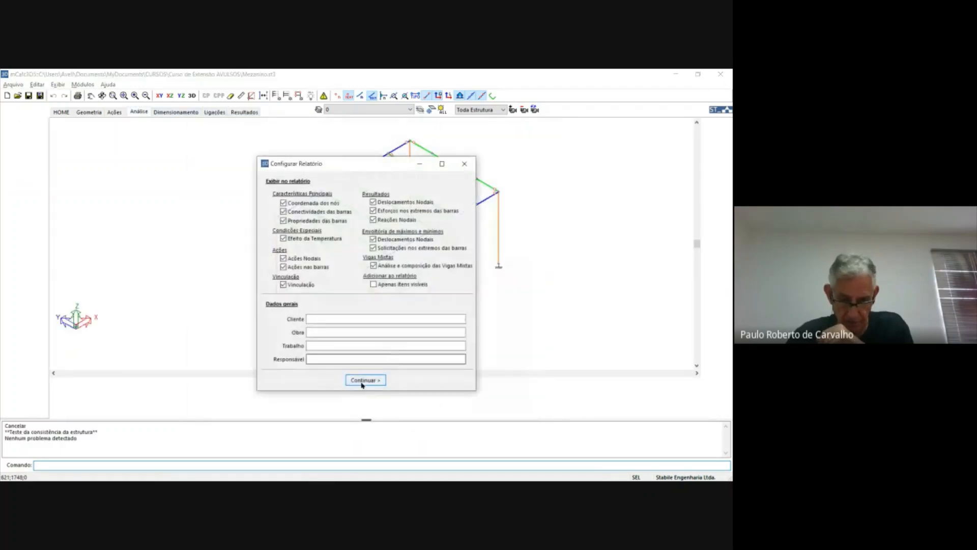
click(362, 383)
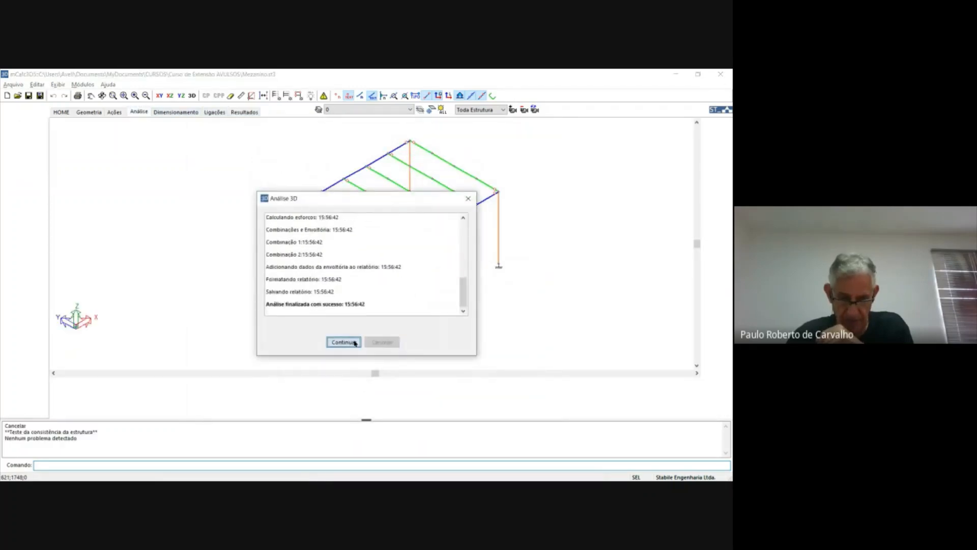
click(354, 341)
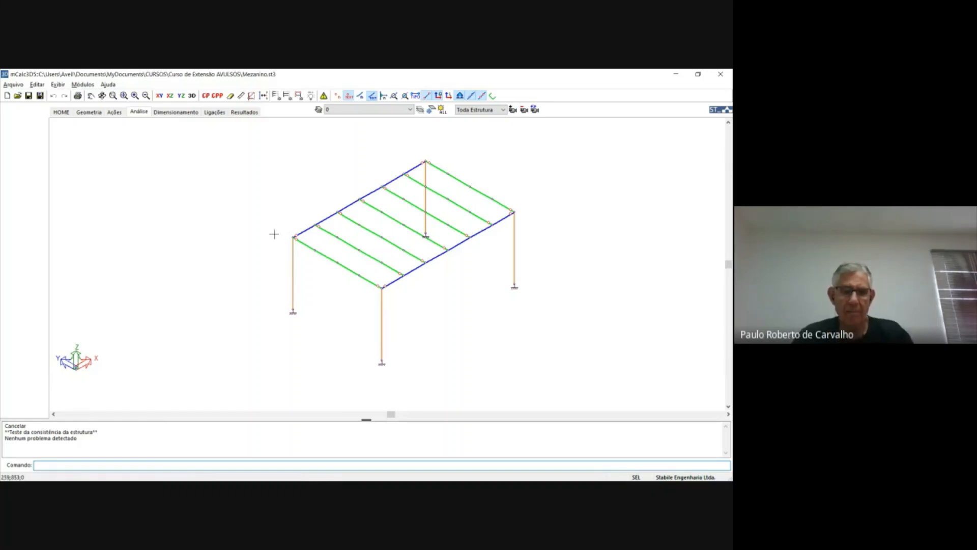
Step: Add a rigid column base connection with stiffener plates at the foot of the nearest corner column
click(214, 113)
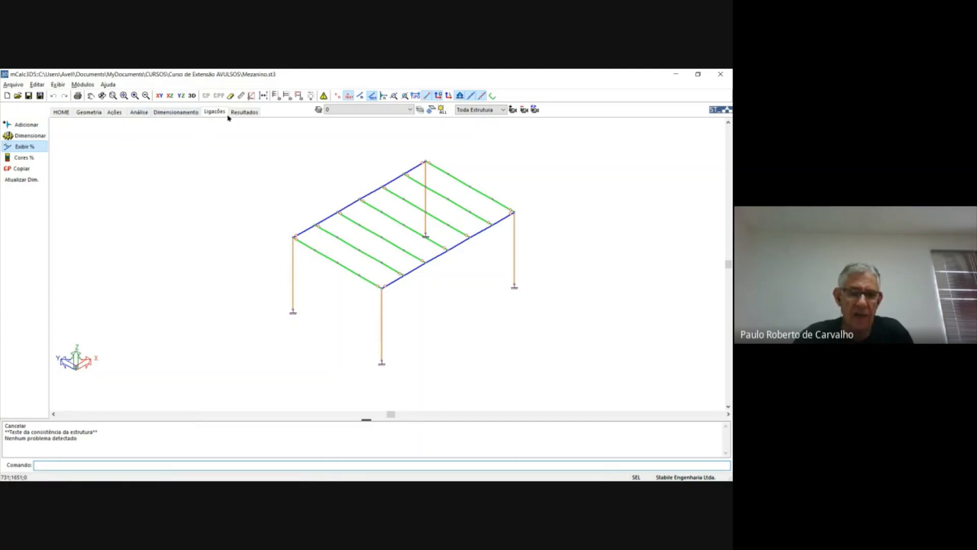
click(36, 126)
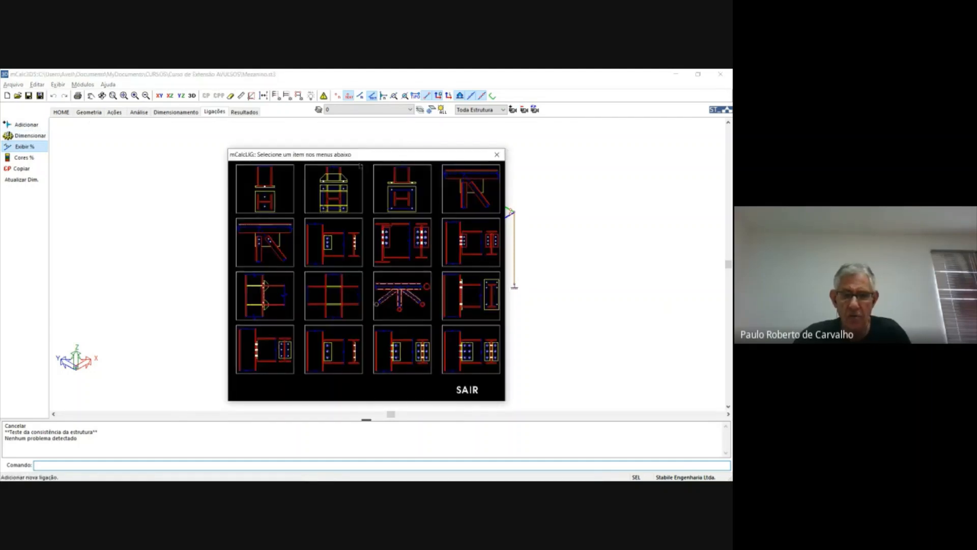
drag(368, 158, 579, 222)
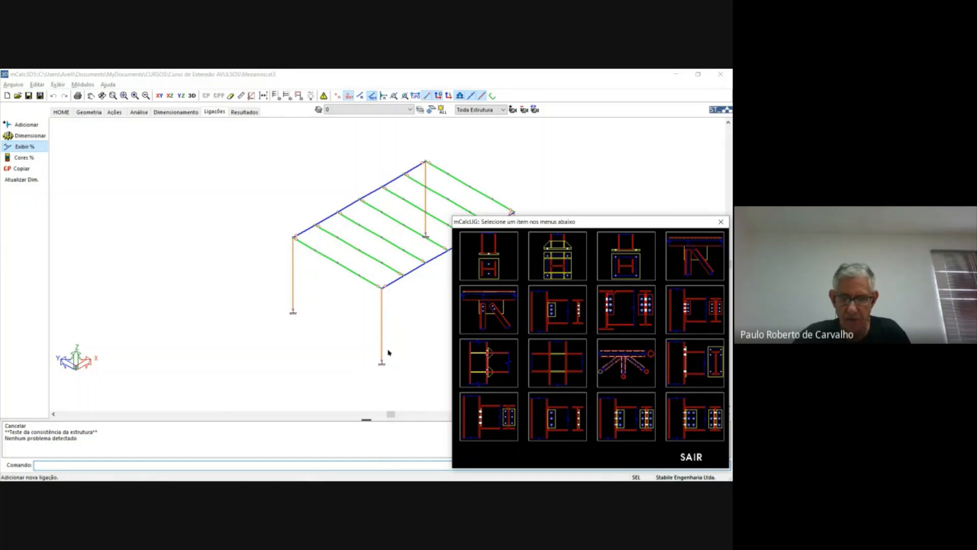
drag(611, 230, 477, 209)
click(425, 239)
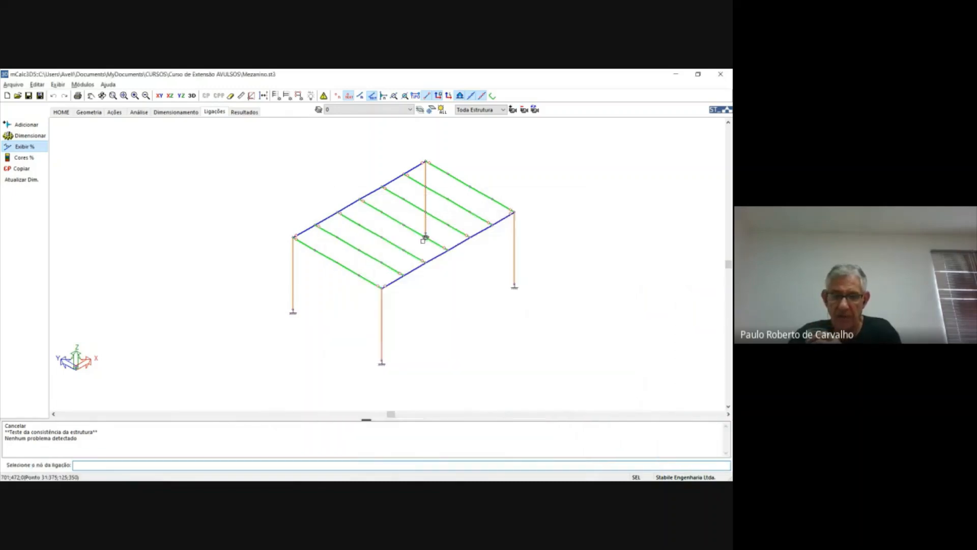
drag(362, 375, 414, 343)
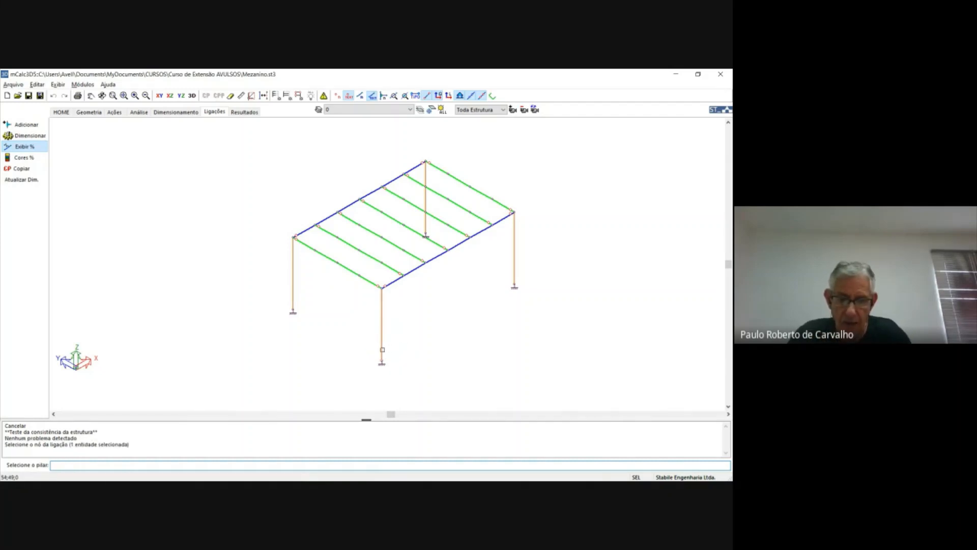
click(382, 350)
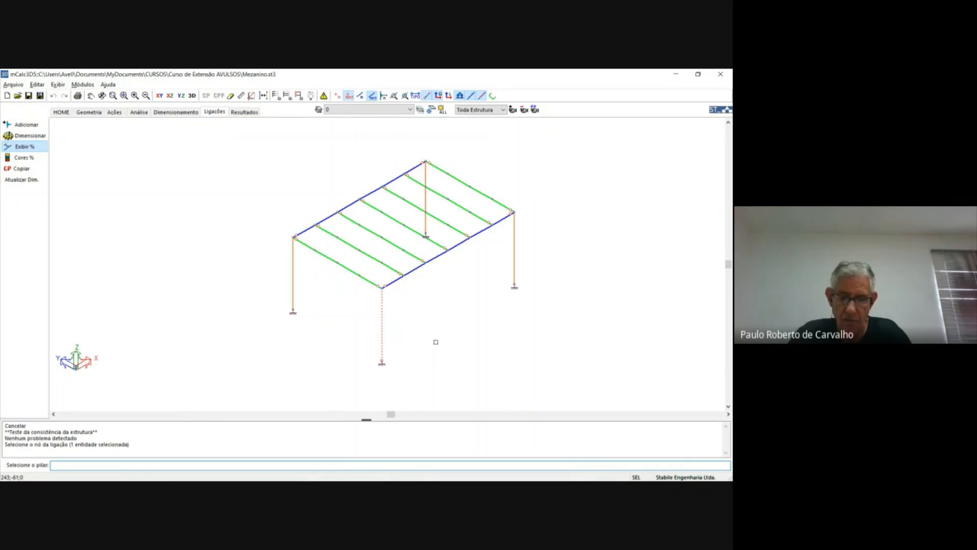
key(Return)
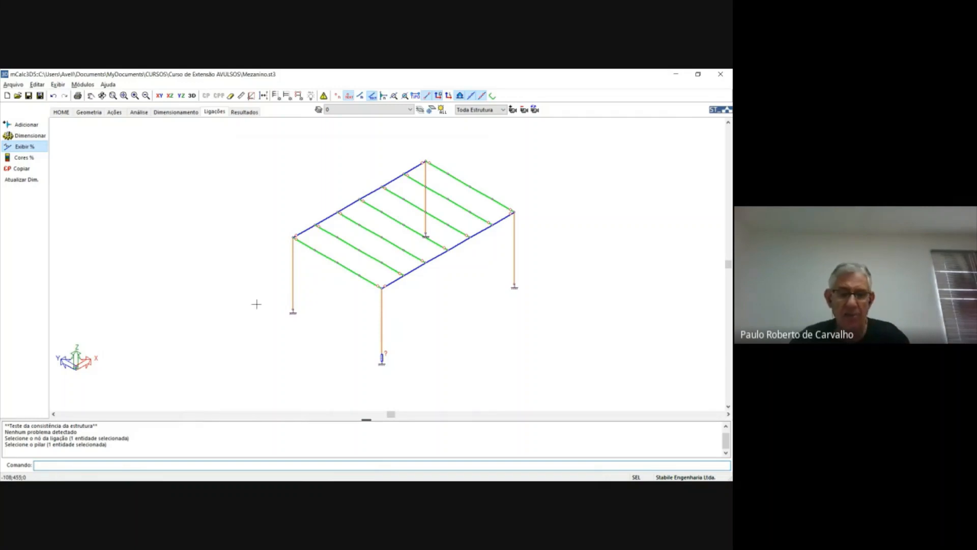
Step: Open the nearest corner column's base connection for design and review its base plate and stiffener steels
click(32, 135)
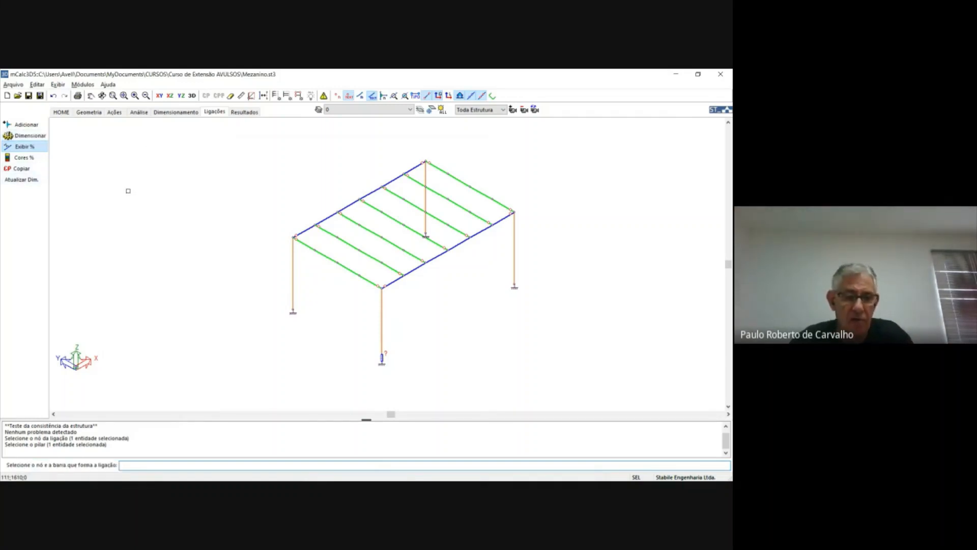
drag(403, 333, 360, 382)
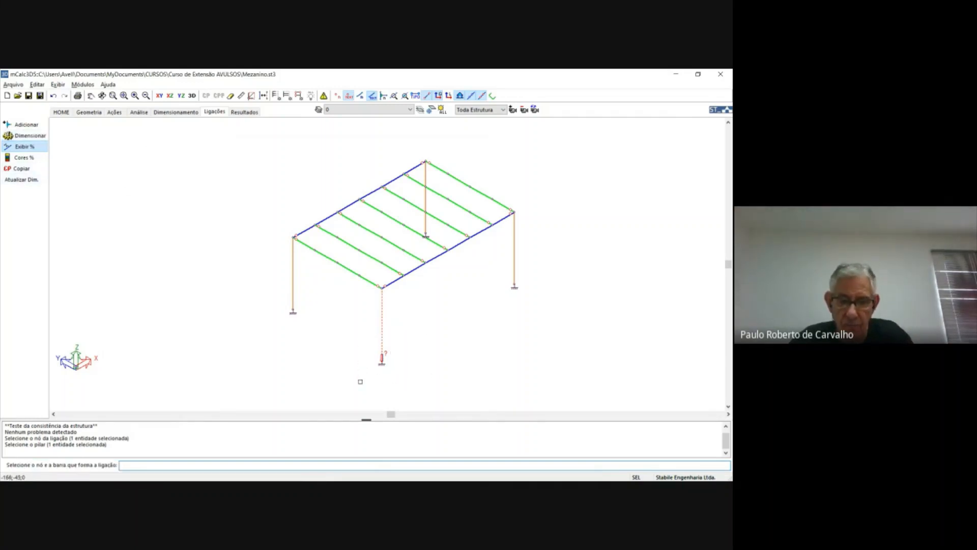
right_click(401, 391)
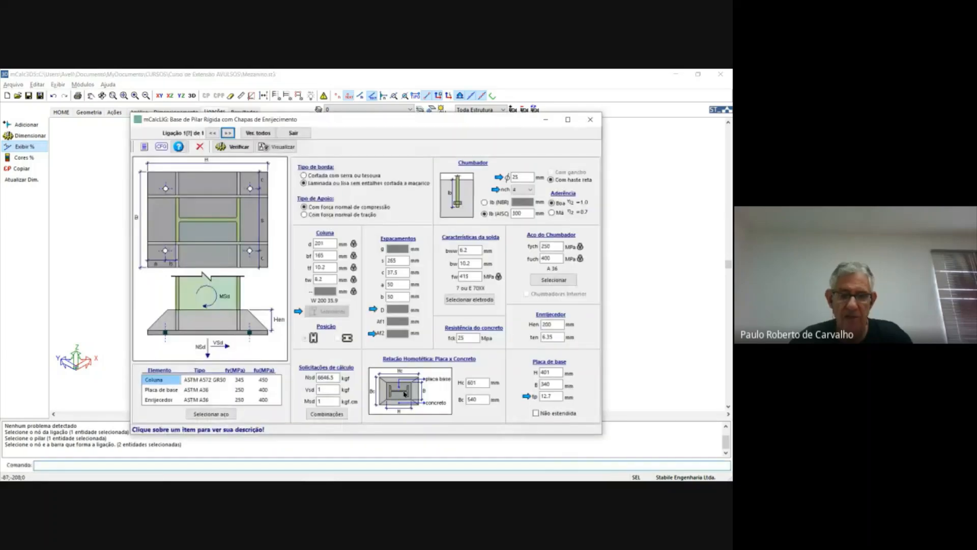
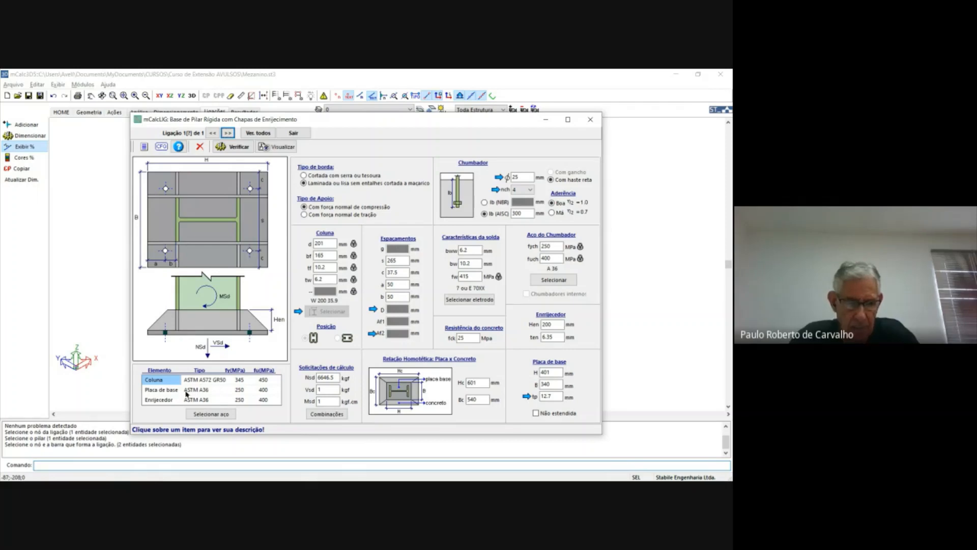
click(187, 393)
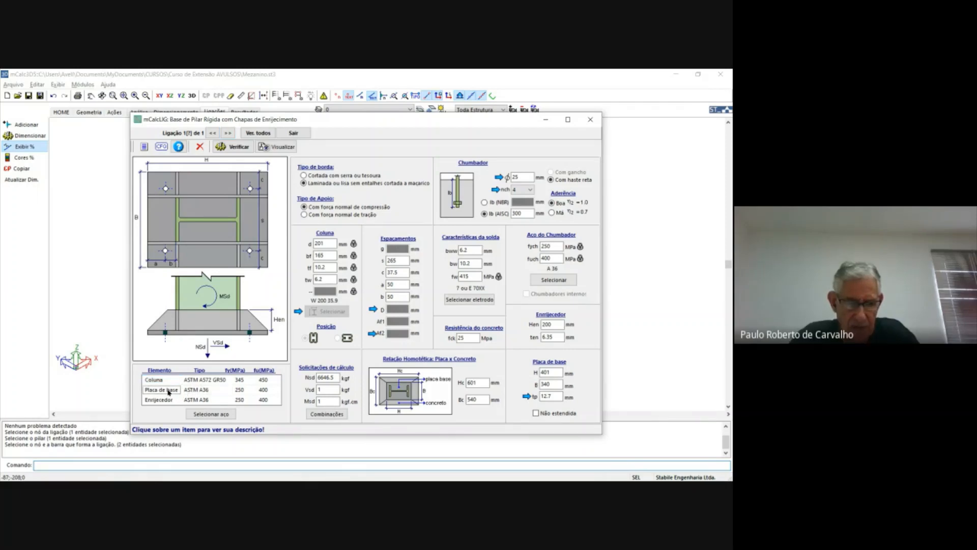
click(167, 400)
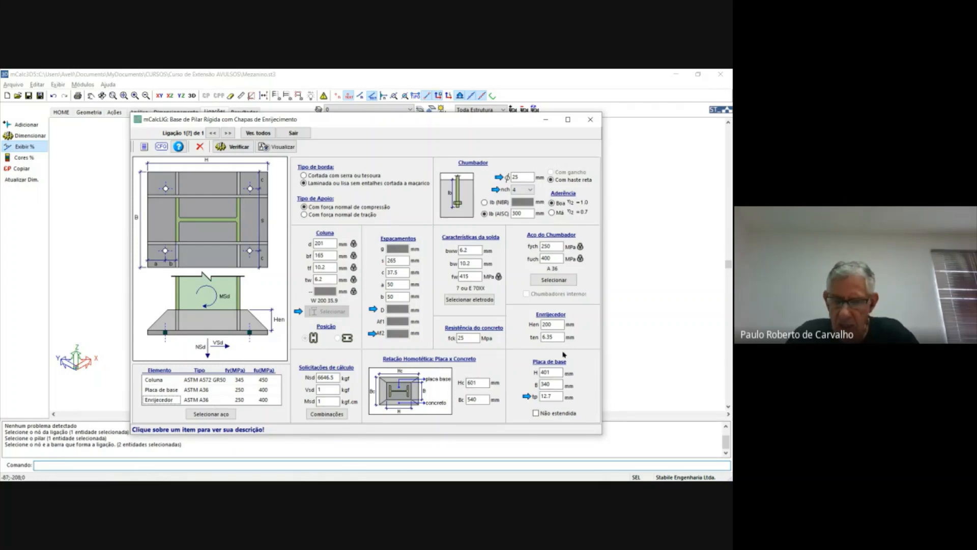
Step: Set the base connection's anchor bolt diameter to 19 mm, stiffener thickness to 4.76 mm and stiffener height to 150 mm
click(520, 177)
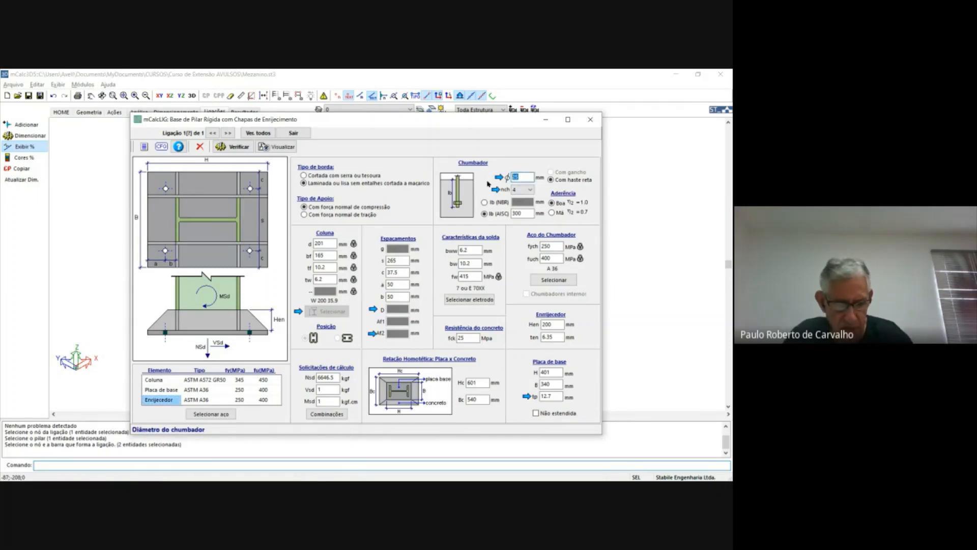
text(19)
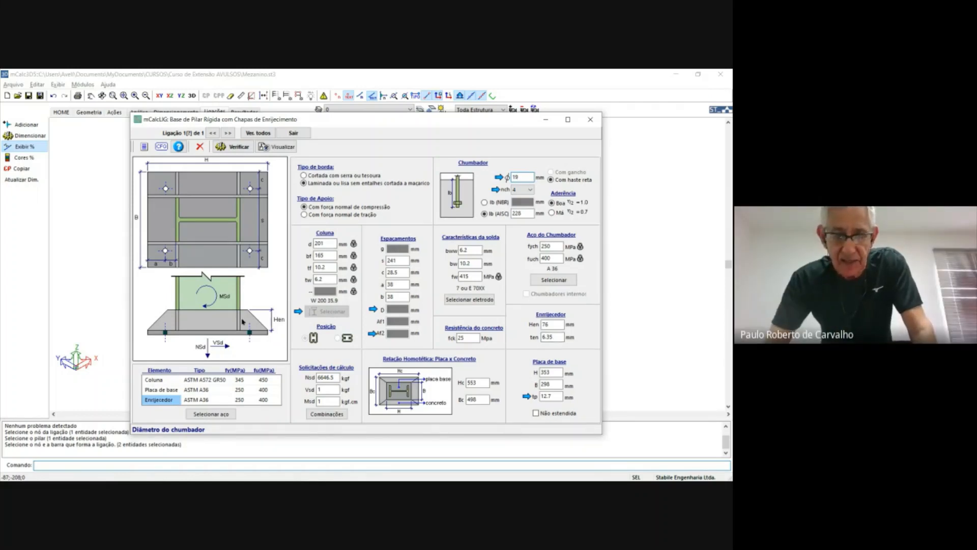
drag(556, 337, 516, 336)
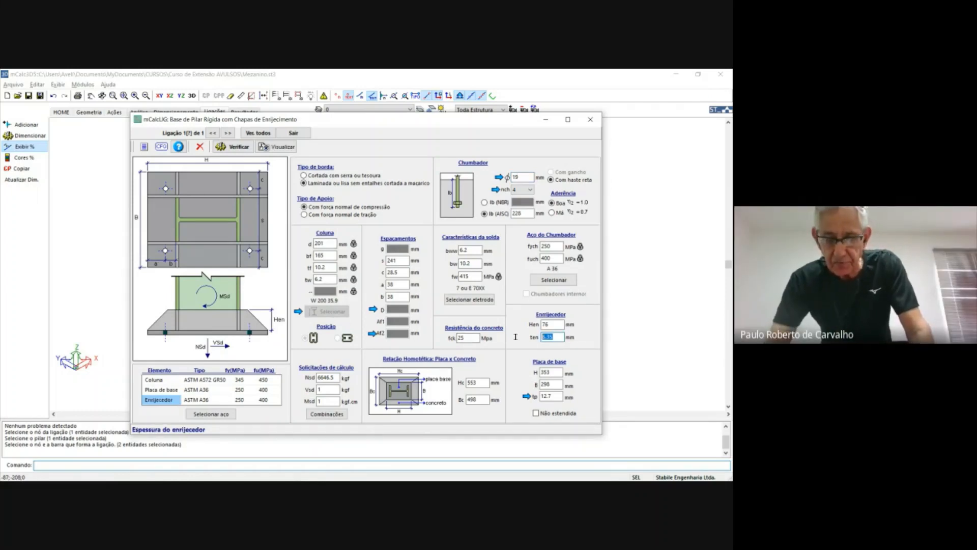
text(4.76)
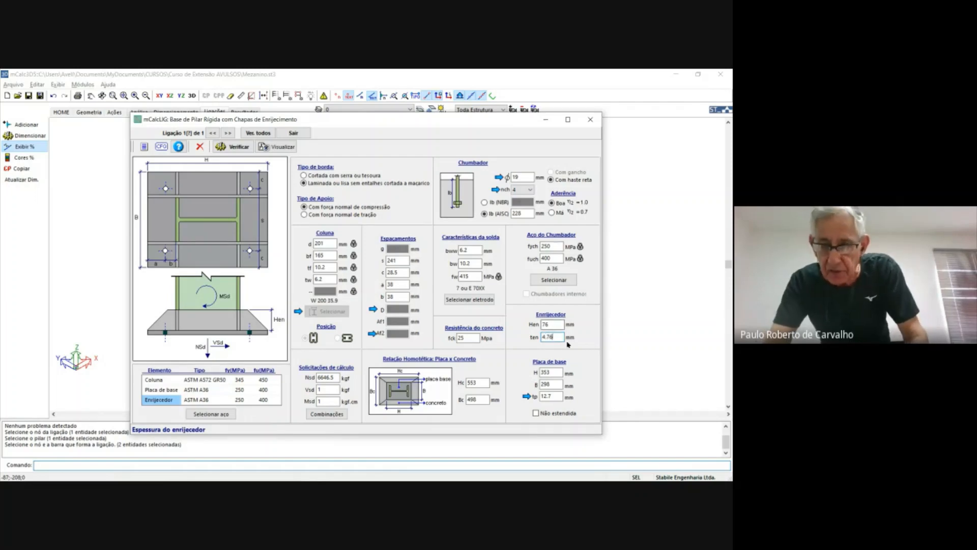
drag(556, 327, 528, 330)
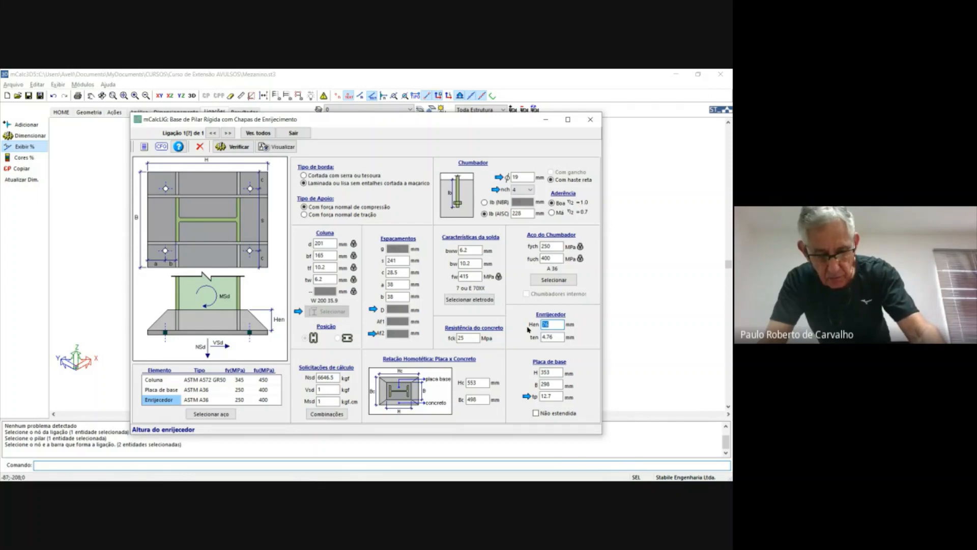
text(150)
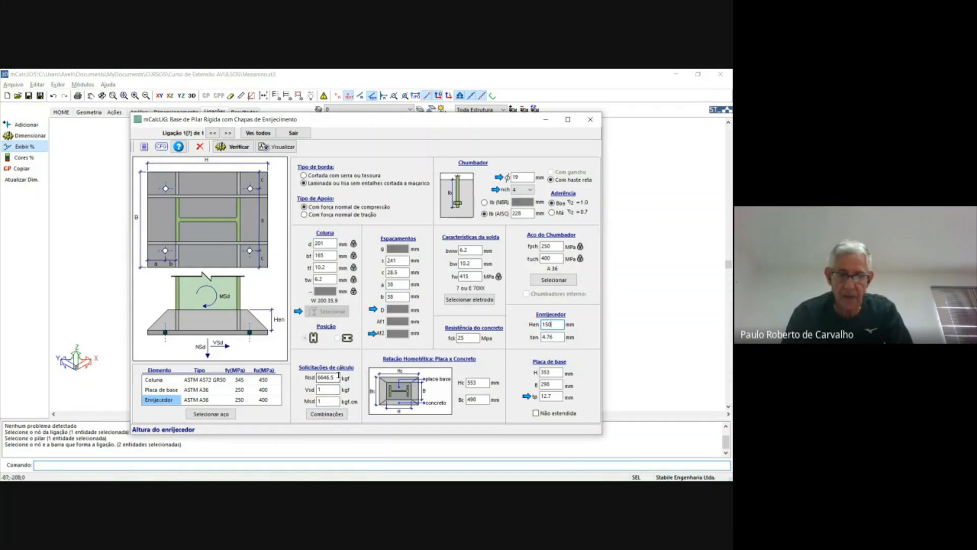
Step: Review the normal force and base plate thickness, and verify the base connection with the declared design forces
drag(338, 377, 312, 378)
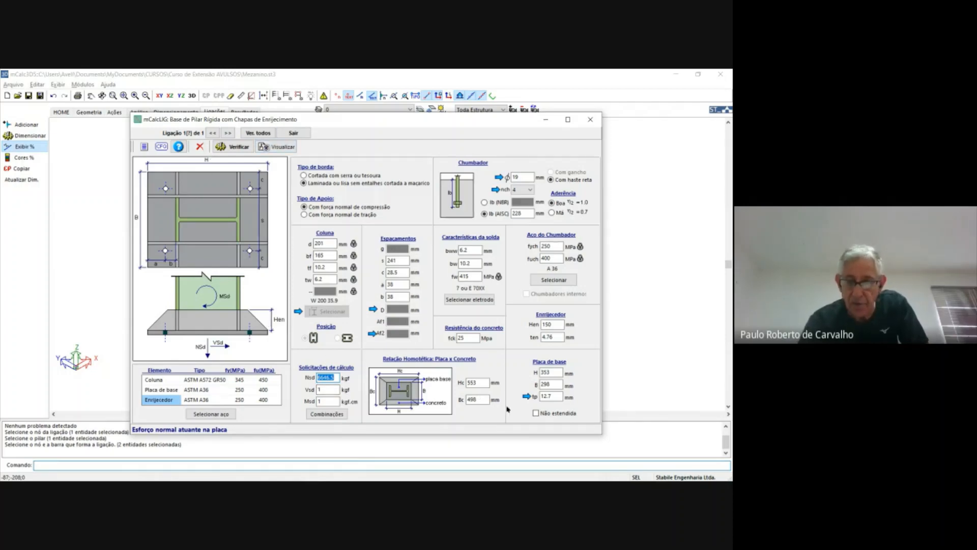
click(554, 396)
drag(554, 396, 531, 398)
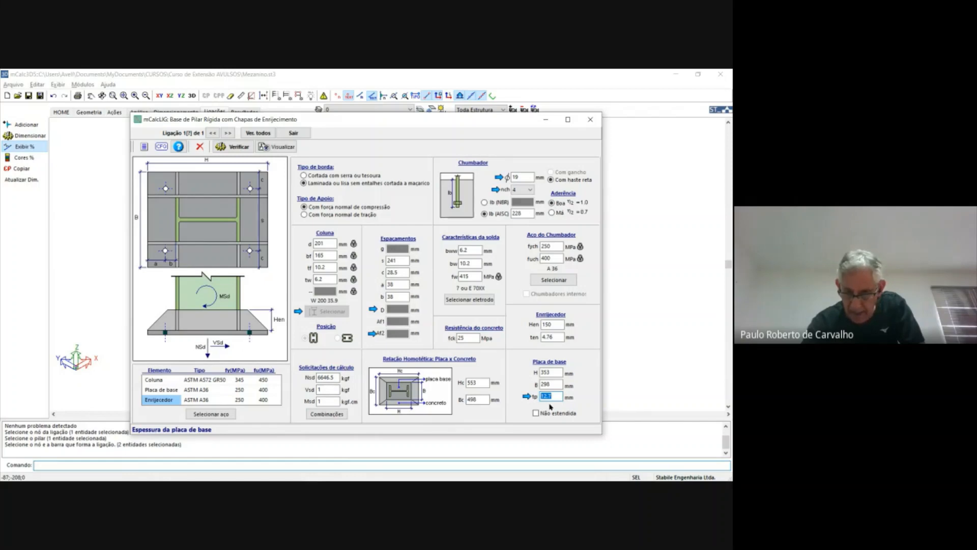
click(238, 148)
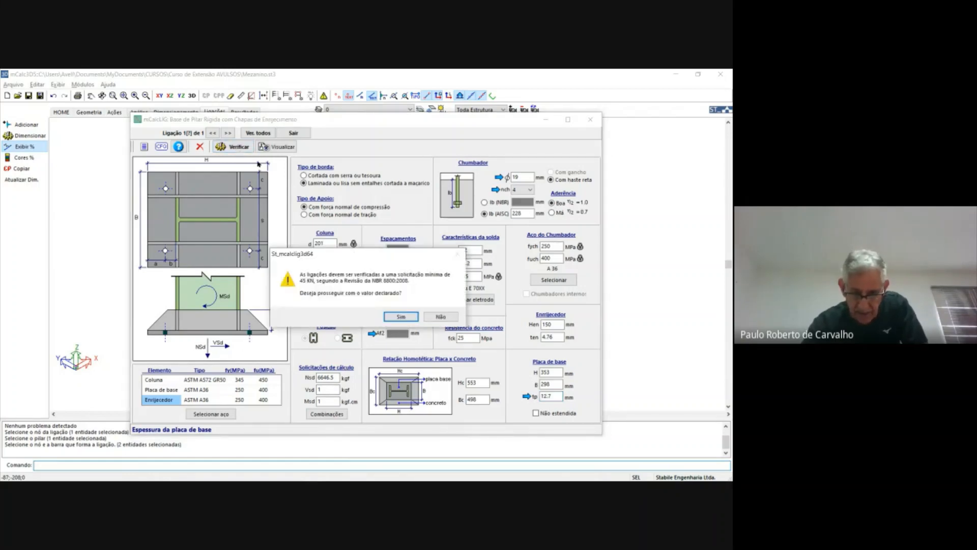
click(400, 316)
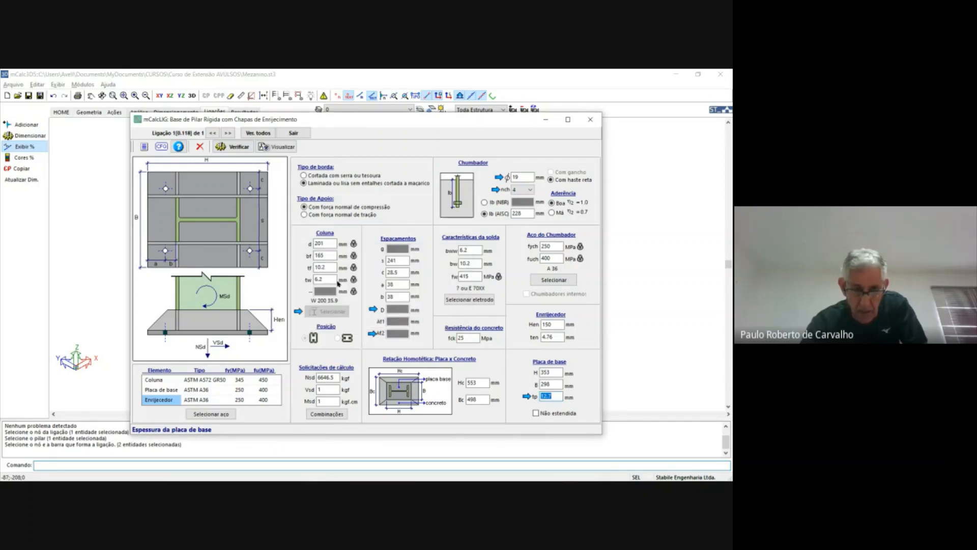
Step: Open the base connection's calculation report and review its input data, concrete strength and base plate dimension checks
click(144, 147)
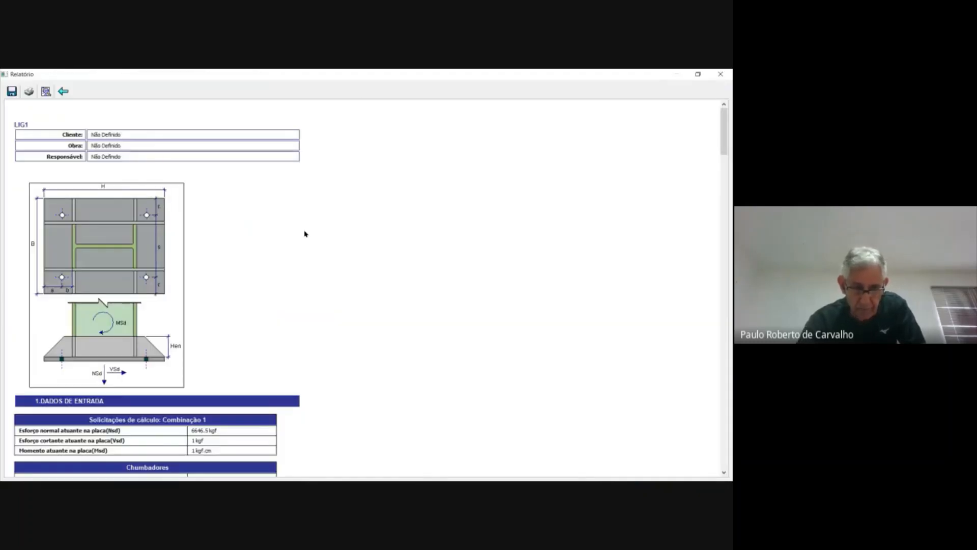
scroll(364, 281, down, 5)
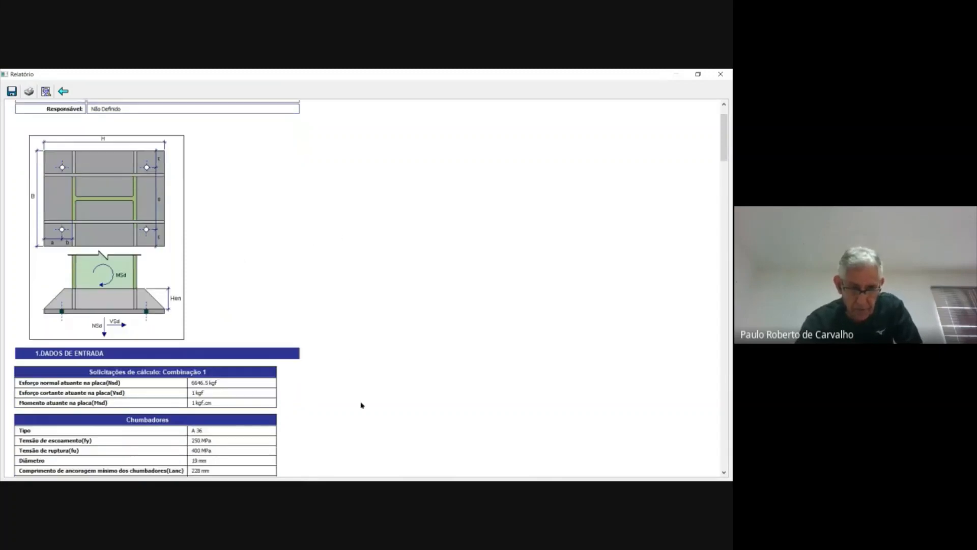
scroll(357, 276, down, 7)
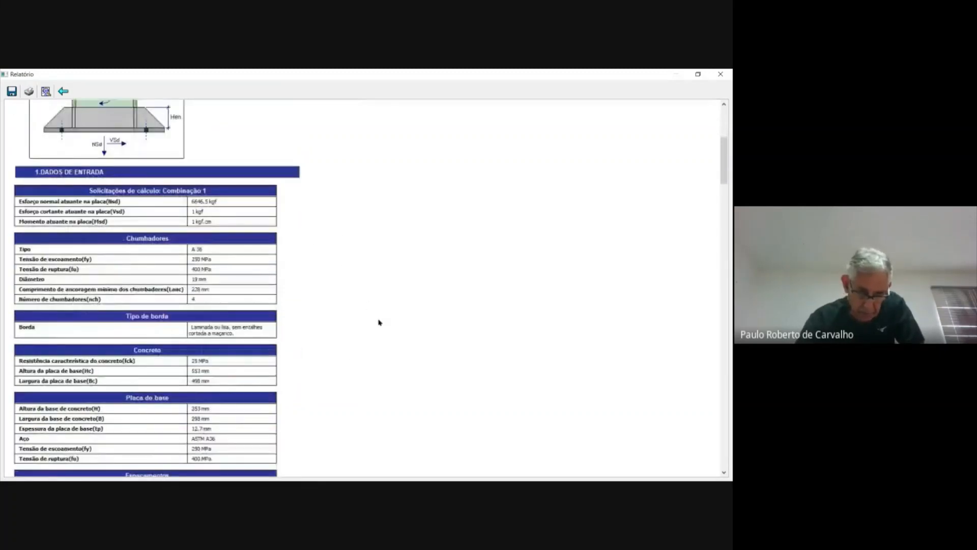
scroll(402, 351, down, 9)
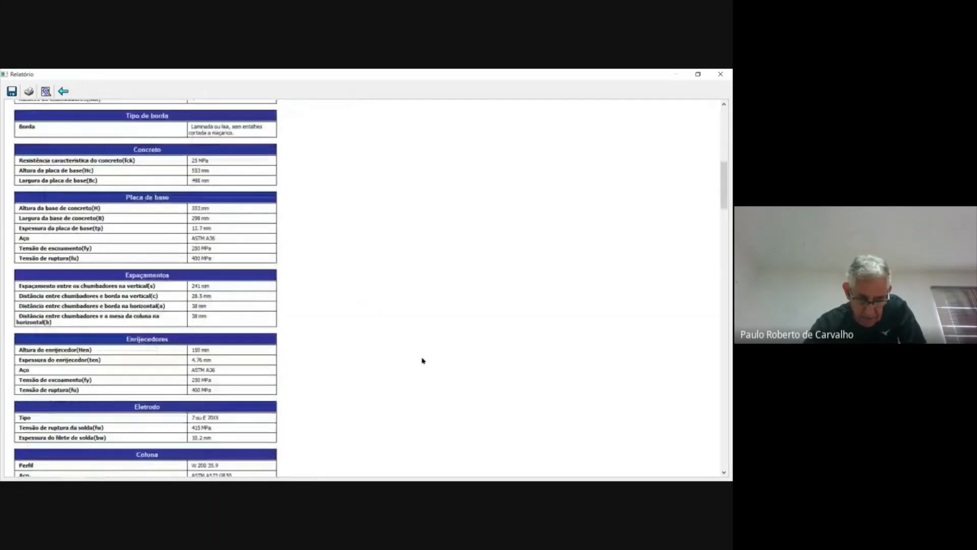
scroll(431, 359, down, 6)
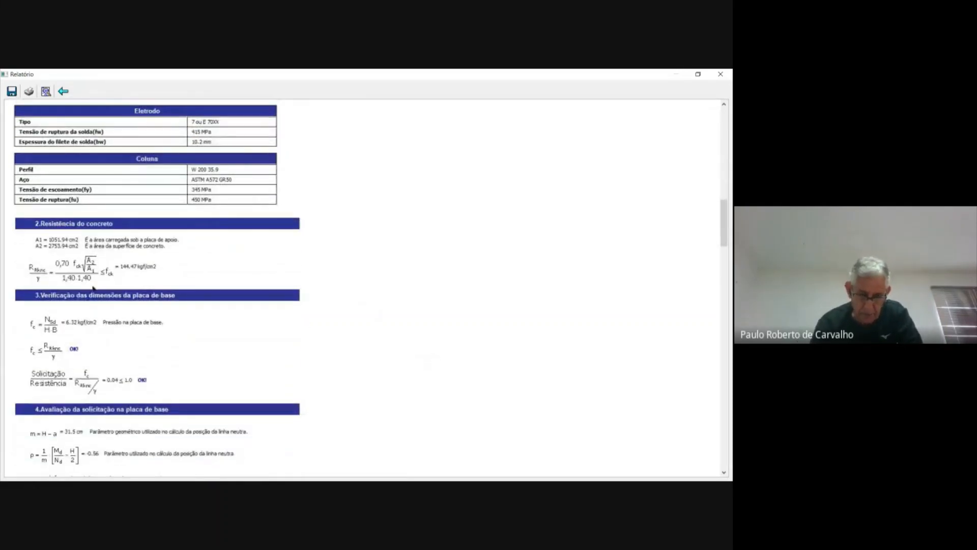
scroll(121, 335, down, 3)
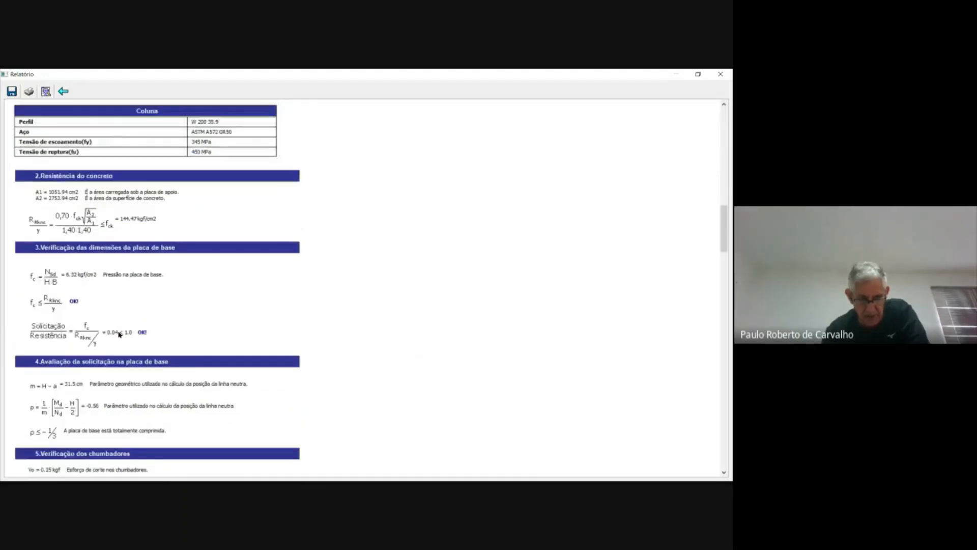
scroll(121, 334, down, 3)
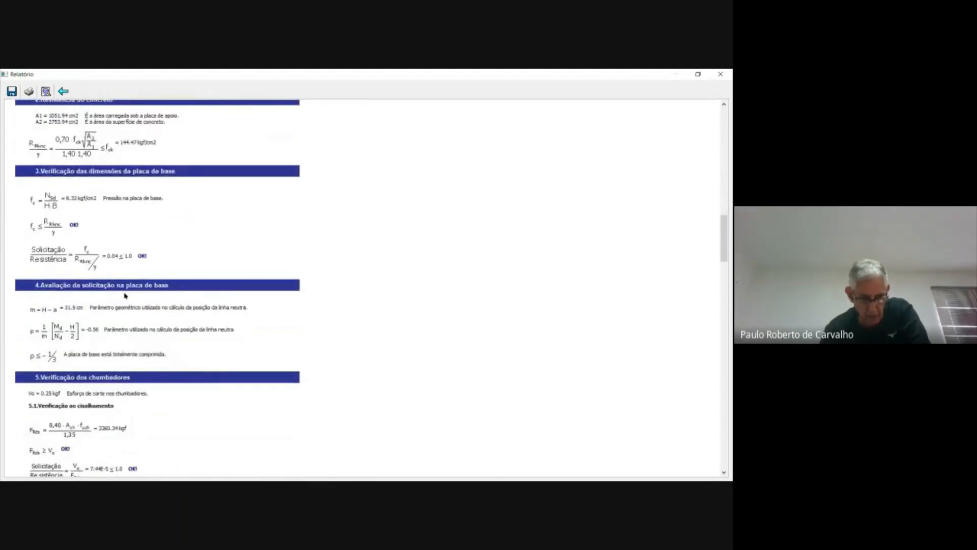
Step: Review the report's anchor bolt, base plate, stiffener and weld checks, and close the report
scroll(183, 328, down, 9)
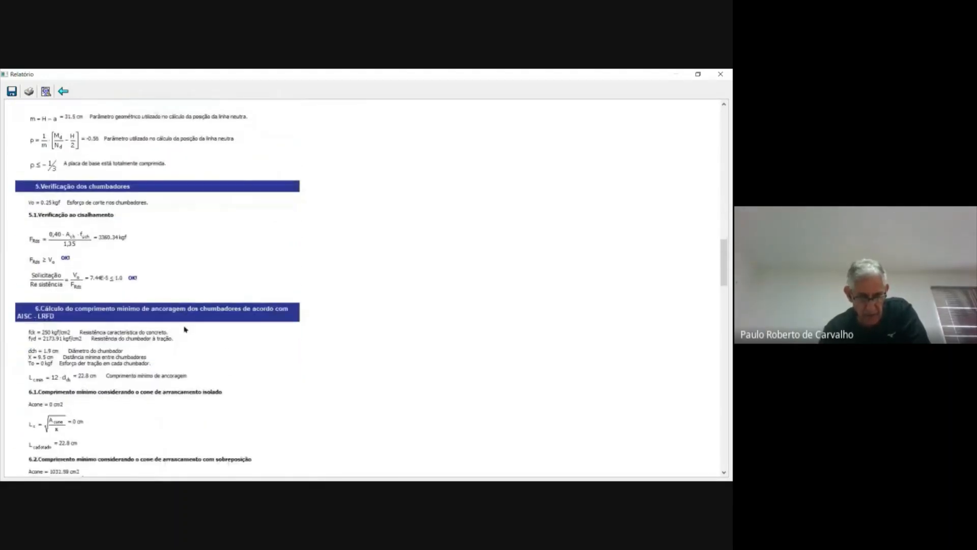
scroll(121, 278, down, 12)
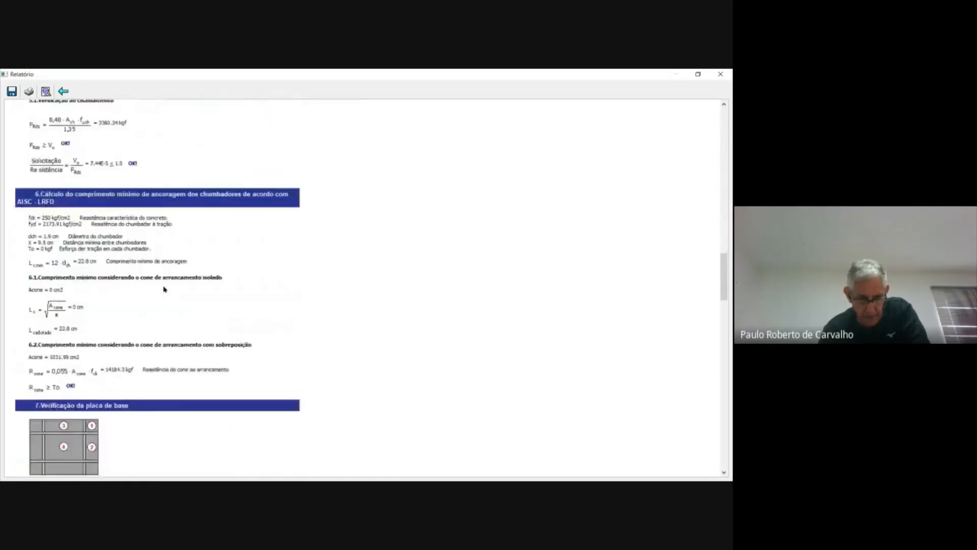
scroll(164, 289, down, 12)
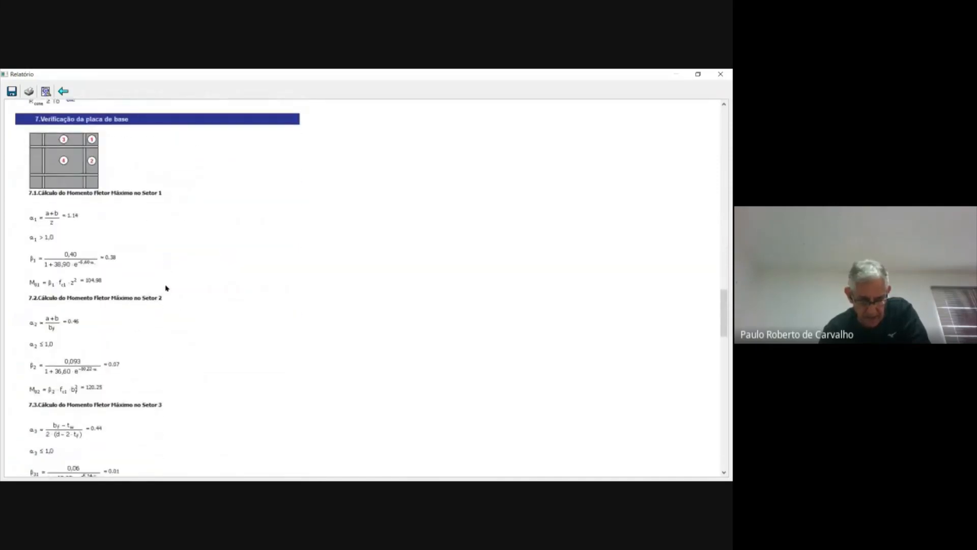
scroll(165, 285, down, 8)
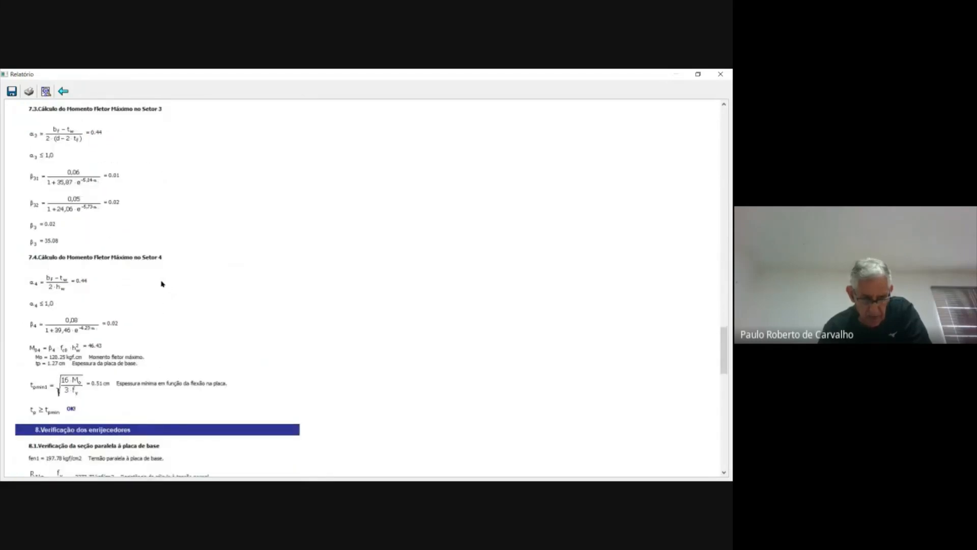
scroll(182, 283, down, 7)
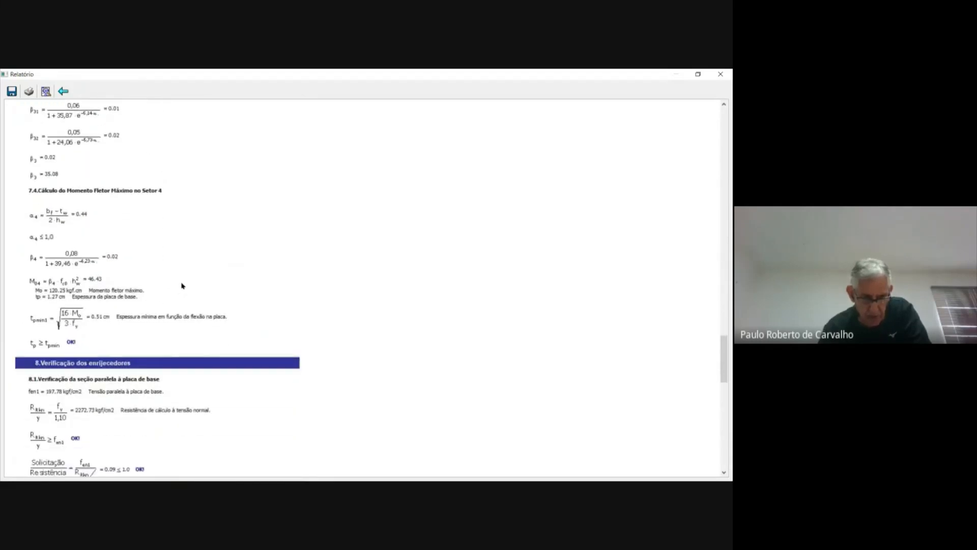
scroll(184, 283, down, 16)
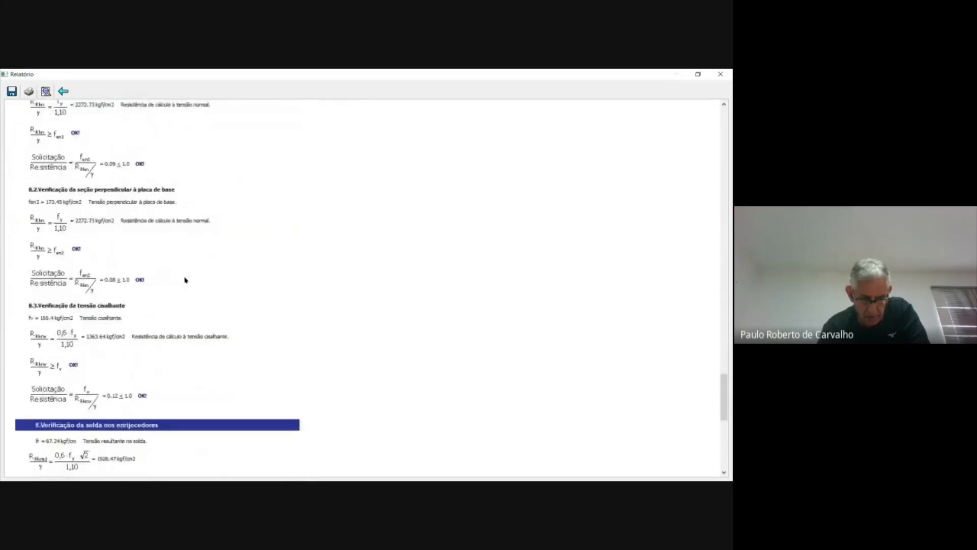
scroll(185, 279, down, 12)
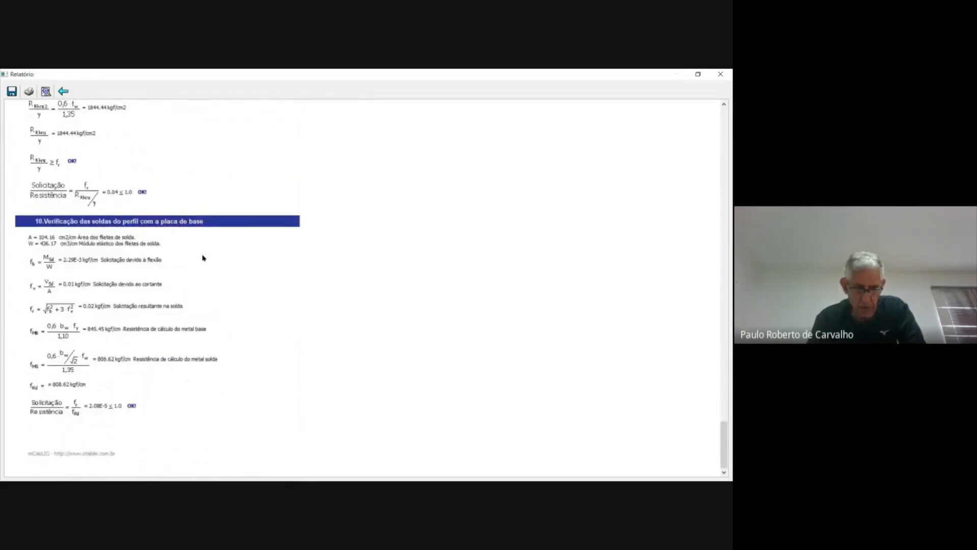
click(63, 92)
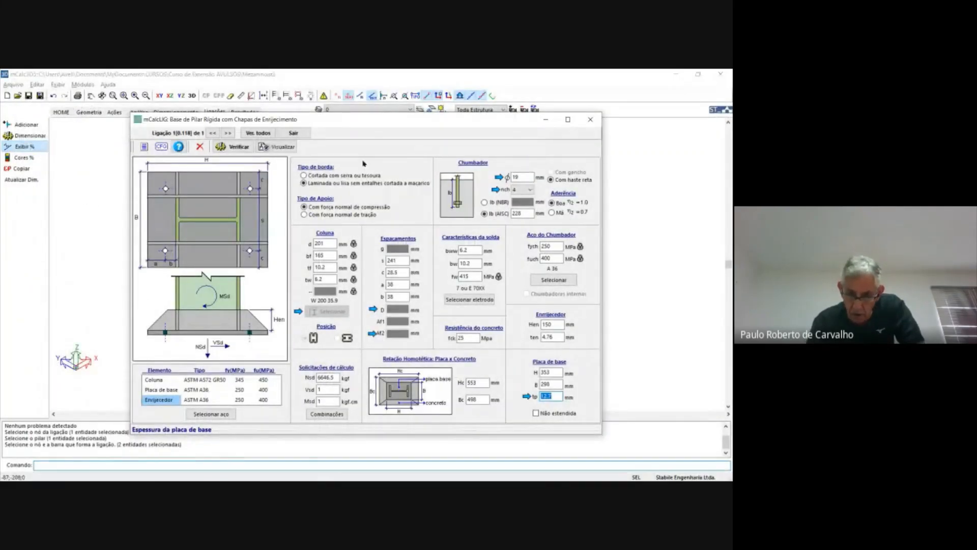
Step: Generate the base connection's detail drawing with the declared forces and examine the column base elevation and plan
click(273, 147)
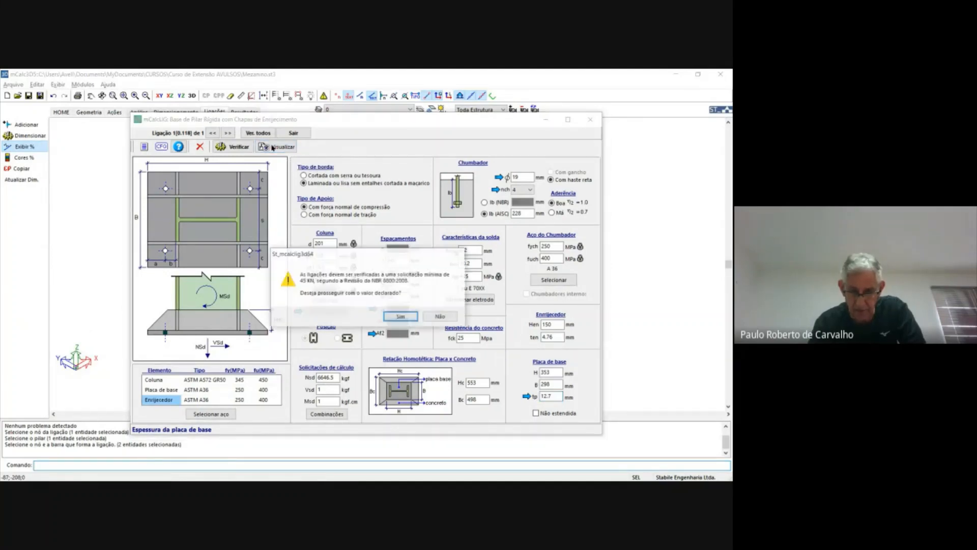
click(401, 316)
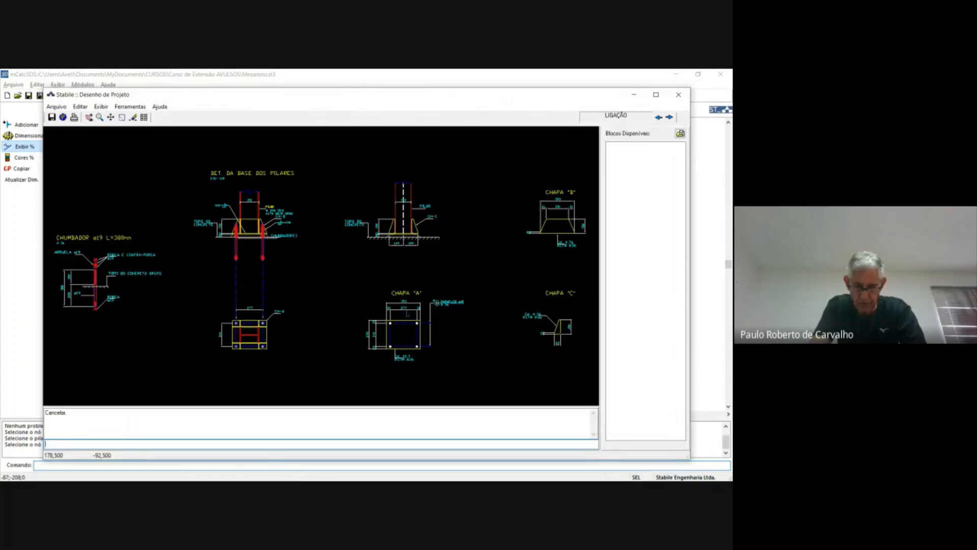
middle_click(408, 313)
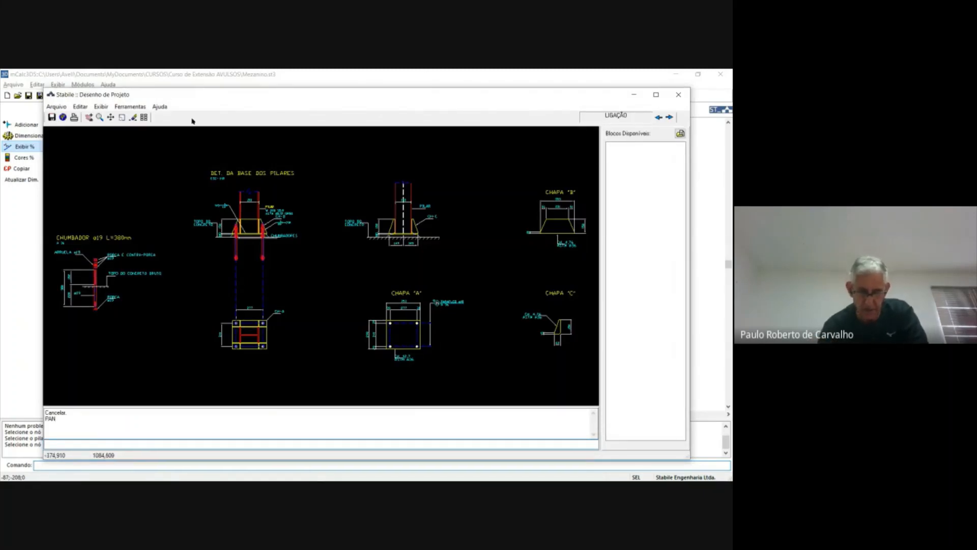
scroll(266, 243, up, 5)
middle_drag(266, 243, 364, 325)
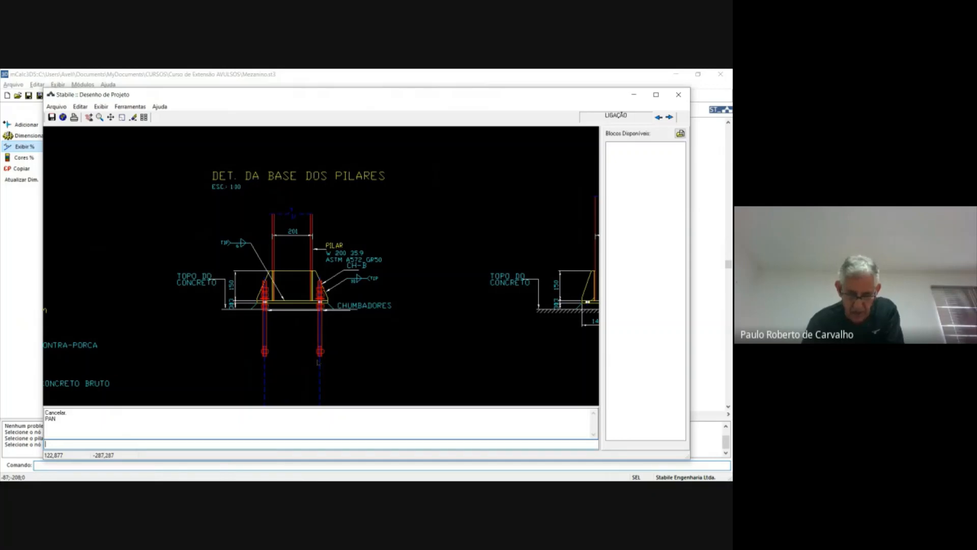
drag(315, 361, 311, 204)
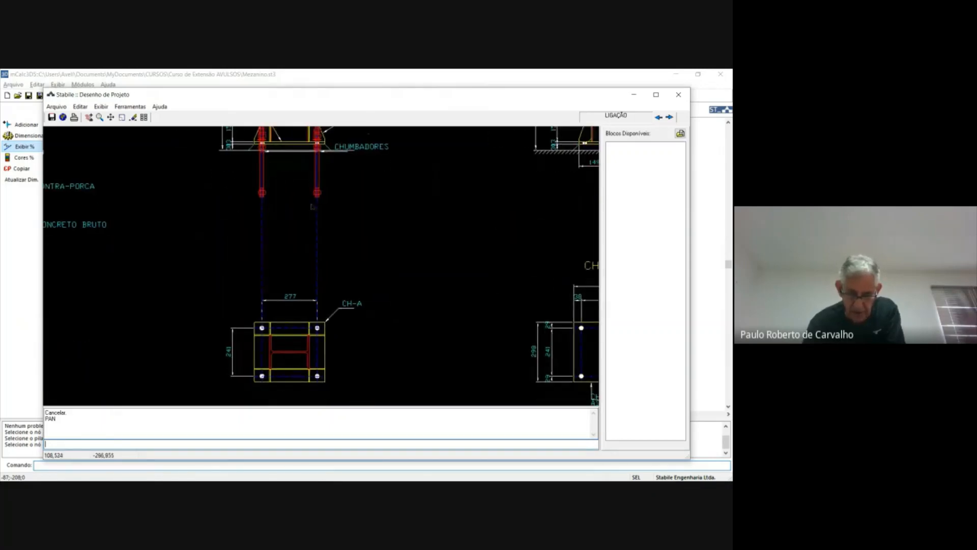
drag(298, 325, 288, 254)
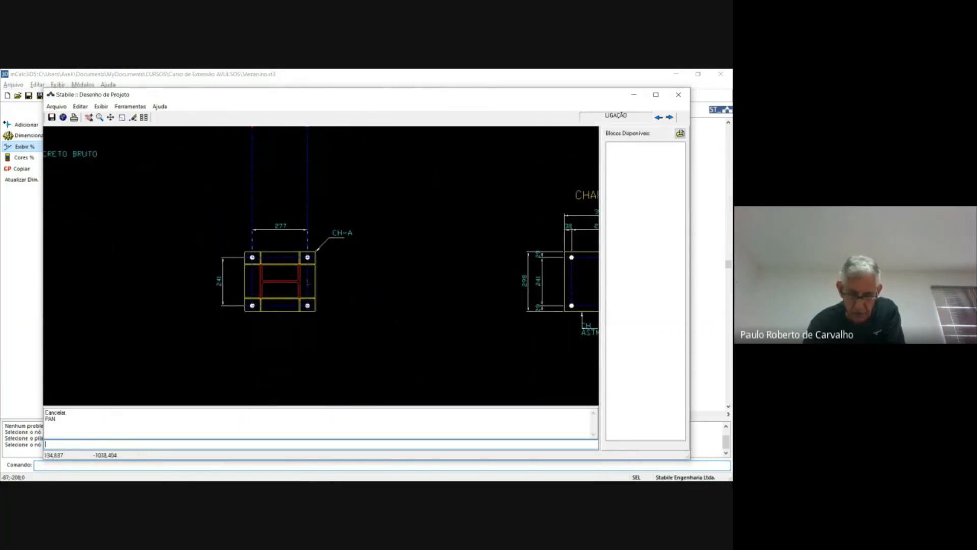
Step: Examine the hole spacings and edge distances in the plate "A" detail, and close the drawing
mouse_move(402, 242)
mouse_down()
mouse_move(308, 347)
mouse_move(200, 391)
mouse_move(186, 305)
mouse_move(136, 251)
mouse_up()
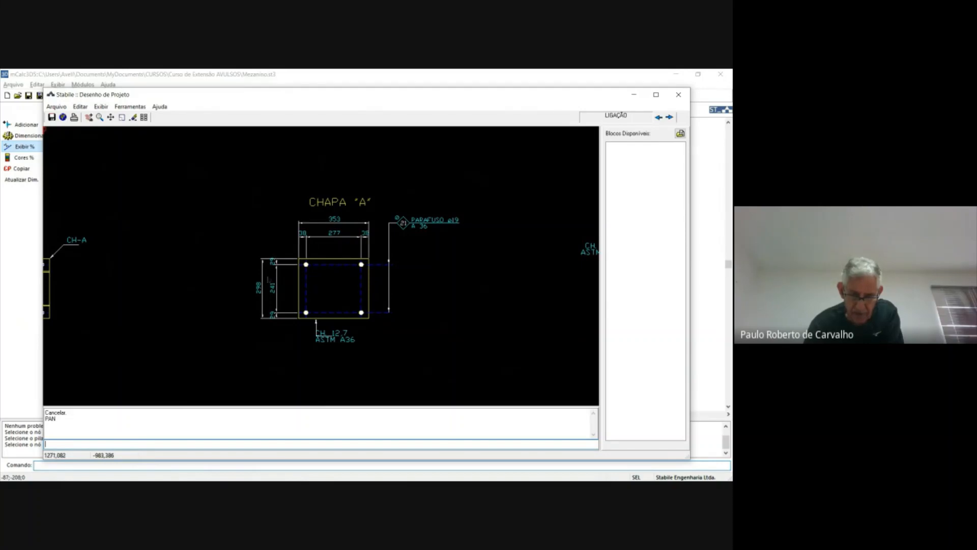
scroll(266, 271, up, 3)
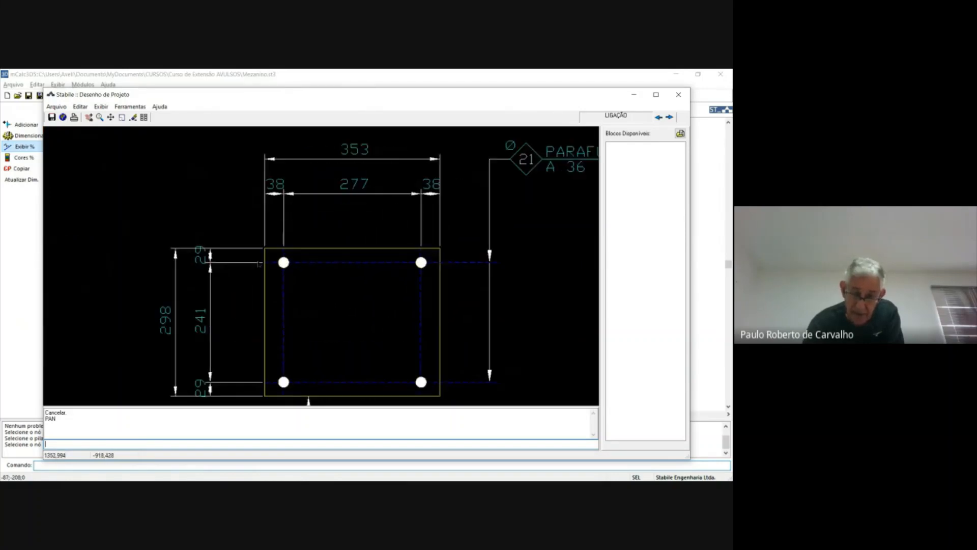
scroll(261, 265, up, 2)
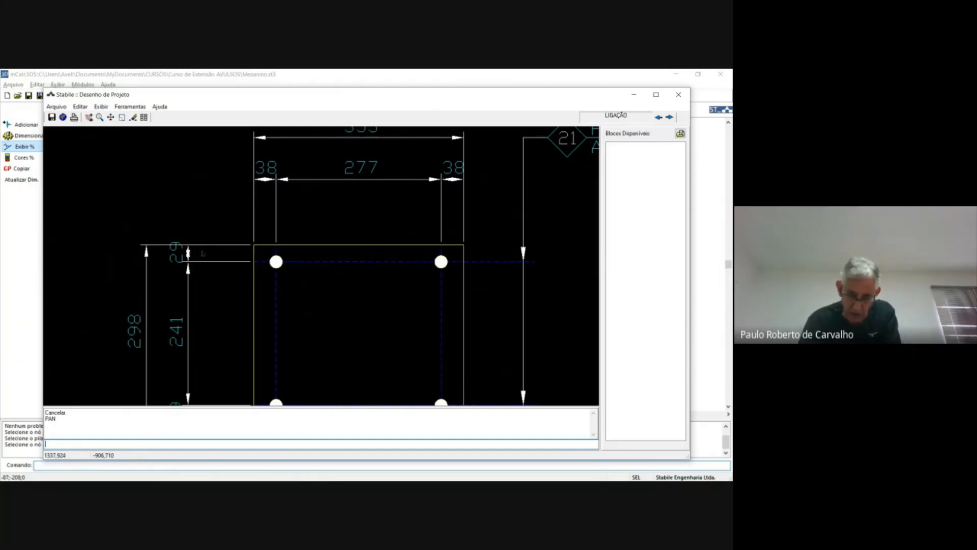
scroll(203, 252, down, 5)
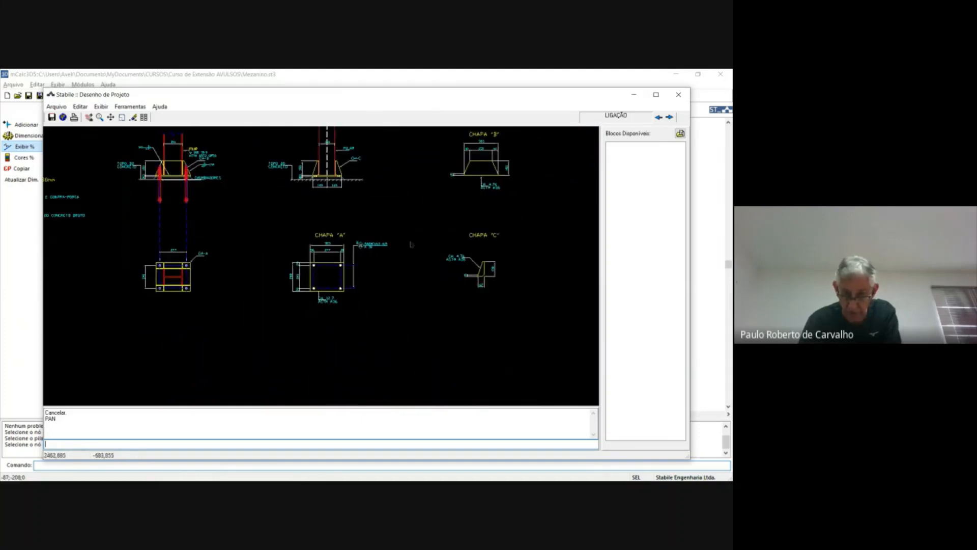
mouse_move(446, 225)
mouse_down()
mouse_move(434, 288)
mouse_move(571, 280)
mouse_up()
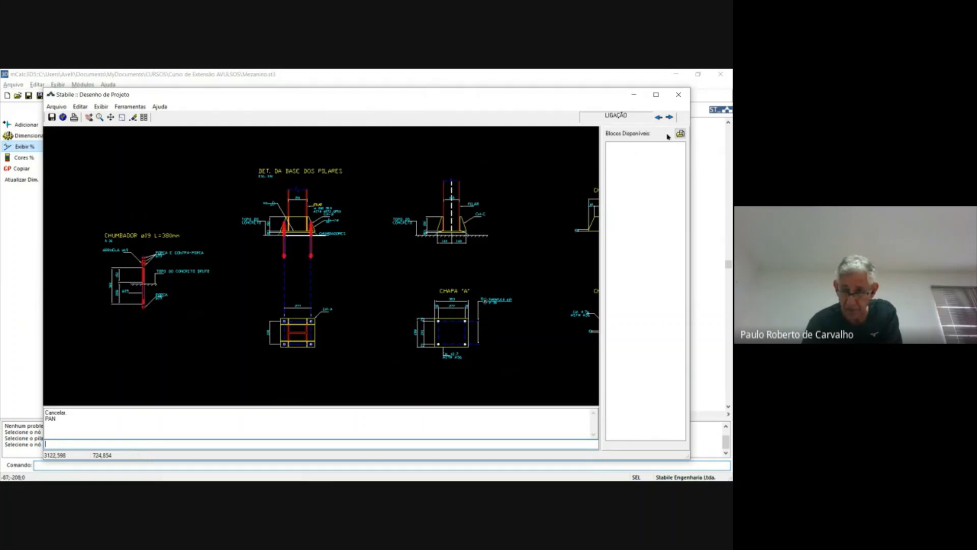
click(678, 95)
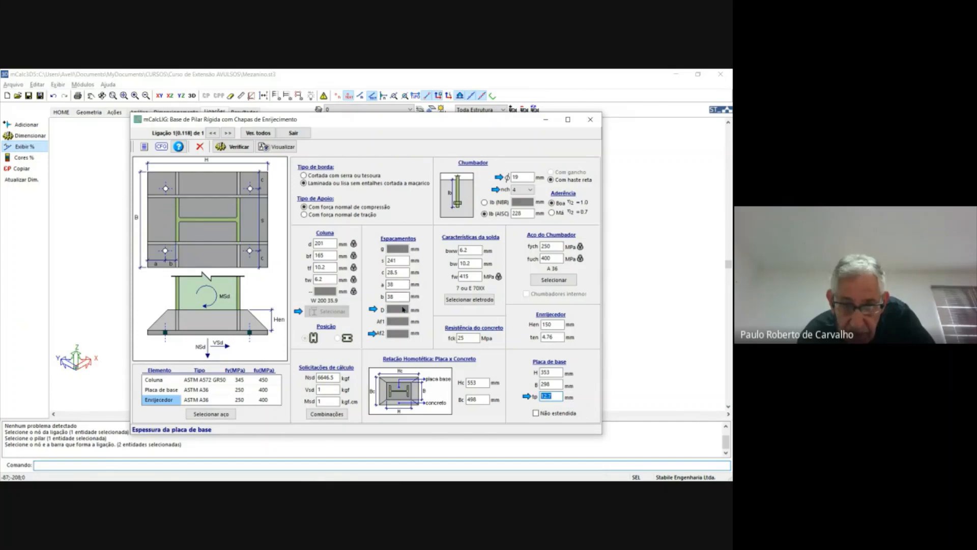
Step: Set the anchor bolts' vertical edge distance c, horizontal edge distance a and distance to the column flange b to 50 mm each
click(396, 272)
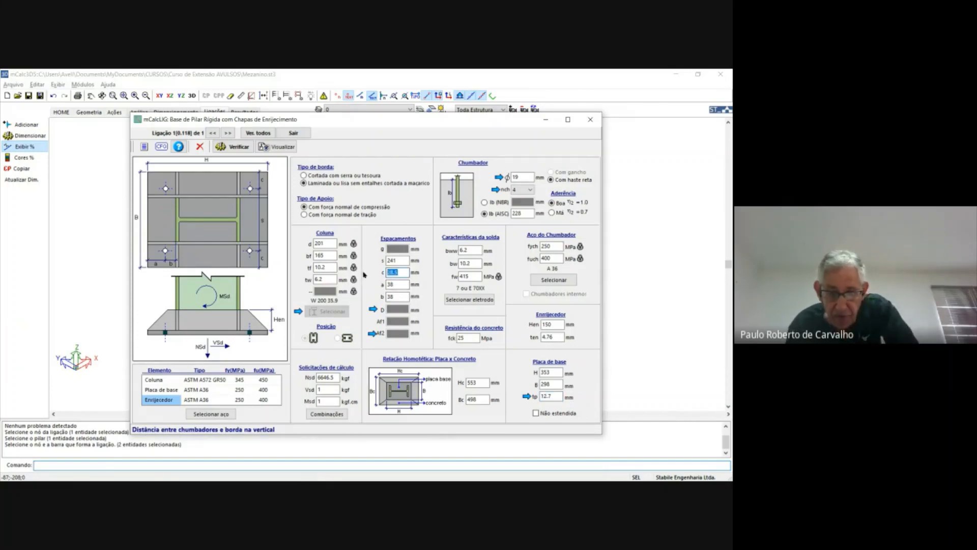
text(5)
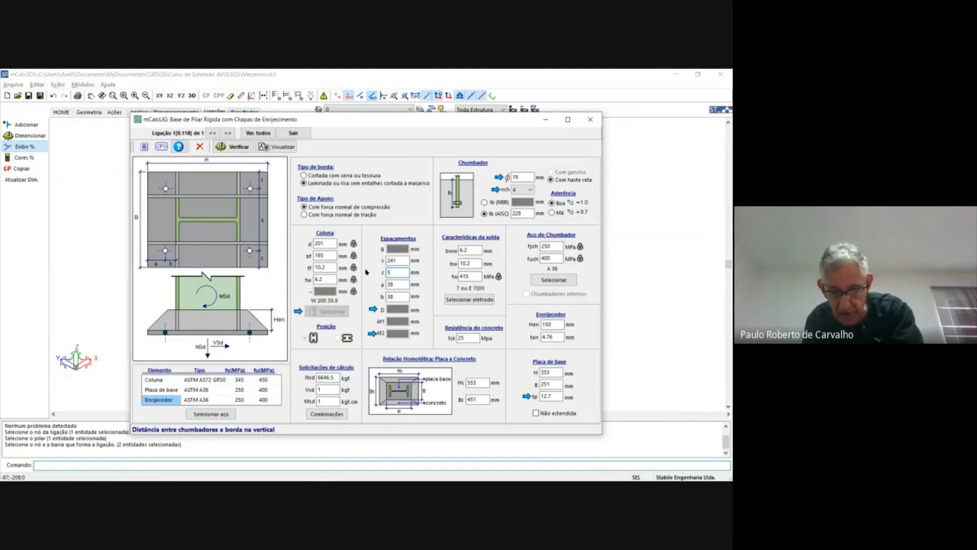
text(0)
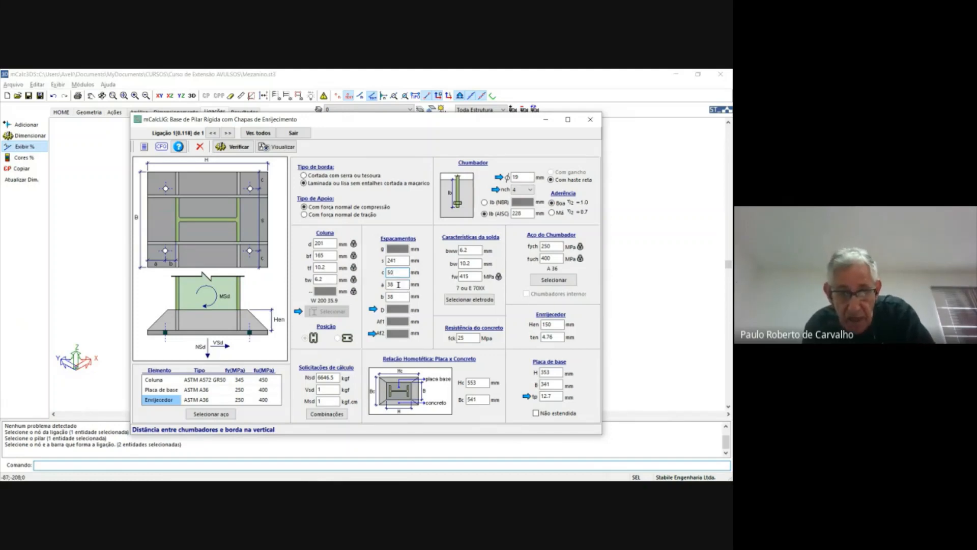
double_click(399, 285)
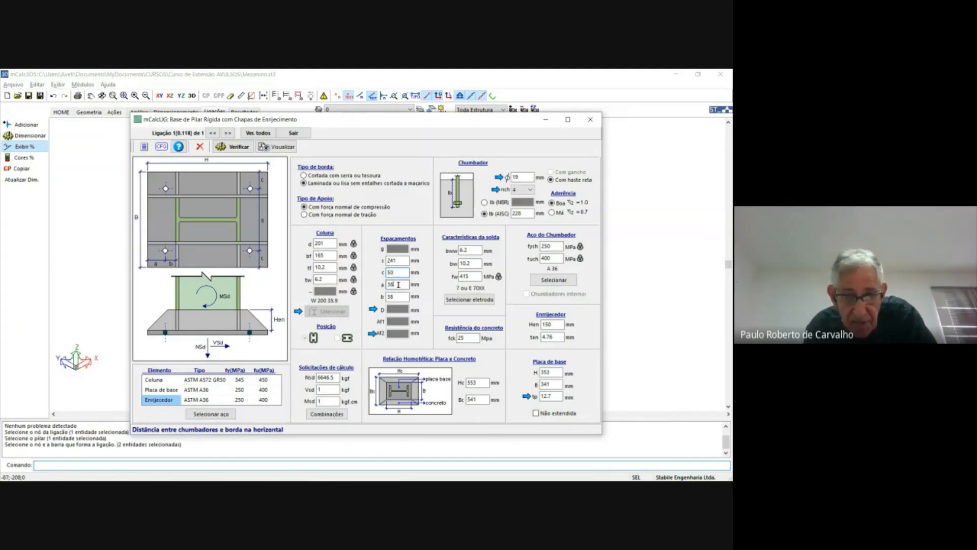
text(5)
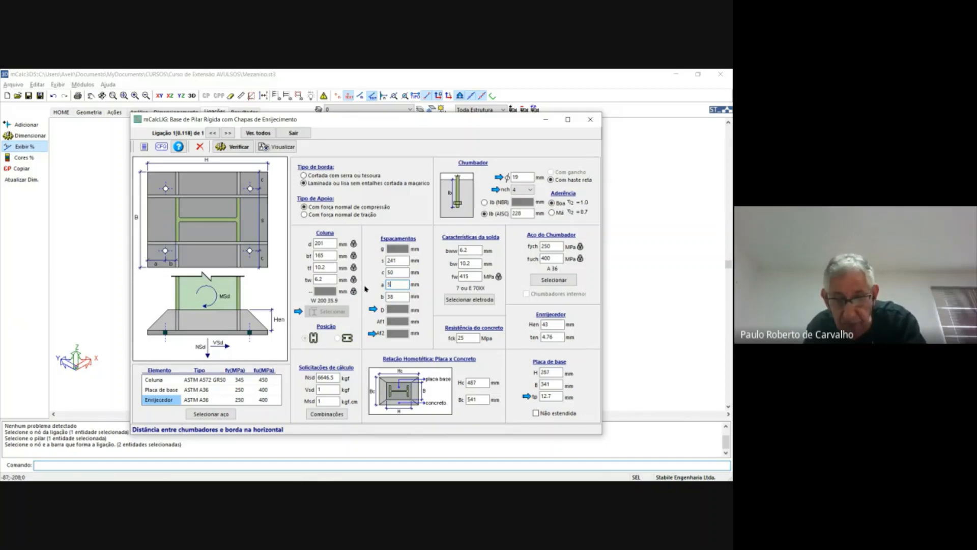
text(0)
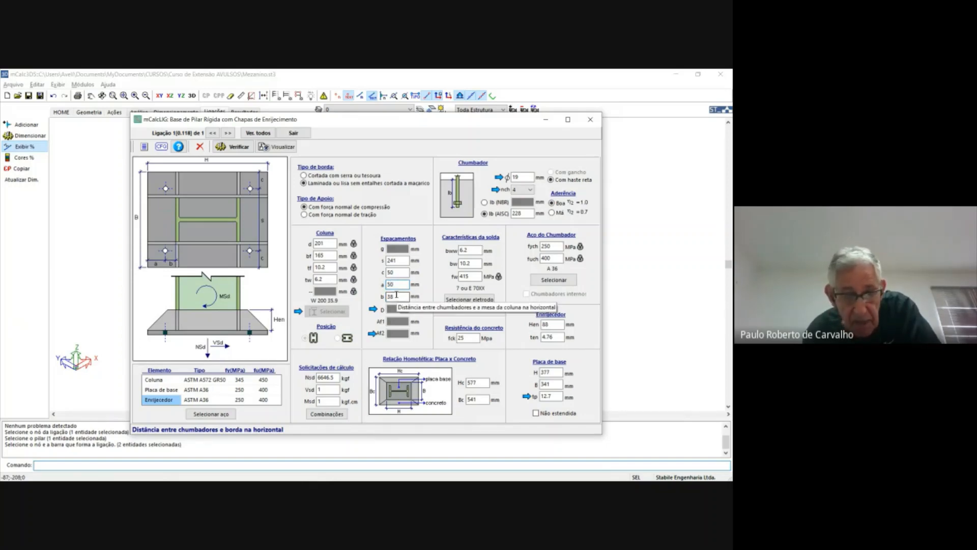
double_click(397, 295)
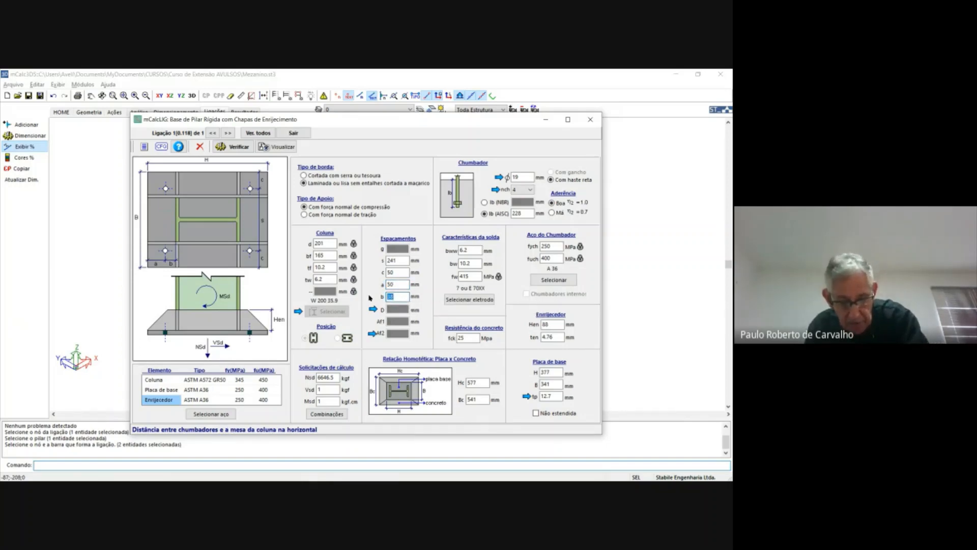
text(50)
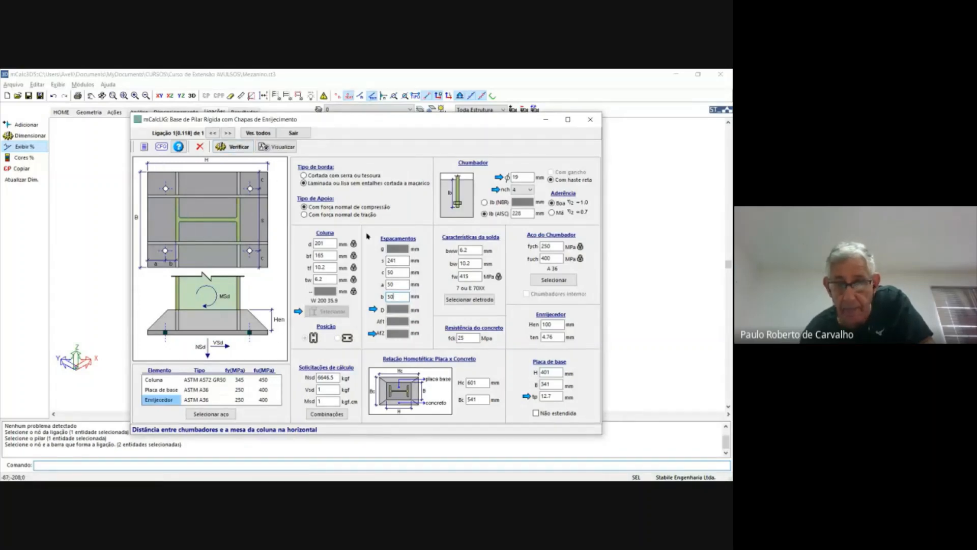
Step: Recheck the base connection in its report, regenerate the detail drawing with the declared forces, and examine plate "A" hole spacings and edge distances
click(144, 148)
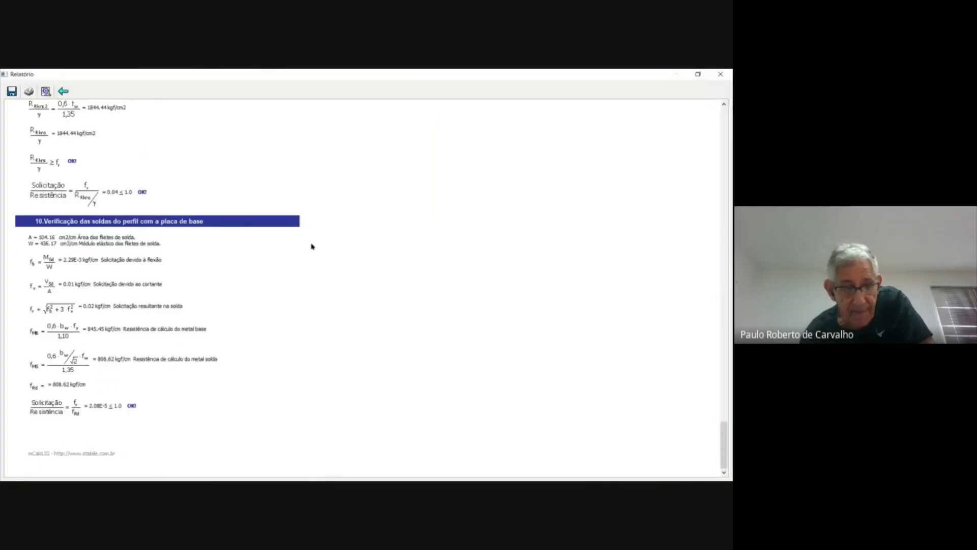
click(63, 91)
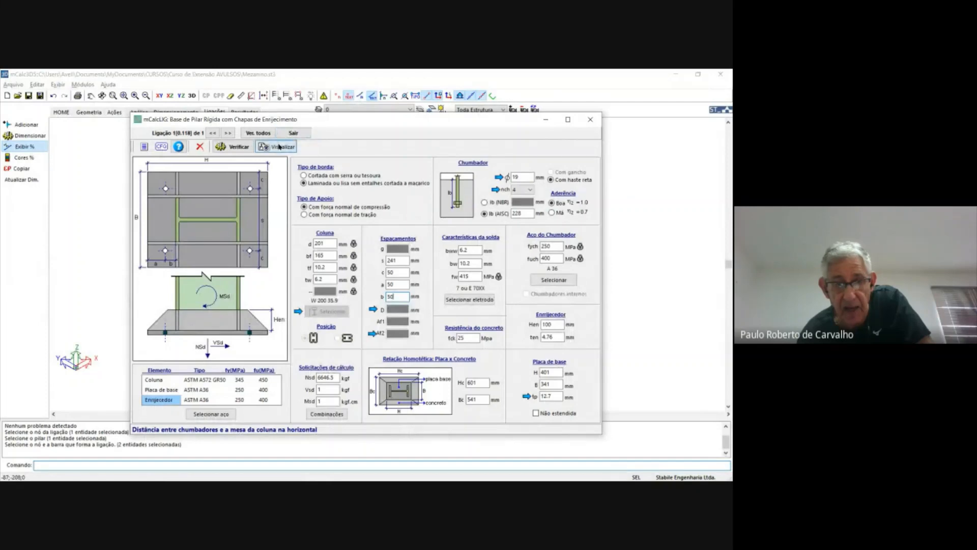
click(279, 147)
click(394, 315)
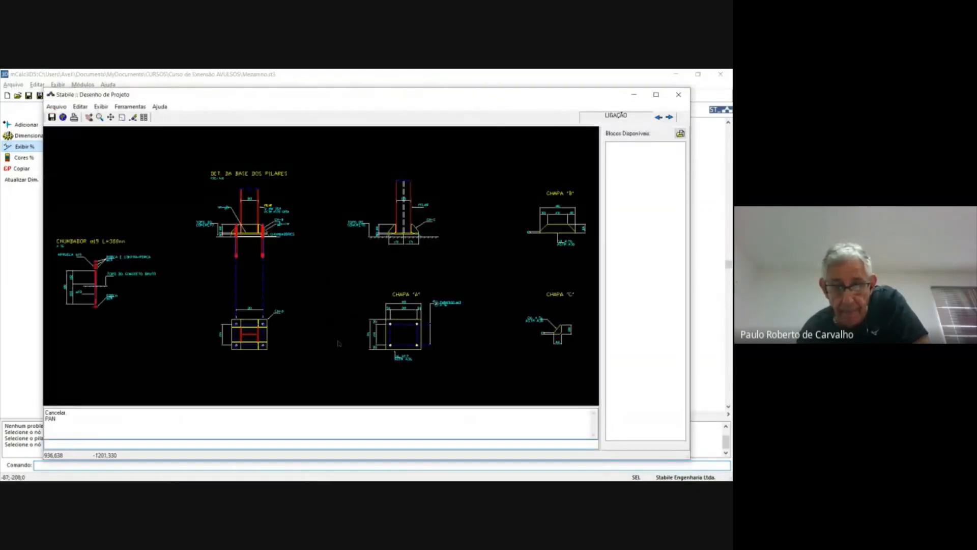
scroll(357, 303, up, 3)
scroll(367, 307, up, 3)
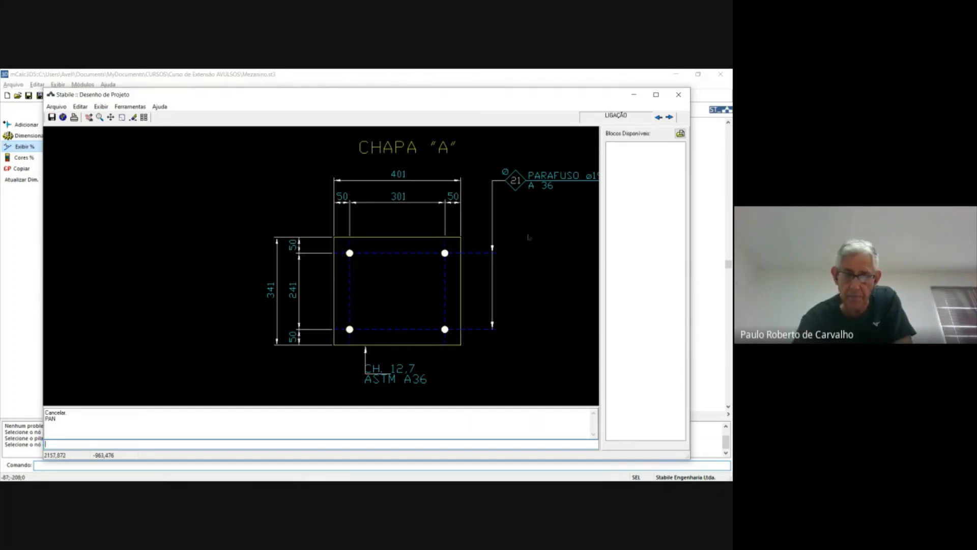
scroll(406, 275, down, 1)
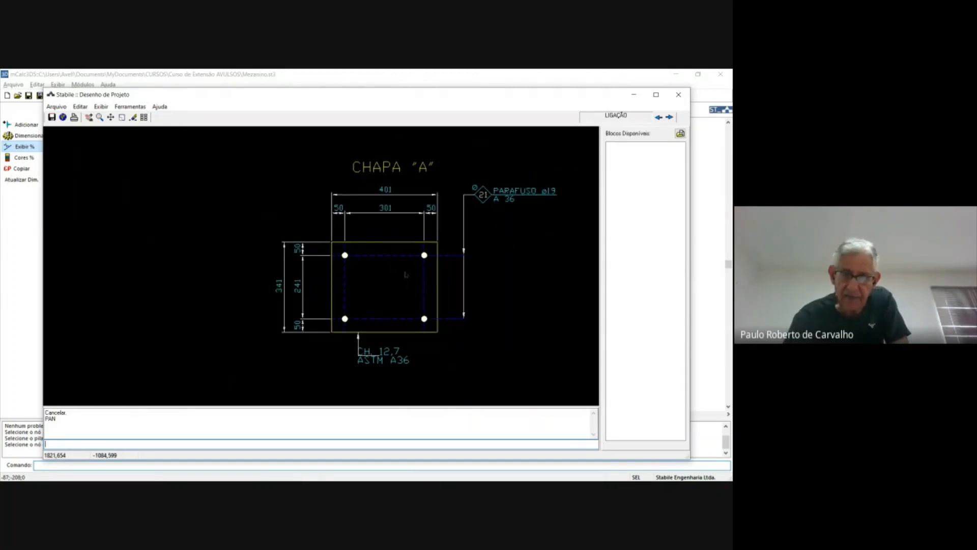
Step: Examine the column base elevations and the whole detail sheet, and close the drawing
scroll(407, 274, down, 6)
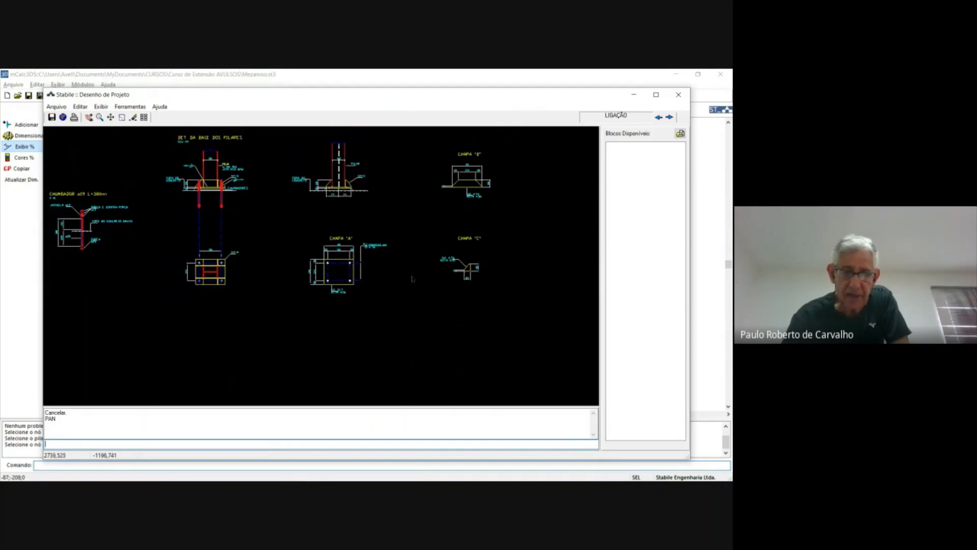
scroll(379, 291, down, 1)
drag(377, 292, 418, 330)
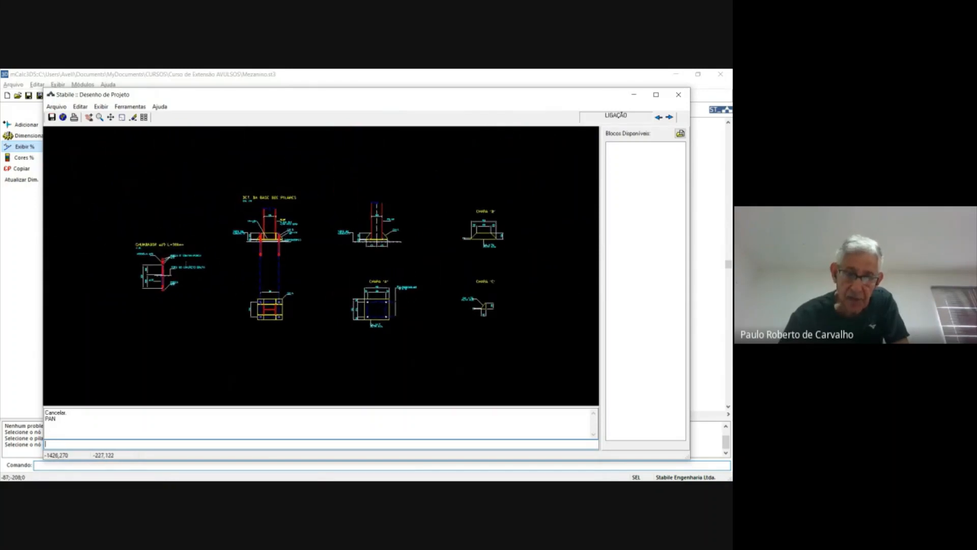
scroll(321, 260, up, 4)
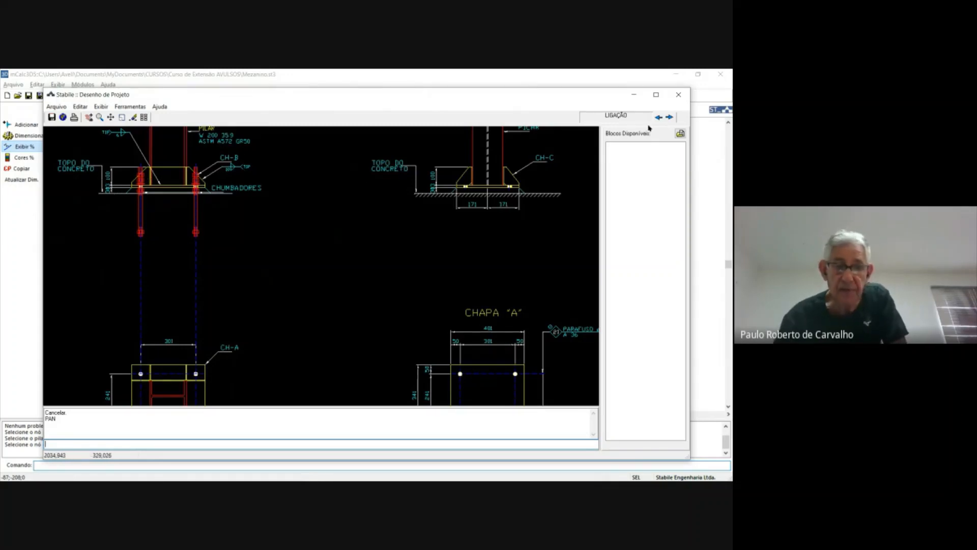
click(678, 94)
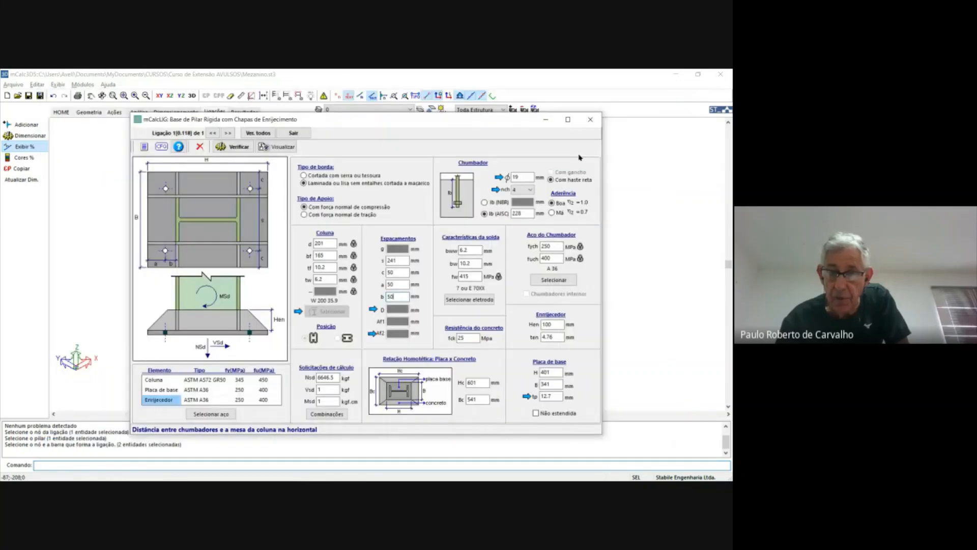
Step: Set the stiffener height Hen to 150 mm and rerun the base connection's verification report
double_click(550, 324)
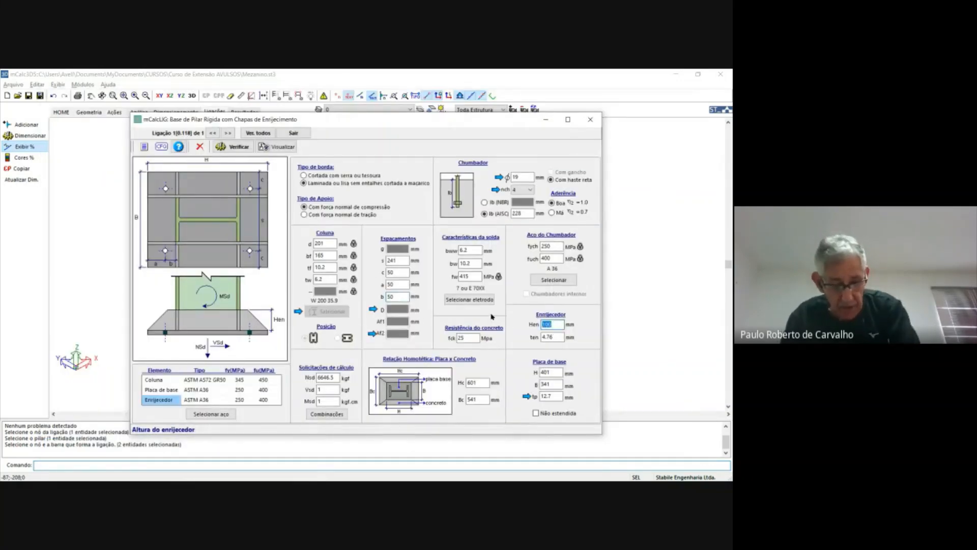
text(150)
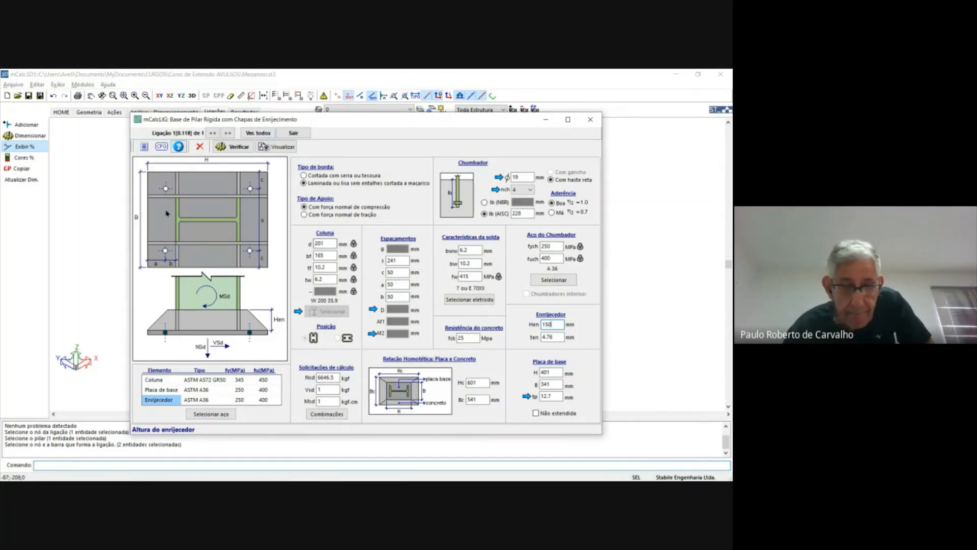
click(144, 147)
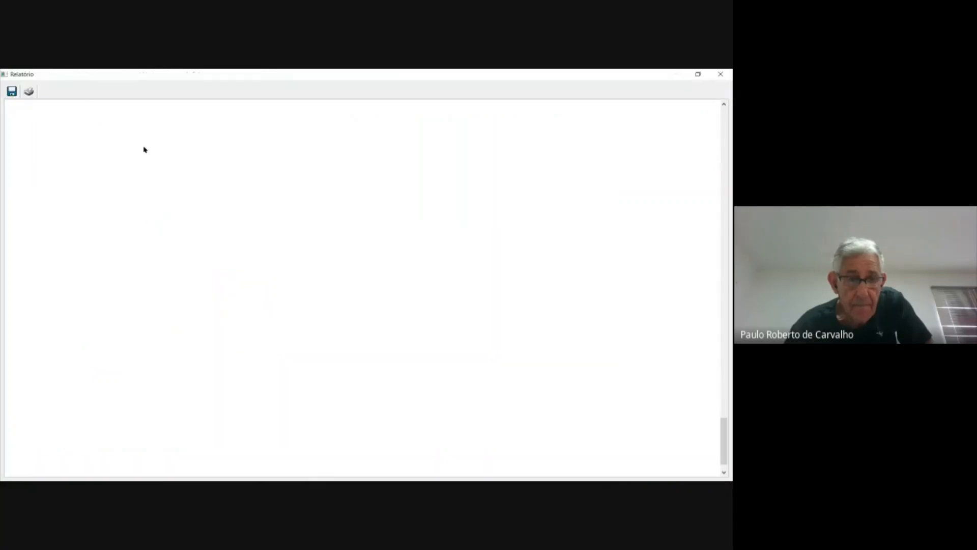
click(62, 91)
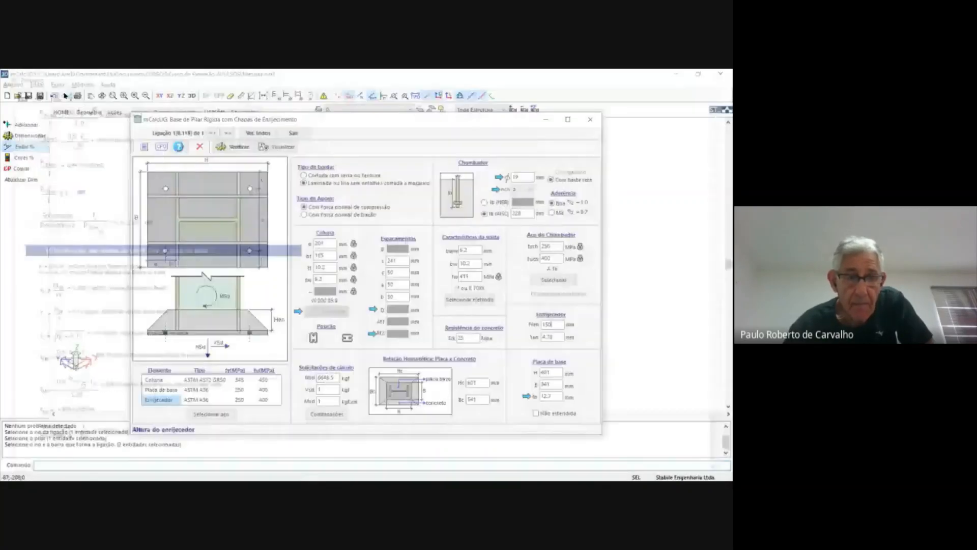
Step: Regenerate the base detail drawing with the declared forces, examine the stiffener plate "B" and column base elevations, and close it
click(280, 147)
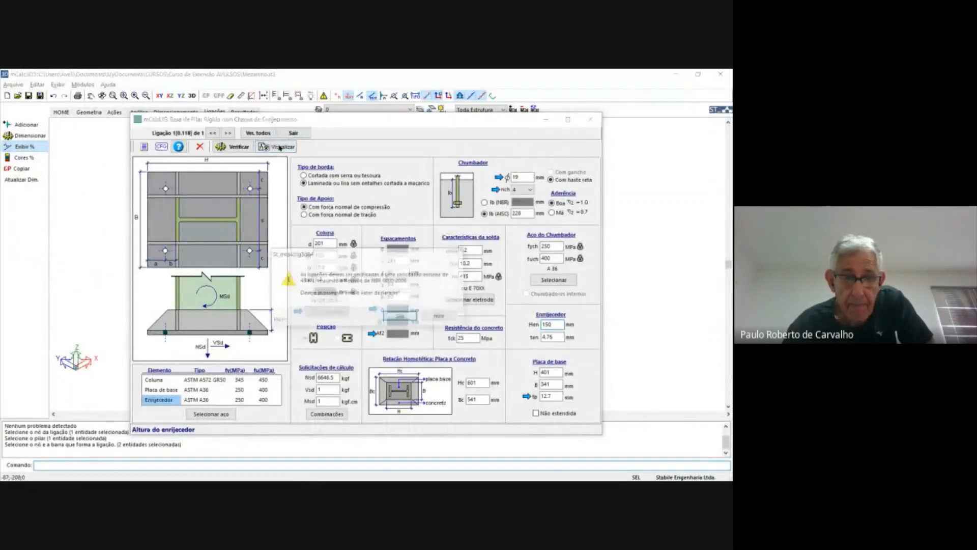
click(397, 318)
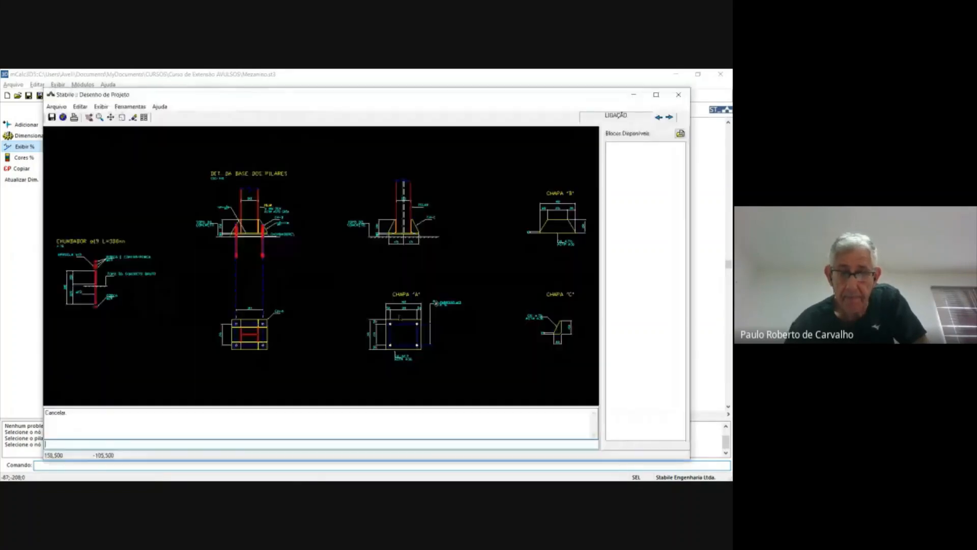
mouse_move(287, 272)
middle_down()
mouse_move(163, 261)
mouse_move(82, 296)
middle_up()
scroll(192, 260, up, 3)
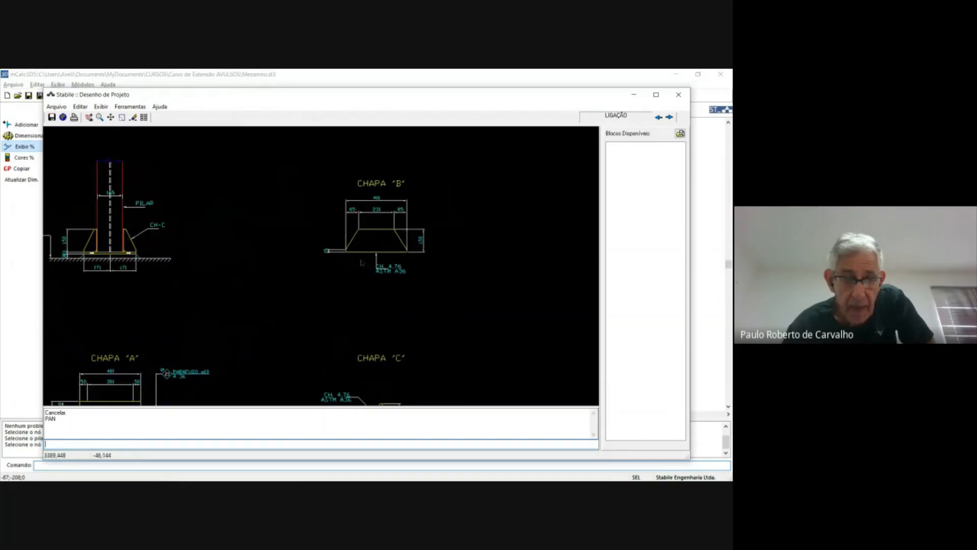
scroll(195, 259, down, 2)
mouse_move(195, 258)
middle_down()
mouse_move(264, 251)
mouse_move(342, 207)
mouse_move(461, 261)
mouse_move(487, 257)
middle_up()
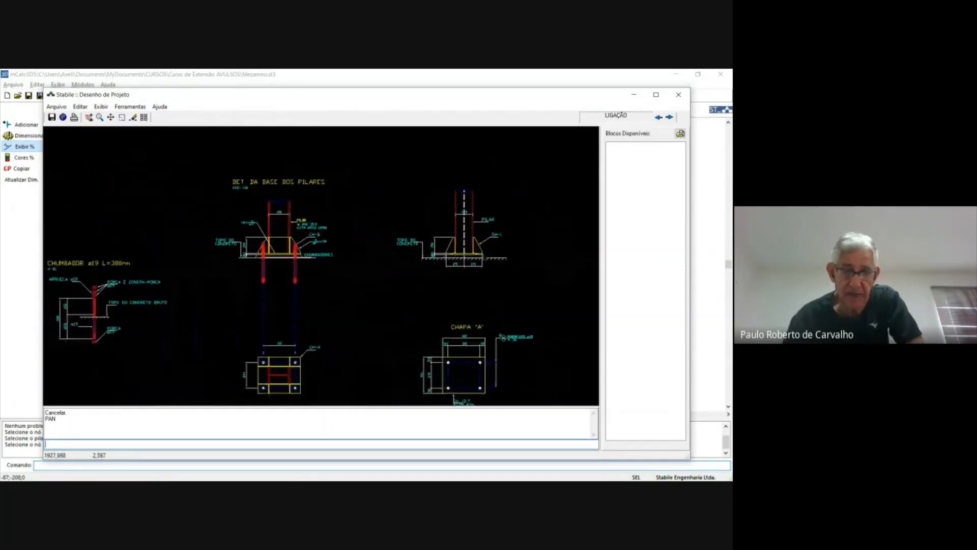
scroll(487, 256, down, 2)
middle_drag(403, 249, 362, 237)
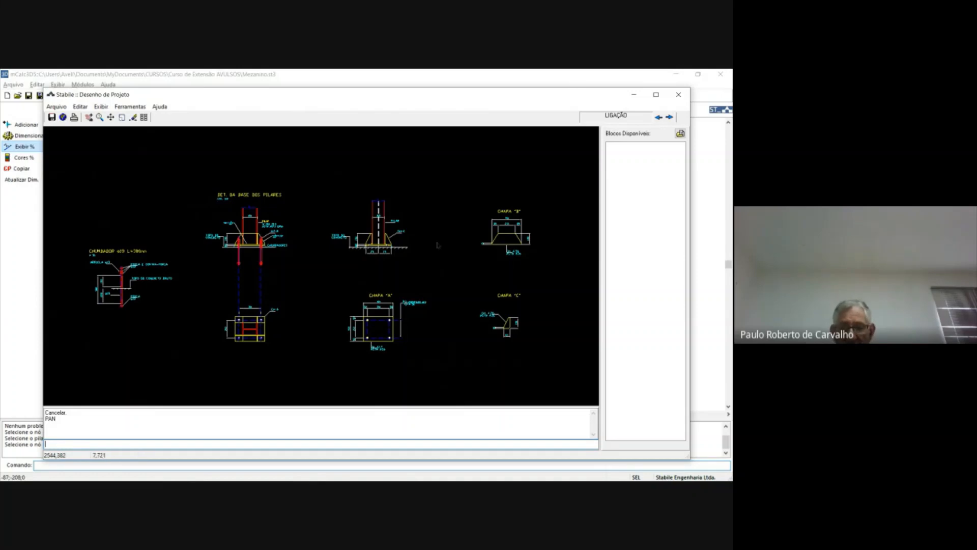
click(679, 94)
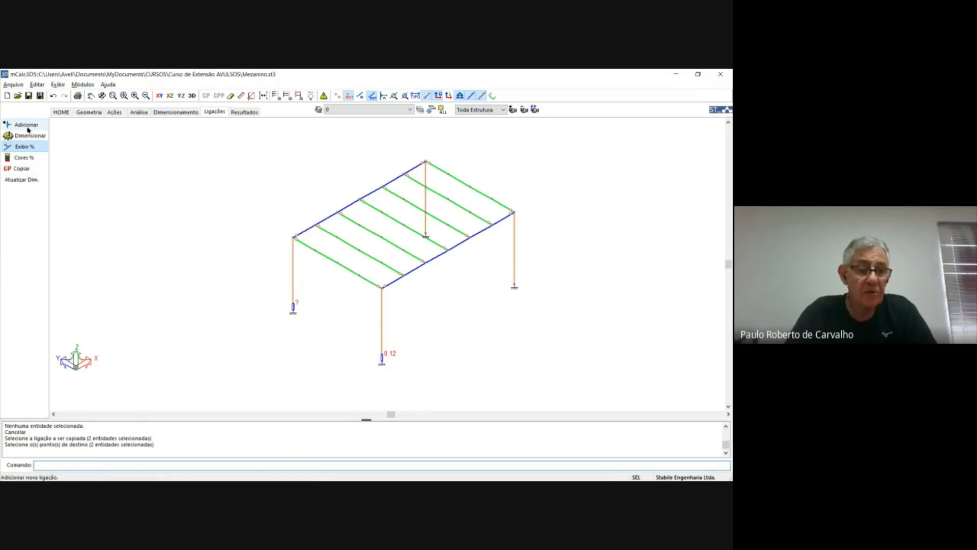
Step: Start a new simple web-plate connection of the type "Viga chegando em viga"
click(28, 126)
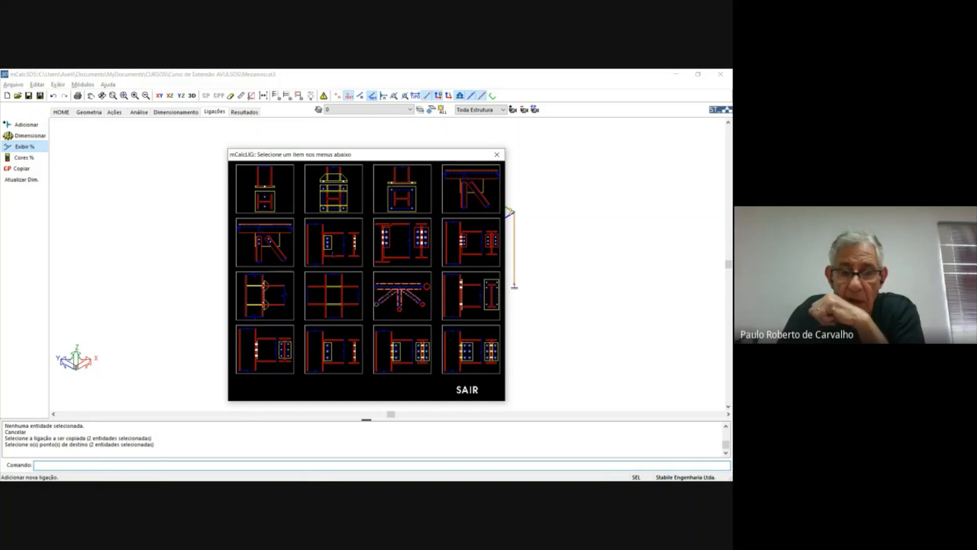
click(334, 253)
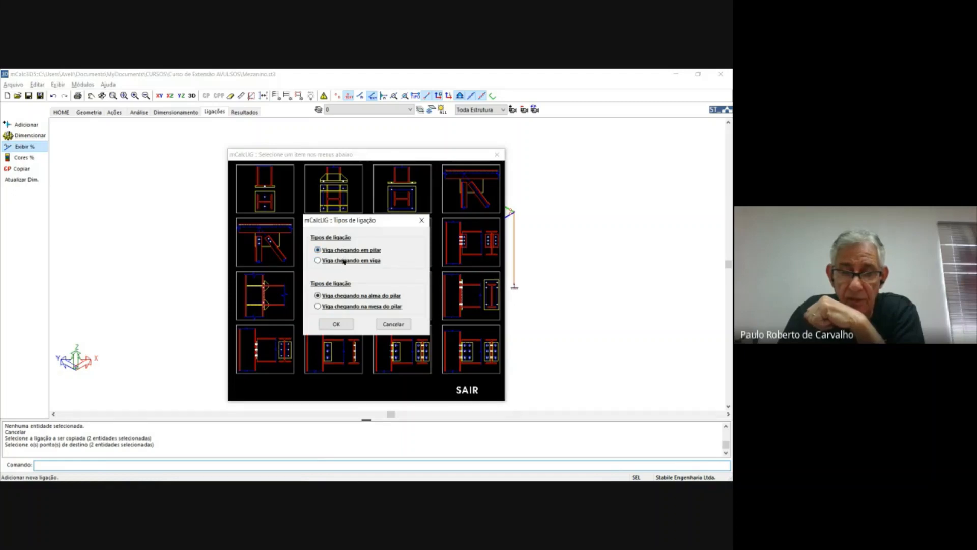
click(344, 261)
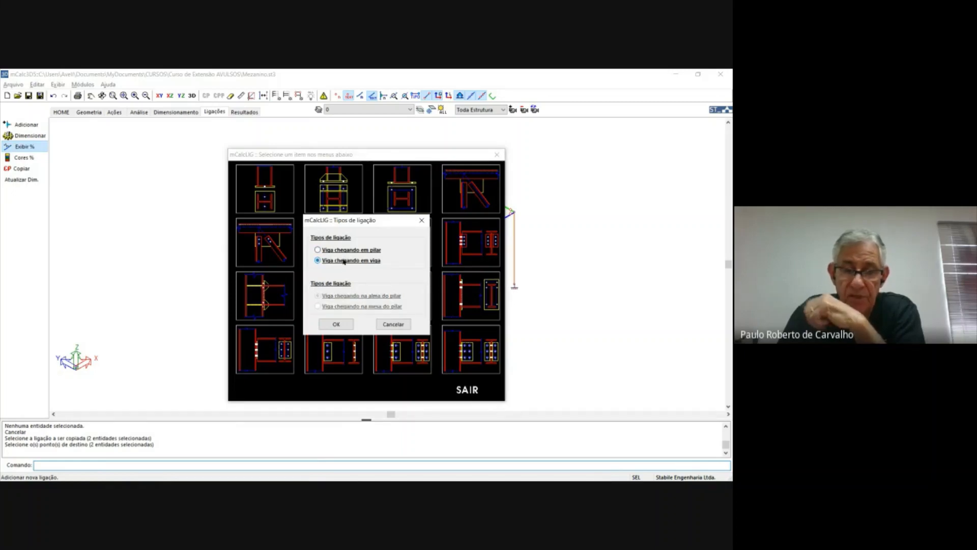
drag(369, 224, 364, 183)
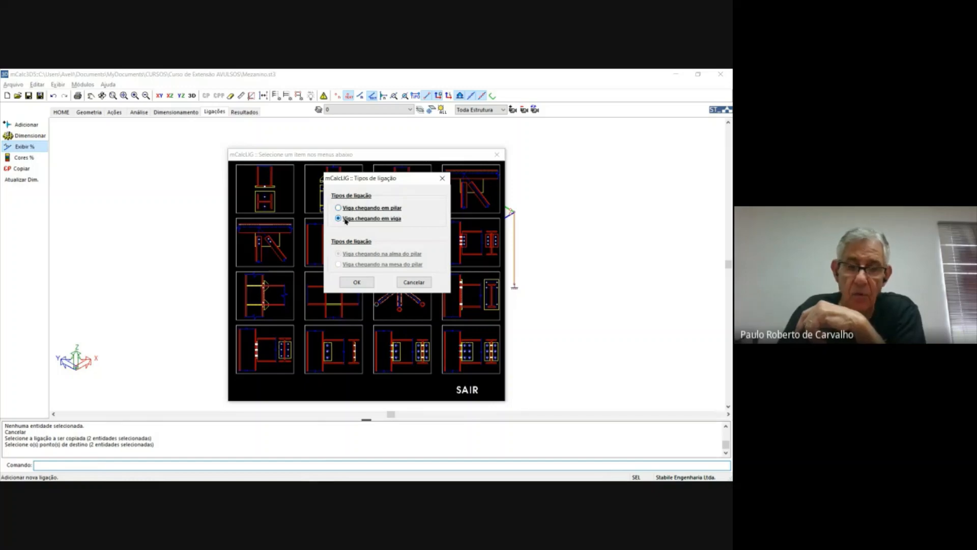
click(357, 282)
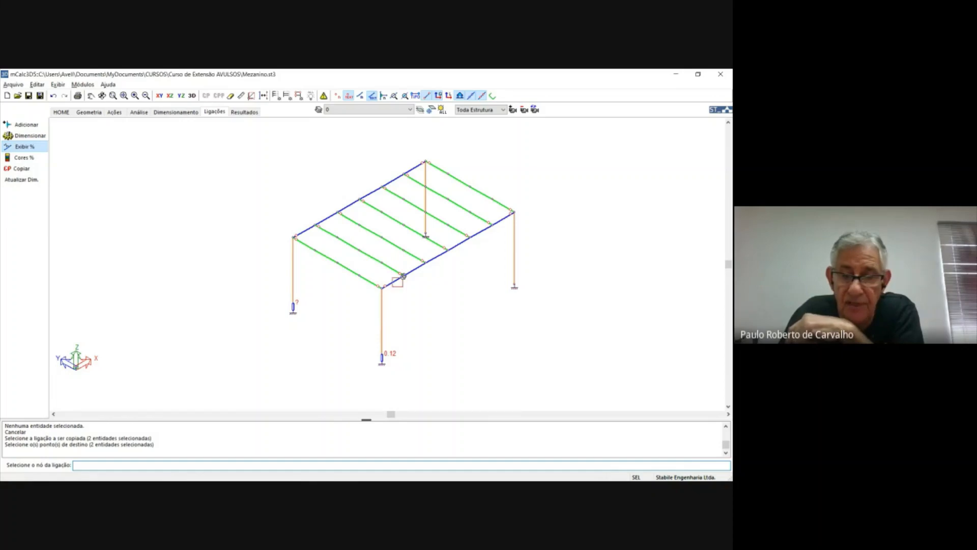
Step: Assign the connection at the front main beam's first intermediate node, with the secondary beam as supported and the main beam as support
click(403, 277)
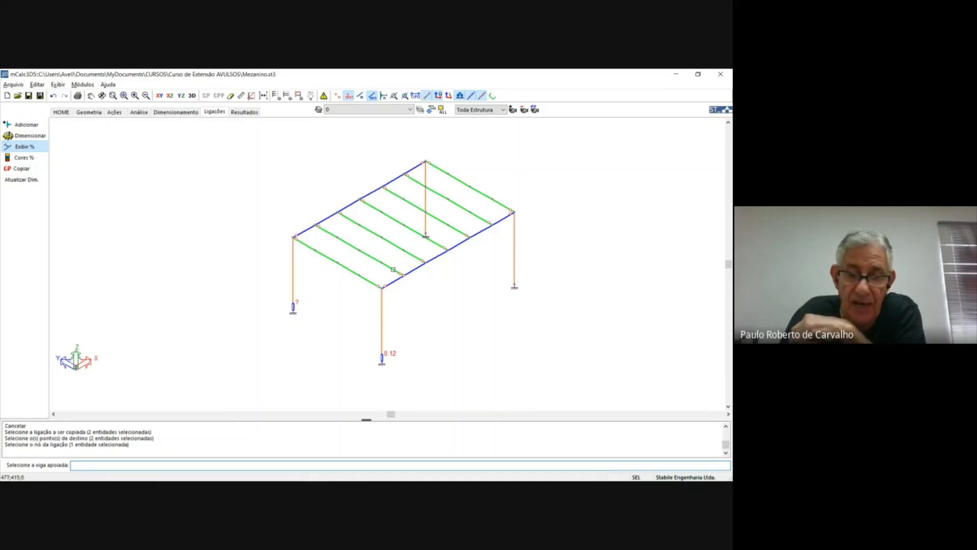
click(393, 269)
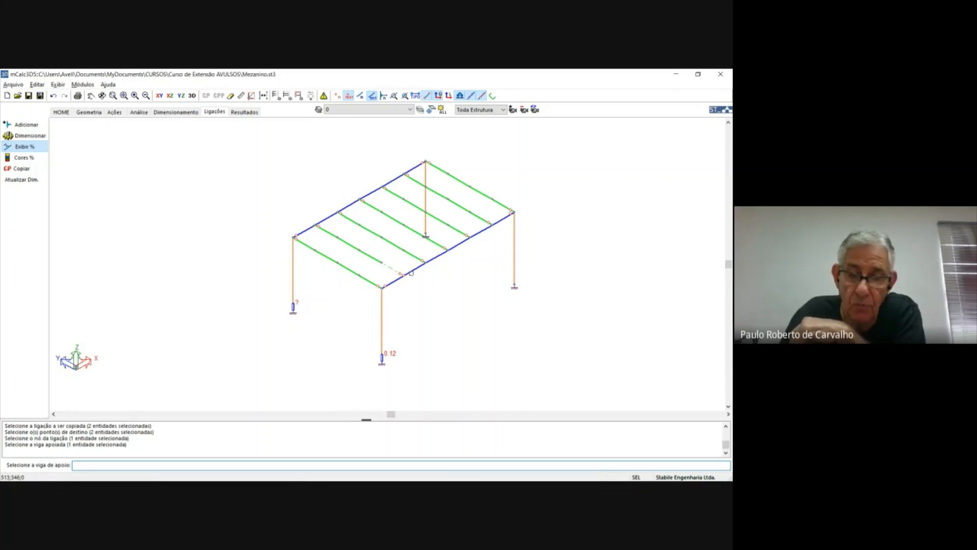
click(420, 294)
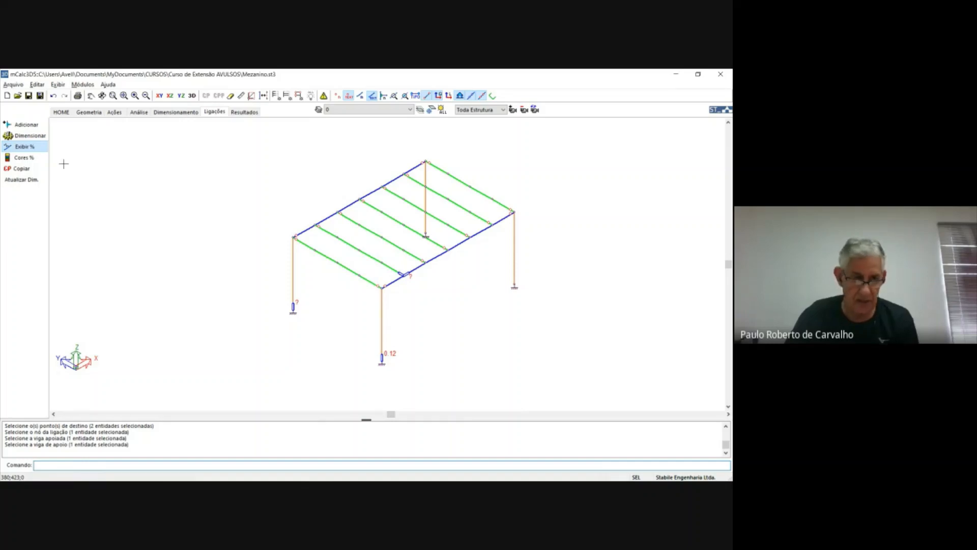
Step: Open the new beam-to-beam connection for design and check its design shear force Vsd
click(28, 136)
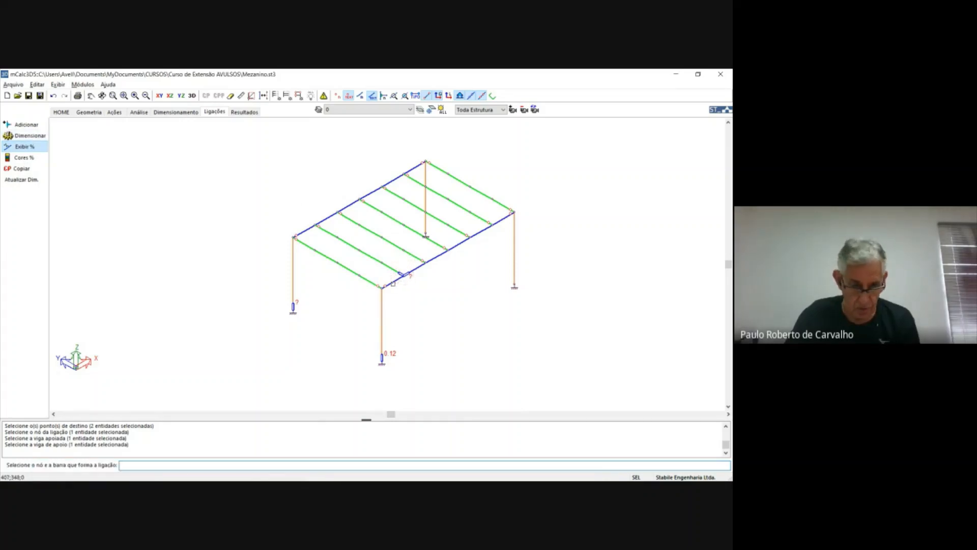
click(397, 281)
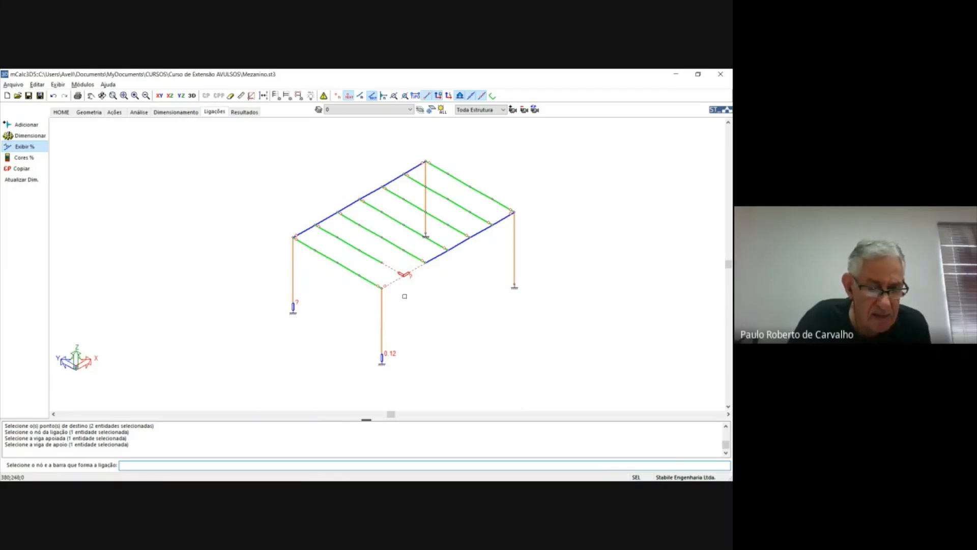
right_click(409, 300)
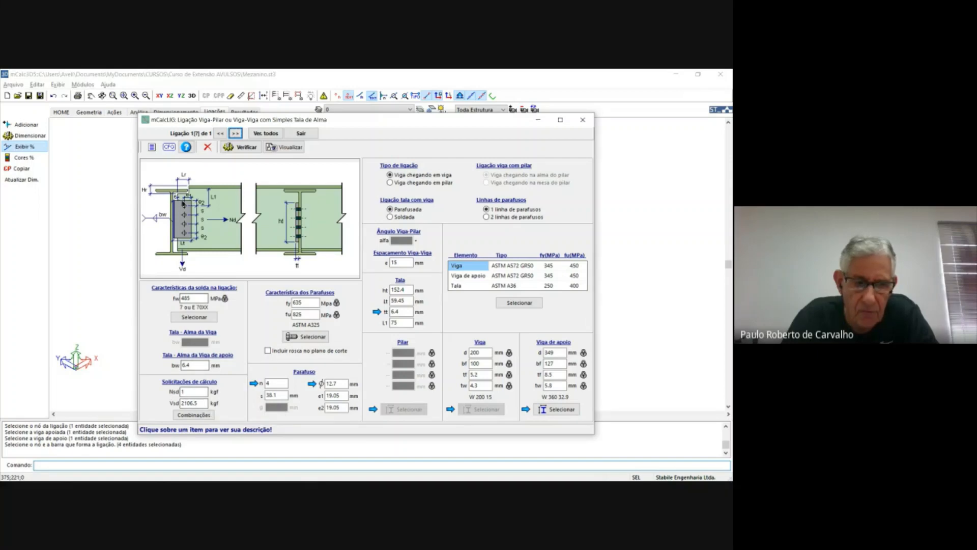
click(199, 403)
drag(199, 403, 174, 404)
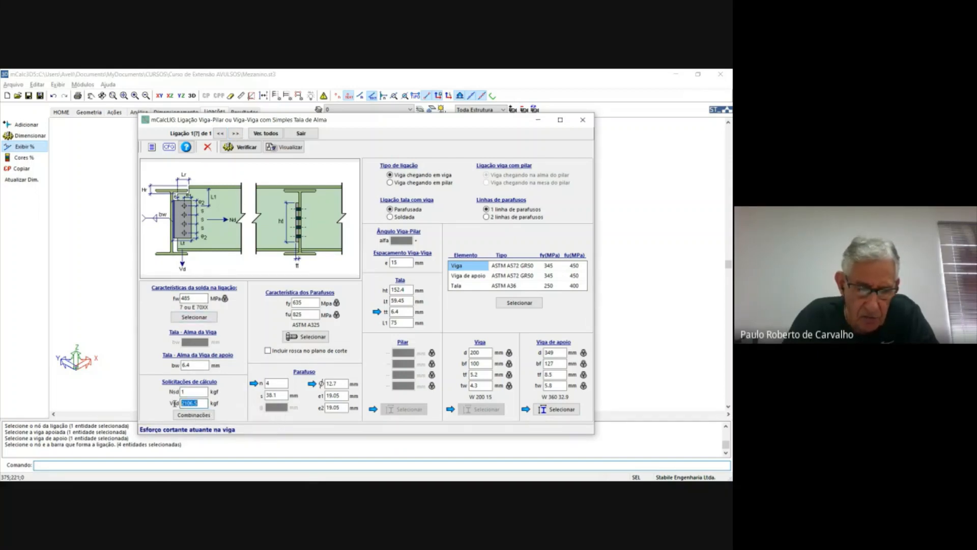
Step: Set the number of bolts n to 3 and verify the web-plate connection with the declared forces
click(272, 384)
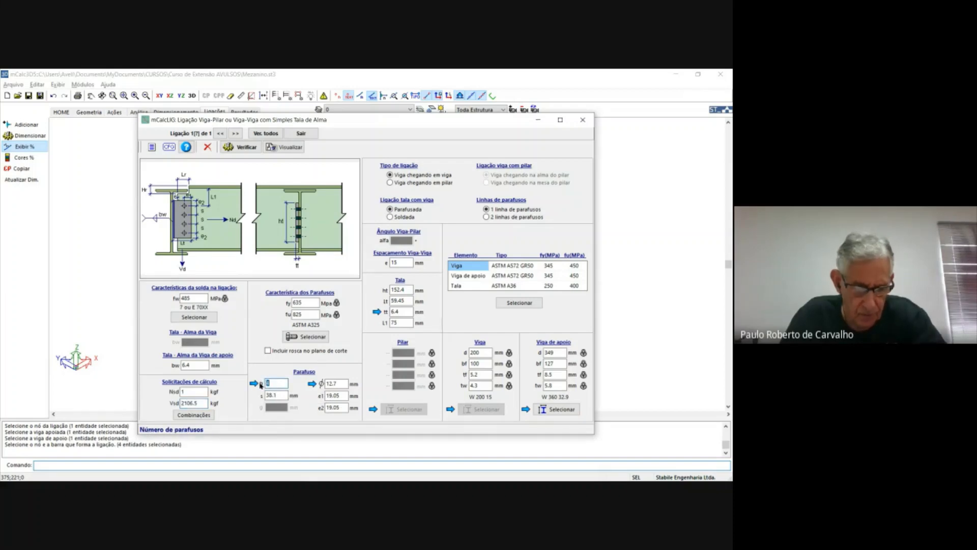
text(3)
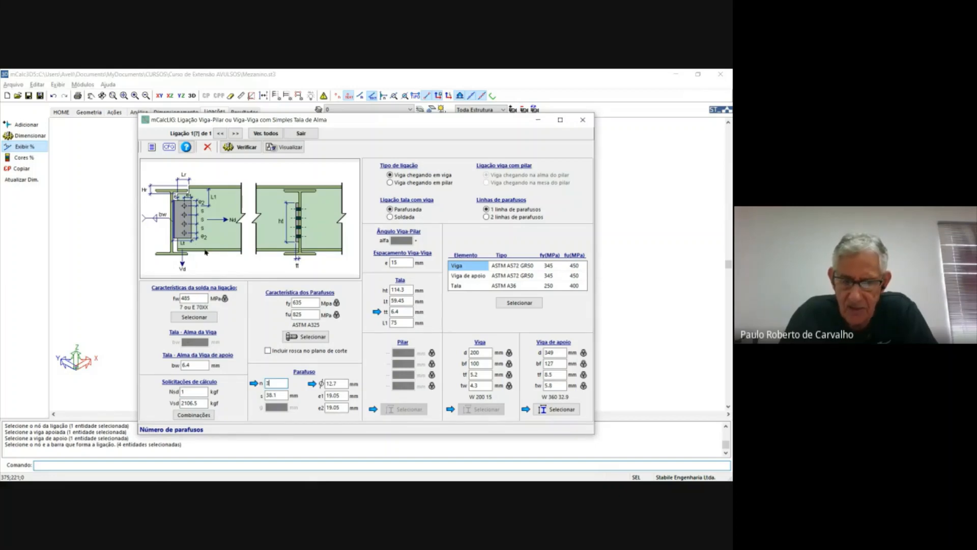
click(246, 147)
click(394, 314)
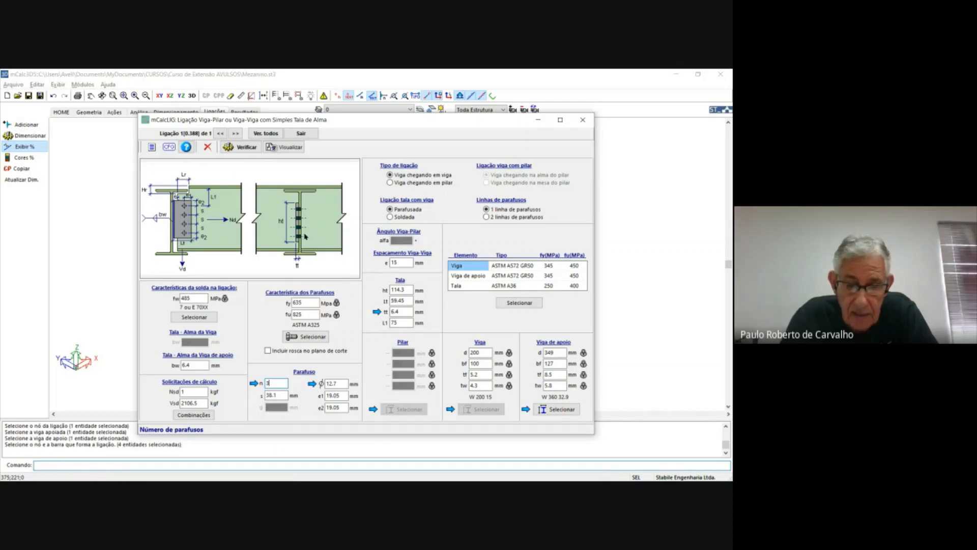
Step: Set the number of bolts n to 1 and the bolt diameter to 3 mm, and verify the connection with the declared forces
double_click(275, 383)
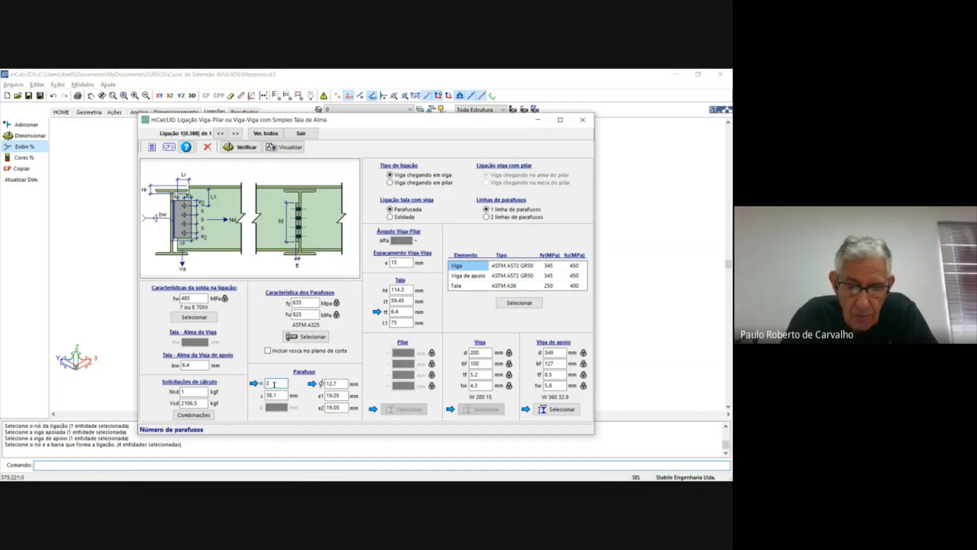
text(1)
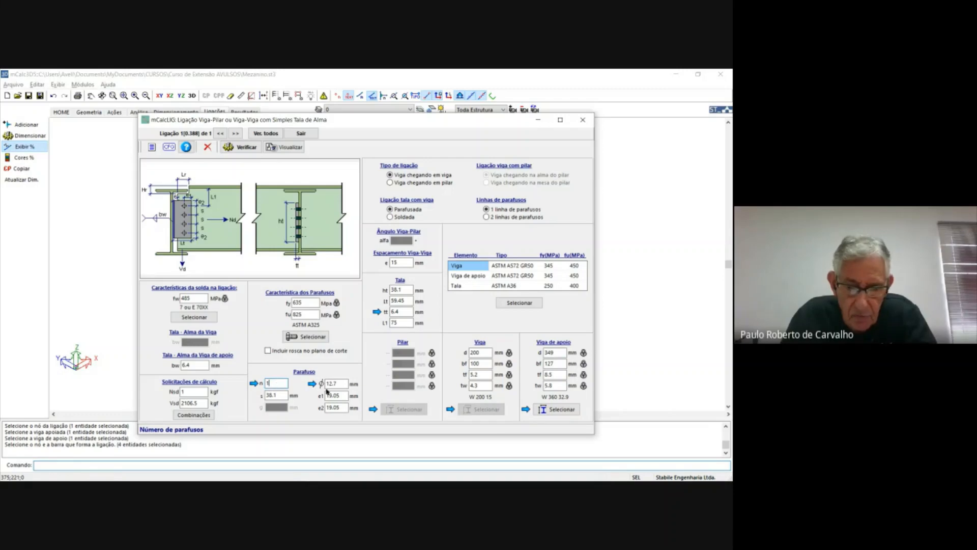
key(Tab)
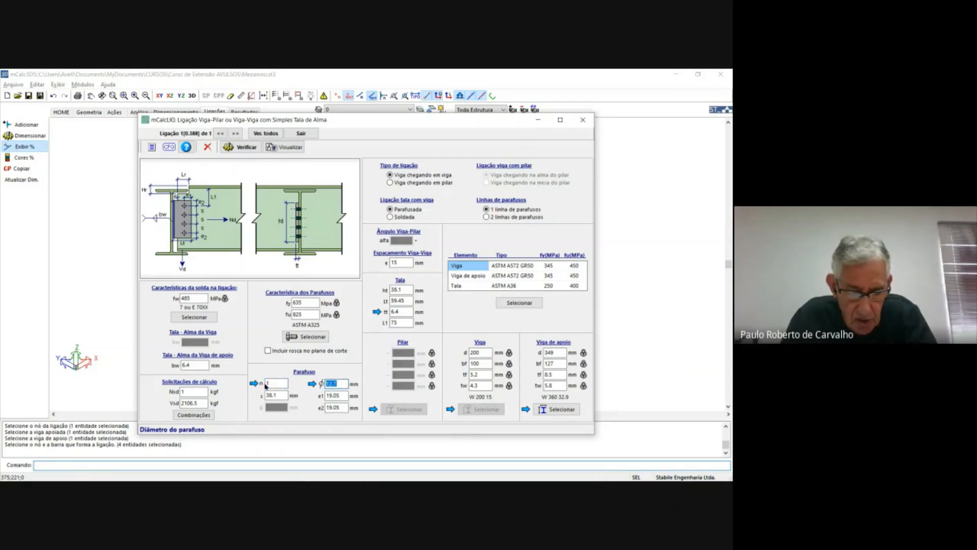
text(3)
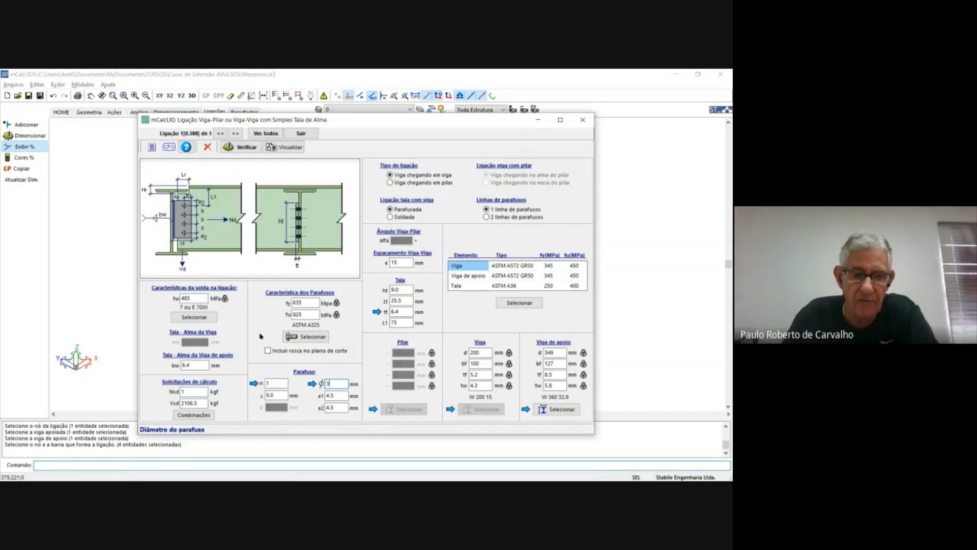
click(241, 147)
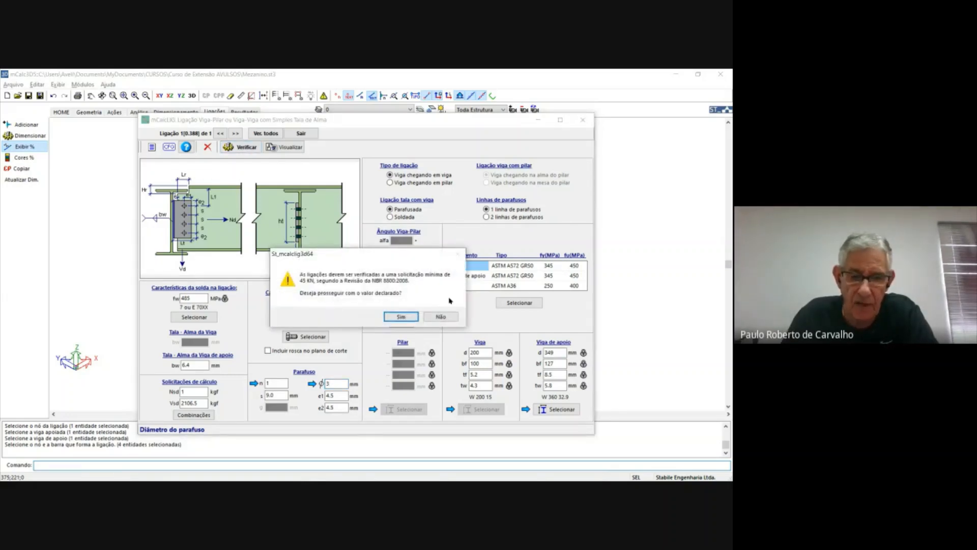
click(405, 316)
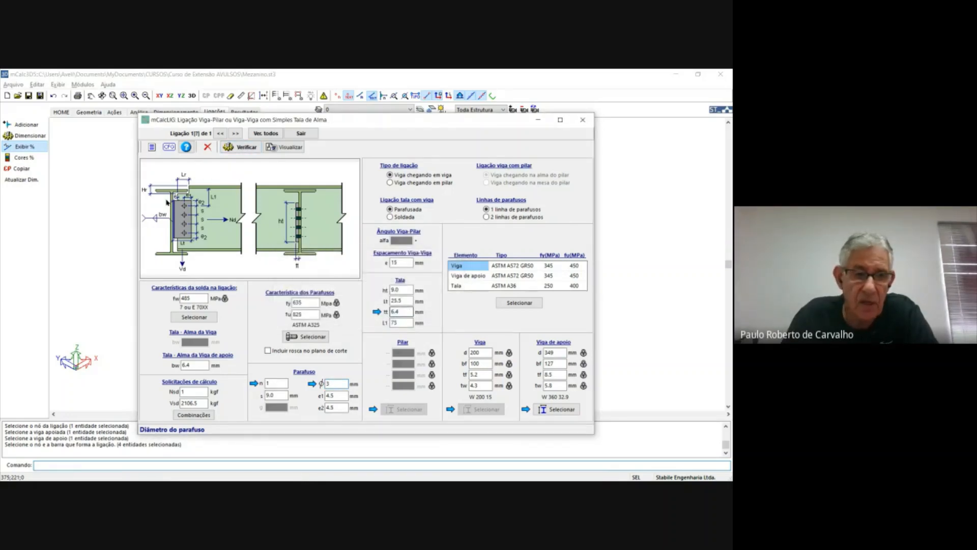
Step: Examine the single-bolt calculation report's checks of the weld, bolts, contact pressure and web plate, then close it
click(151, 147)
scroll(377, 272, down, 1)
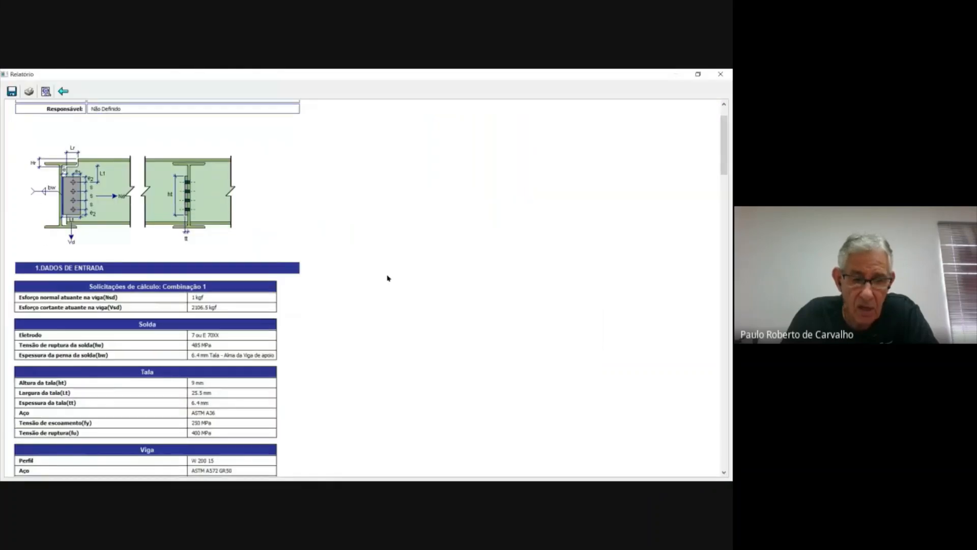
scroll(388, 278, down, 8)
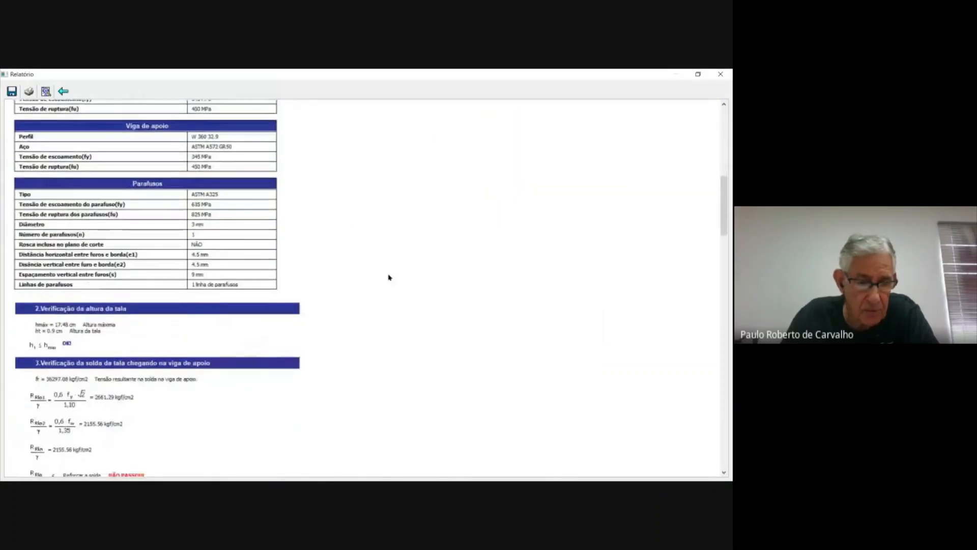
scroll(388, 278, down, 5)
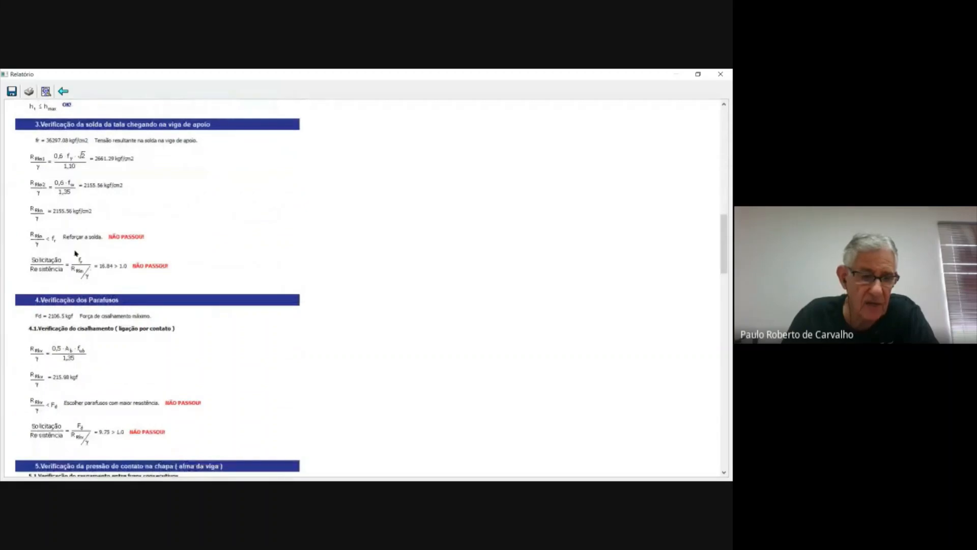
scroll(168, 379, down, 1)
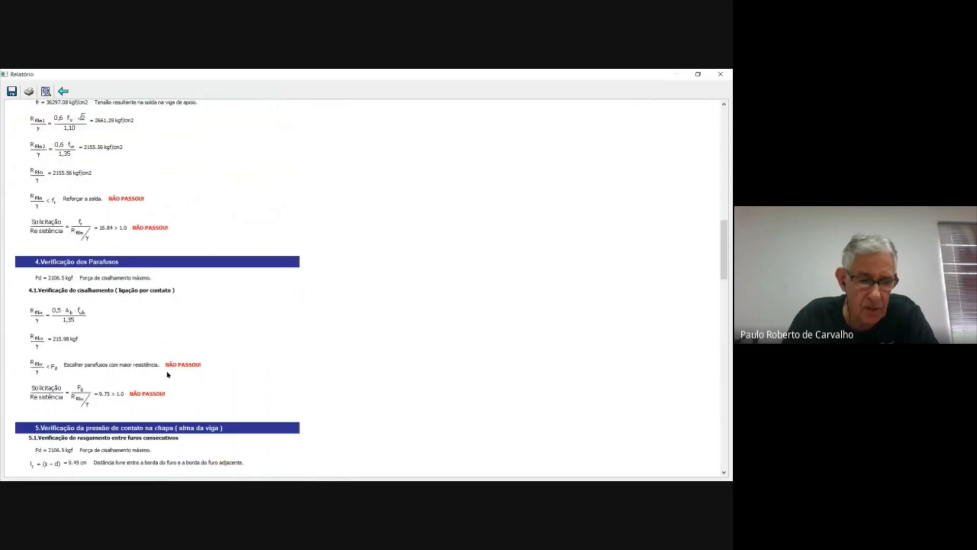
scroll(224, 374, down, 2)
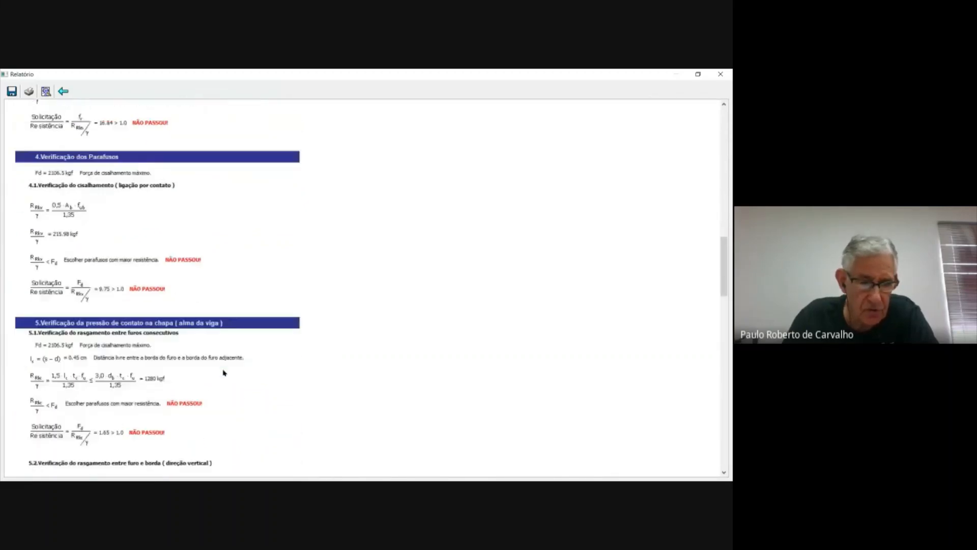
scroll(224, 373, down, 6)
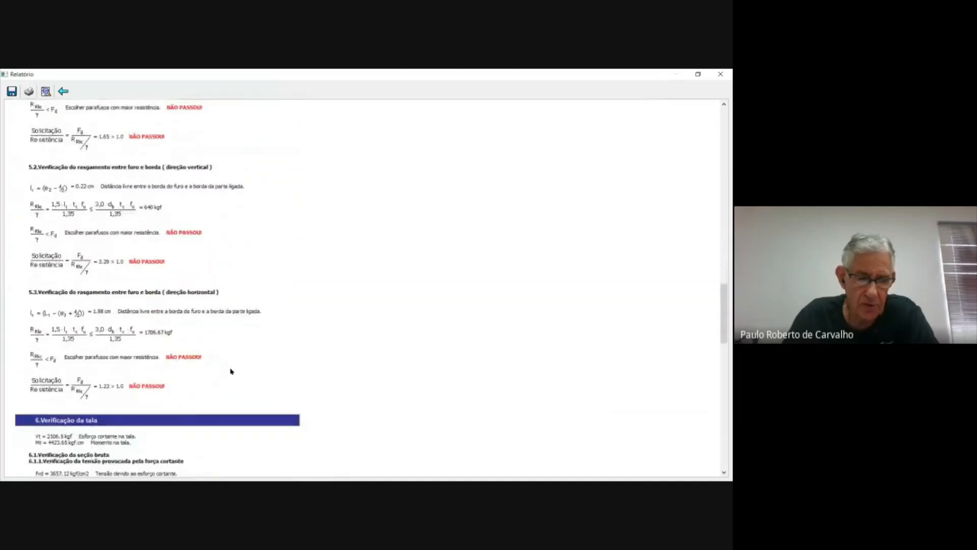
scroll(232, 373, down, 6)
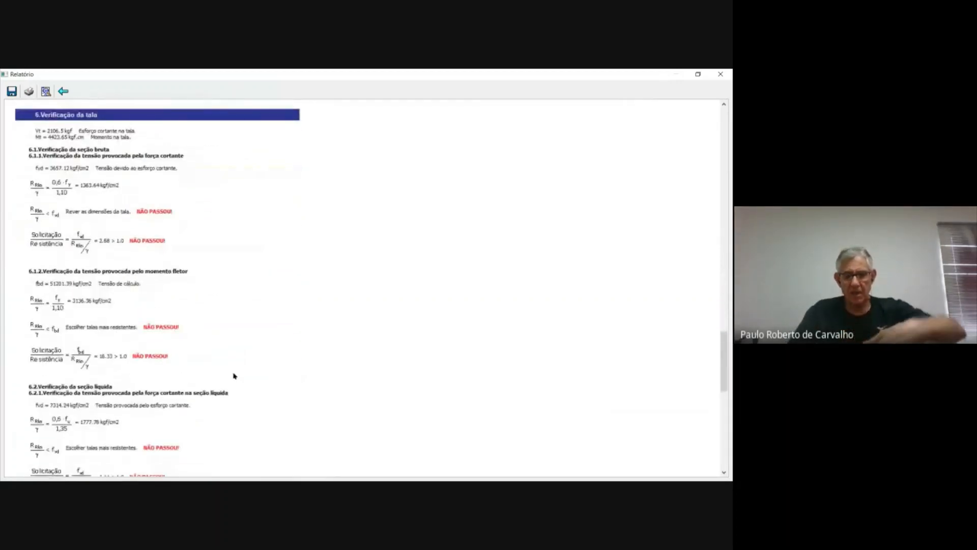
scroll(234, 375, down, 3)
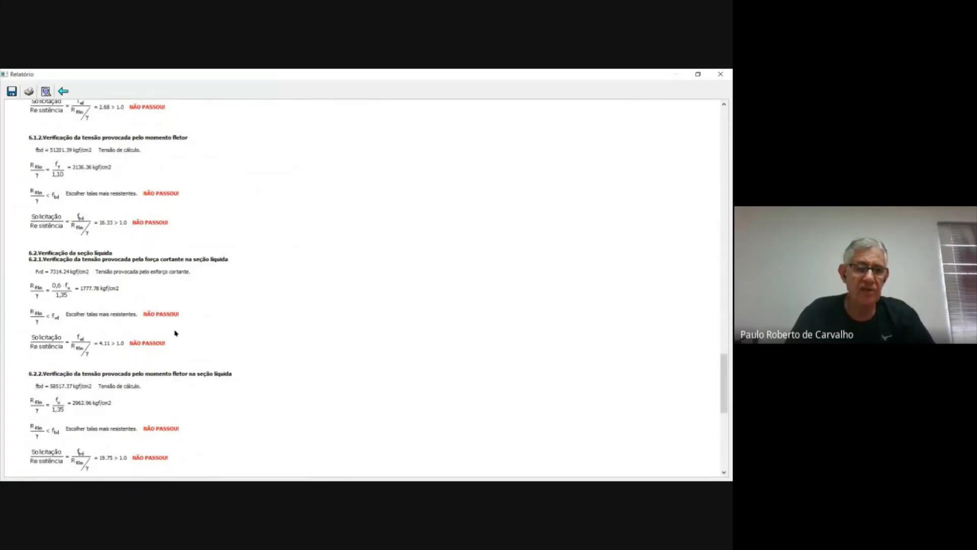
click(63, 92)
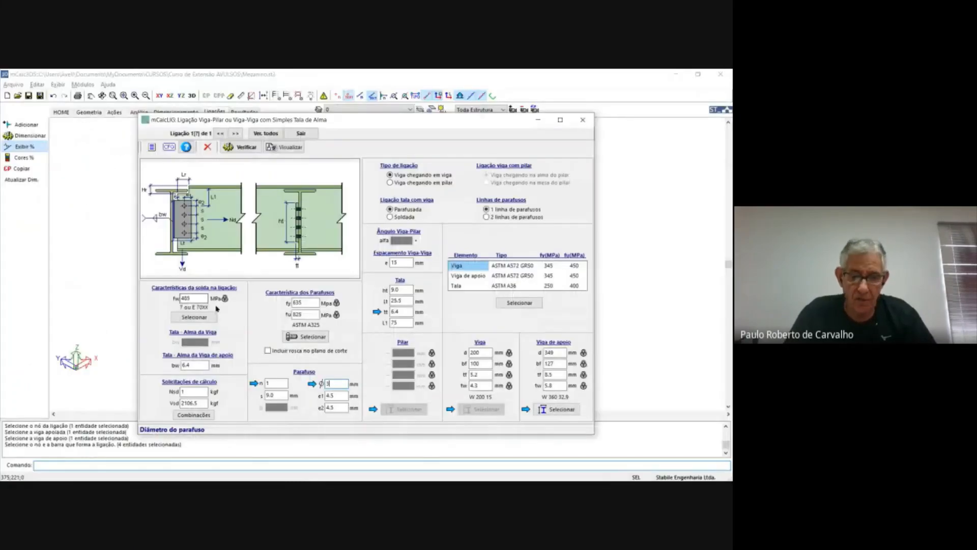
Step: Set the number of bolts n to 3 and the bolt diameter to 10 mm, and verify the connection with the declared forces
click(262, 382)
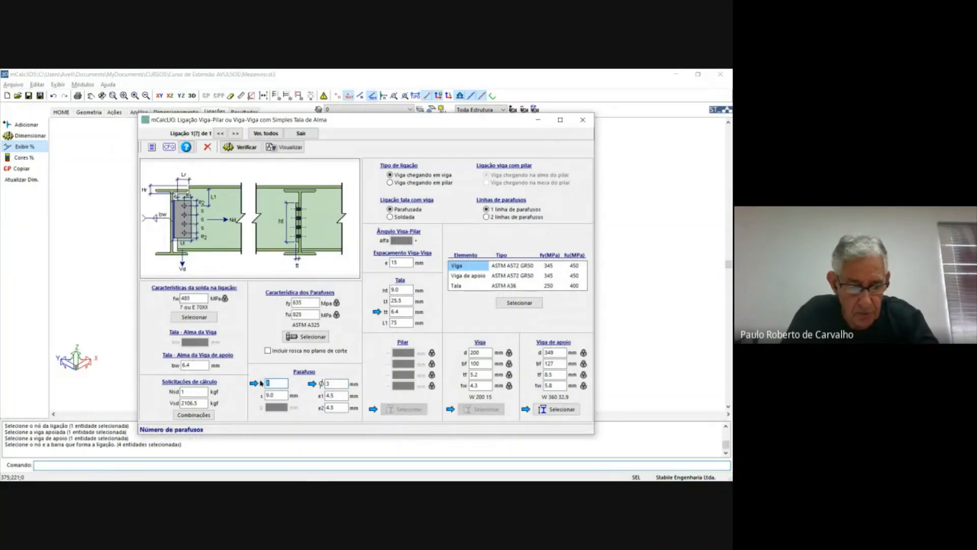
text(3)
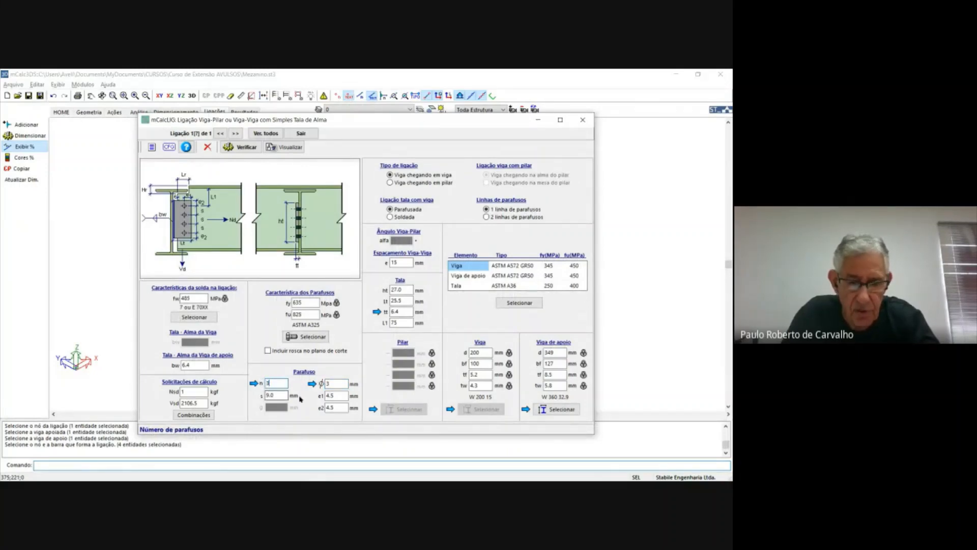
key(Tab)
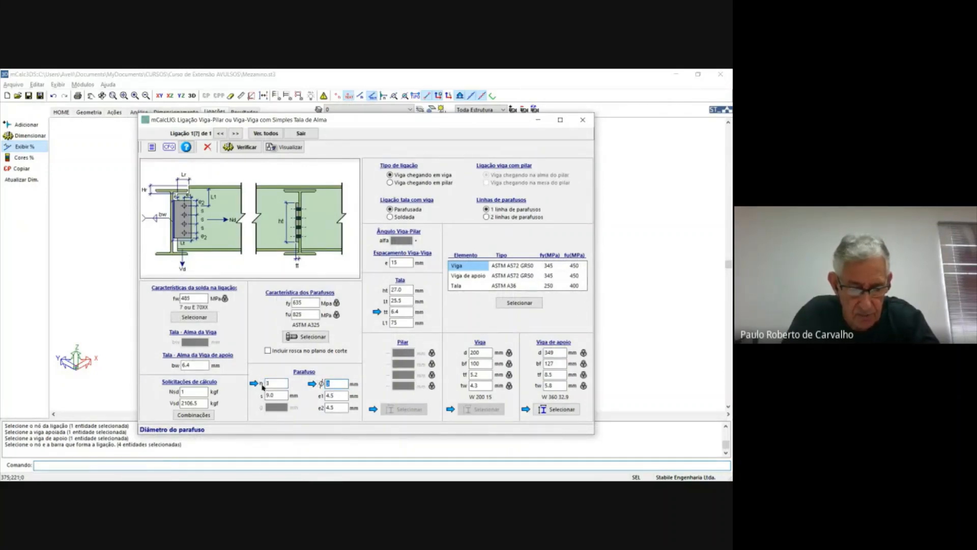
text(10)
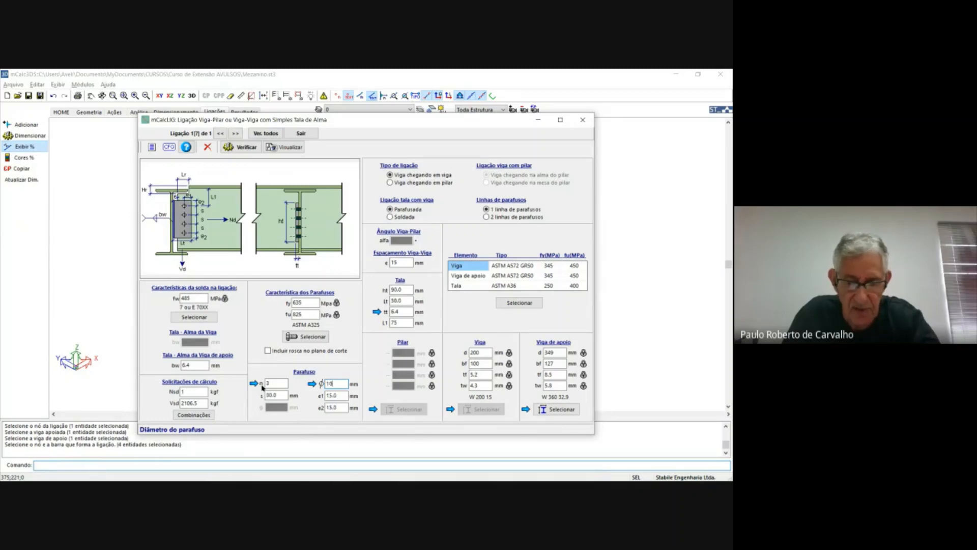
click(246, 147)
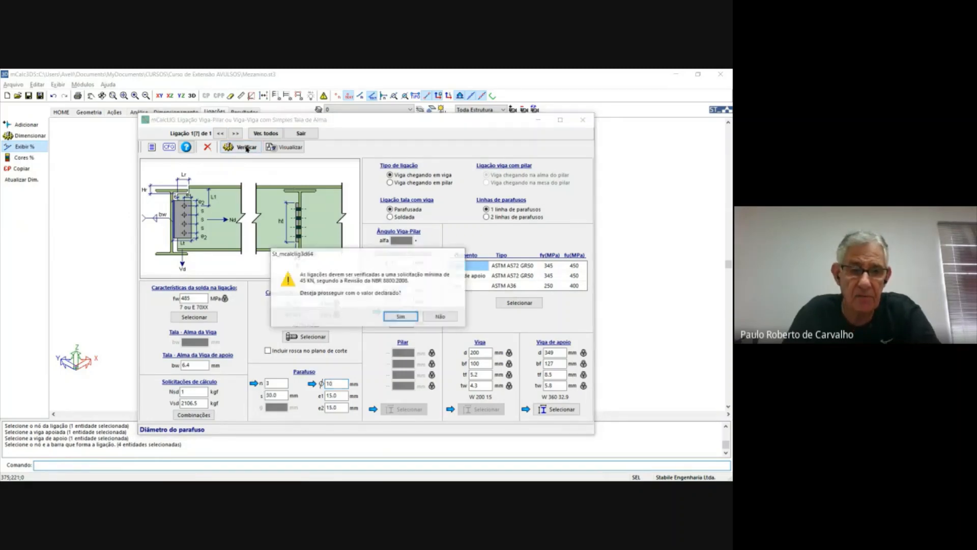
click(402, 316)
Step: Examine the demand-to-resistance ratios of the weld, bolts, beam web and plate in the three-bolt calculation report, and close it
click(152, 147)
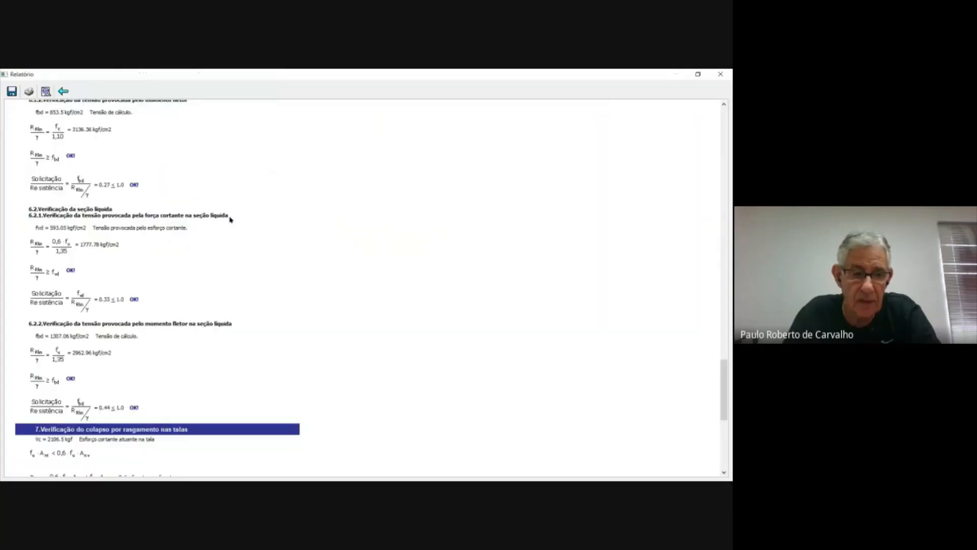
scroll(257, 218, up, 10)
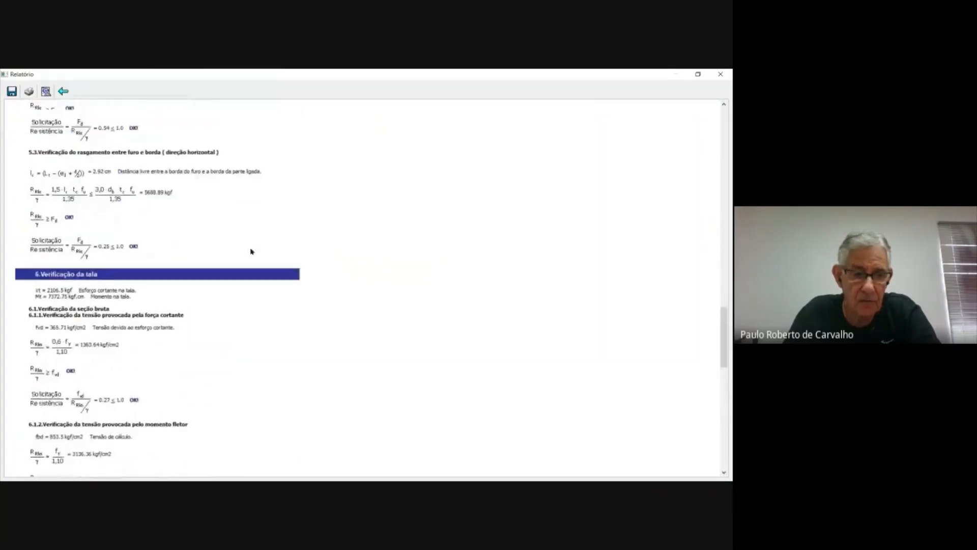
scroll(251, 251, up, 10)
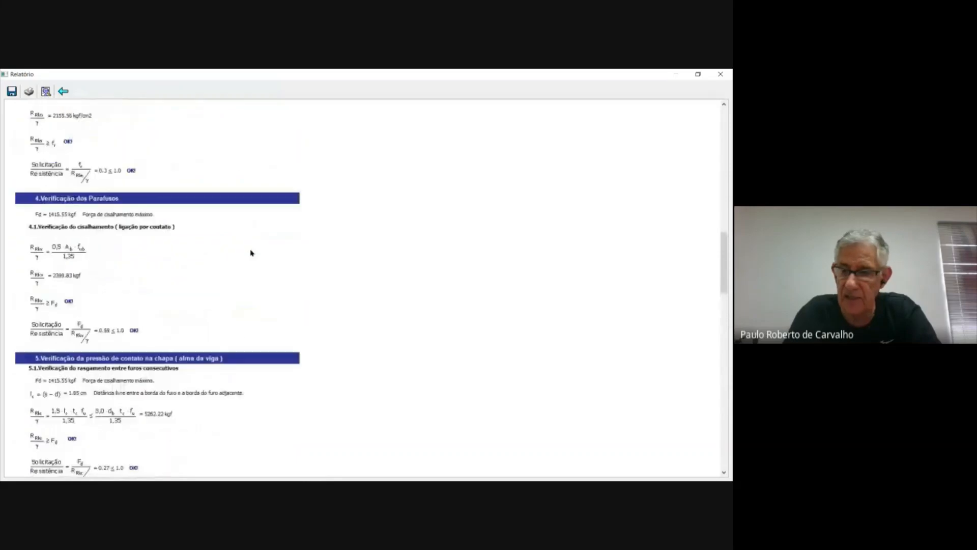
scroll(252, 255, up, 10)
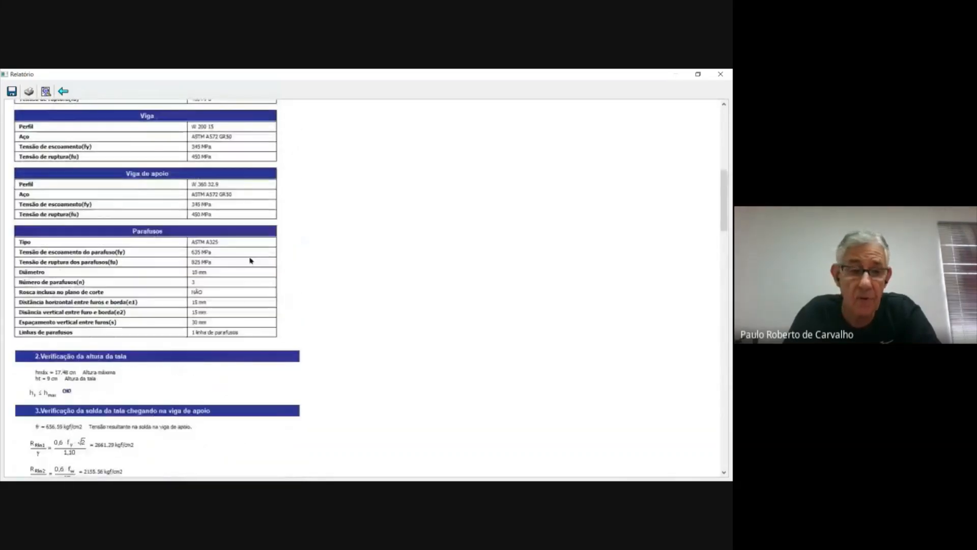
scroll(270, 267, down, 5)
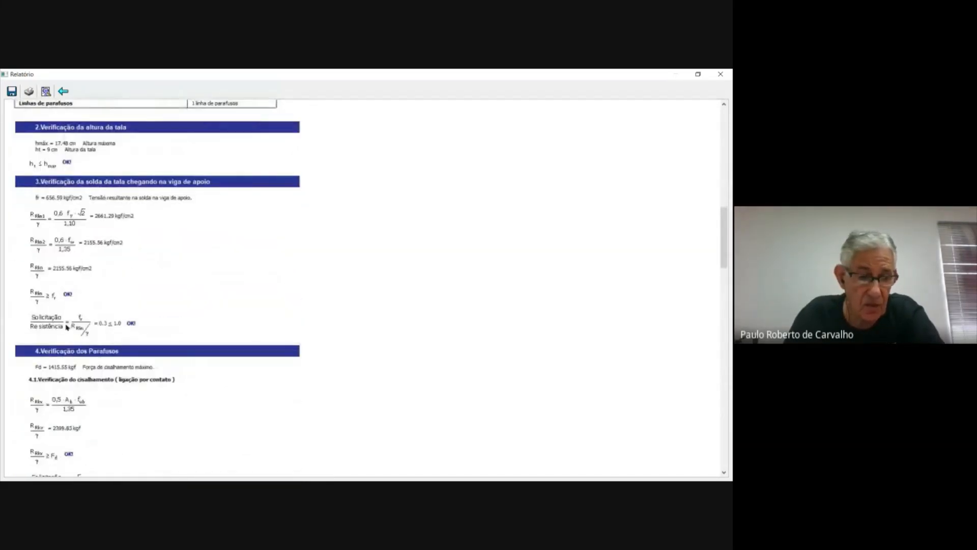
scroll(188, 379, down, 9)
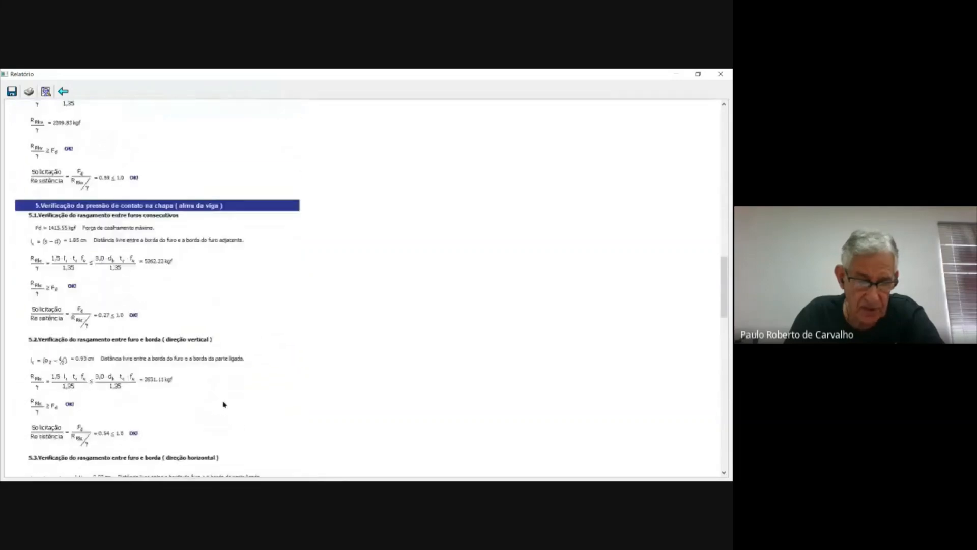
scroll(242, 406, down, 9)
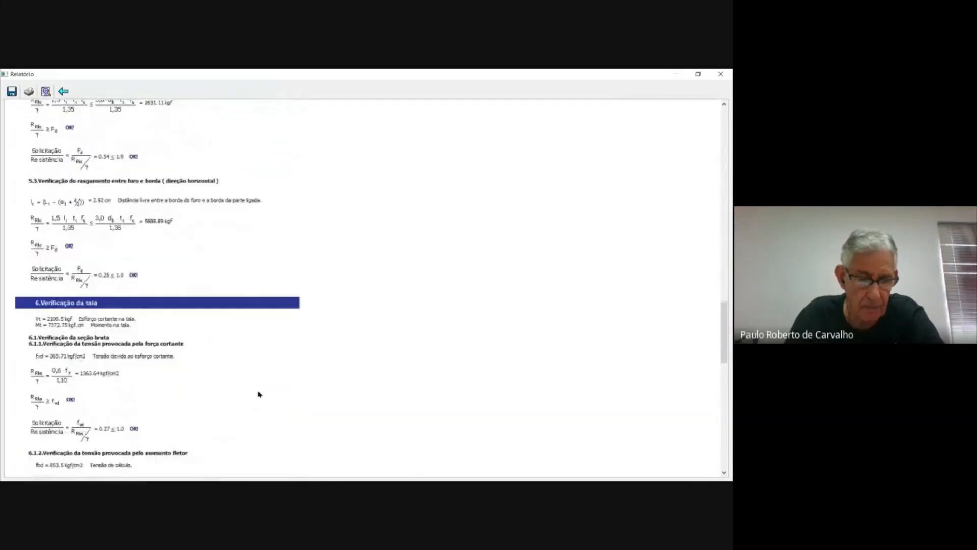
scroll(260, 394, down, 3)
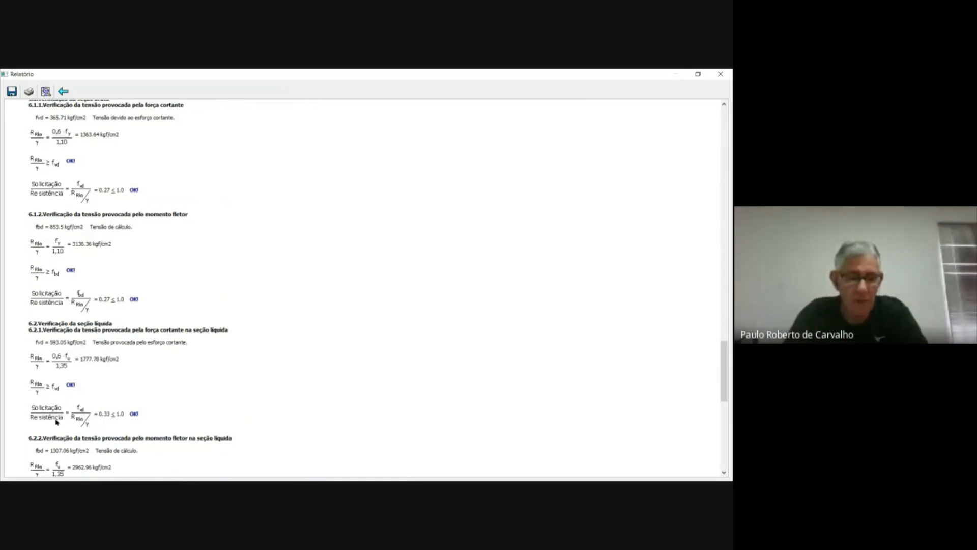
scroll(127, 373, down, 5)
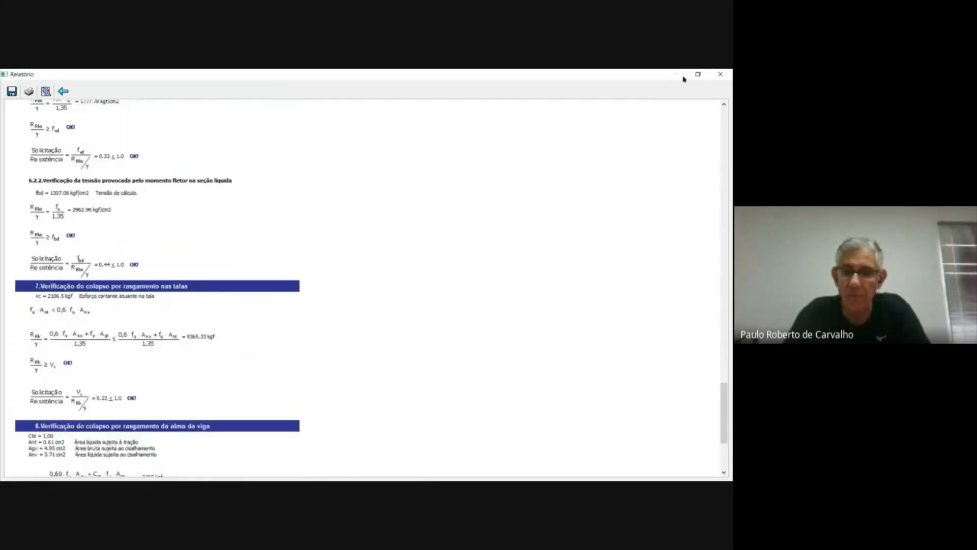
click(721, 79)
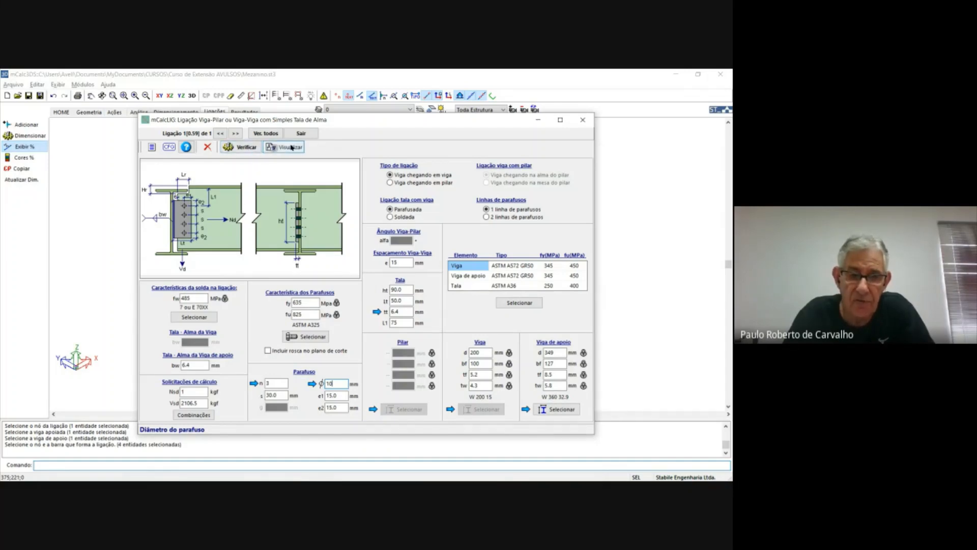
Step: Generate the connection's detail drawing with the declared forces and inspect plate CH-A, its bolts and the supported beam's notch
click(271, 148)
click(401, 316)
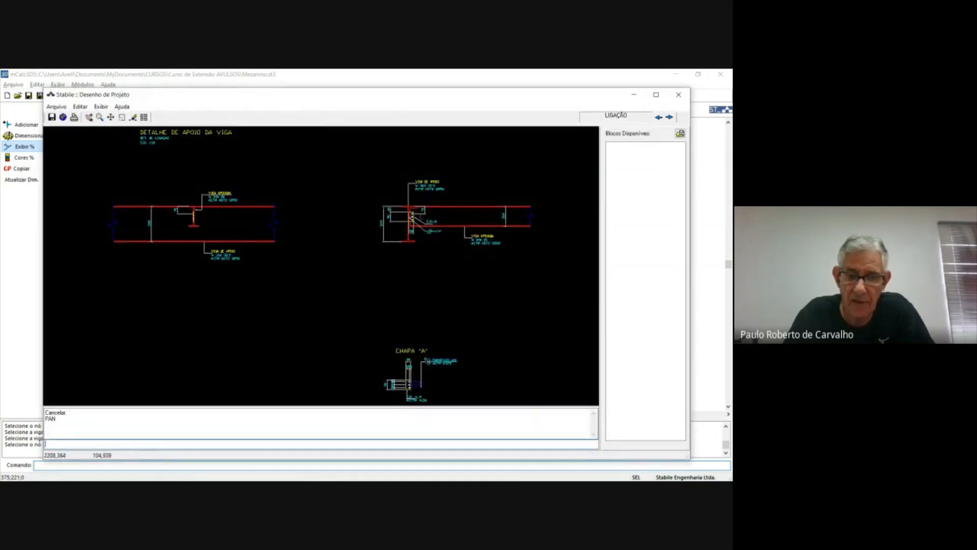
scroll(492, 199, up, 5)
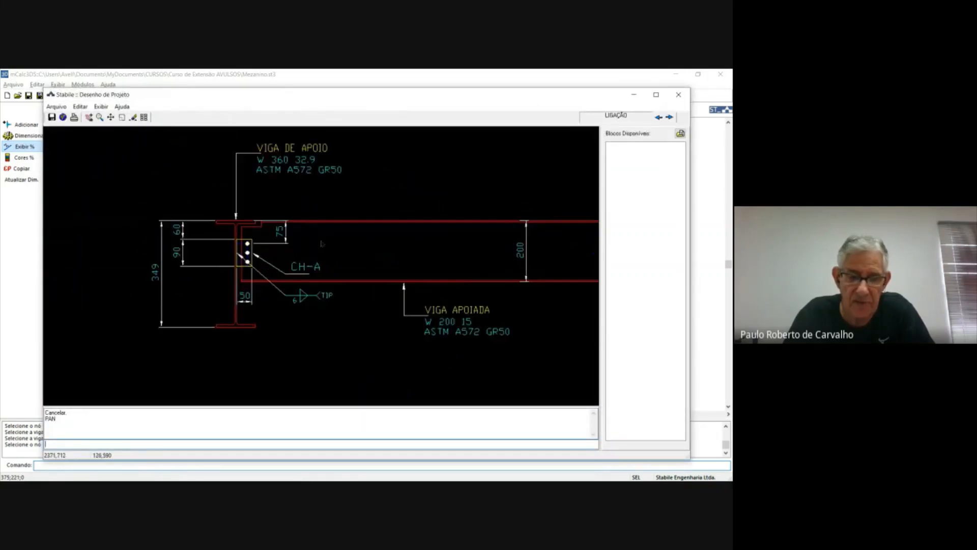
scroll(311, 245, up, 2)
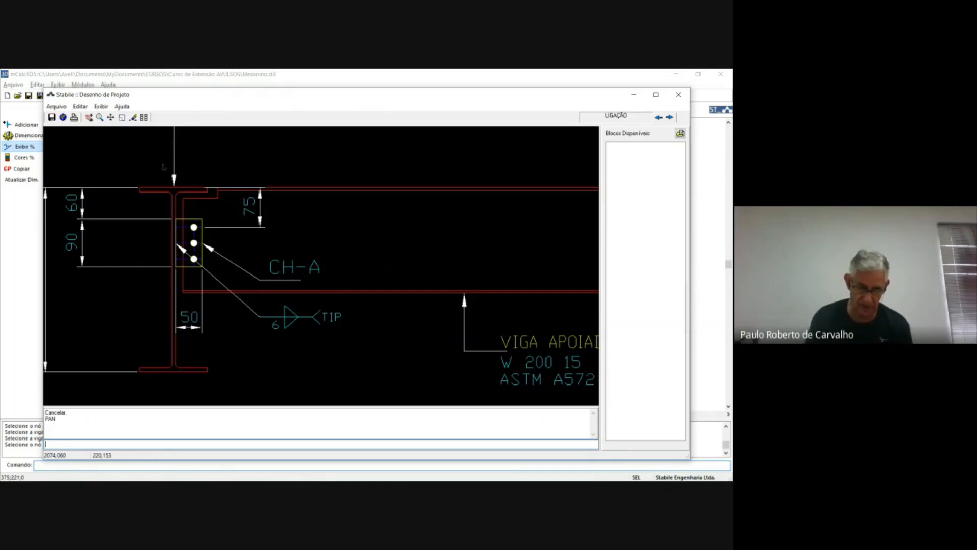
scroll(320, 265, down, 3)
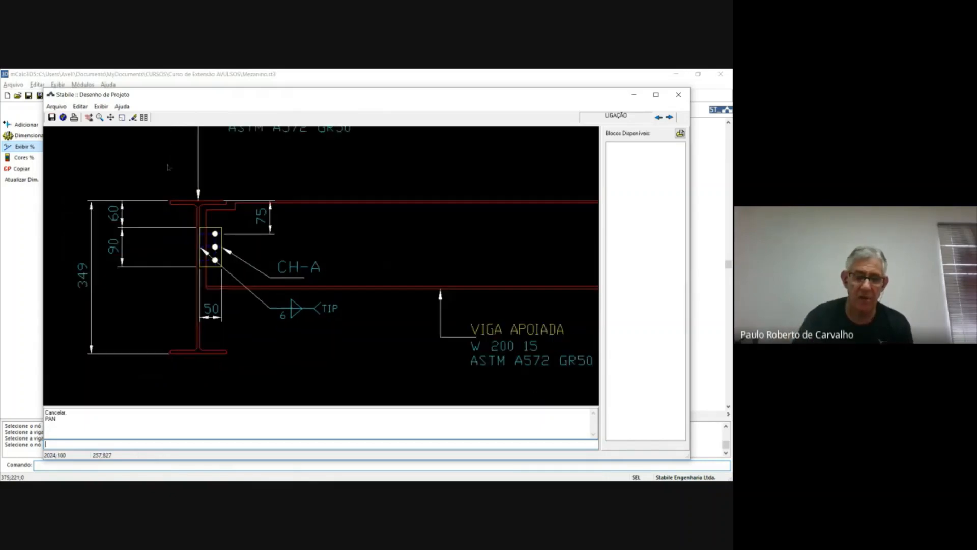
scroll(242, 253, down, 5)
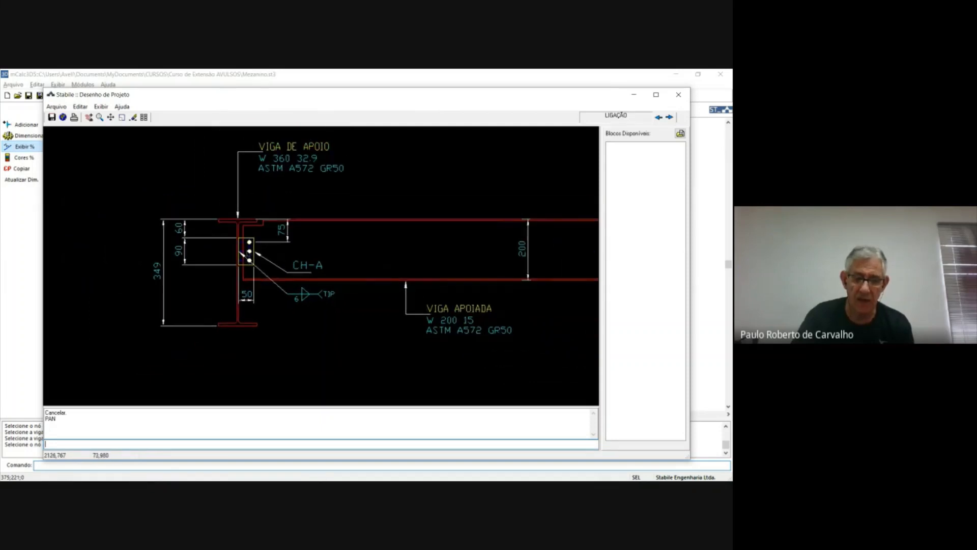
Step: Inspect the detail drawing's other elevation, showing the supported beam W 200 15 in section against the support beam
drag(77, 262, 250, 274)
scroll(238, 266, up, 3)
scroll(250, 274, up, 3)
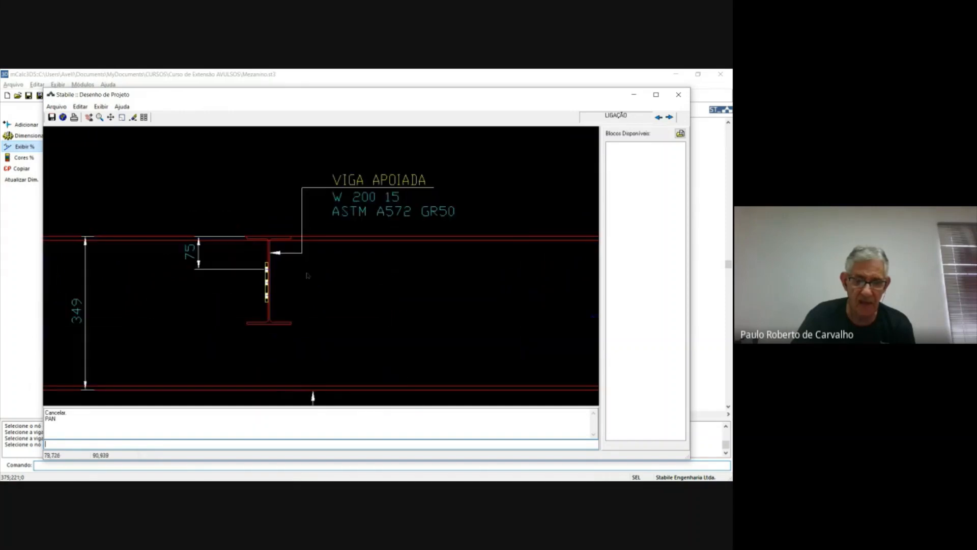
scroll(307, 275, down, 6)
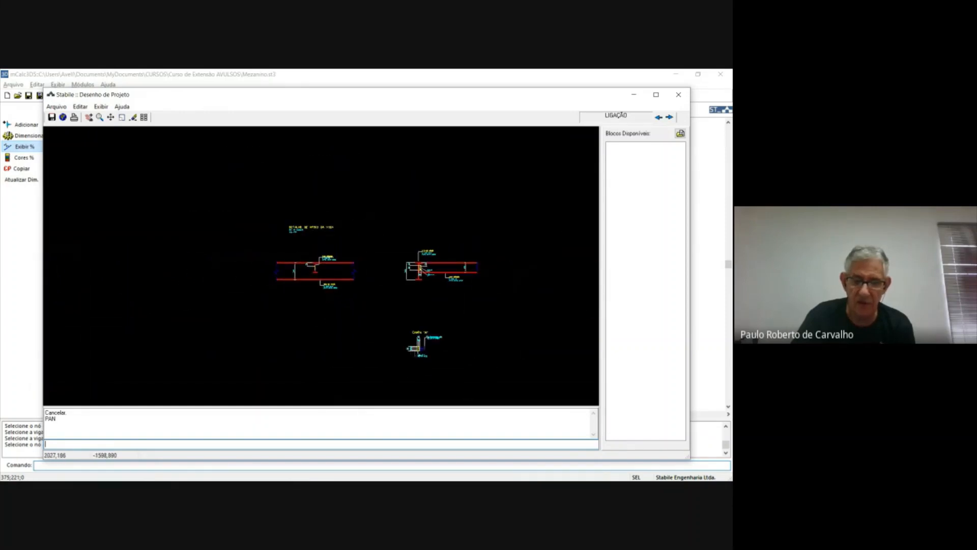
Step: Examine the plate "A" detail with its dimensions and bolt callout, then close the drawing and the connection dialog
drag(391, 330, 305, 275)
scroll(305, 275, up, 5)
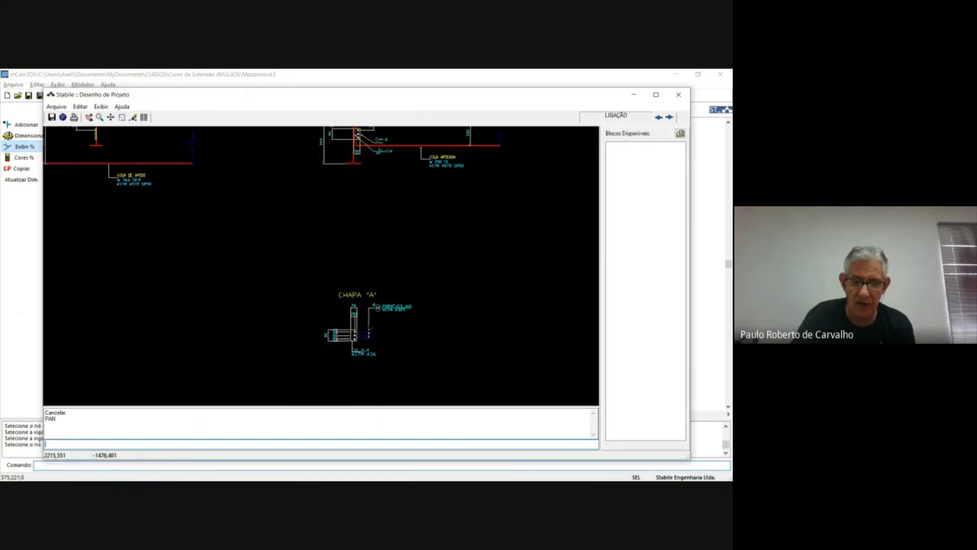
drag(371, 329, 287, 248)
scroll(287, 246, up, 7)
mouse_move(197, 255)
mouse_down()
mouse_move(229, 291)
mouse_move(278, 307)
mouse_up()
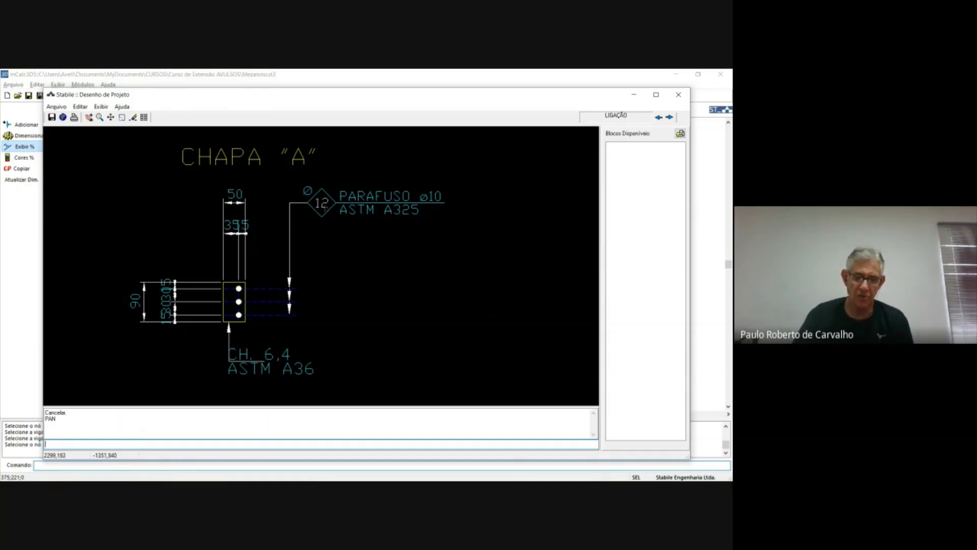
scroll(324, 206, down, 6)
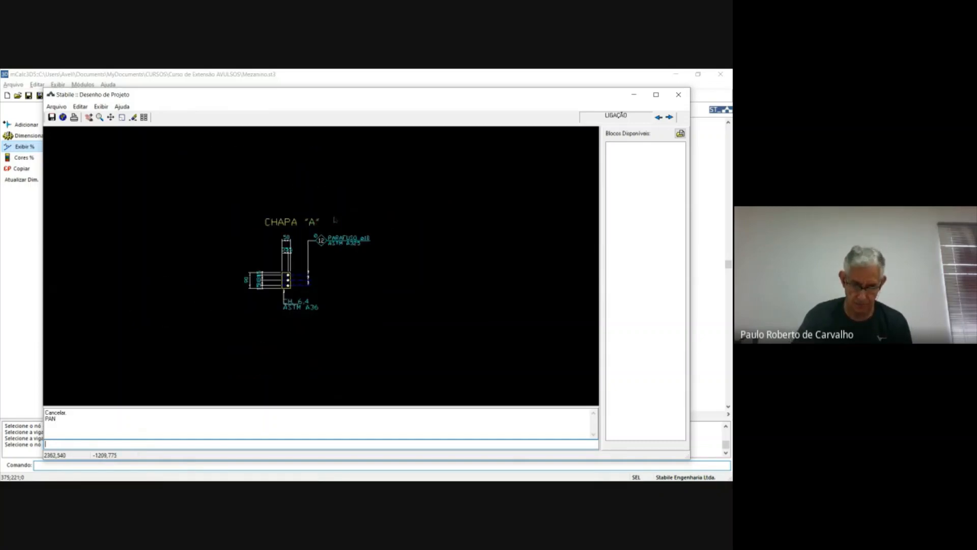
middle_drag(298, 220, 329, 273)
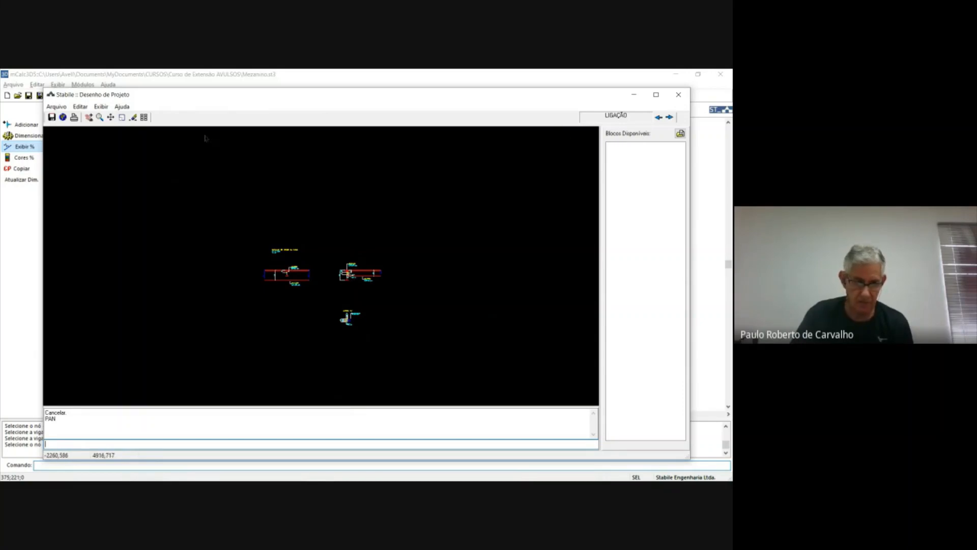
click(678, 95)
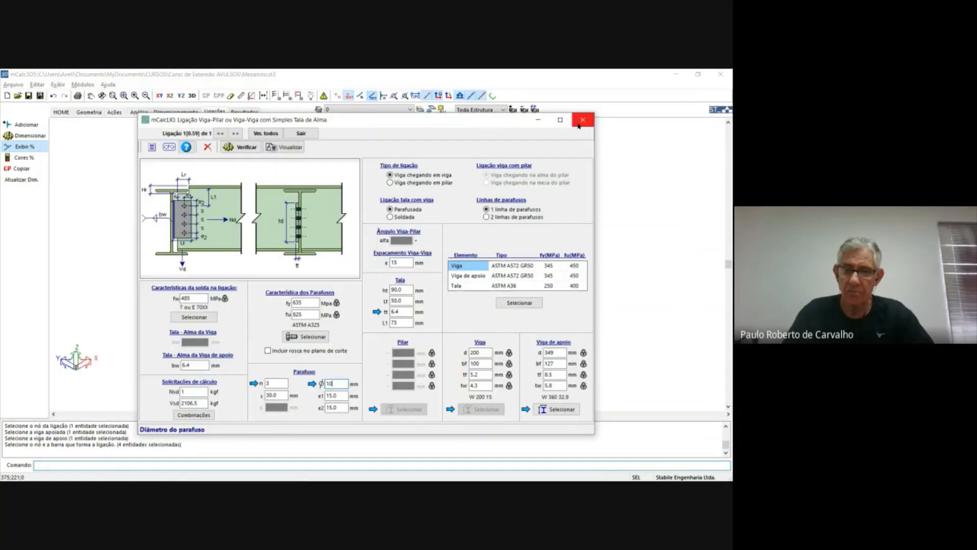
click(582, 120)
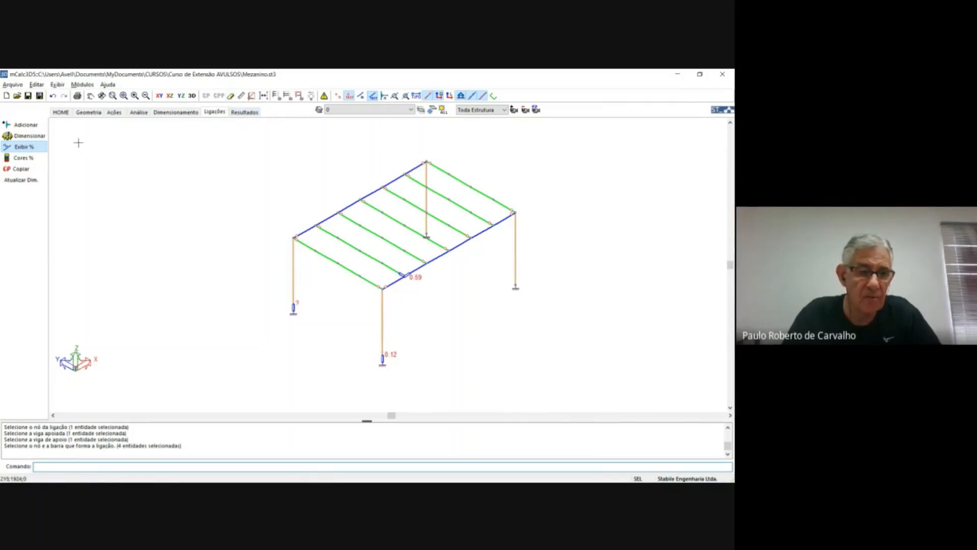
Step: Update the design data, buckling lengths and bracing, and display the section orientation symbols on the members around the front beam-column corner
click(174, 112)
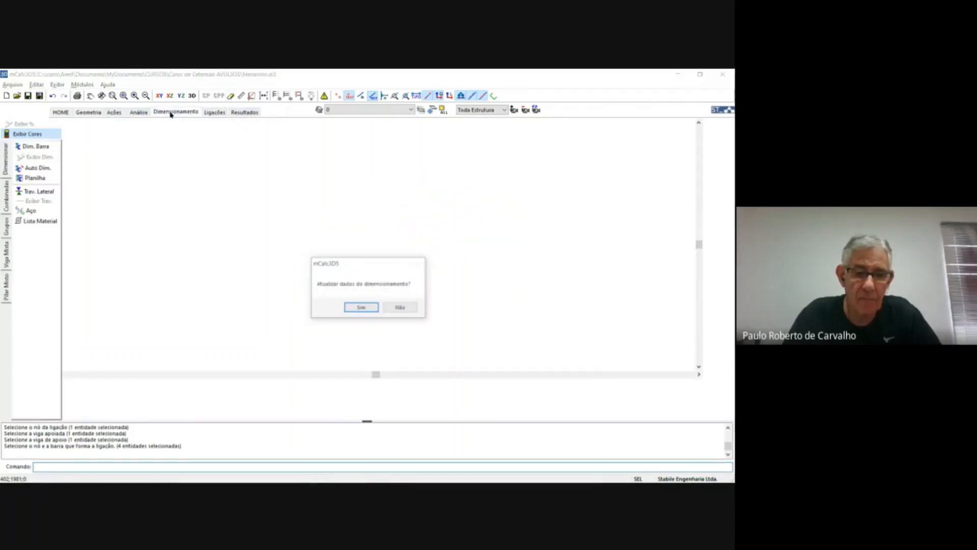
click(365, 312)
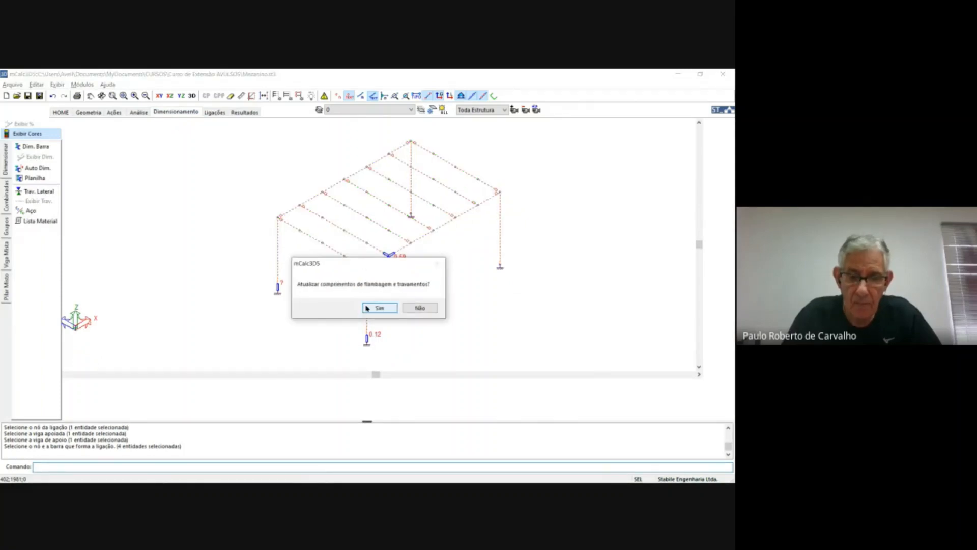
click(374, 309)
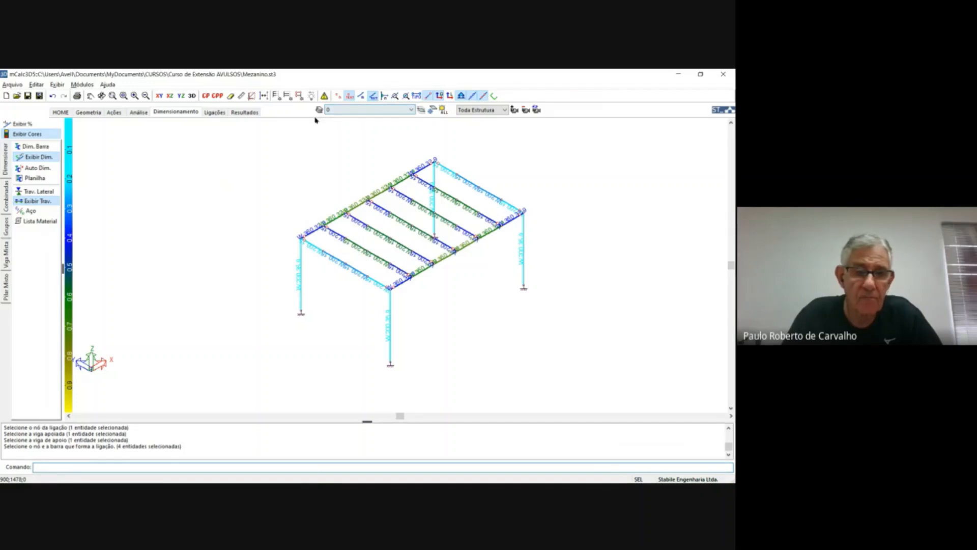
click(490, 97)
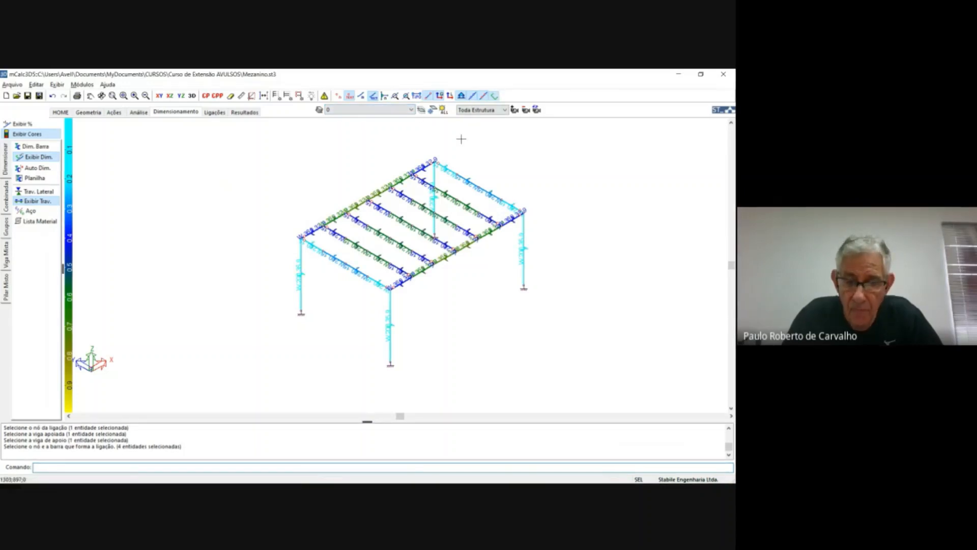
scroll(386, 323, up, 6)
scroll(361, 309, up, 2)
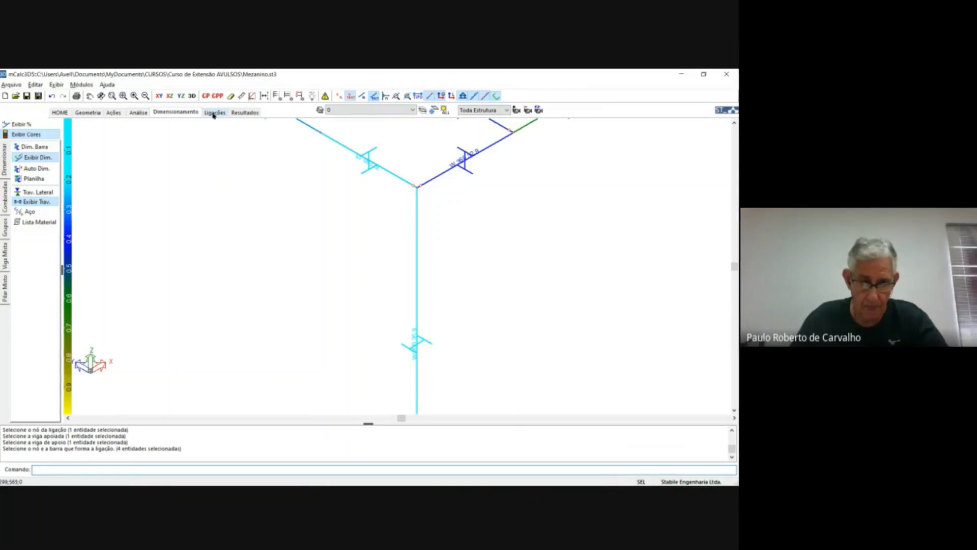
Step: Add a bolted double web-angle beam-to-column connection at the front corner node, with the blue beam as beam and the vertical member as column
click(213, 114)
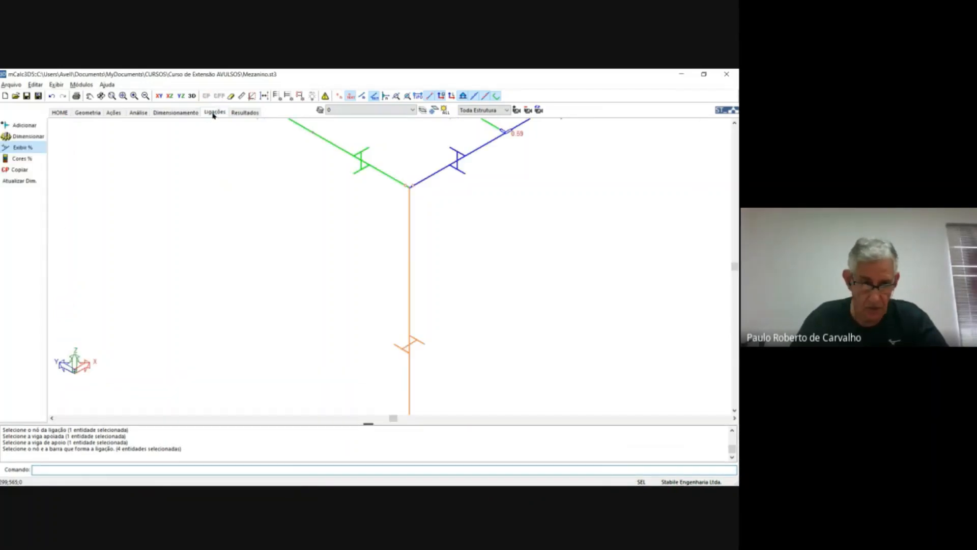
click(31, 127)
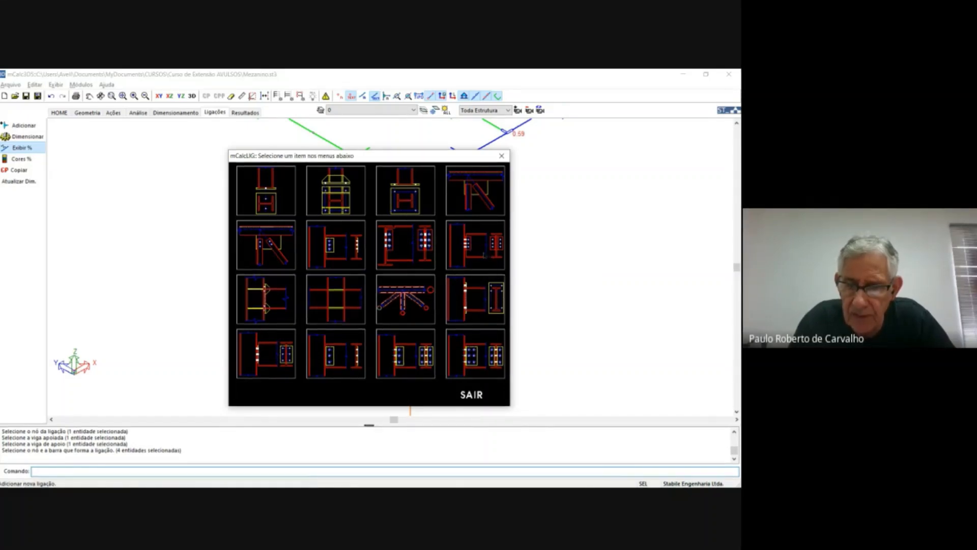
click(484, 255)
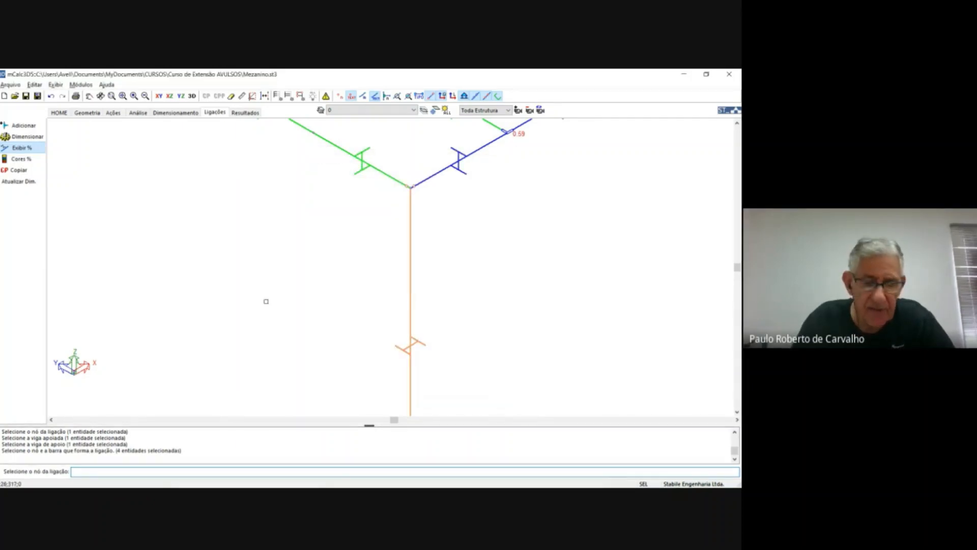
click(427, 170)
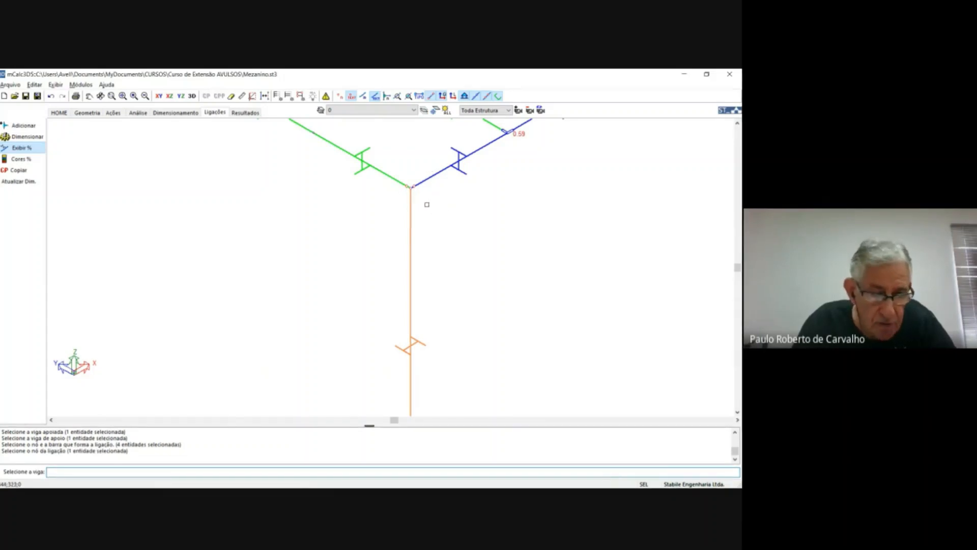
click(424, 181)
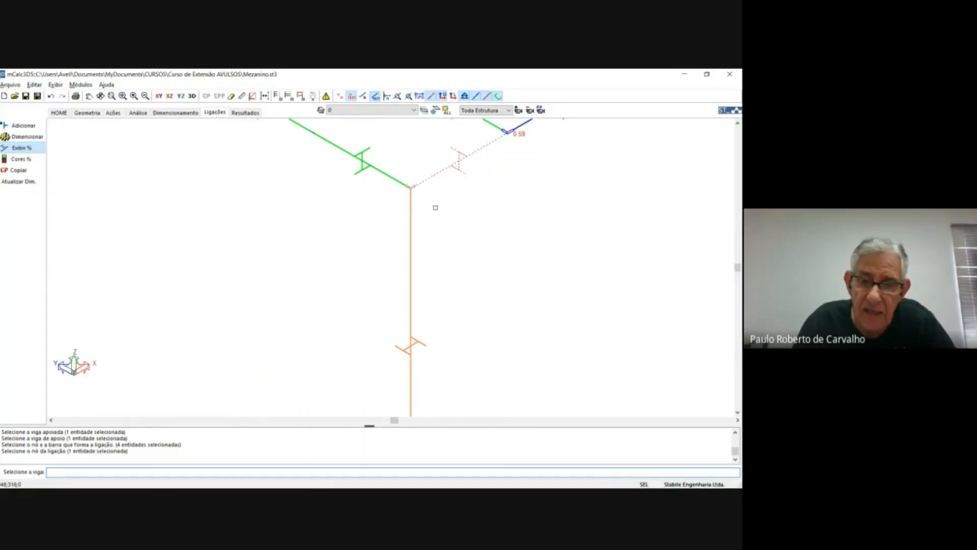
right_click(435, 208)
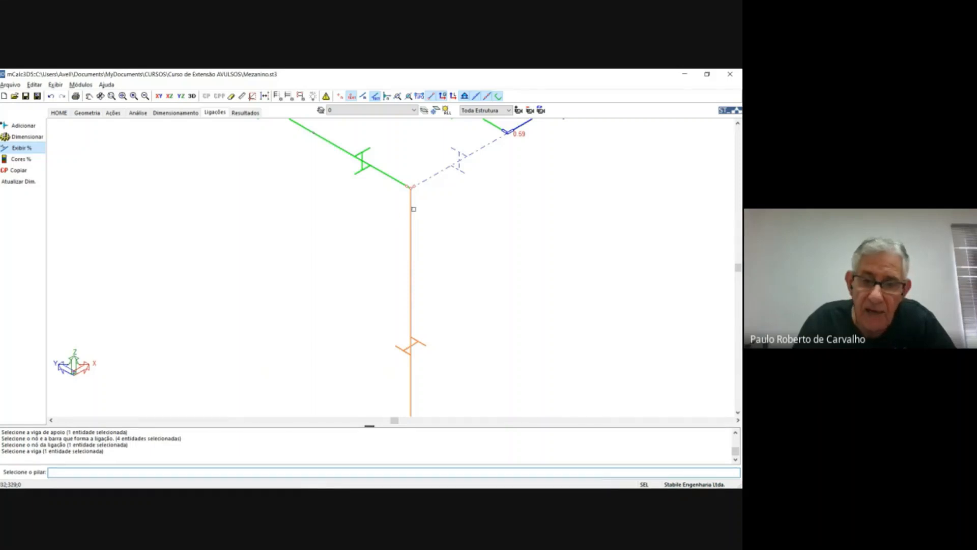
click(410, 208)
right_click(464, 225)
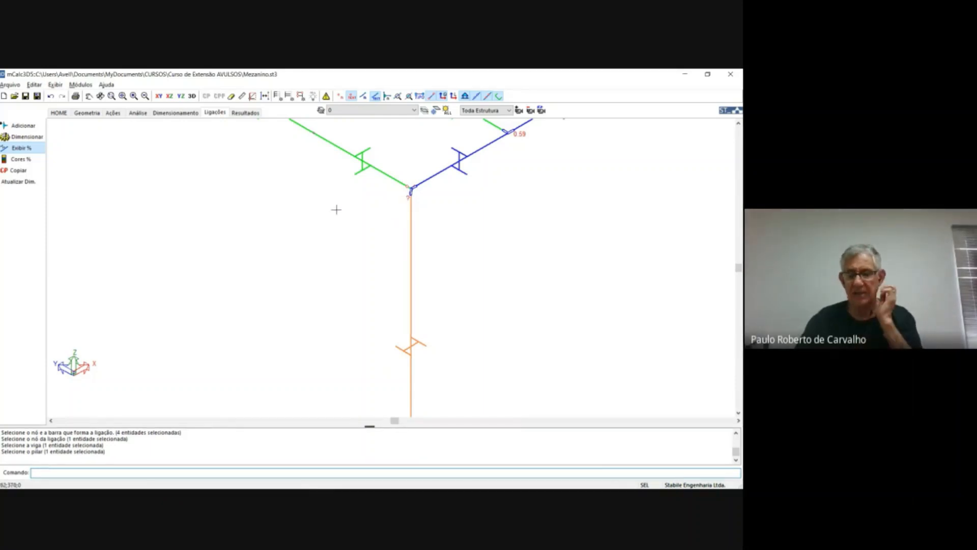
Step: Open the new beam-to-column connection for design and set the beam to connect to the column flange (Na mesa do pilar)
click(36, 137)
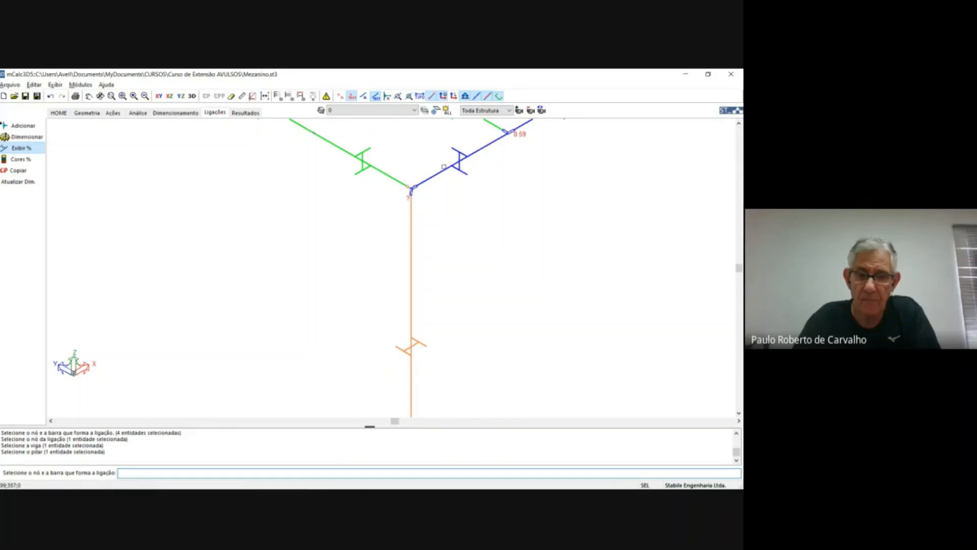
drag(434, 165, 405, 197)
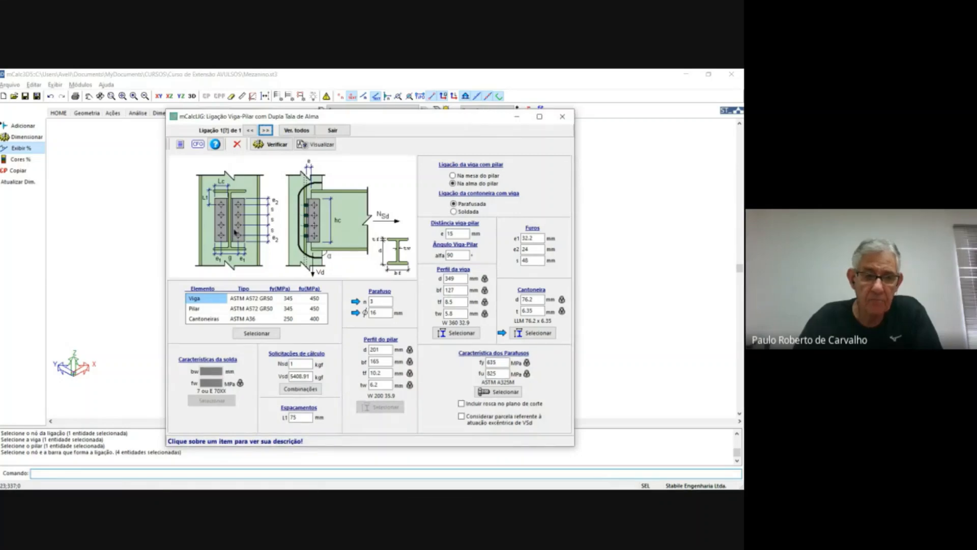
click(453, 176)
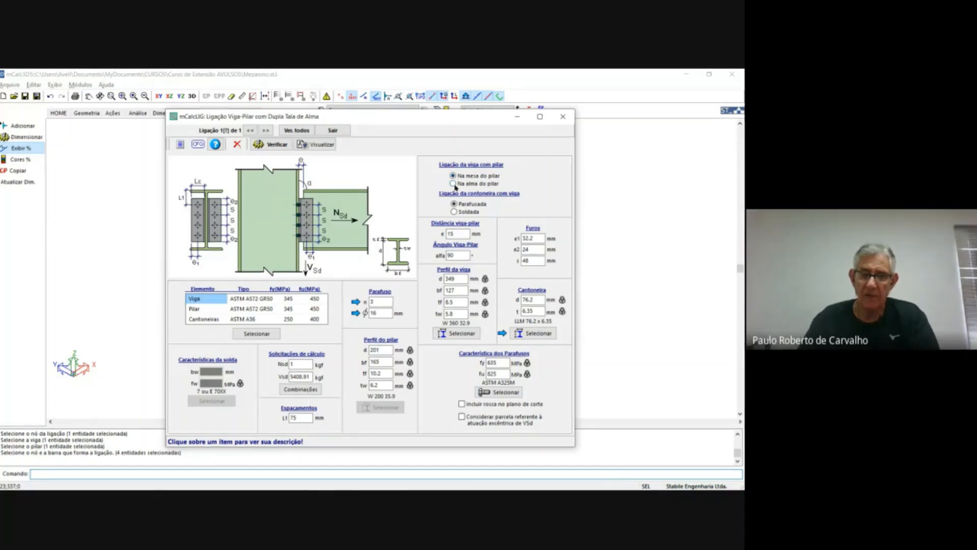
click(453, 184)
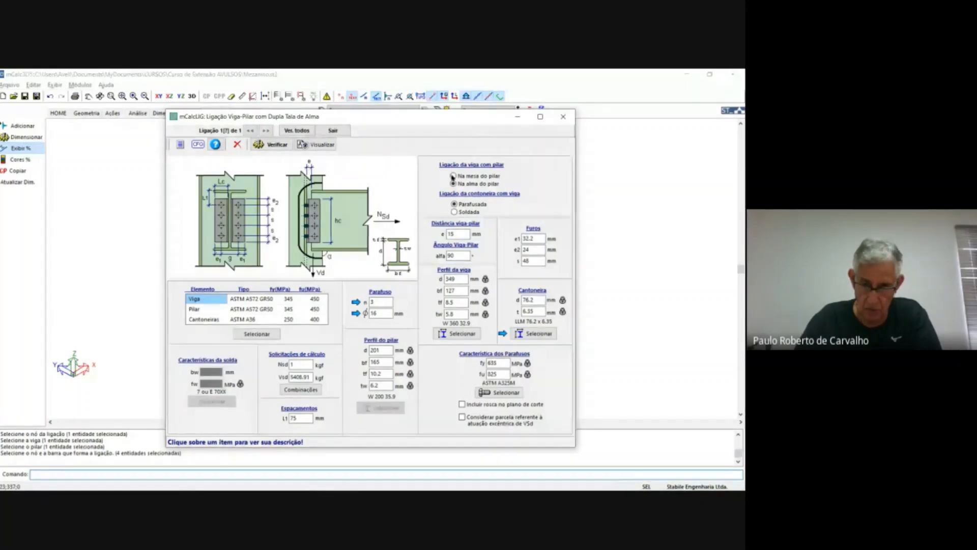
click(453, 176)
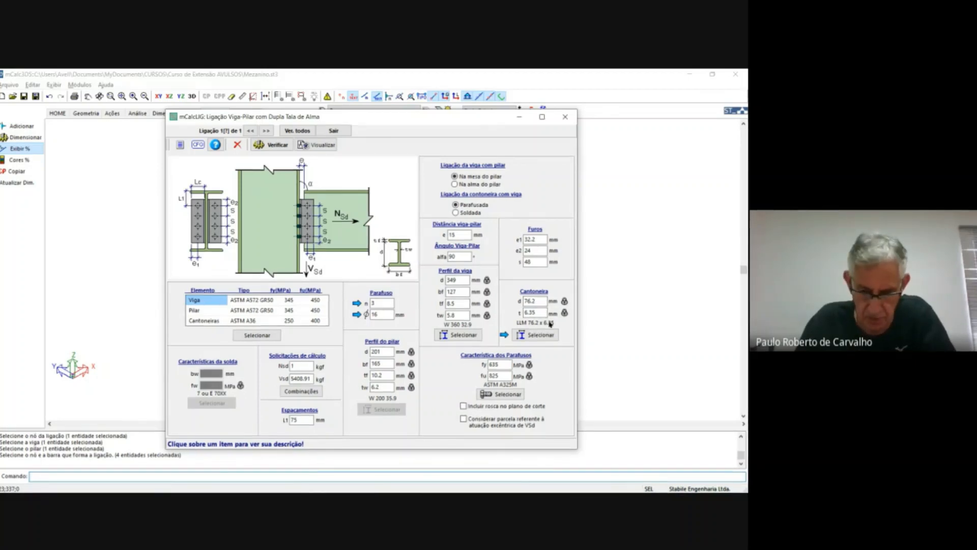
Step: Verify the double-angle connection with three 16 mm bolts per angle leg, proceeding with the declared forces
click(377, 304)
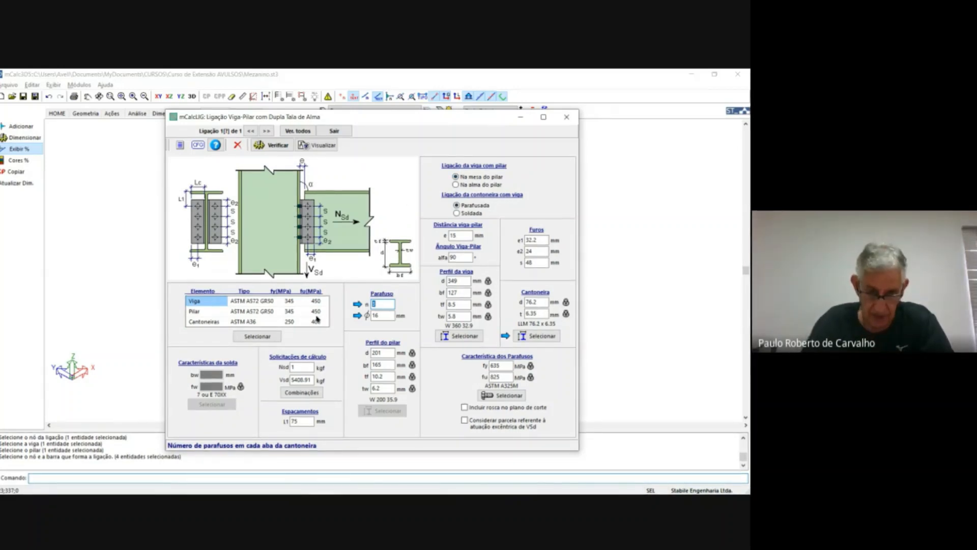
click(272, 146)
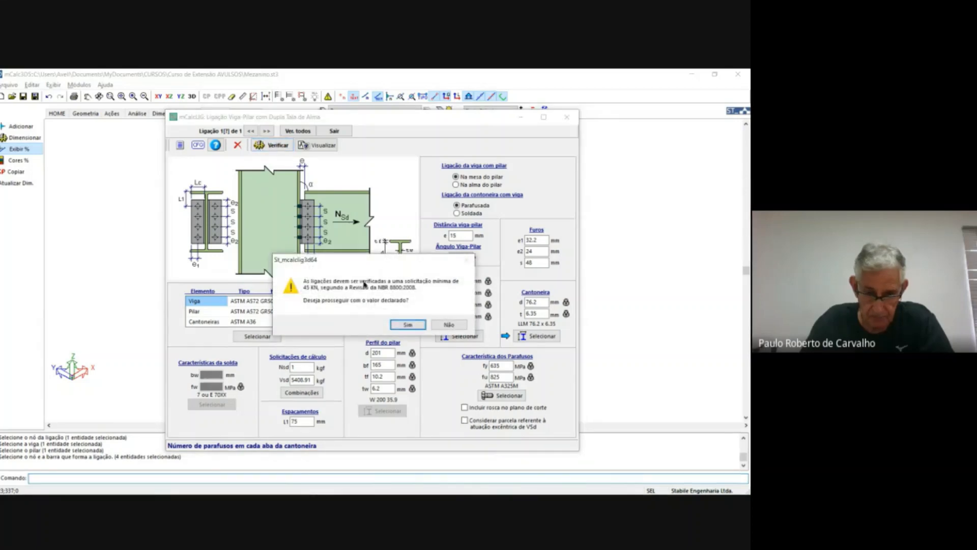
click(407, 324)
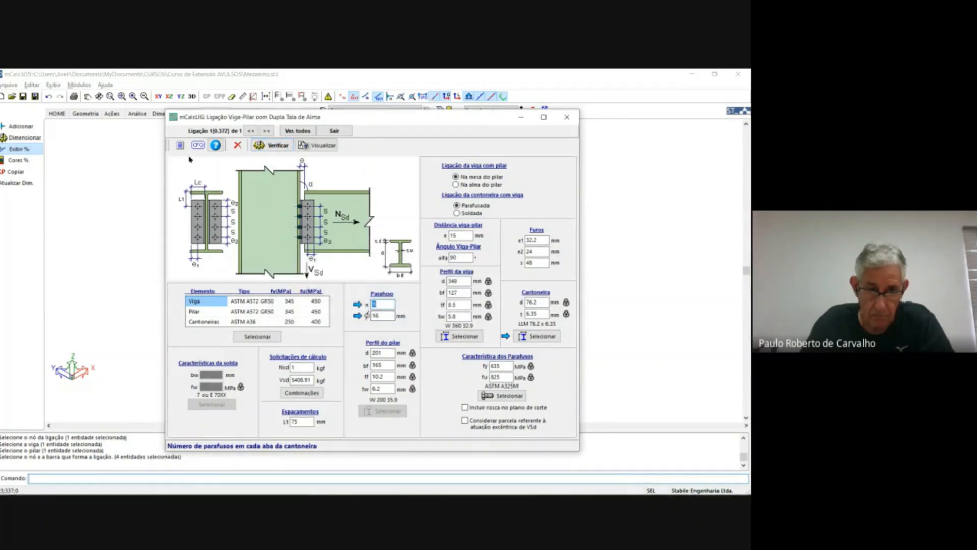
Step: Review the calculation report of the double-angle connection from the input data through the bolt, angle and beam-web checks, and close it
click(180, 145)
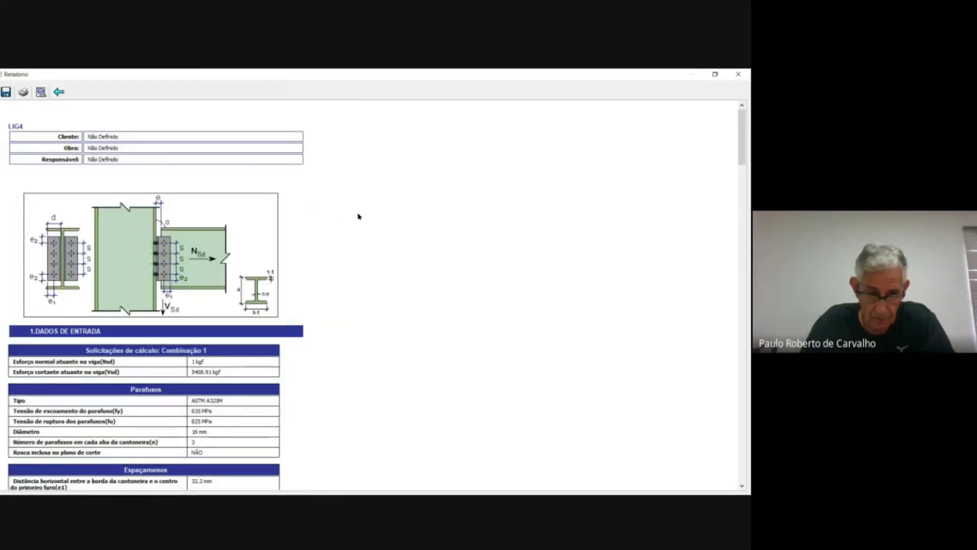
scroll(410, 221, down, 5)
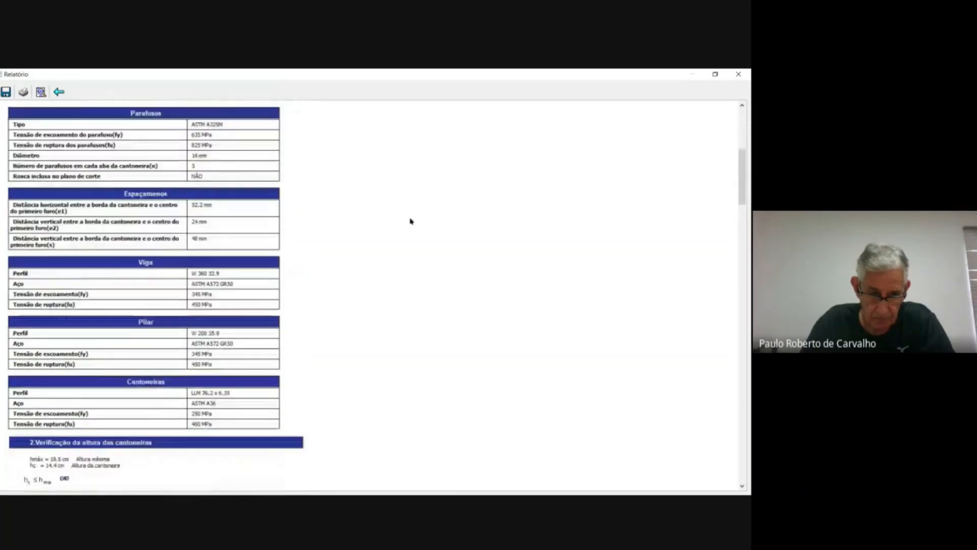
scroll(410, 220, down, 5)
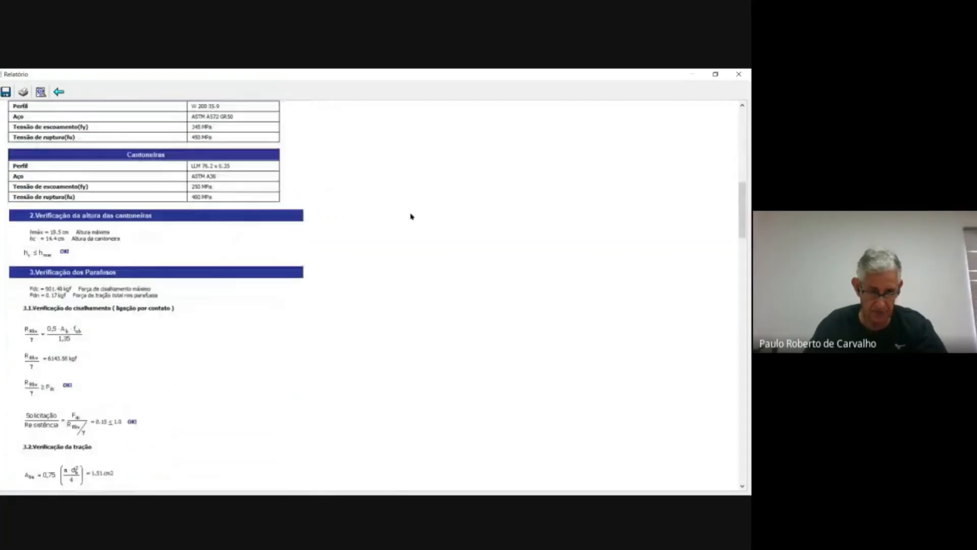
scroll(411, 216, down, 5)
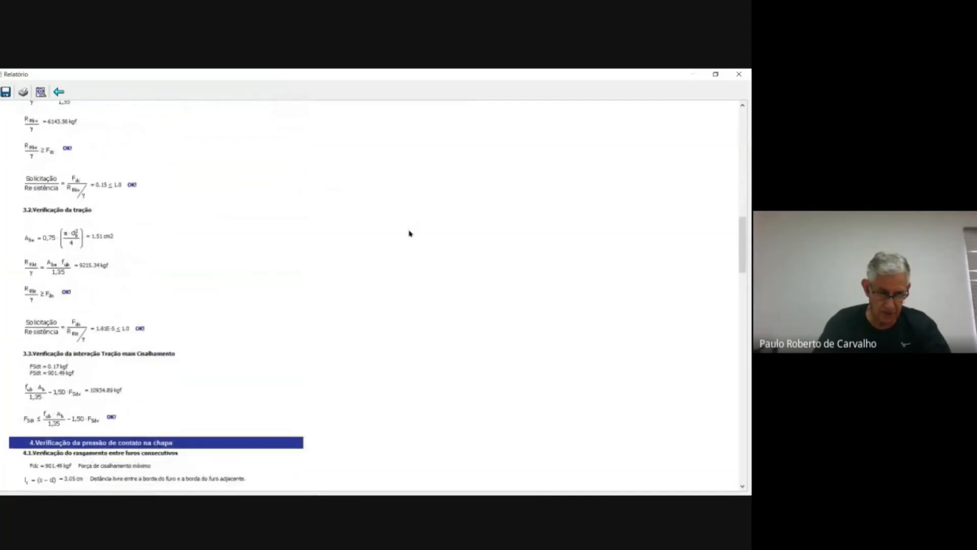
scroll(411, 232, down, 6)
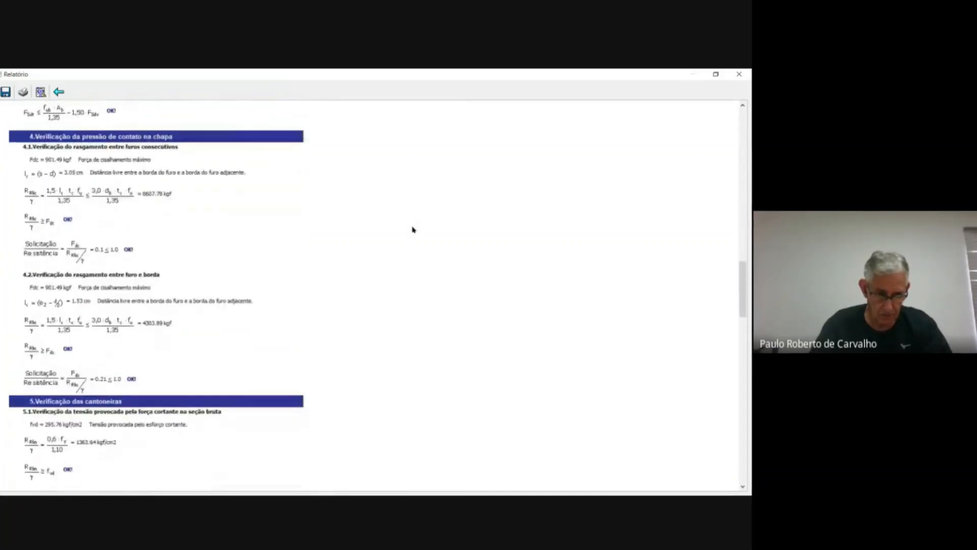
scroll(413, 229, down, 5)
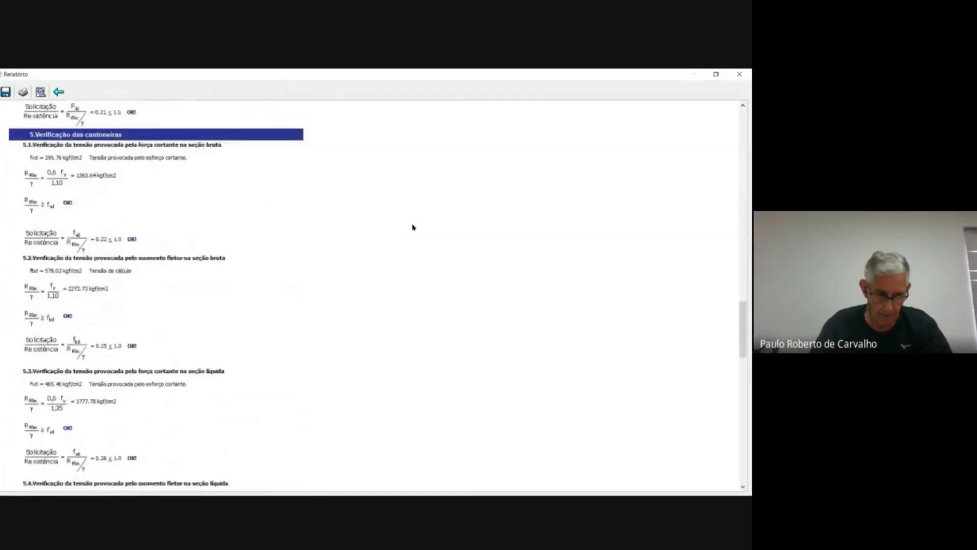
scroll(412, 228, down, 6)
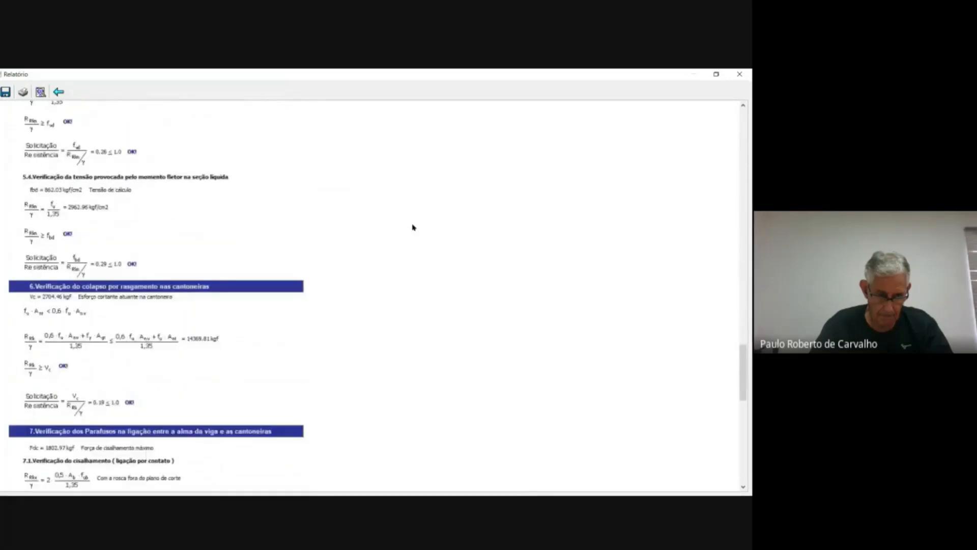
scroll(412, 228, down, 6)
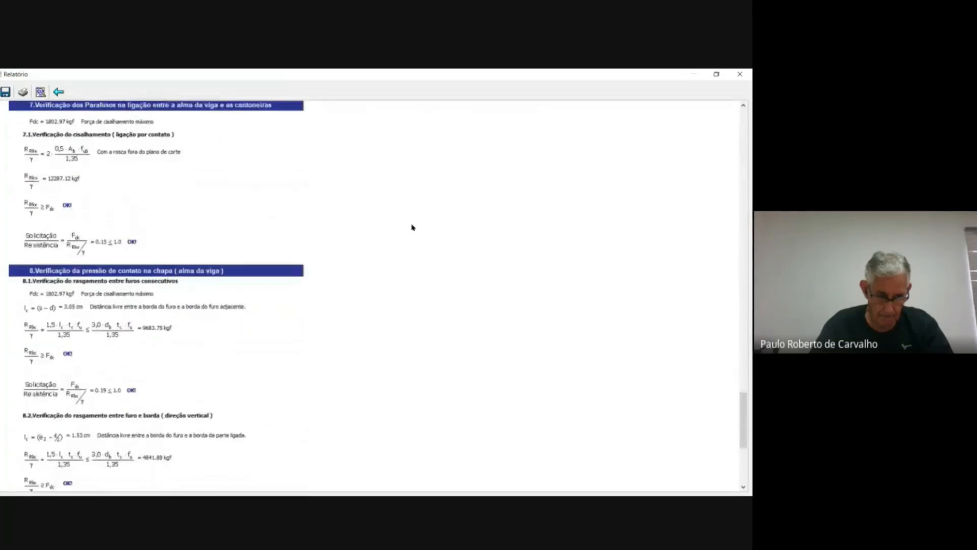
scroll(413, 228, down, 5)
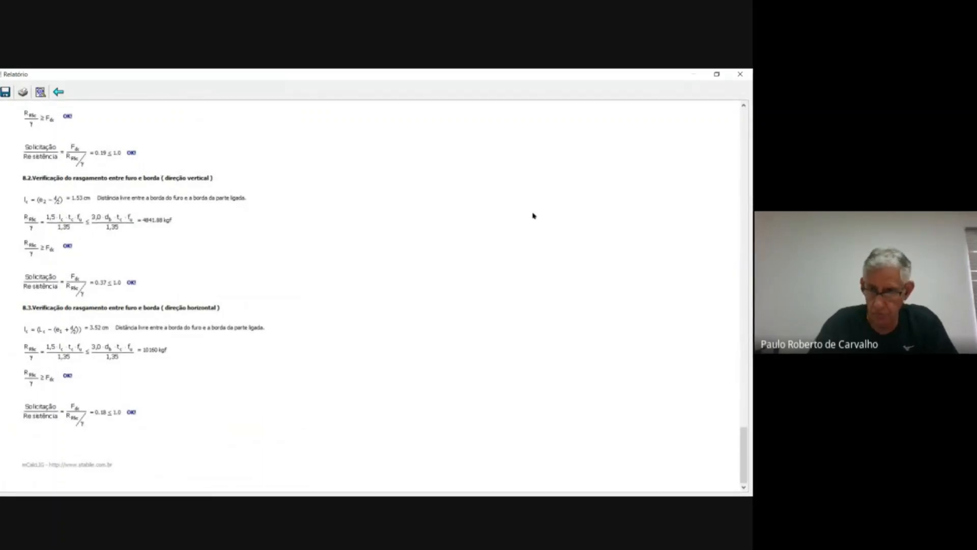
click(741, 74)
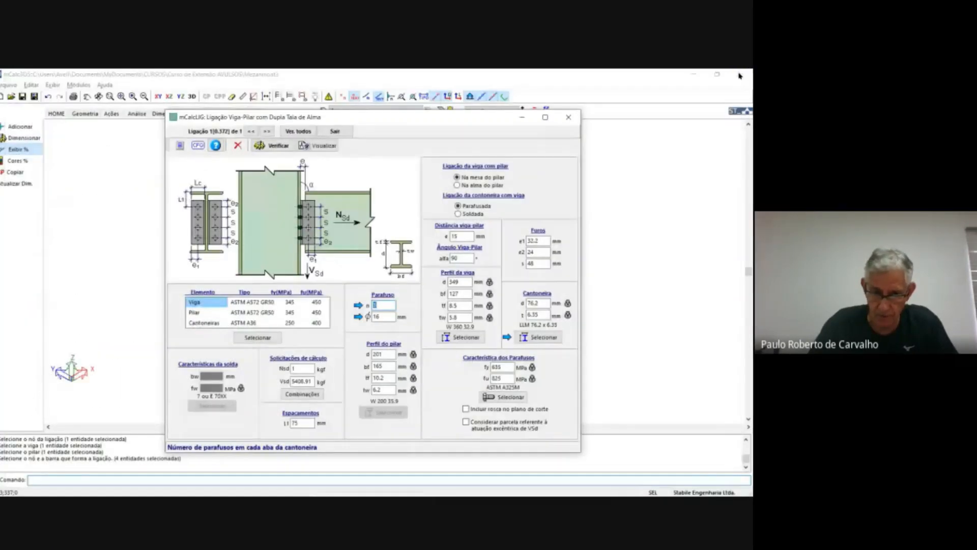
Step: Generate the connection's detail drawing with the declared forces and examine the side elevation and the PEÇA-A angle detail
click(317, 147)
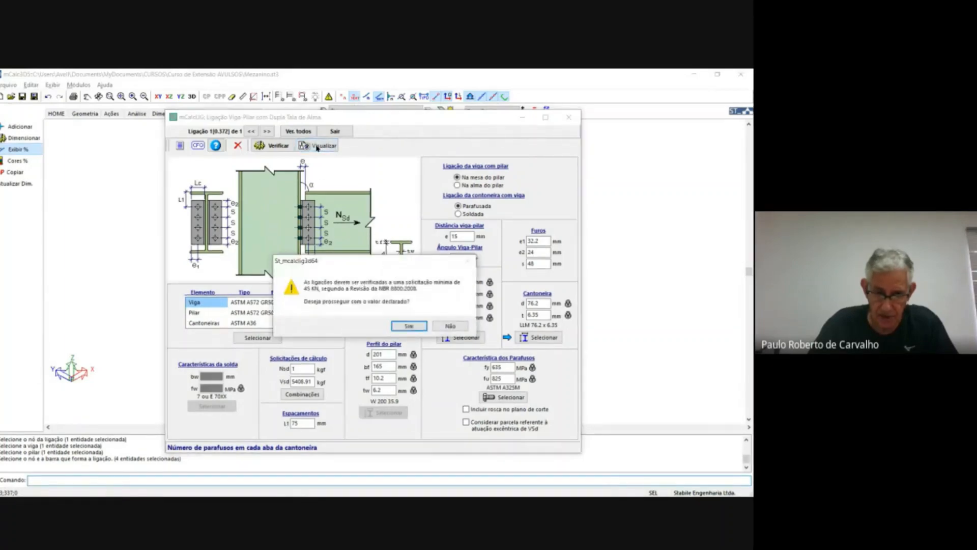
click(406, 325)
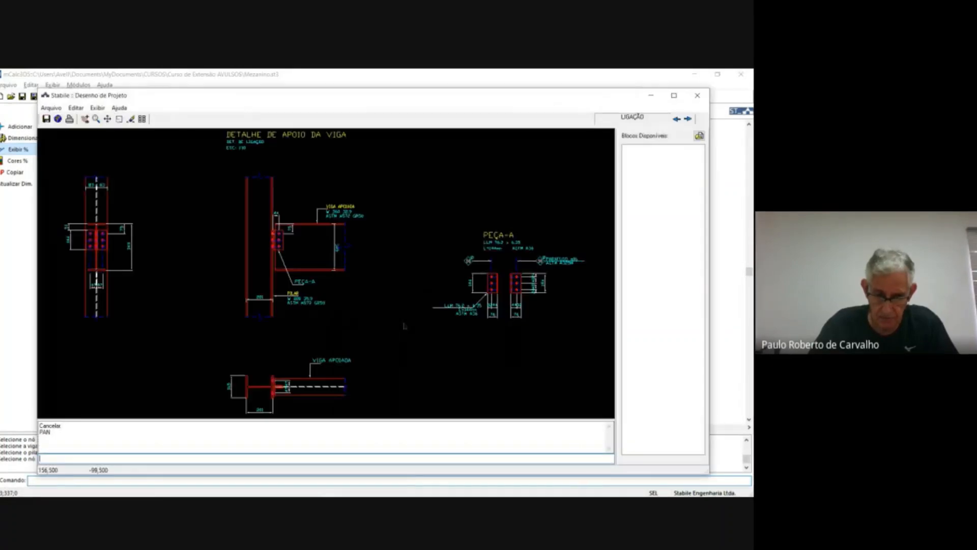
scroll(323, 271, up, 3)
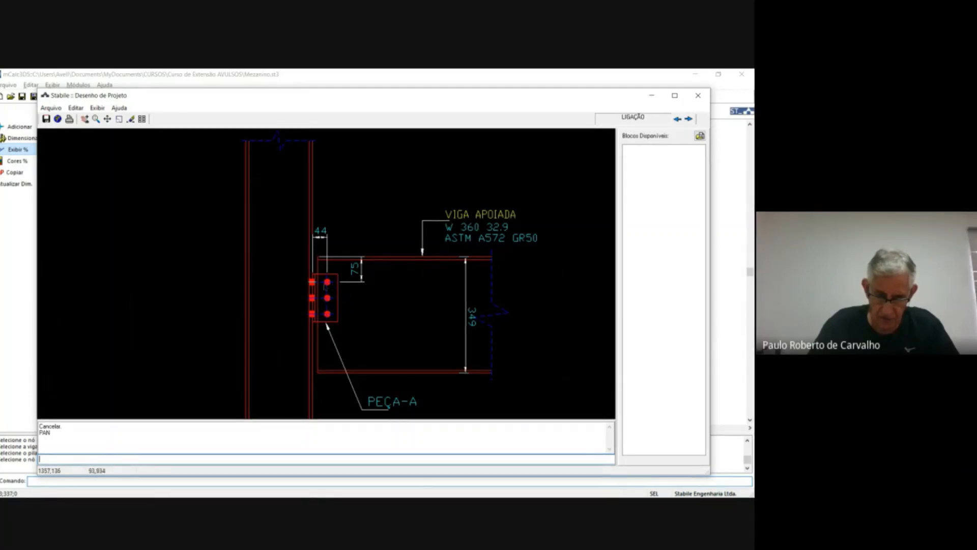
middle_drag(297, 301, 182, 219)
scroll(171, 221, down, 2)
scroll(171, 221, down, 2)
middle_drag(458, 295, 246, 249)
scroll(326, 251, up, 3)
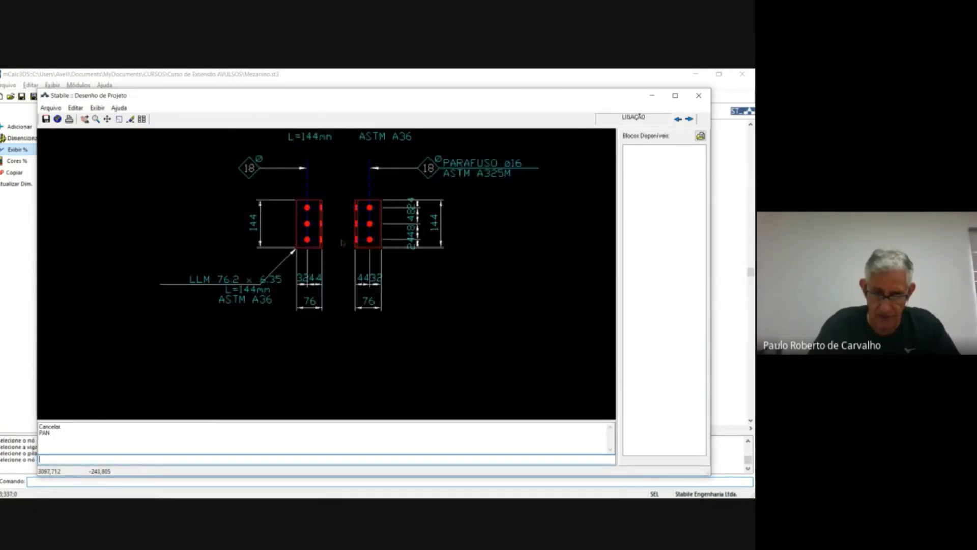
middle_drag(341, 242, 323, 290)
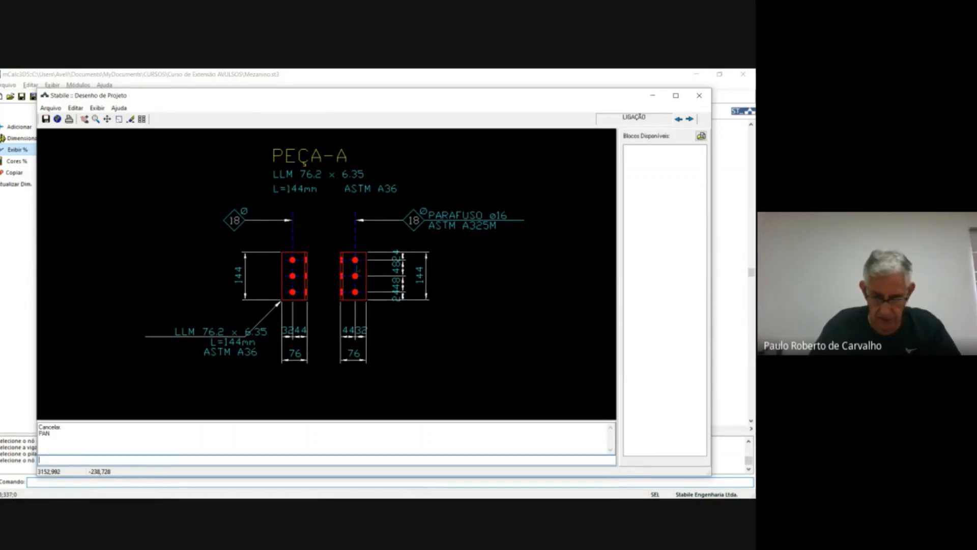
Step: Examine the plan section of the detail drawing, where the angles bolt to the column flange and the supported beam's web
scroll(370, 257, down, 2)
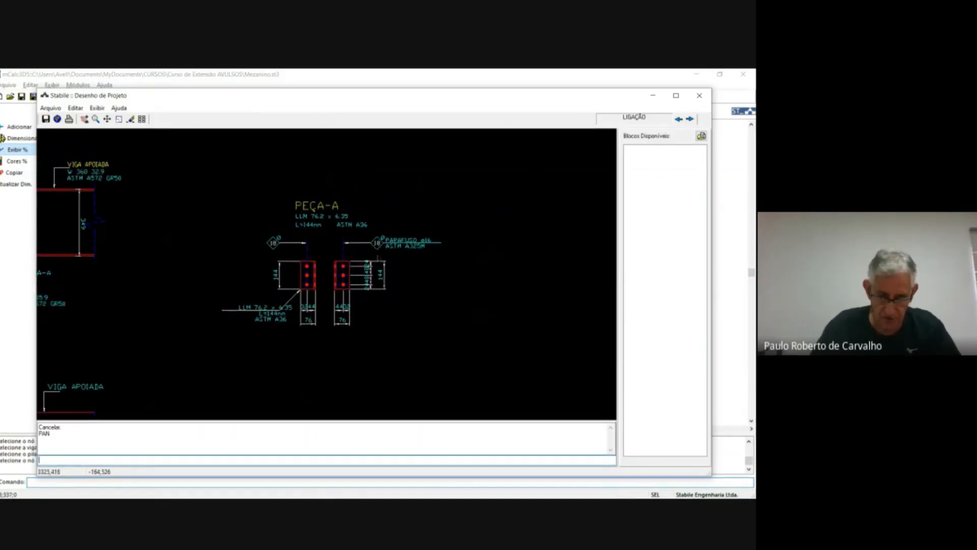
scroll(390, 260, down, 2)
scroll(288, 307, down, 2)
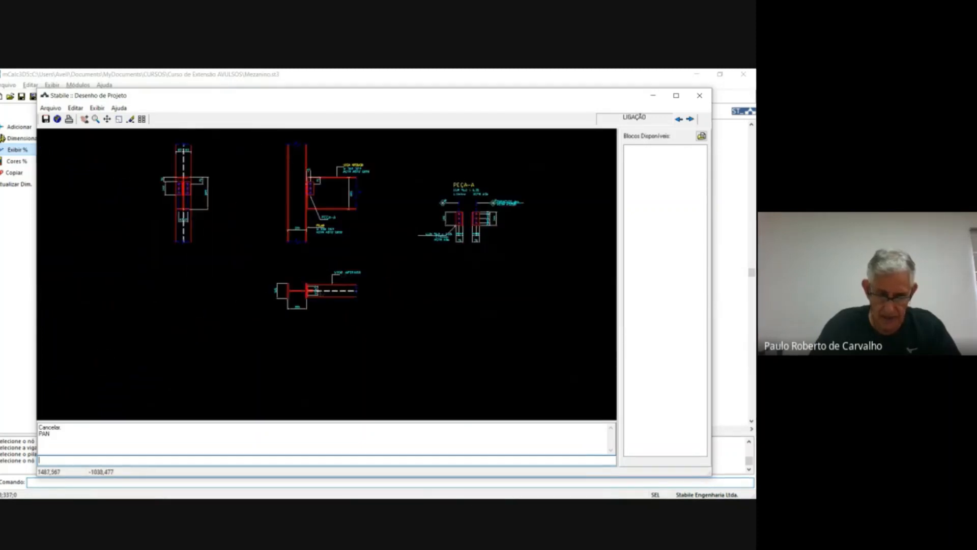
scroll(325, 275, up, 4)
middle_drag(257, 336, 339, 234)
scroll(343, 227, up, 4)
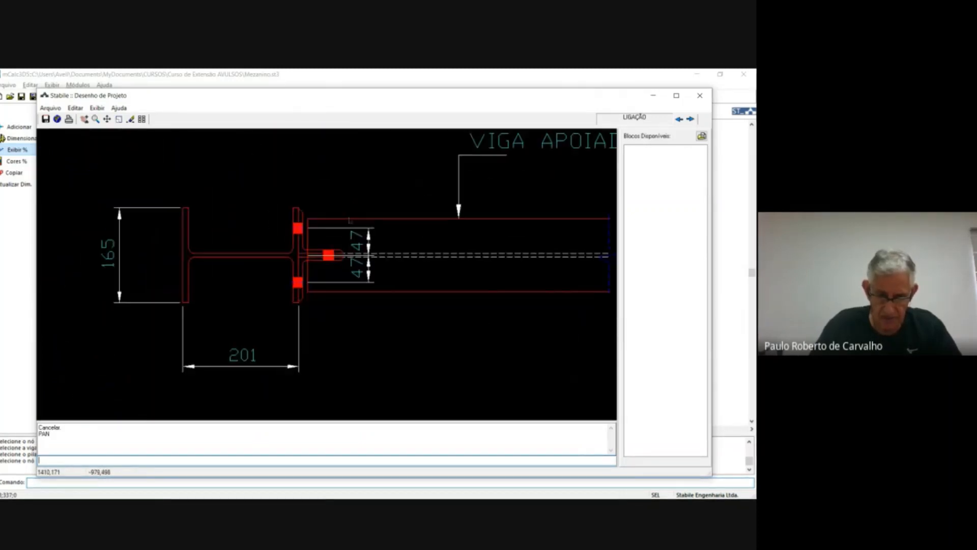
scroll(345, 231, down, 2)
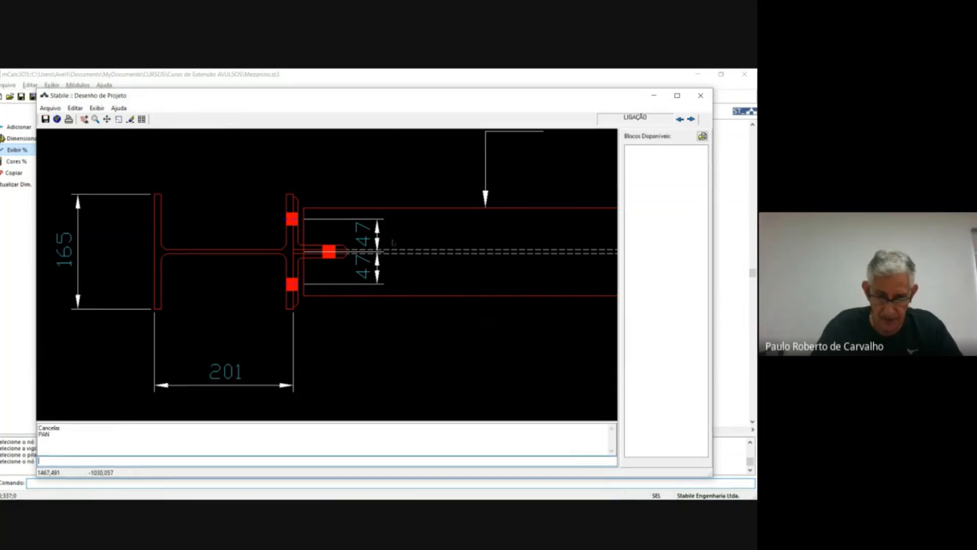
scroll(289, 252, down, 6)
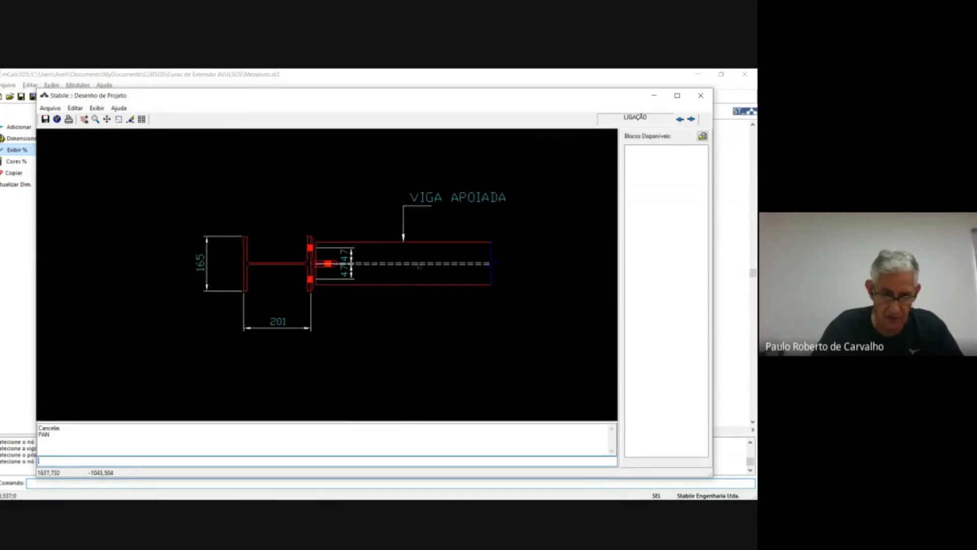
Step: Examine the front view of the column flange with the angle bolts and its dimensions, and close the detail drawing
scroll(277, 230, up, 6)
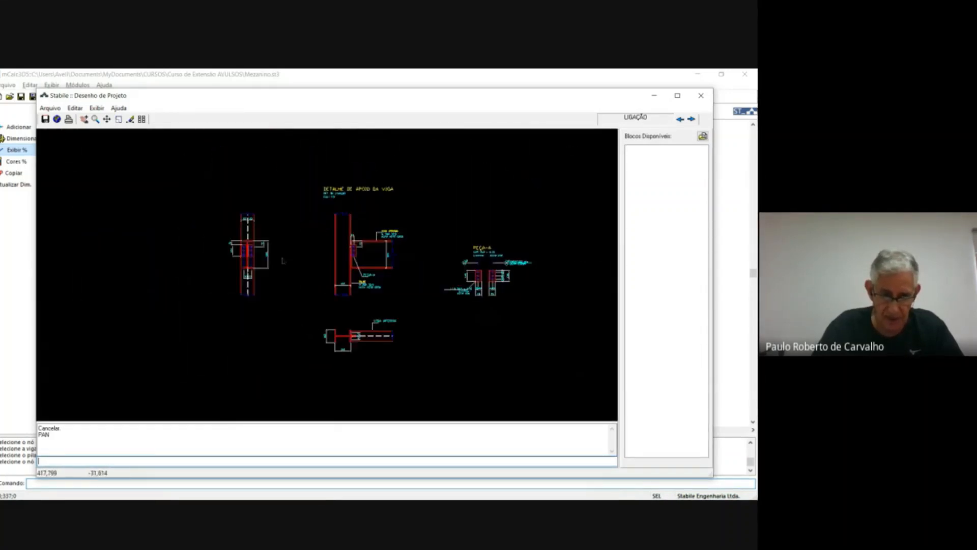
drag(246, 285, 277, 281)
scroll(276, 280, up, 3)
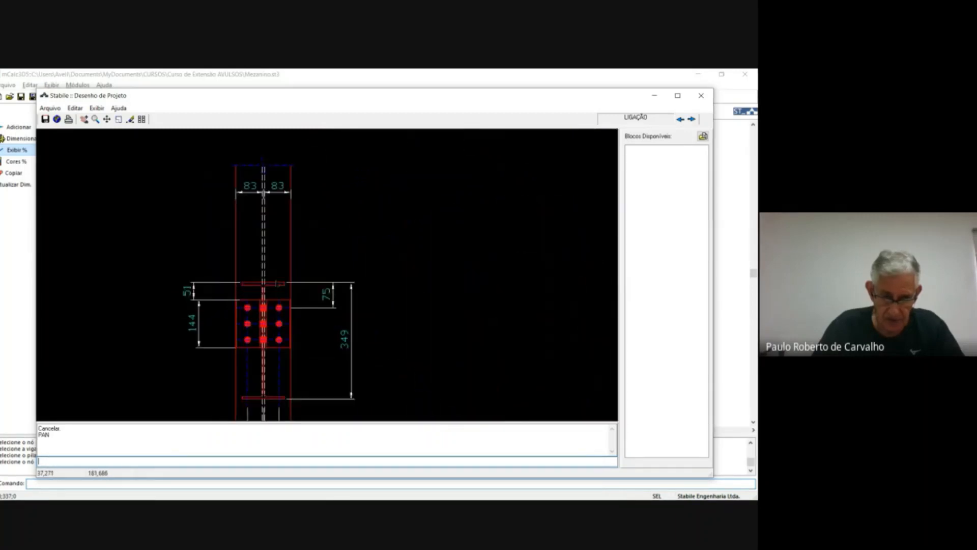
scroll(277, 281, down, 6)
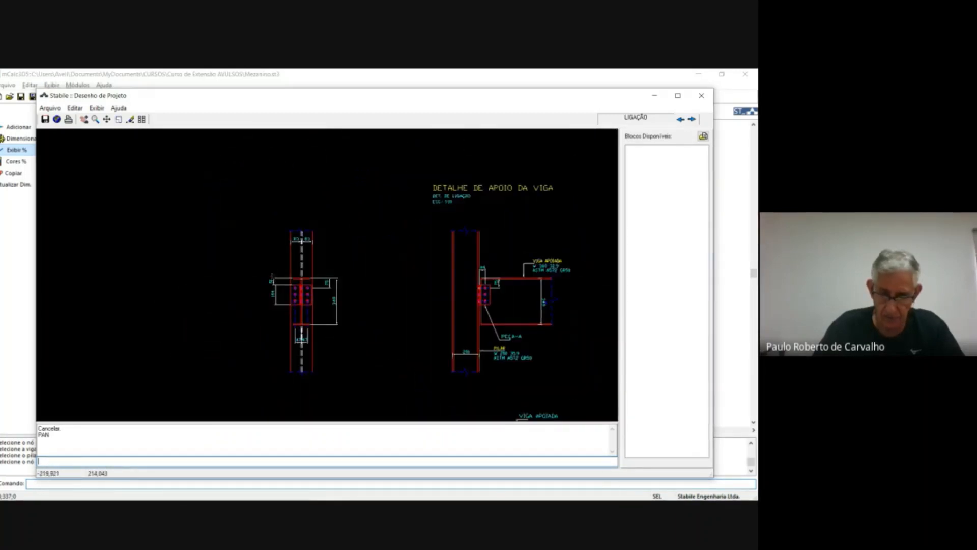
scroll(275, 281, down, 3)
drag(273, 277, 212, 267)
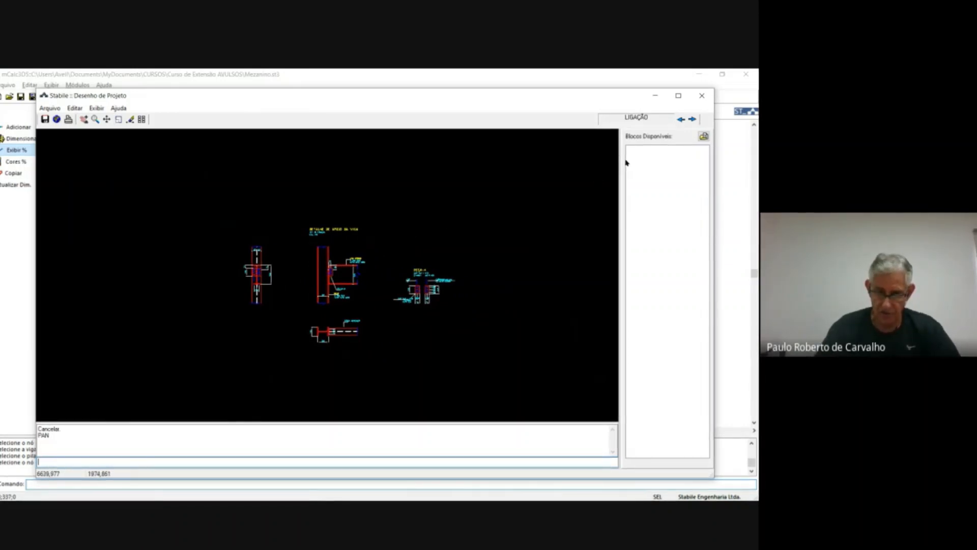
click(702, 96)
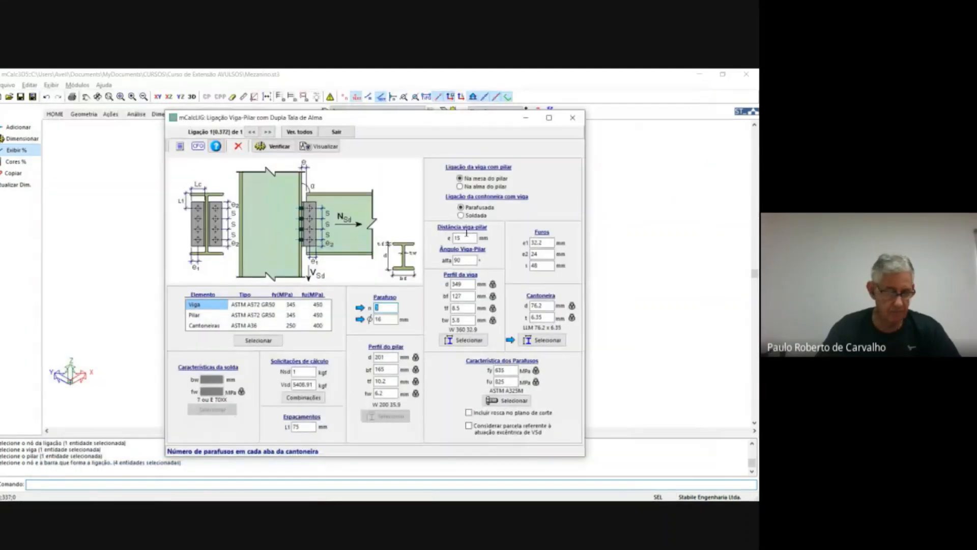